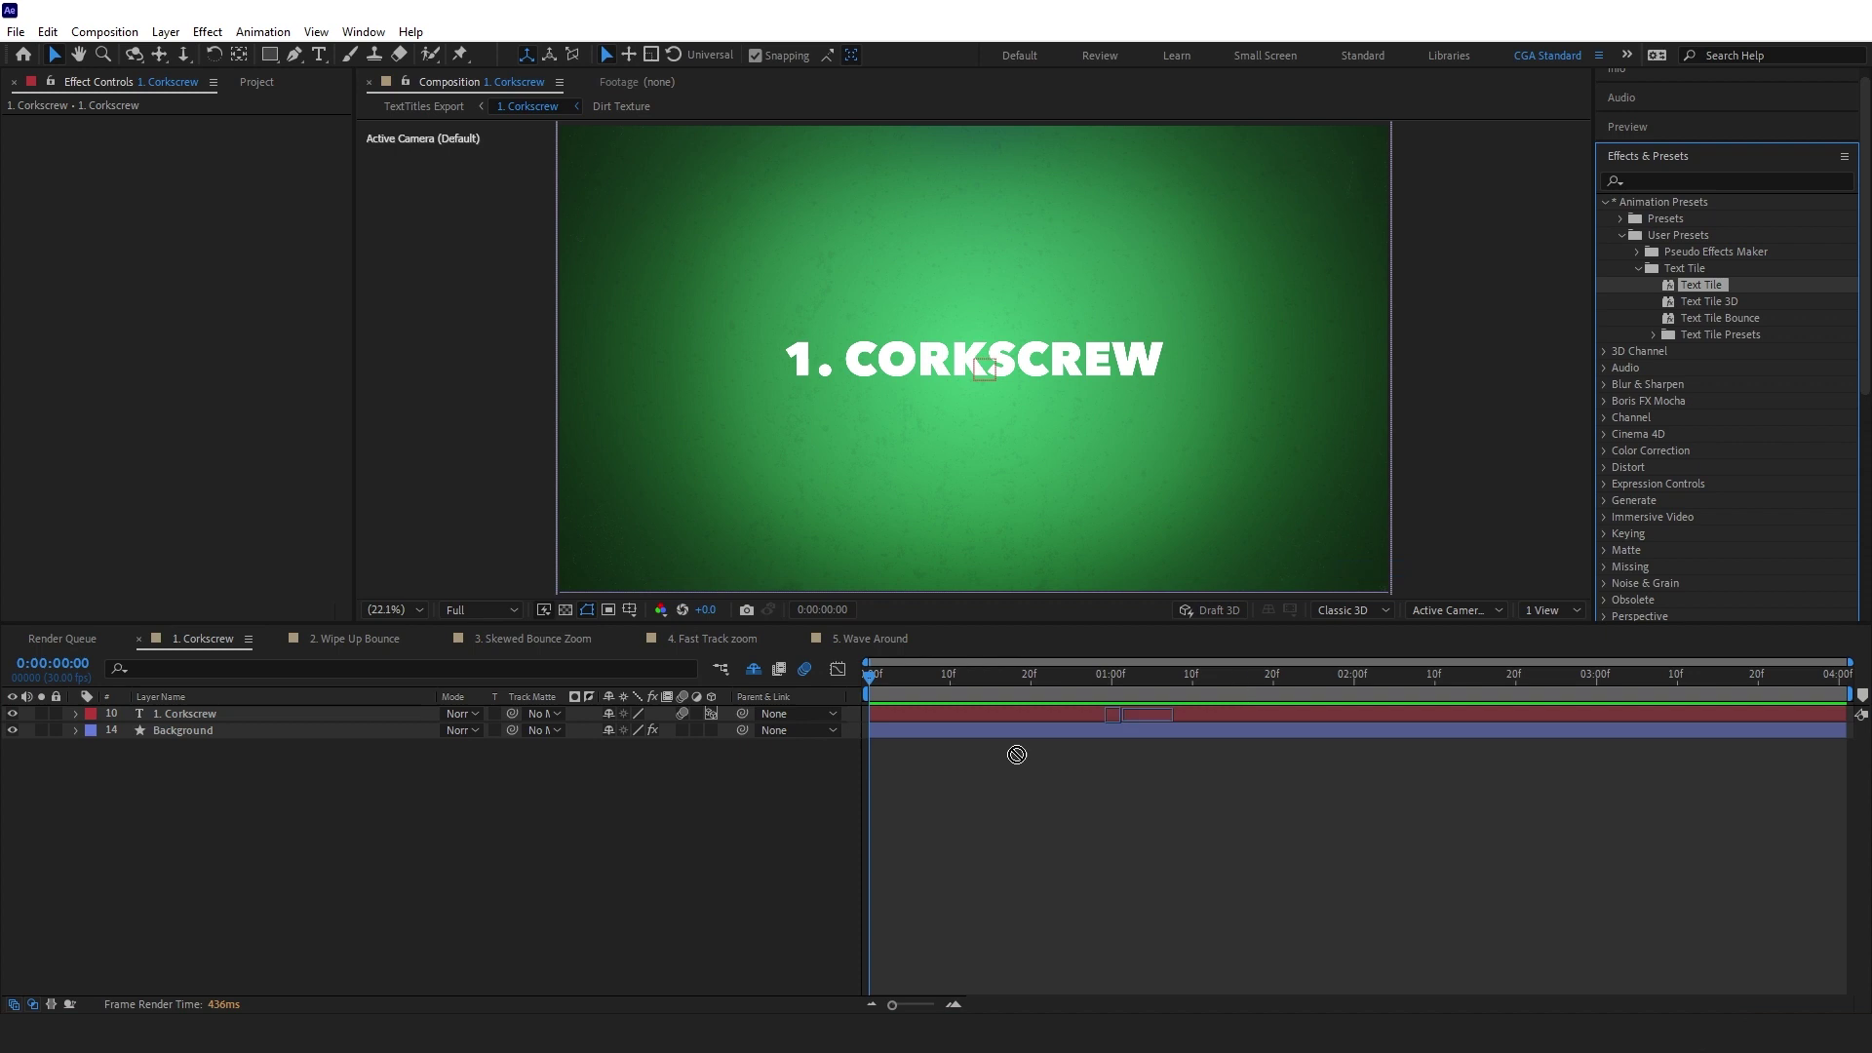
Apply Text Tile to 1. Corkscrew, grouping anchor points by Word with -42% alignment
{"action": "left_click_drag", "start_coordinate": [1015, 757], "coordinate": [890, 722]}
{"action": "left_click", "coordinate": [76, 714]}
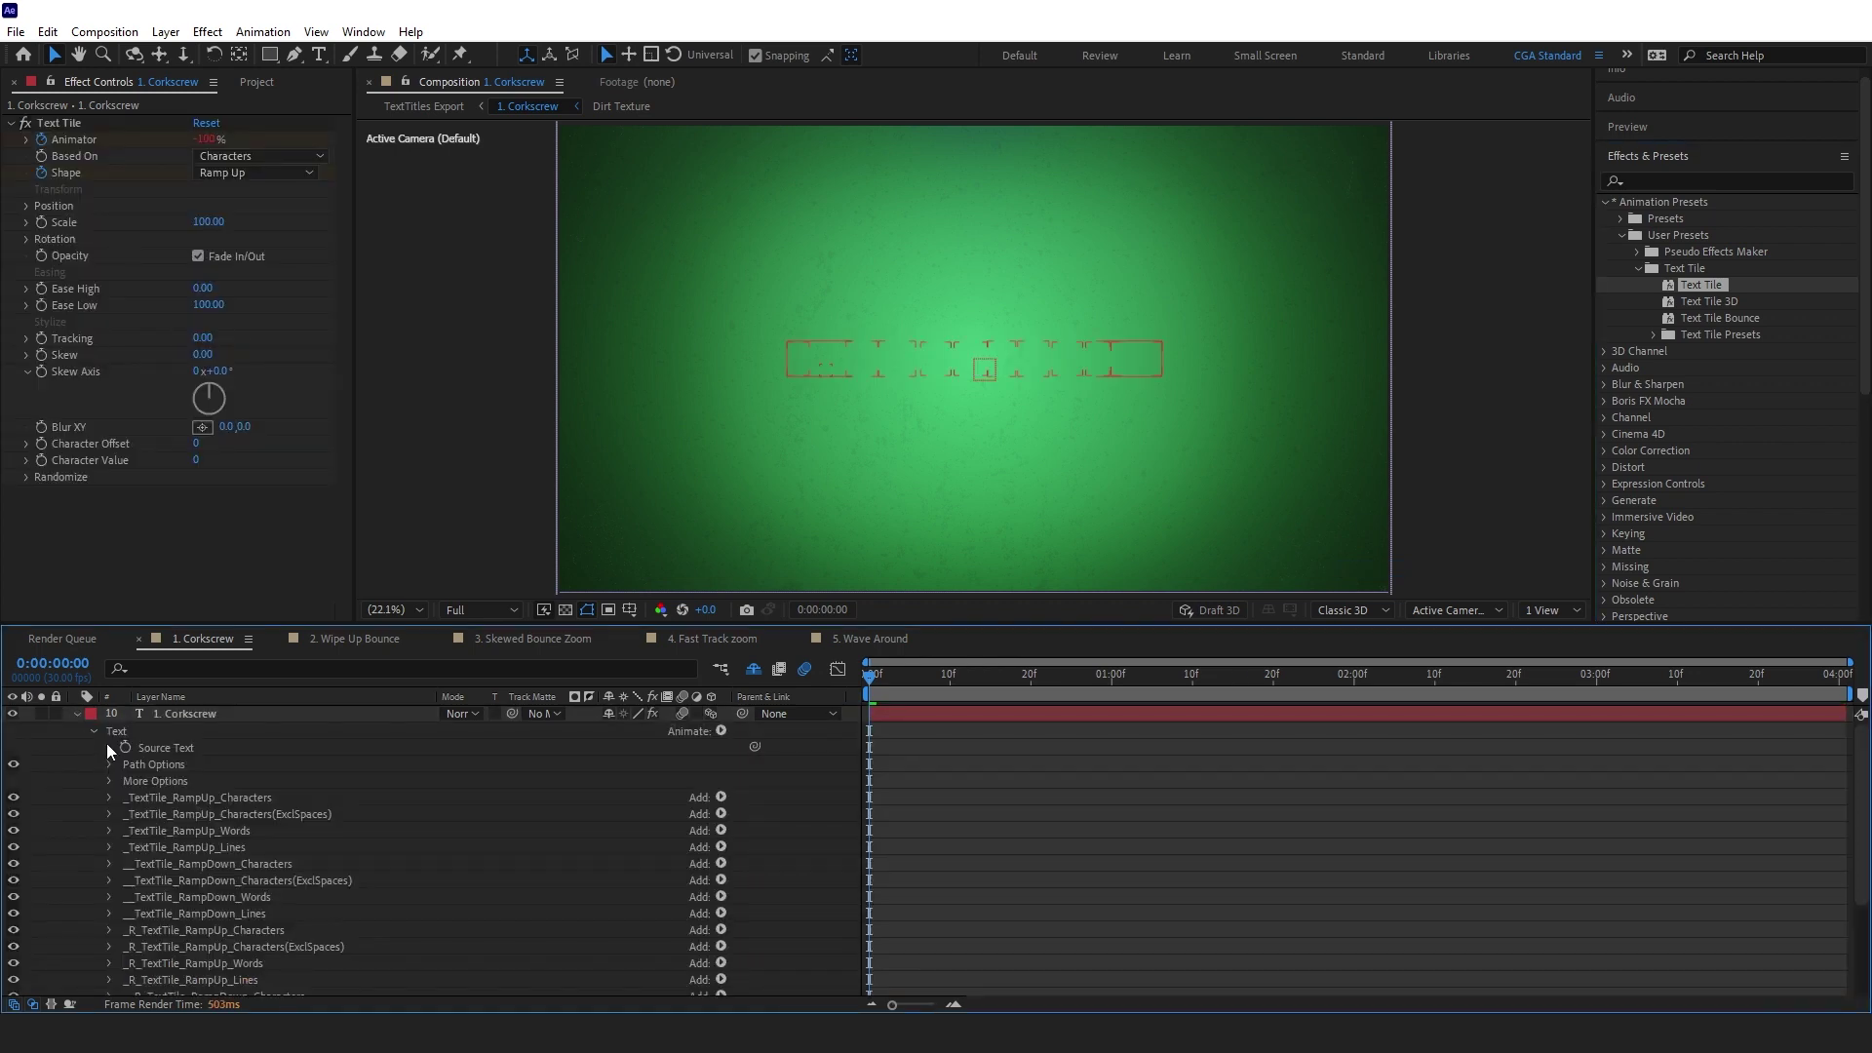
{"action": "left_click", "coordinate": [108, 782]}
{"action": "left_click", "coordinate": [620, 797]}
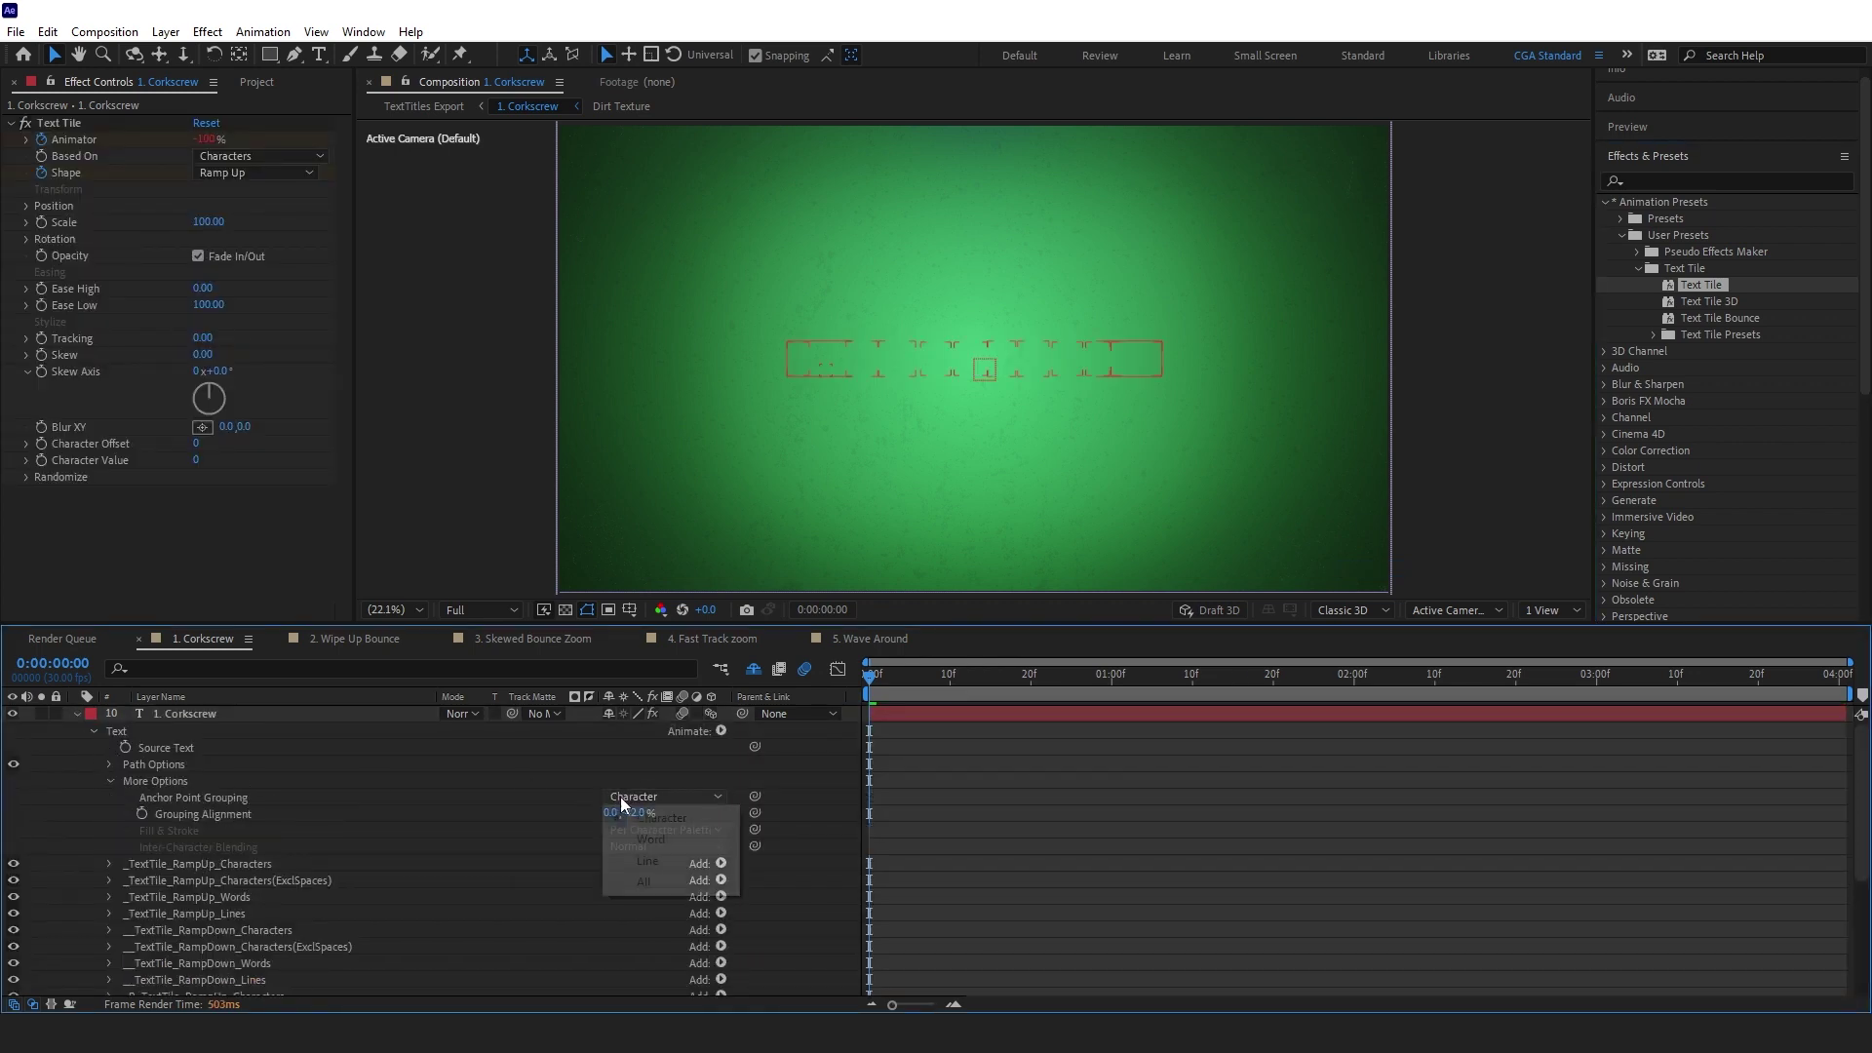
{"action": "left_click", "coordinate": [650, 841]}
{"action": "left_click_drag", "start_coordinate": [639, 812], "coordinate": [635, 815]}
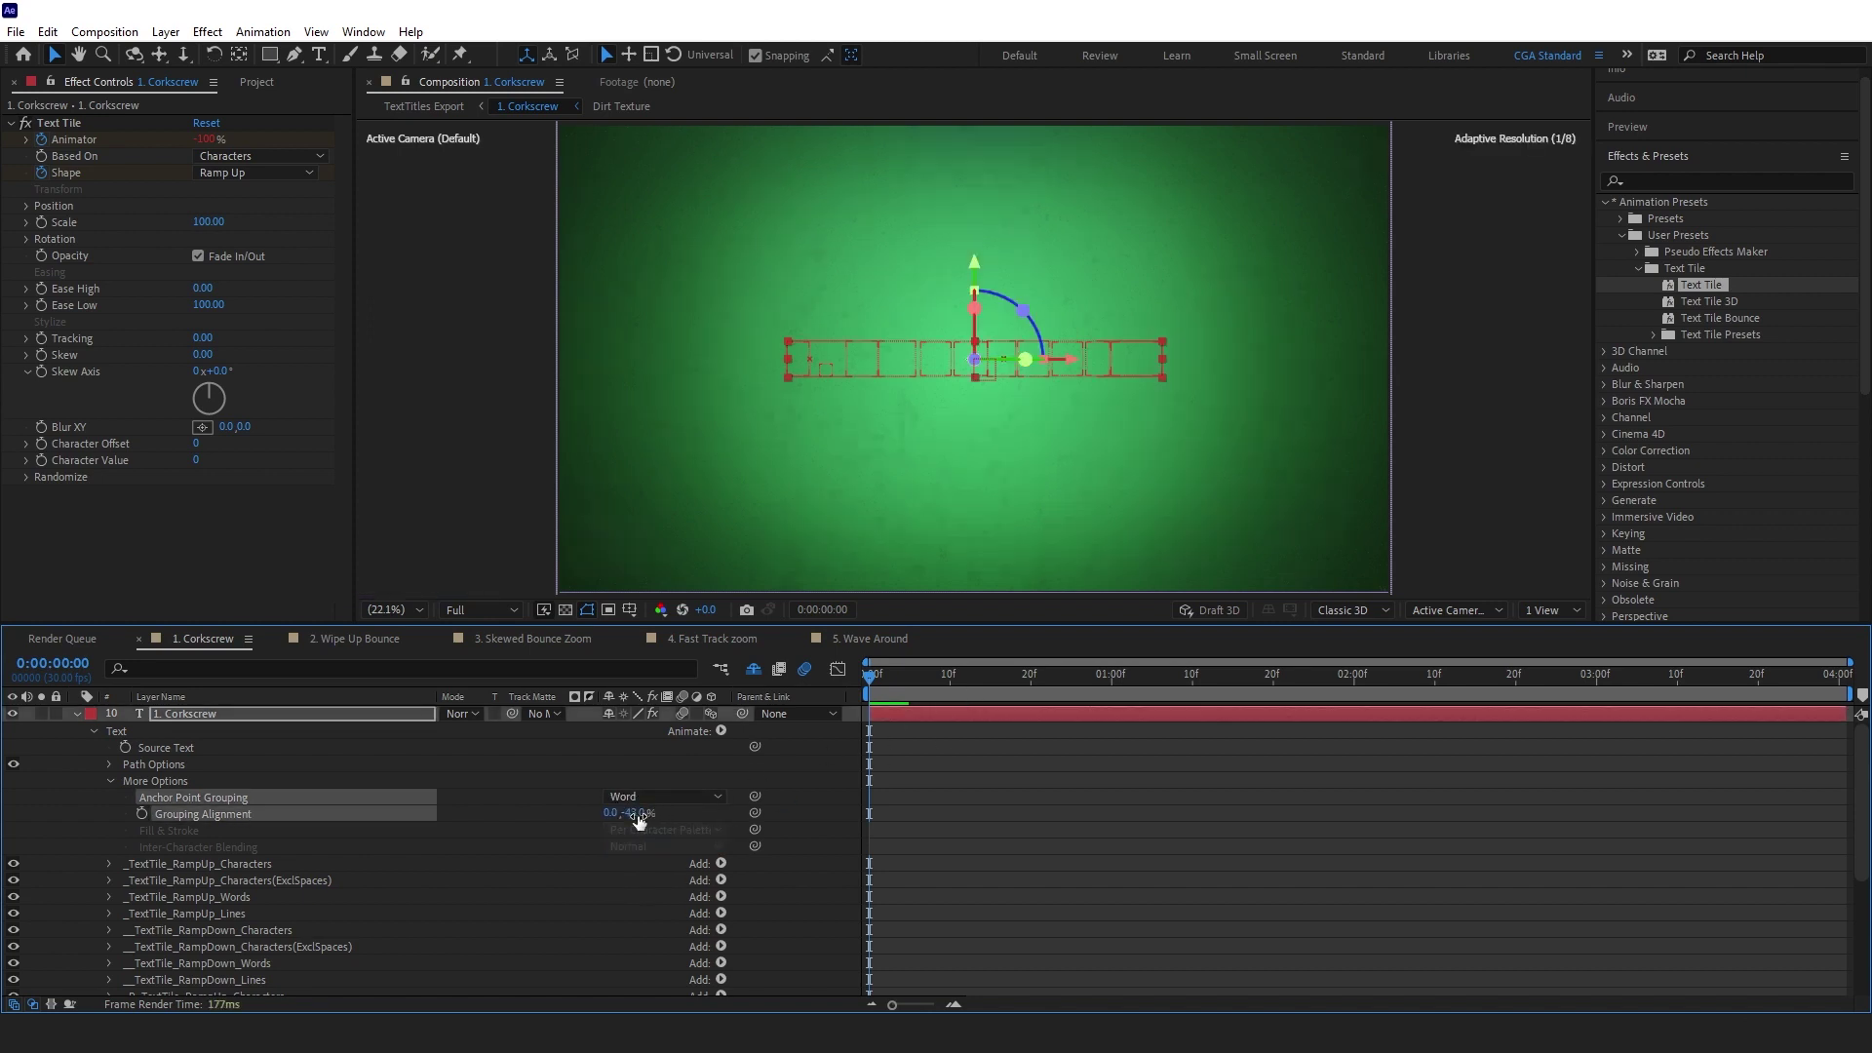
{"action": "left_click", "coordinate": [928, 747]}
Reveal the keyframed properties and preview the Corkscrew title animation
{"action": "key", "text": "u"}
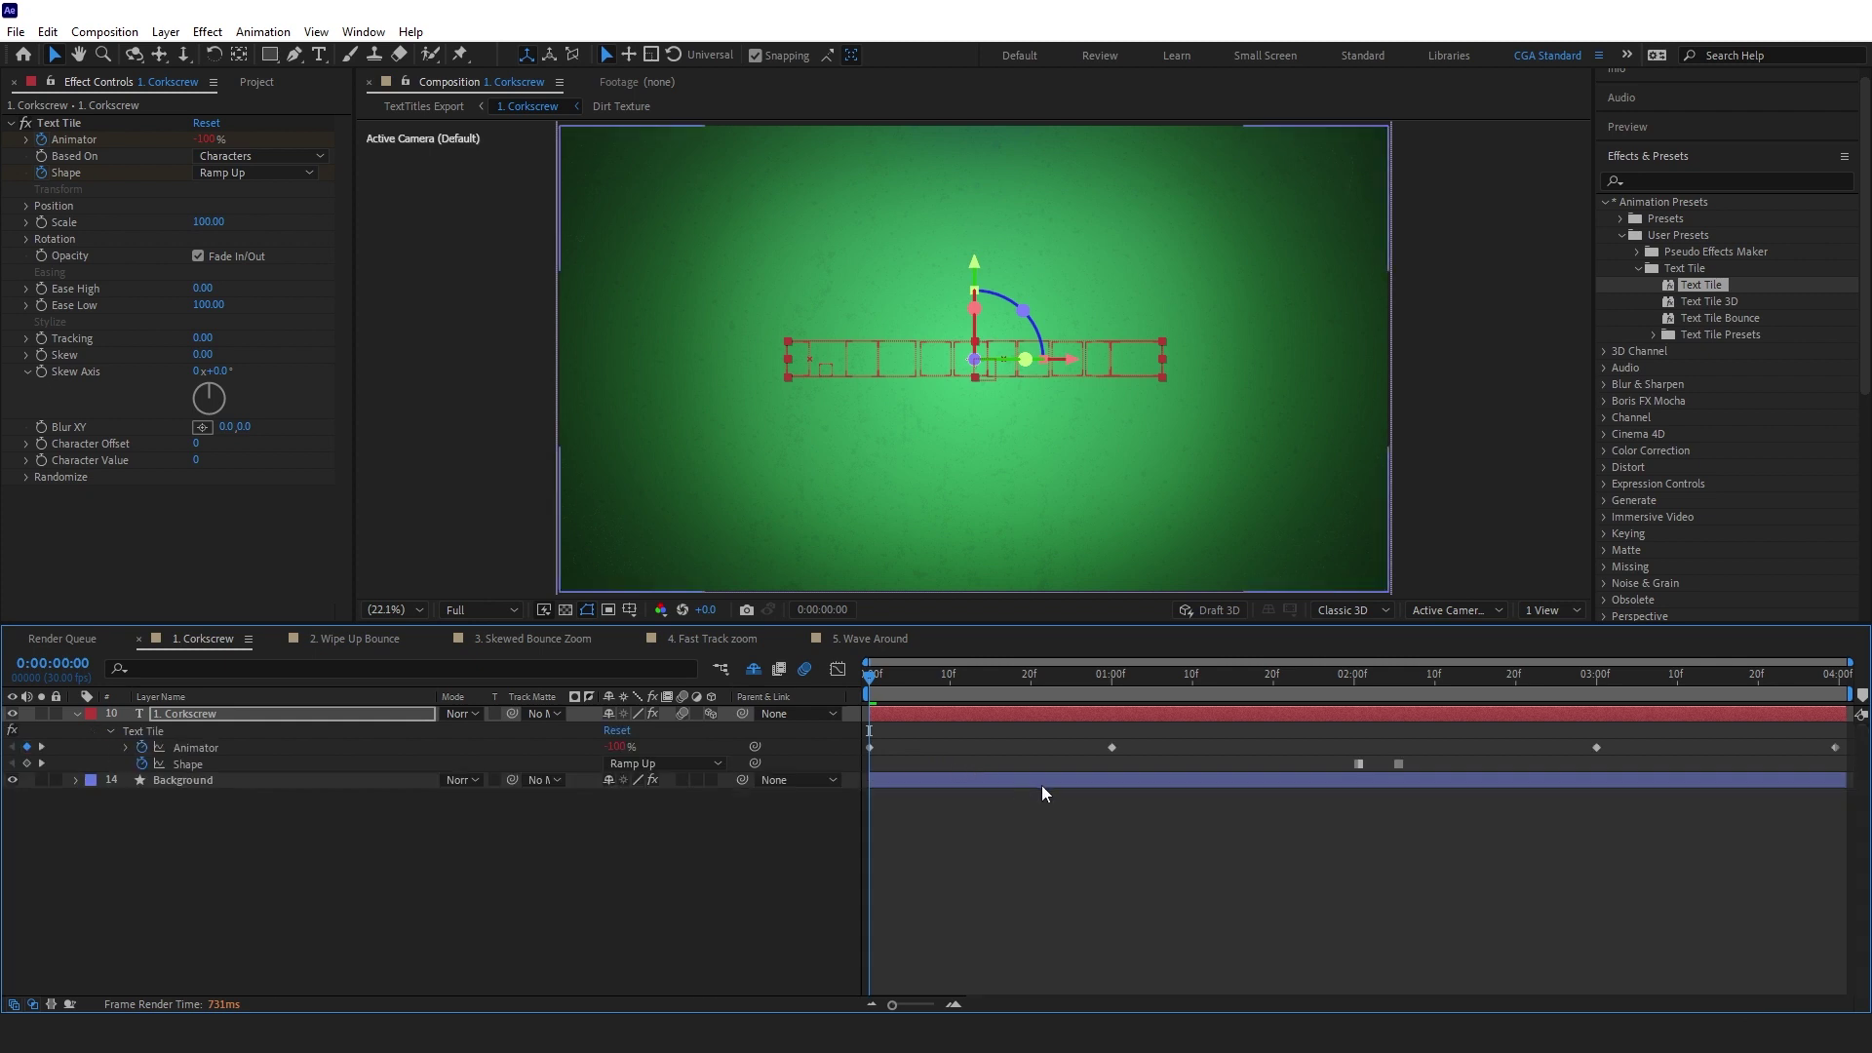
{"action": "key", "text": "space"}
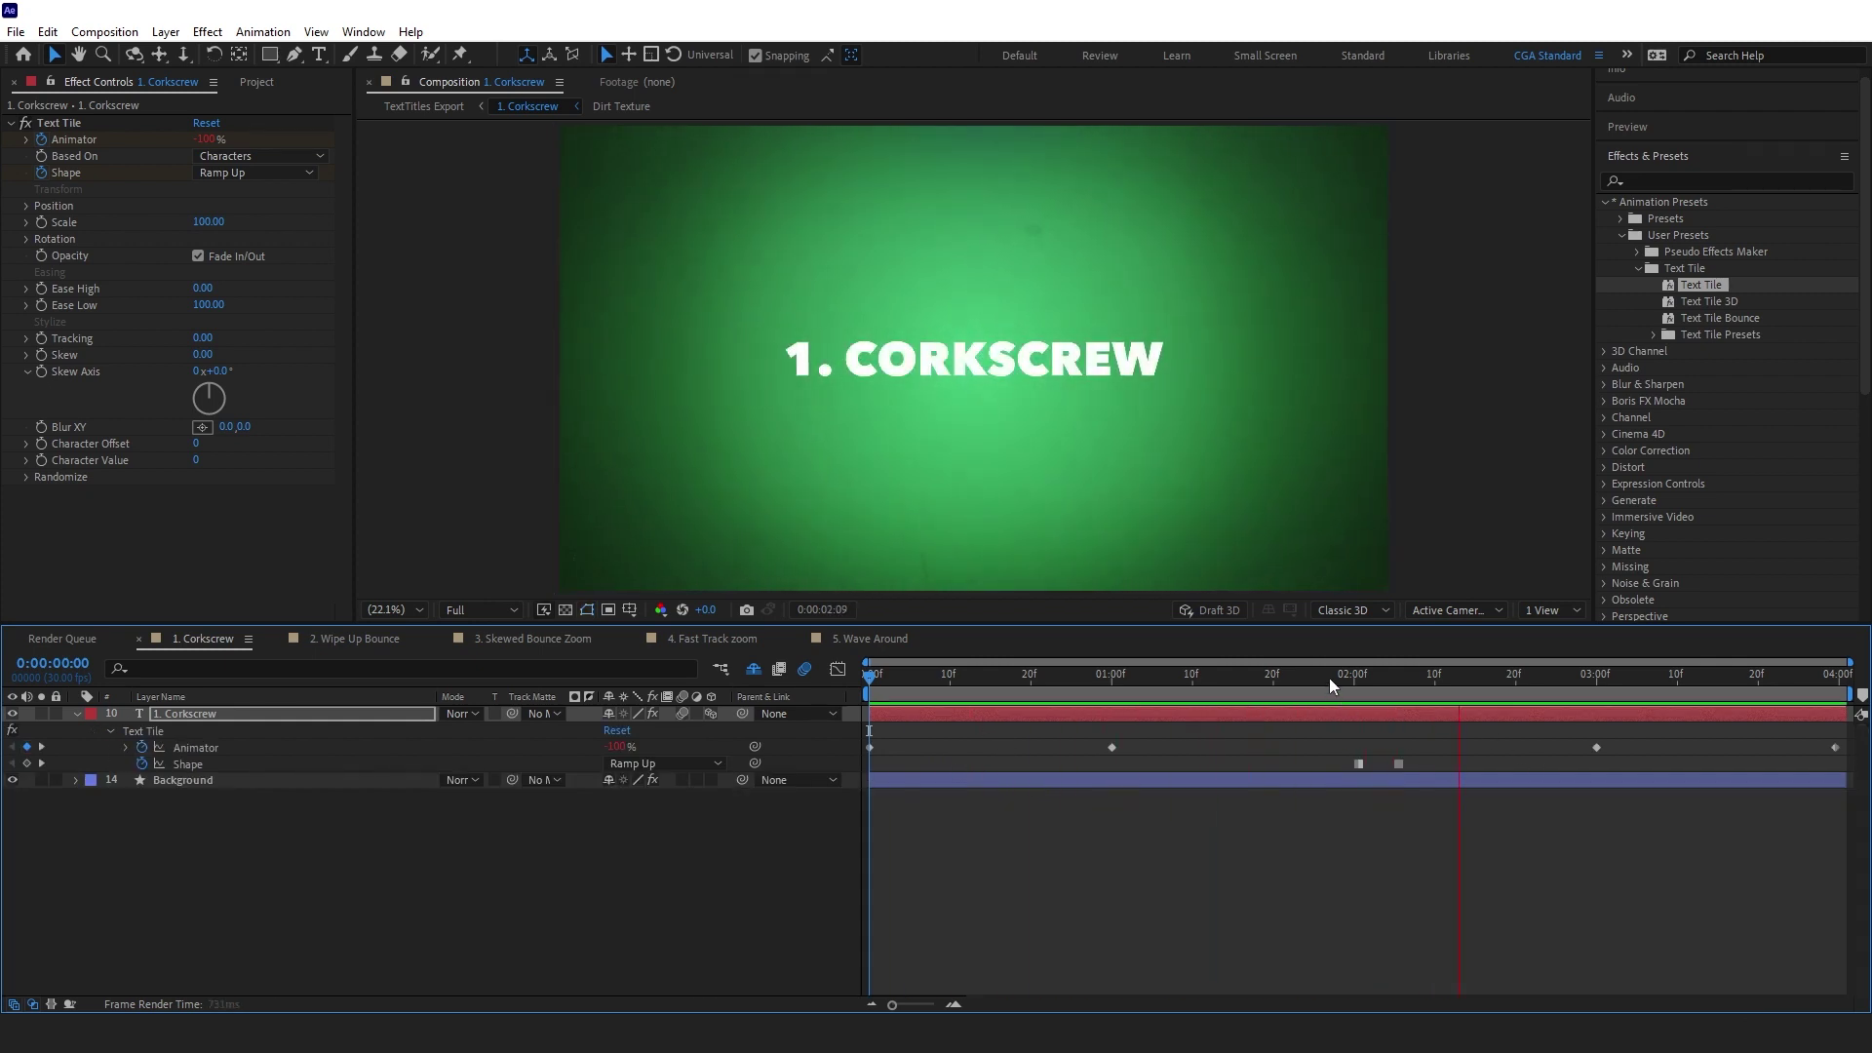
{"action": "left_click_drag", "start_coordinate": [1539, 677], "coordinate": [1207, 673]}
Time-reverse both Shape keyframes and preview the reversed ramp to about one second
{"action": "left_click_drag", "start_coordinate": [1318, 763], "coordinate": [1447, 765]}
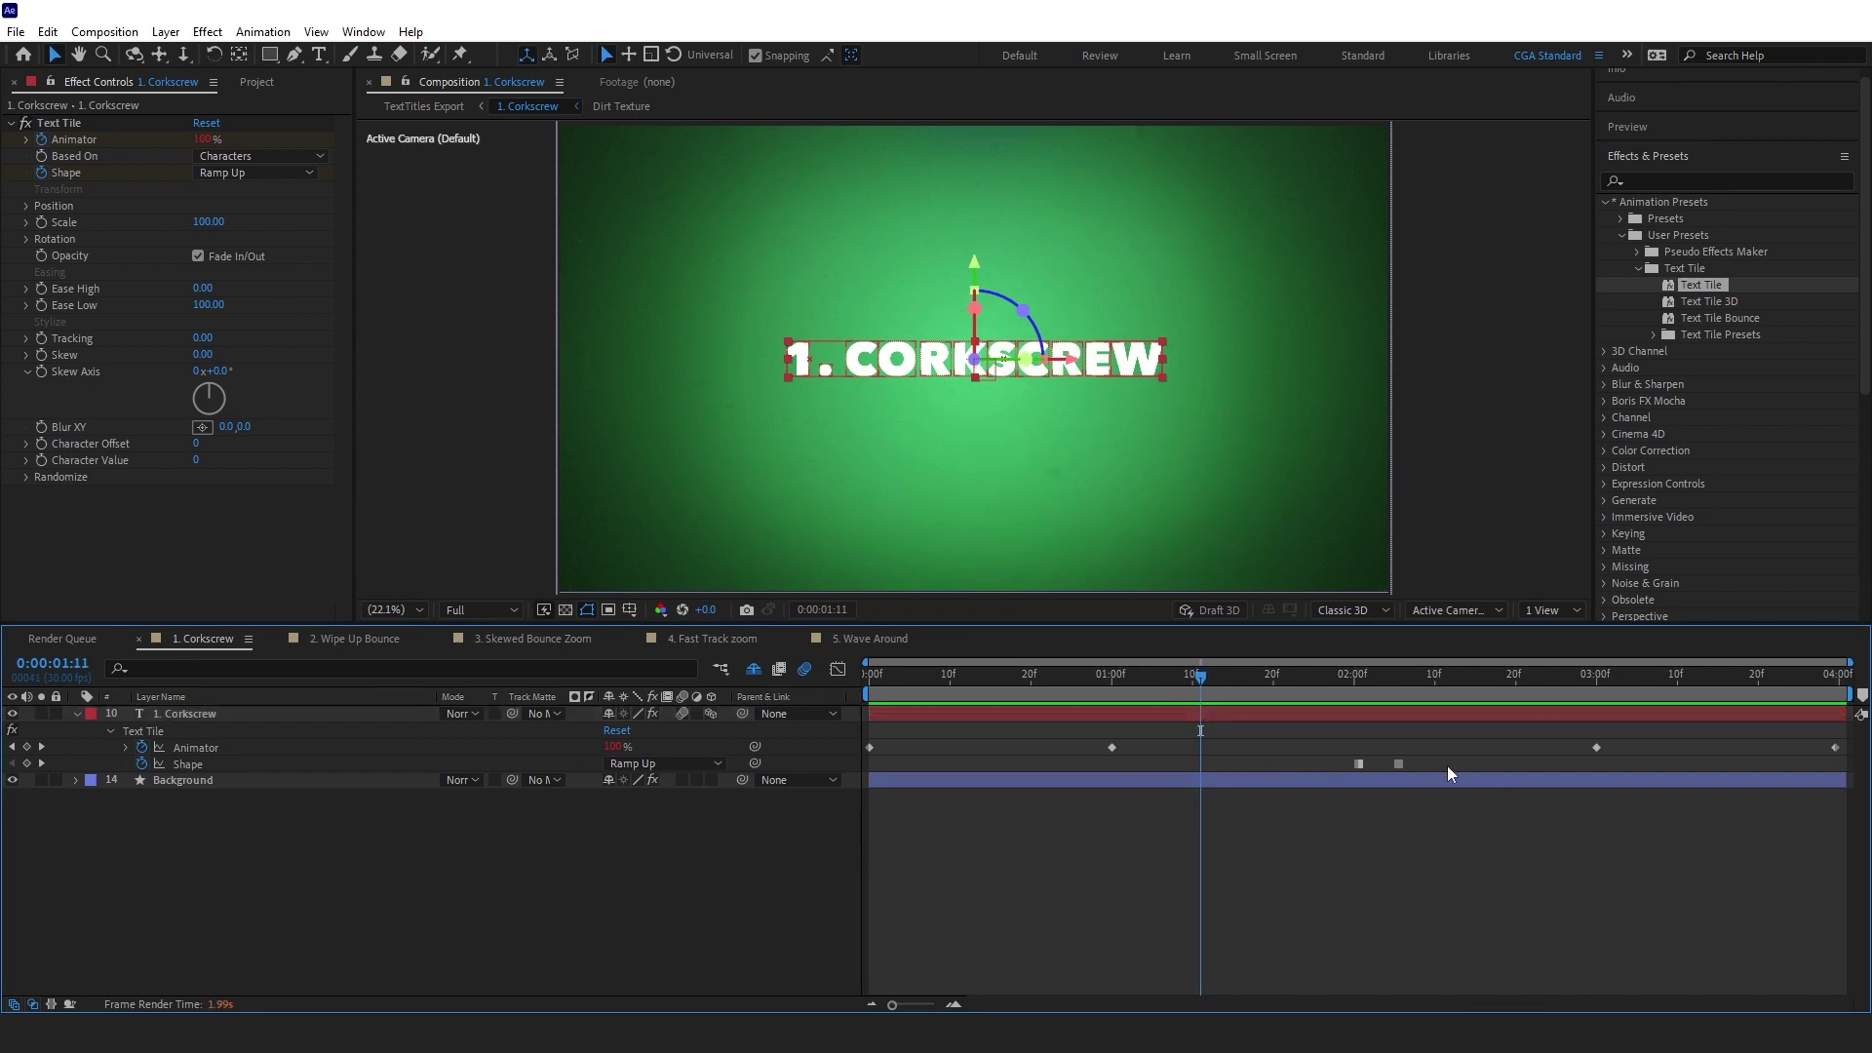
{"action": "right_click", "coordinate": [1357, 767]}
{"action": "left_click", "coordinate": [1209, 946]}
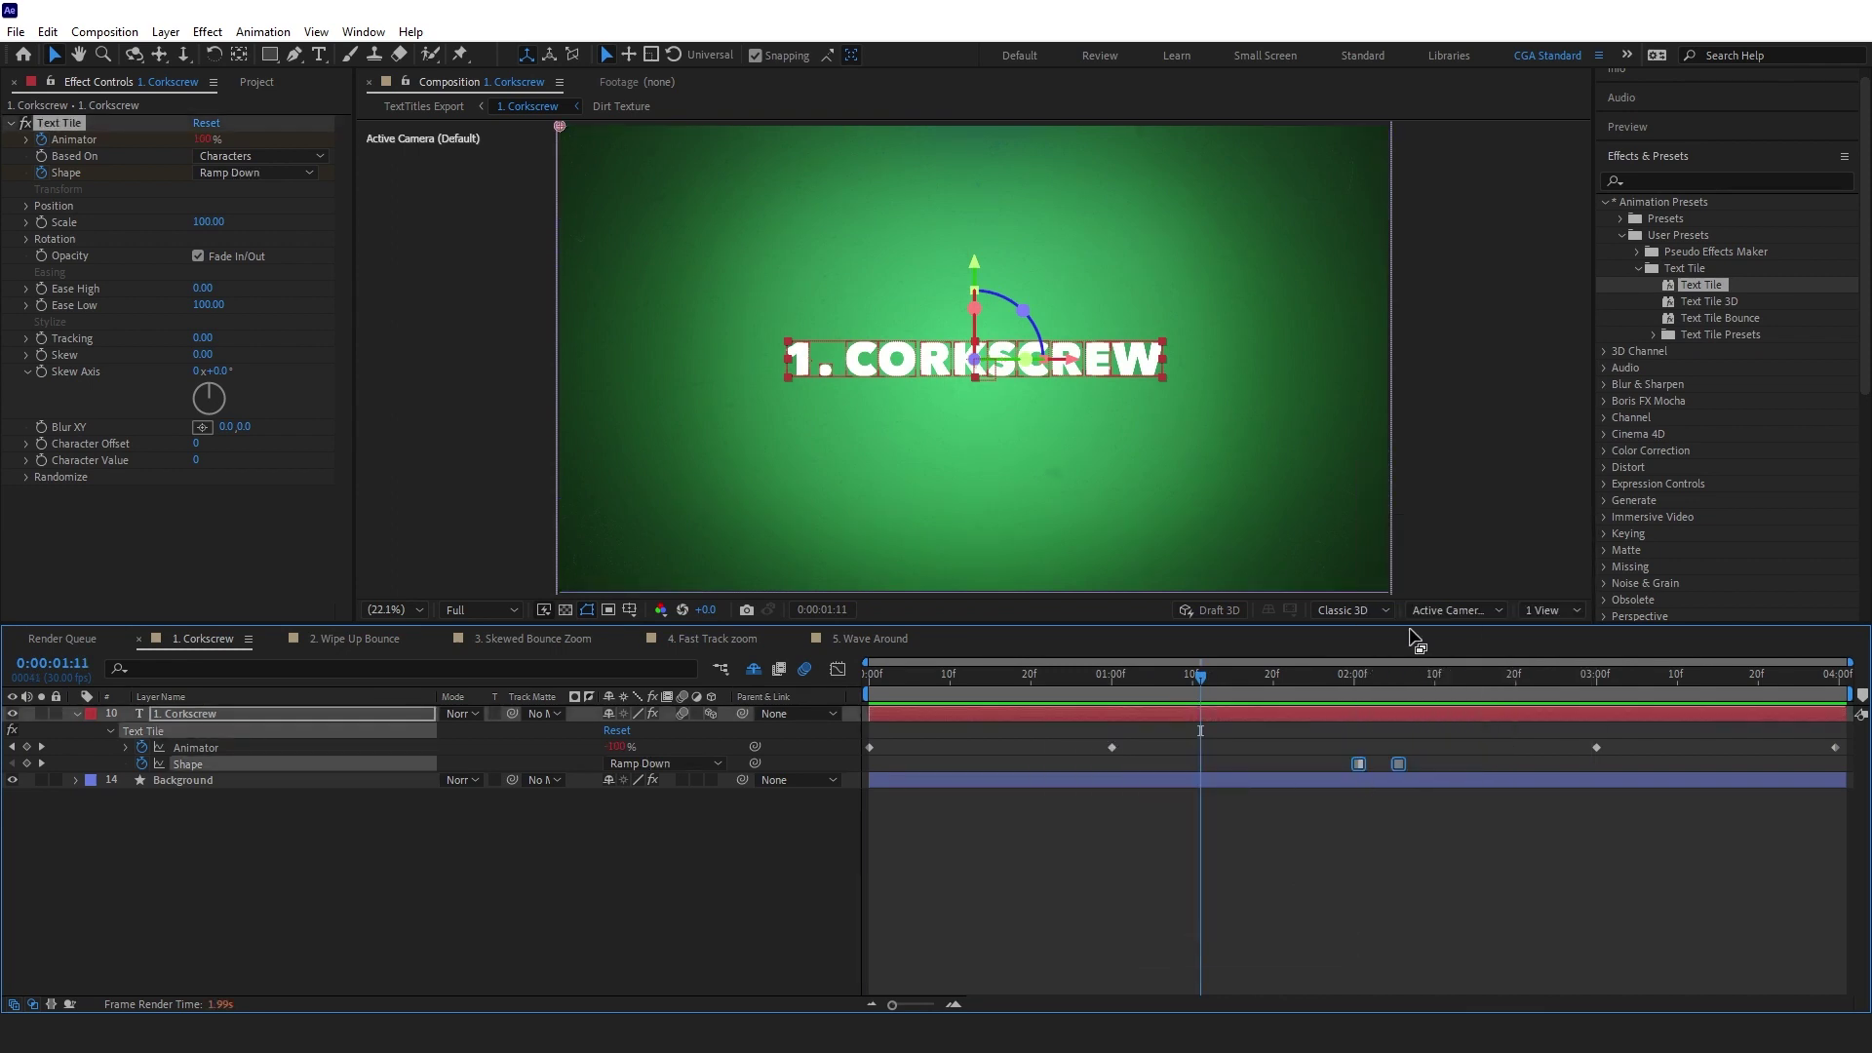
{"action": "key", "text": "space"}
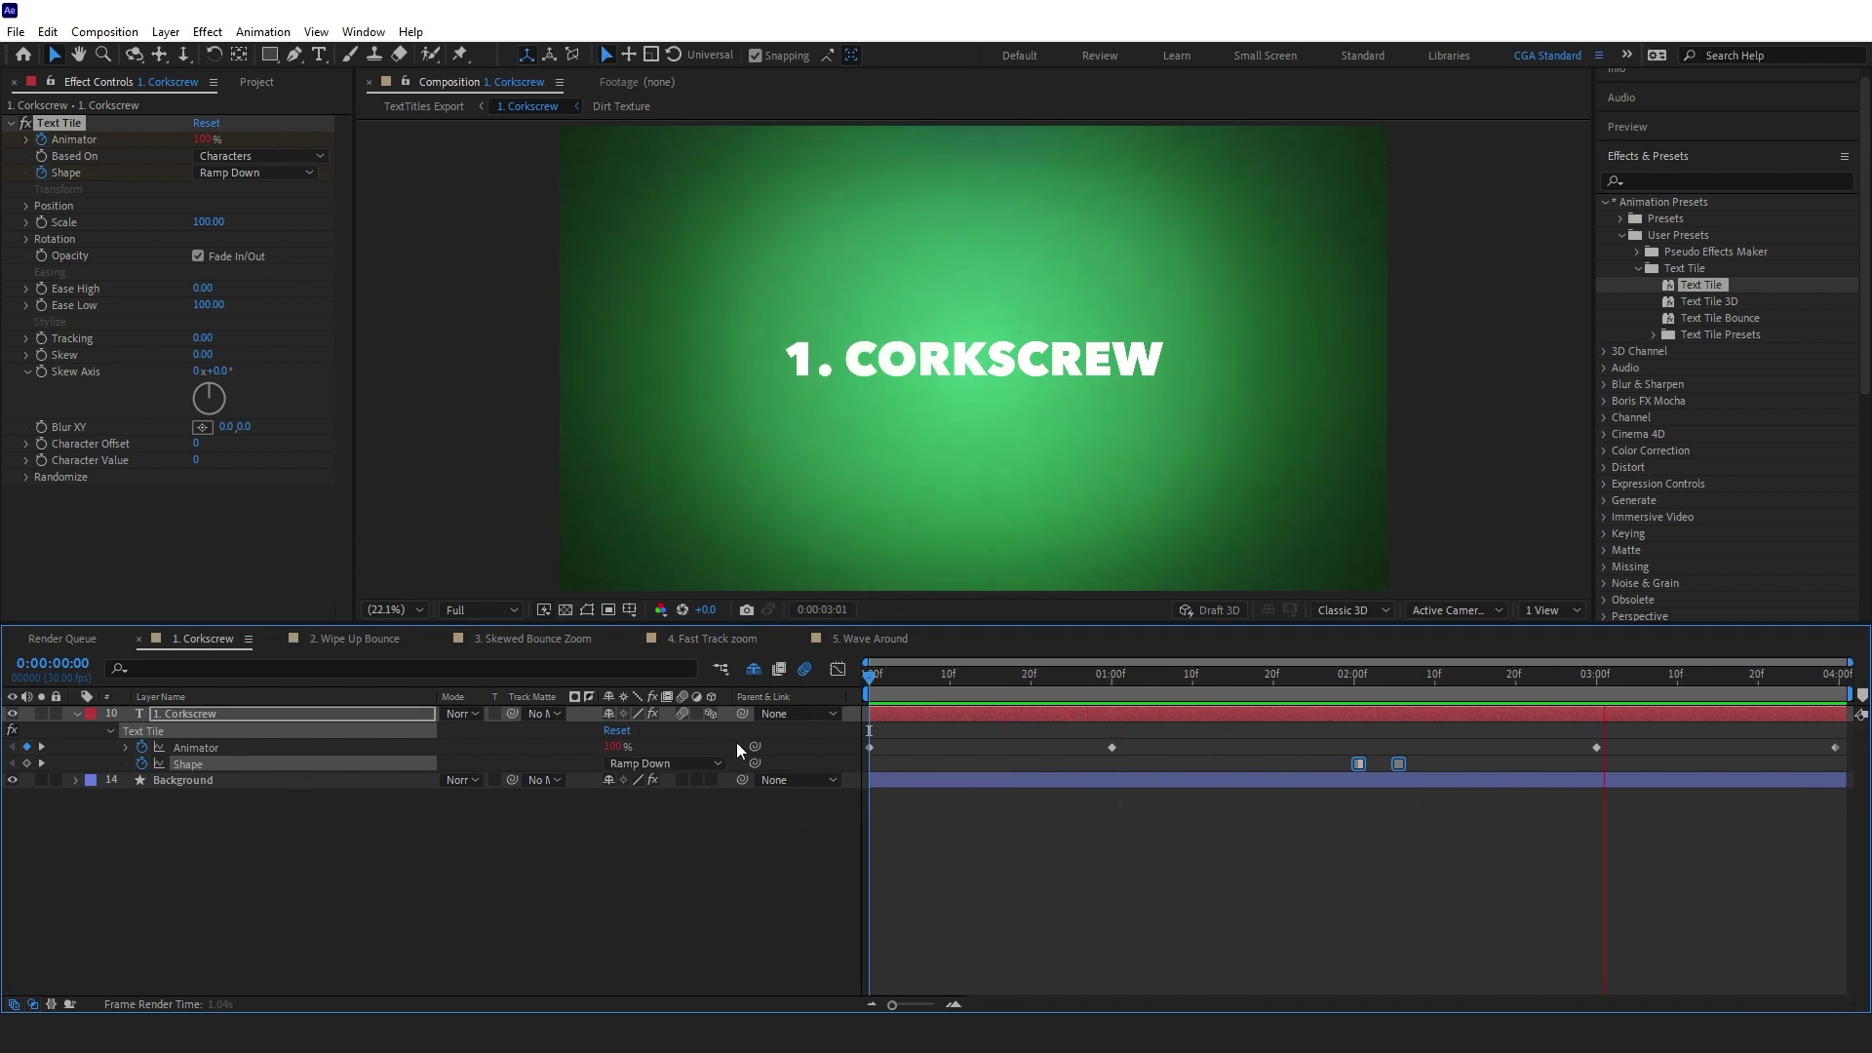
{"action": "left_click", "coordinate": [1499, 675]}
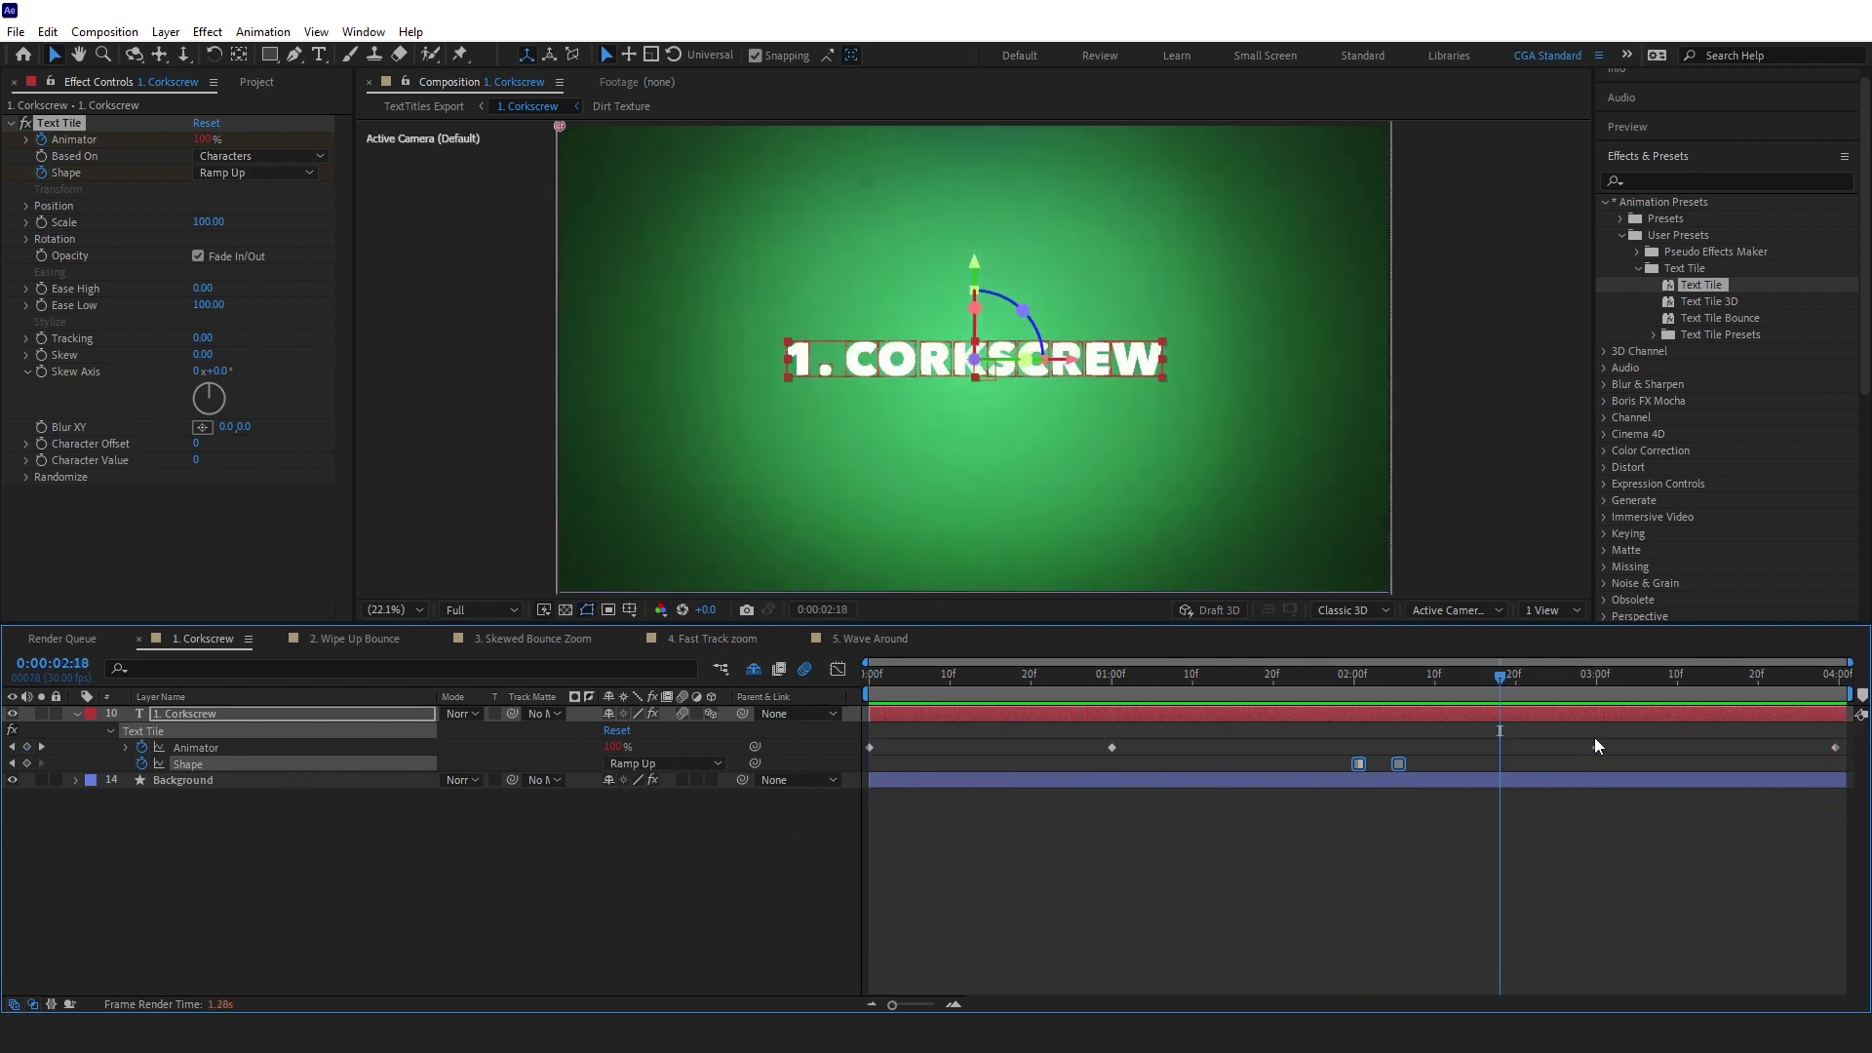
{"action": "left_click_drag", "start_coordinate": [1521, 686], "coordinate": [1631, 688]}
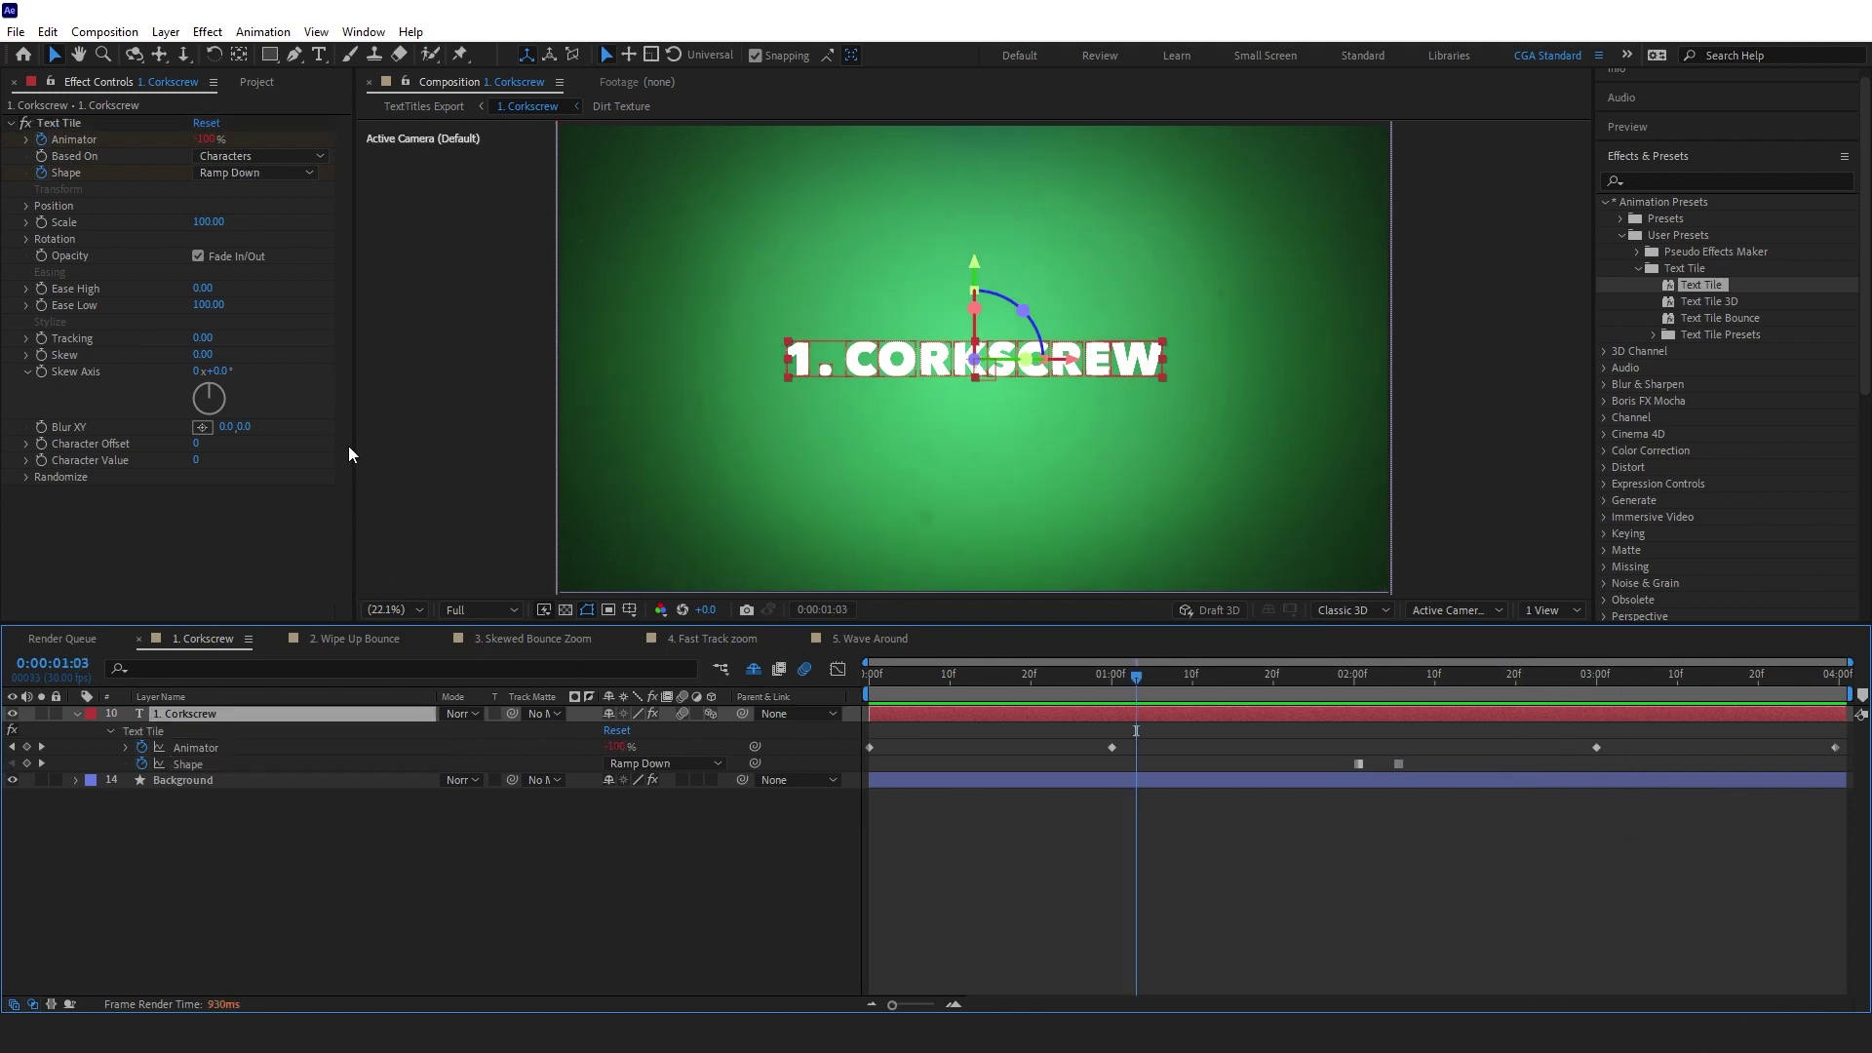
At 0:00:02:01, set Text Tile X Position to -200 and Y Position to 200
{"action": "left_click", "coordinate": [25, 206]}
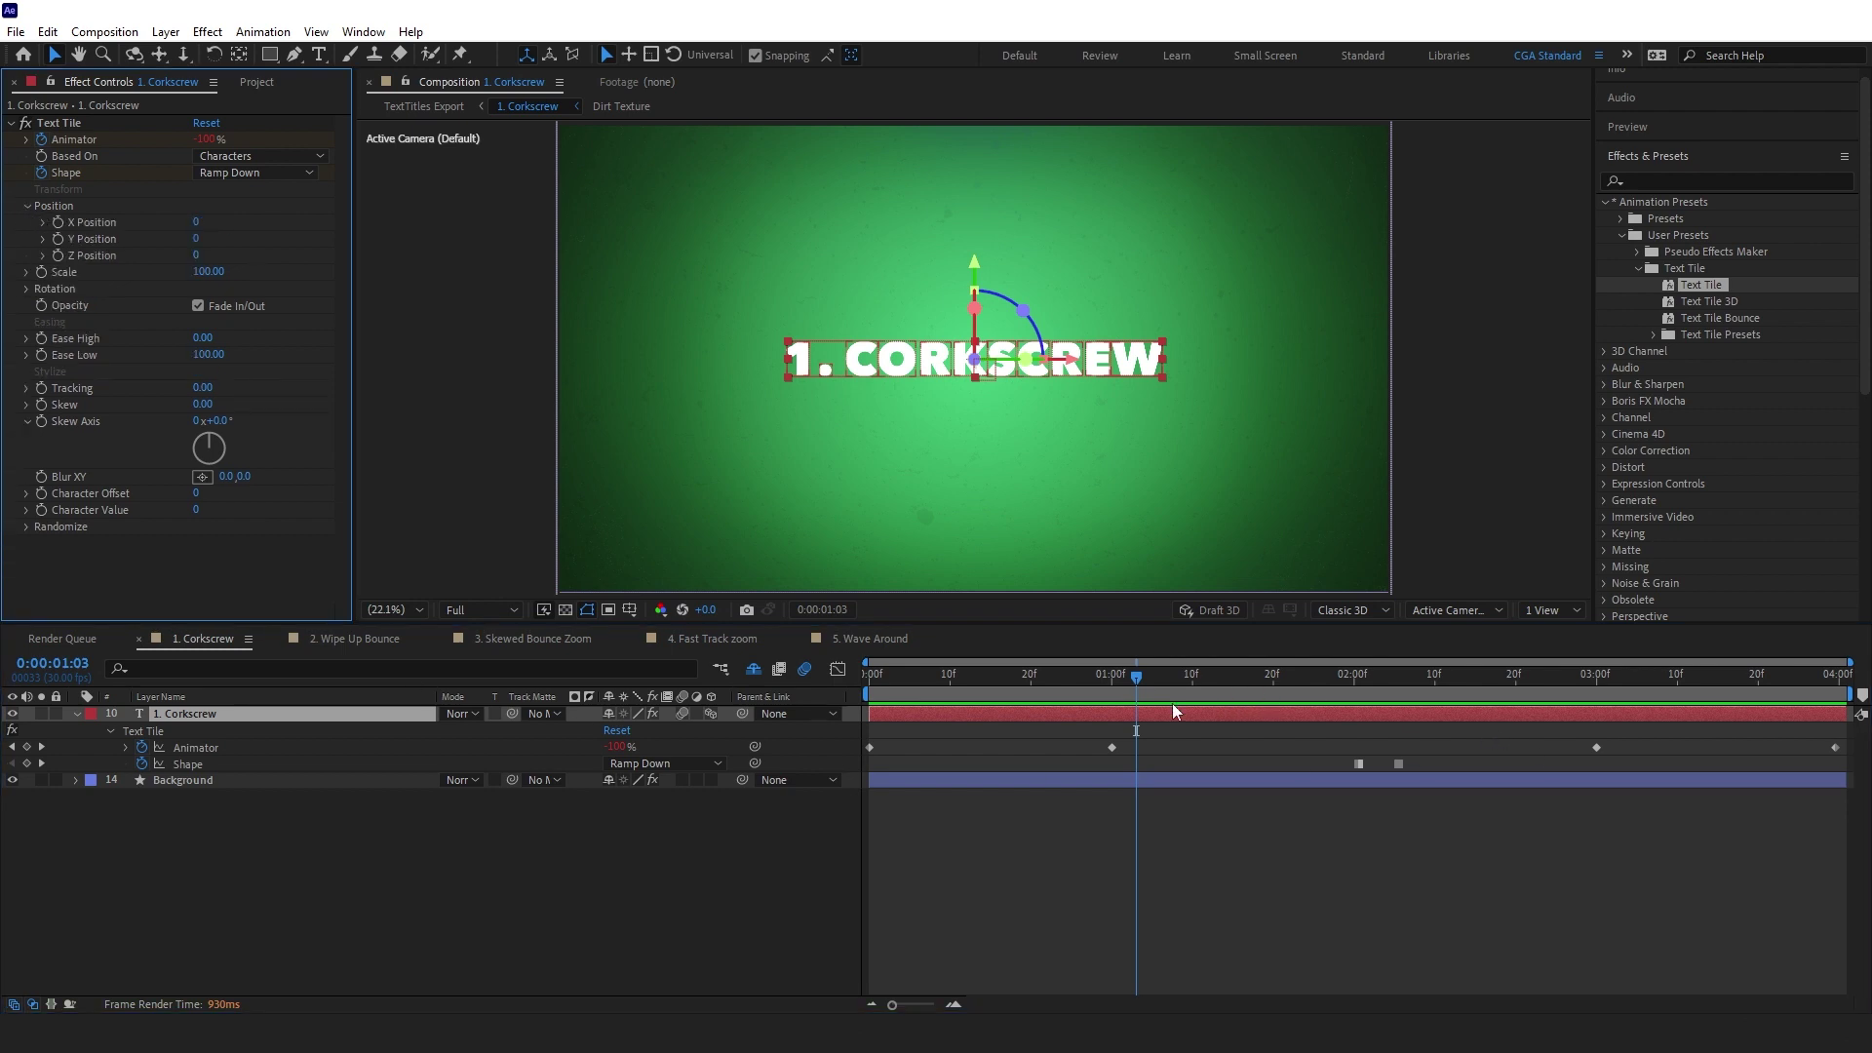
{"action": "left_click_drag", "start_coordinate": [1285, 686], "coordinate": [1353, 686]}
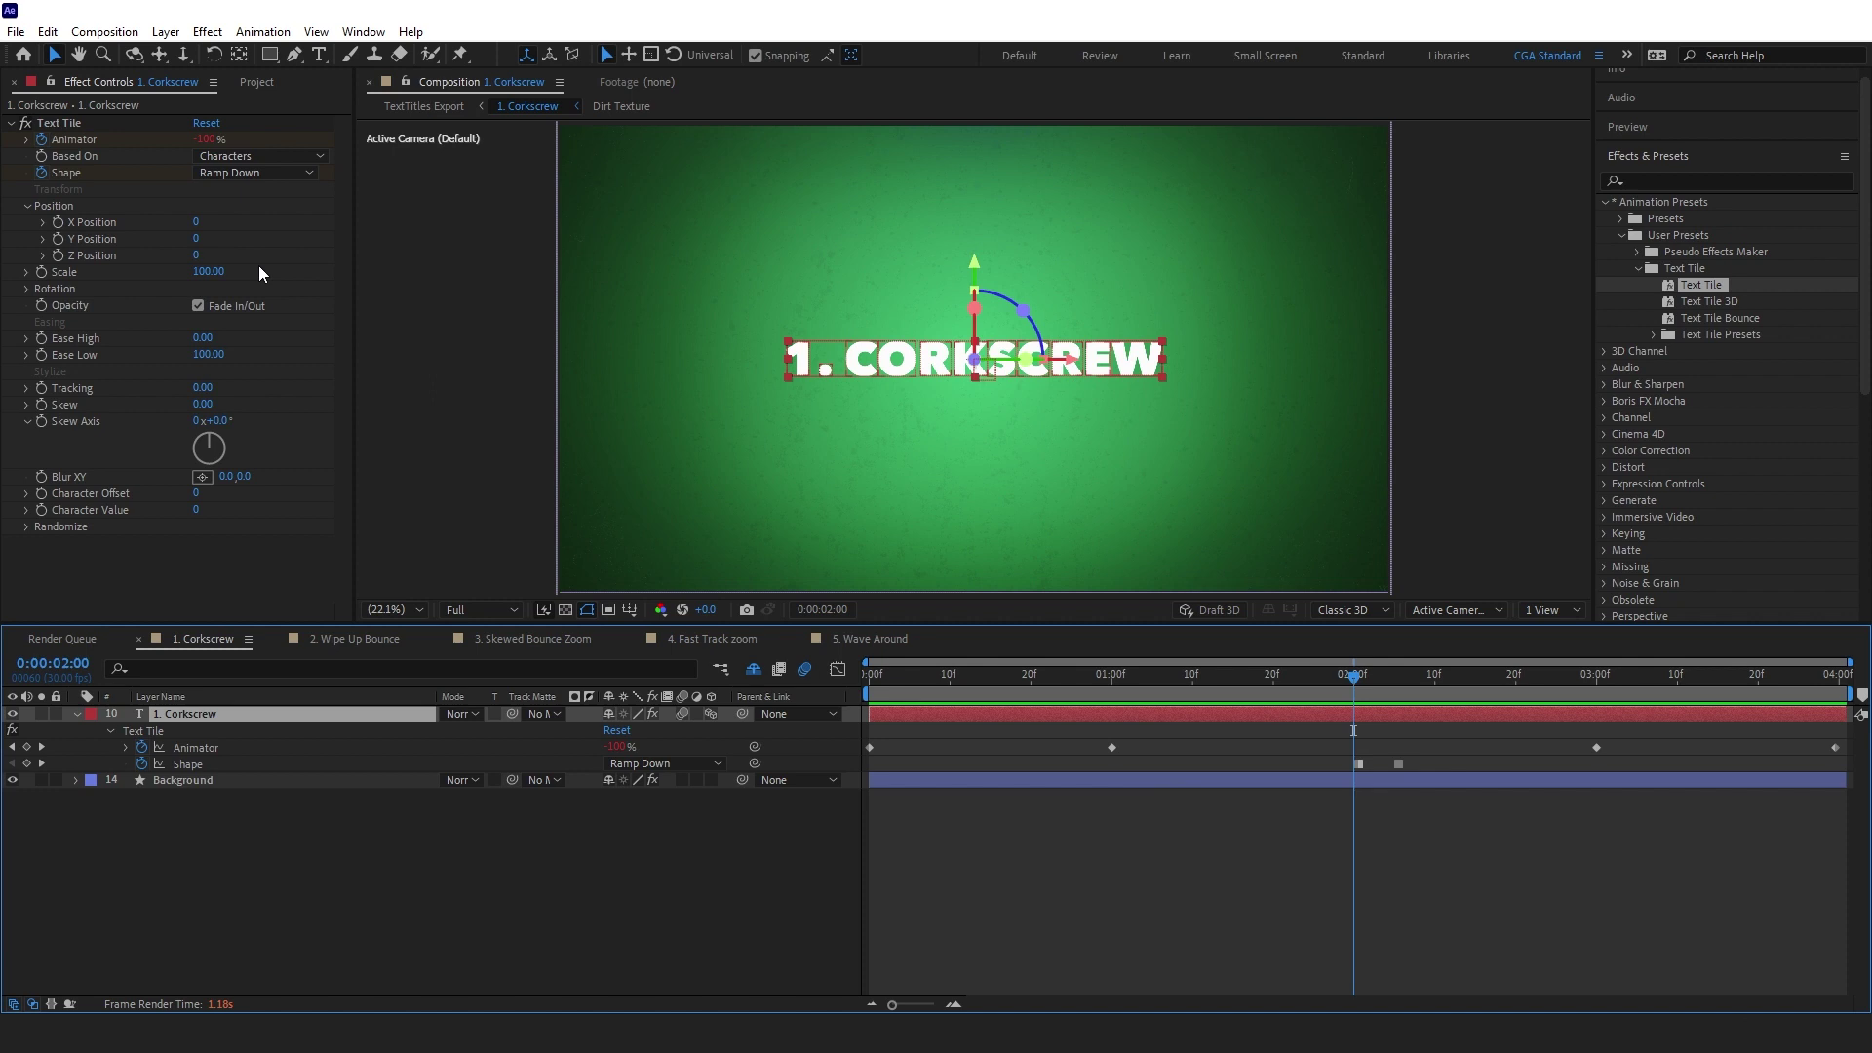
{"action": "left_click", "coordinate": [196, 222]}
{"action": "type", "text": "-20"}
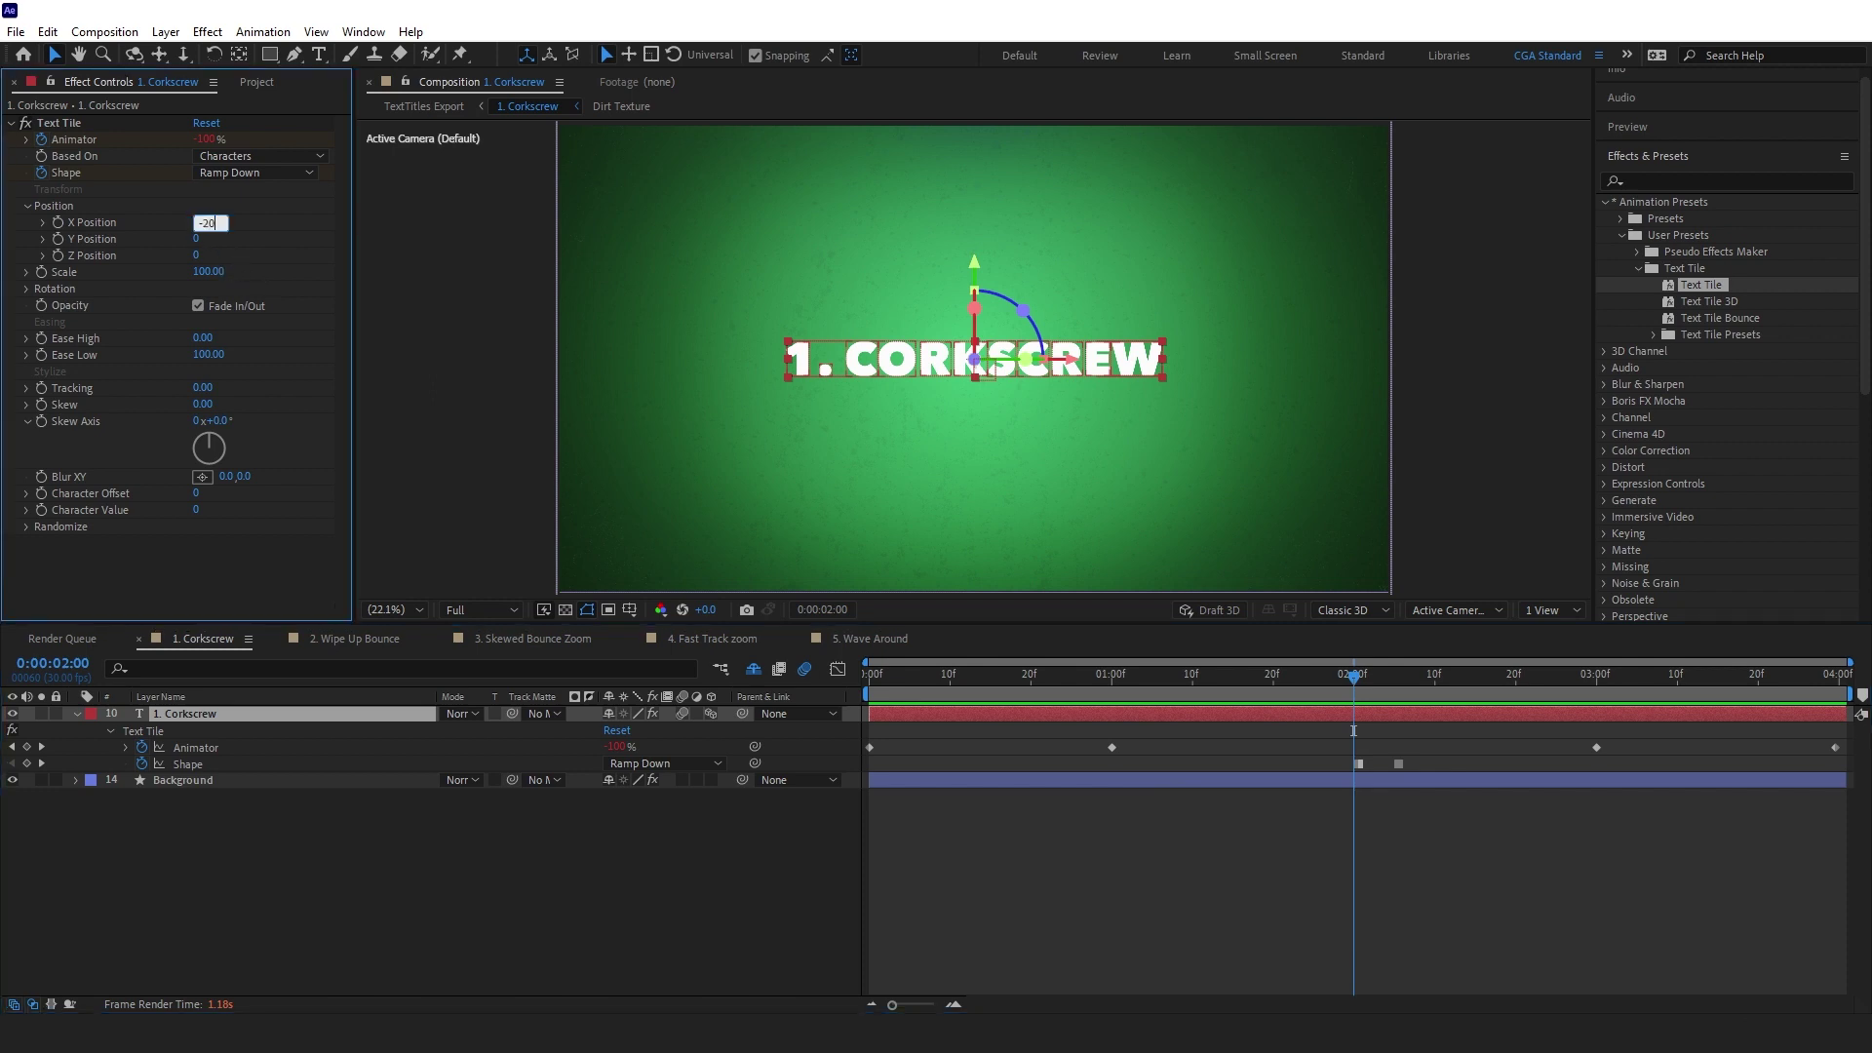
{"action": "type", "text": "0"}
{"action": "key", "text": "Return"}
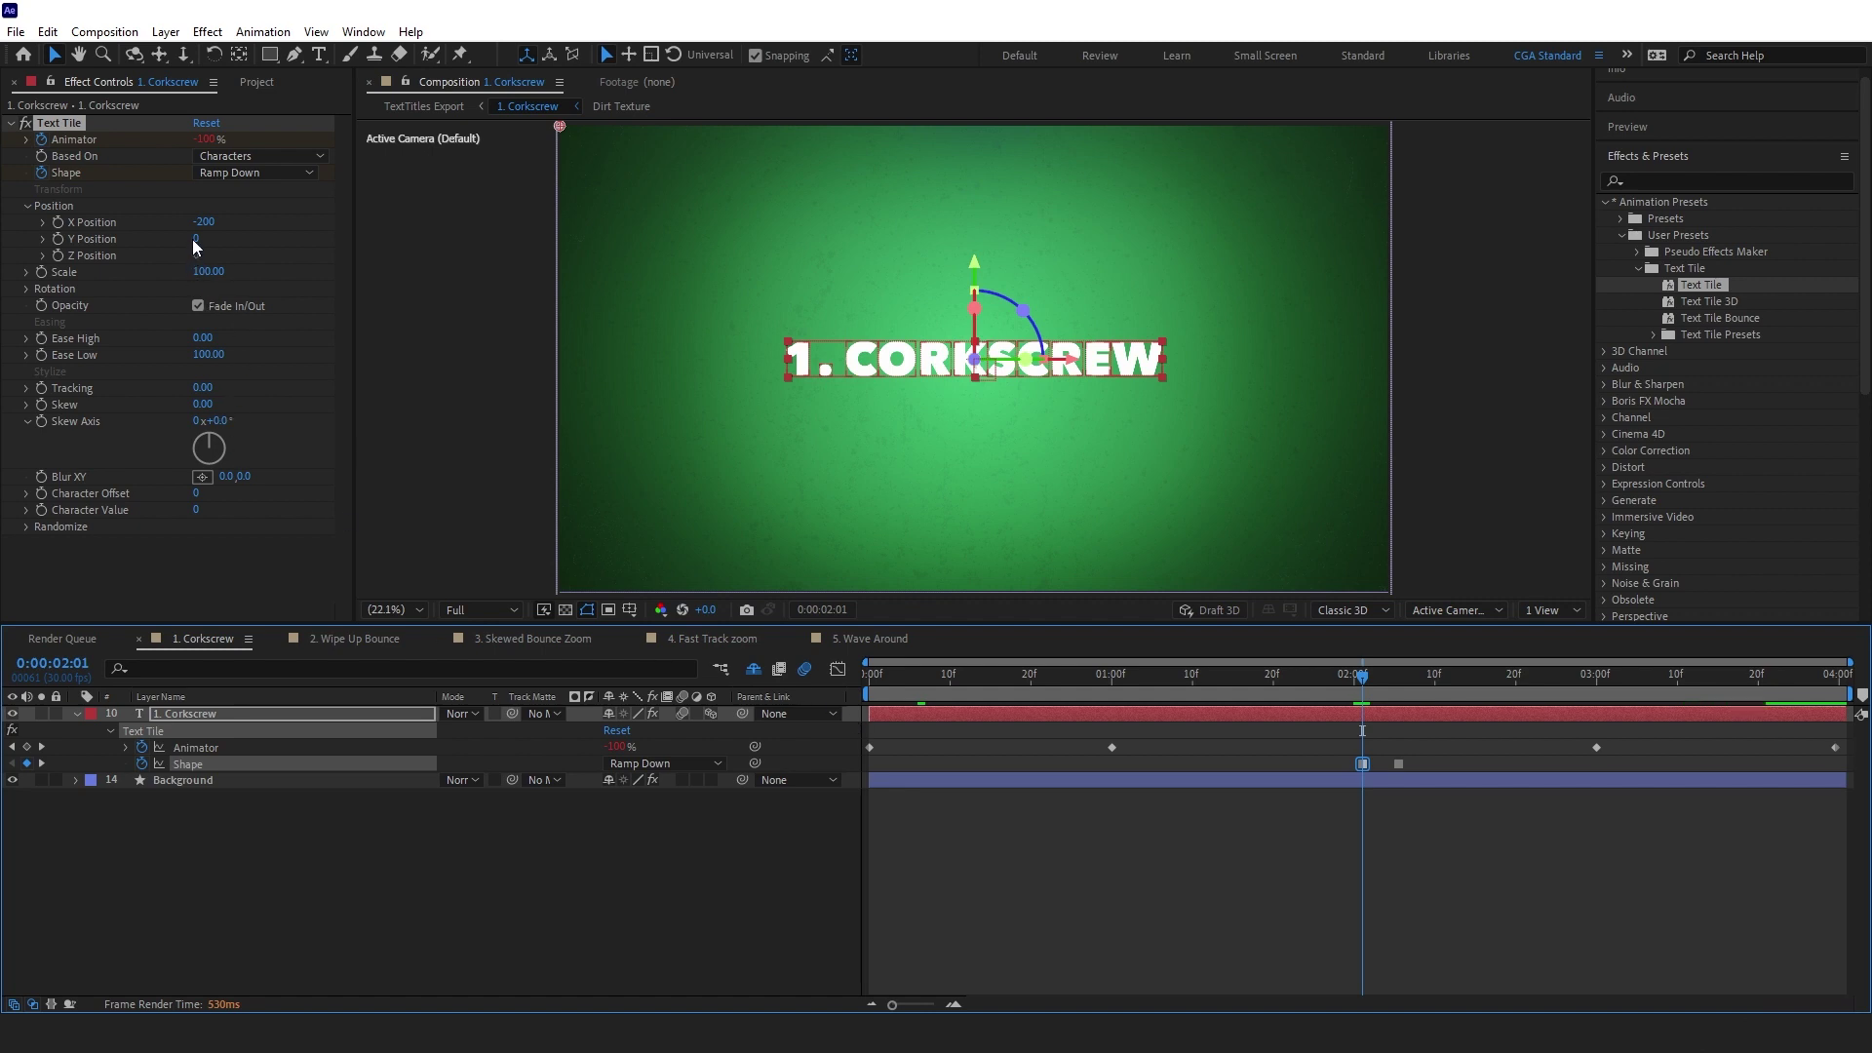
{"action": "left_click", "coordinate": [195, 238]}
{"action": "type", "text": "200"}
{"action": "key", "text": "Return"}
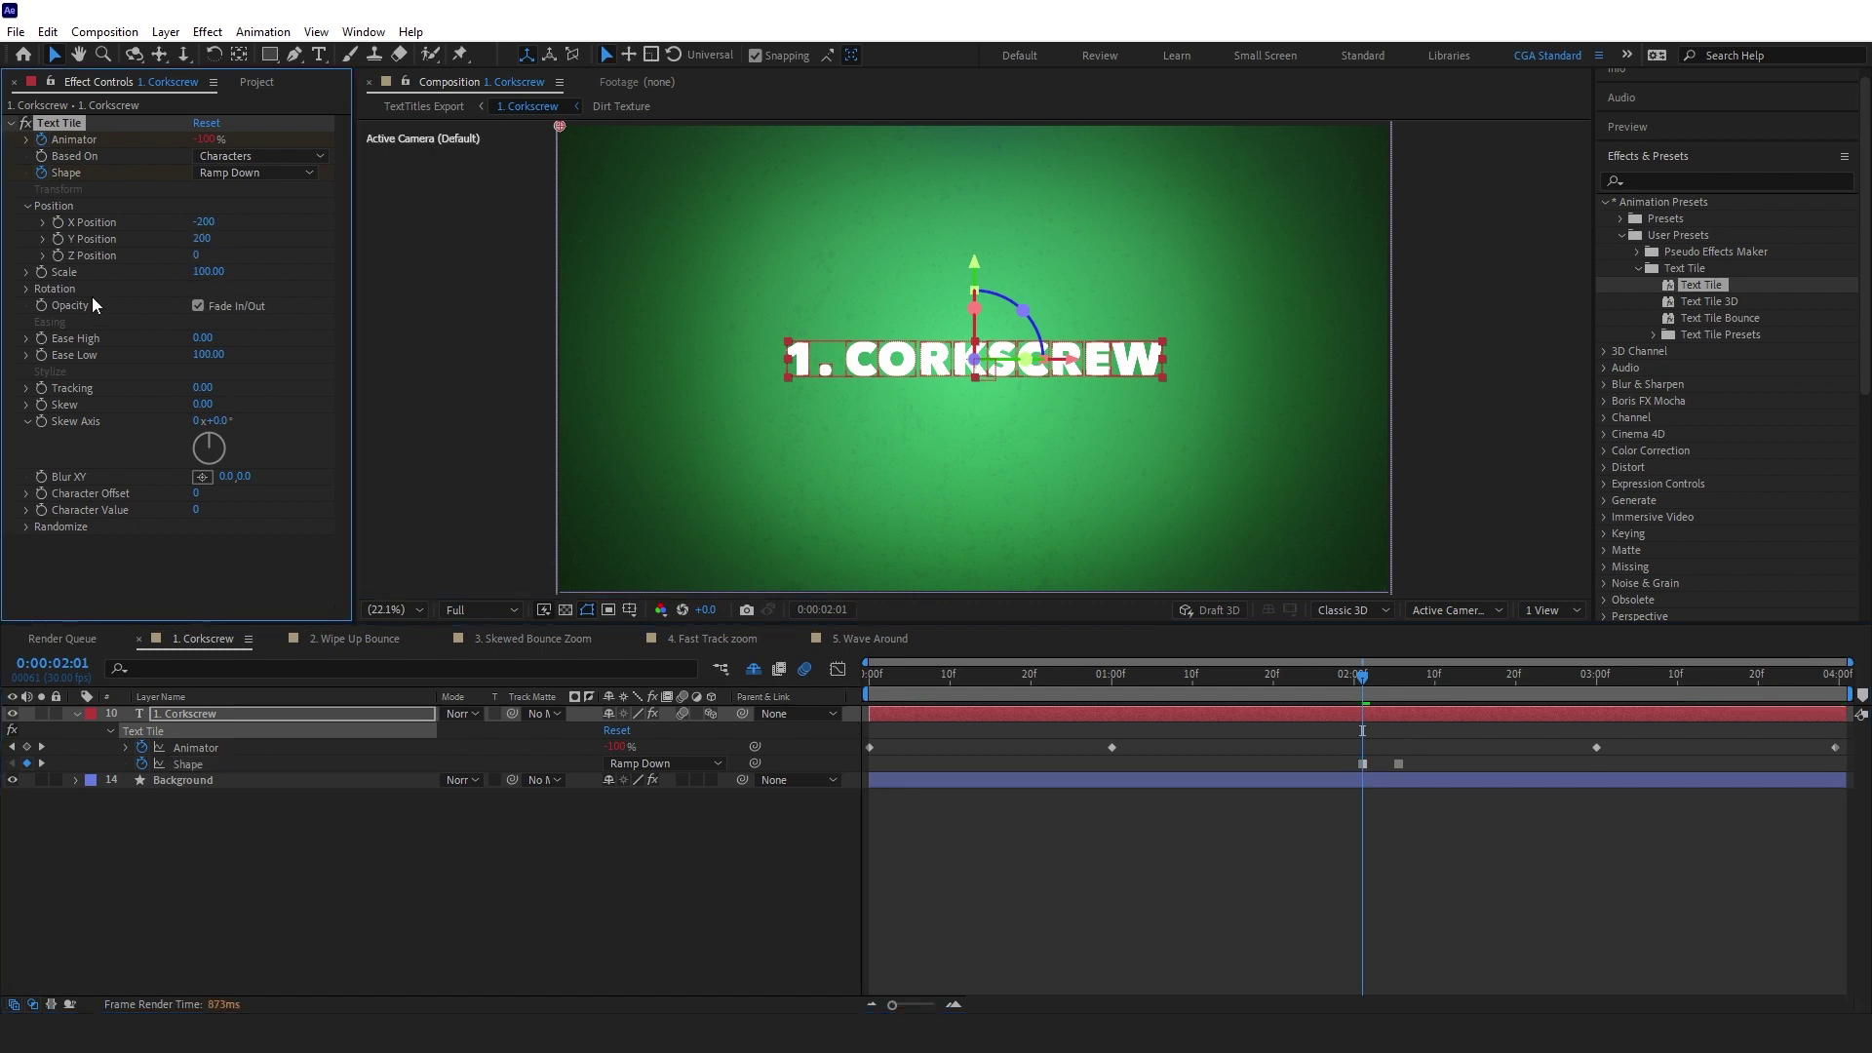
Set Text Tile Rotation to X -140°, Y -90° and Z +95°
{"action": "left_click", "coordinate": [26, 289]}
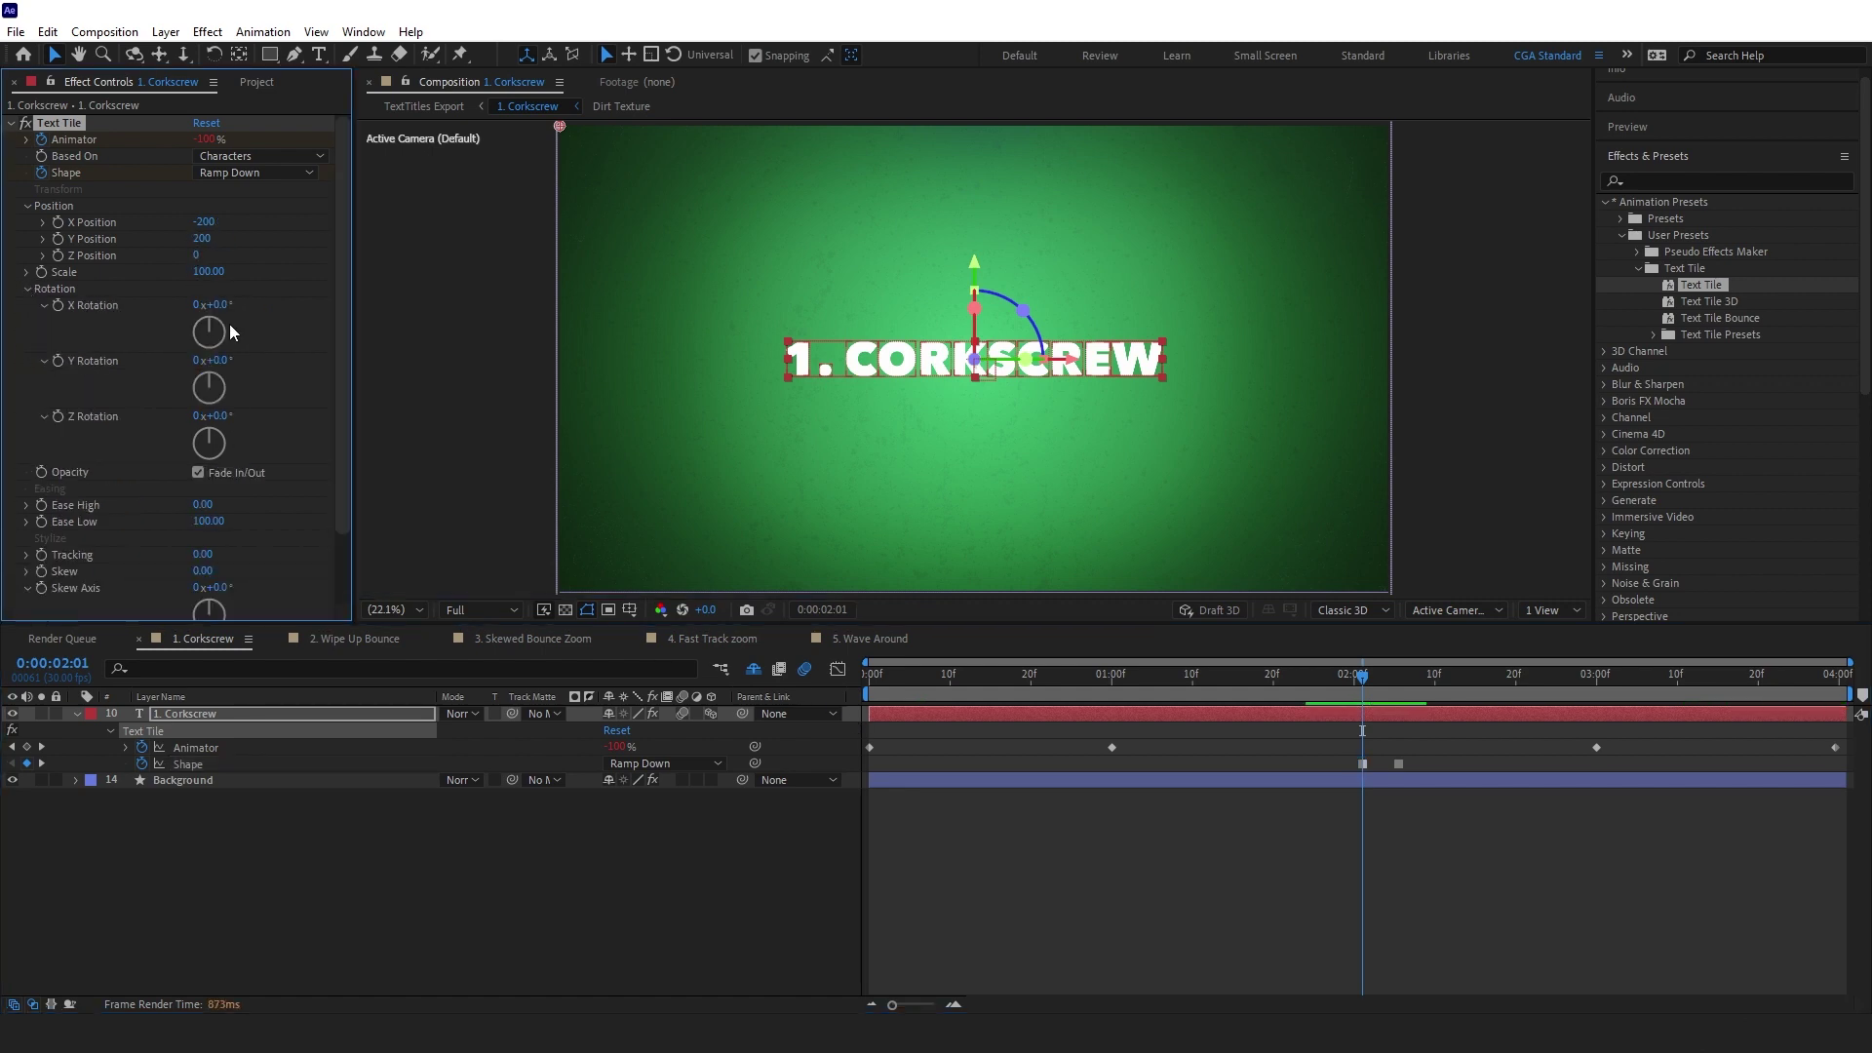
{"action": "left_click", "coordinate": [221, 304]}
{"action": "type", "text": "-140"}
{"action": "key", "text": "Return"}
{"action": "left_click", "coordinate": [220, 359]}
{"action": "type", "text": "-90"}
{"action": "key", "text": "Return"}
{"action": "left_click", "coordinate": [216, 415]}
{"action": "type", "text": "95"}
{"action": "key", "text": "Return"}
Preview the spiraling animation from the start and return to 0:00:00:07
{"action": "left_click_drag", "start_coordinate": [975, 676], "coordinate": [776, 687]}
{"action": "left_click", "coordinate": [1132, 848]}
{"action": "key", "text": "space"}
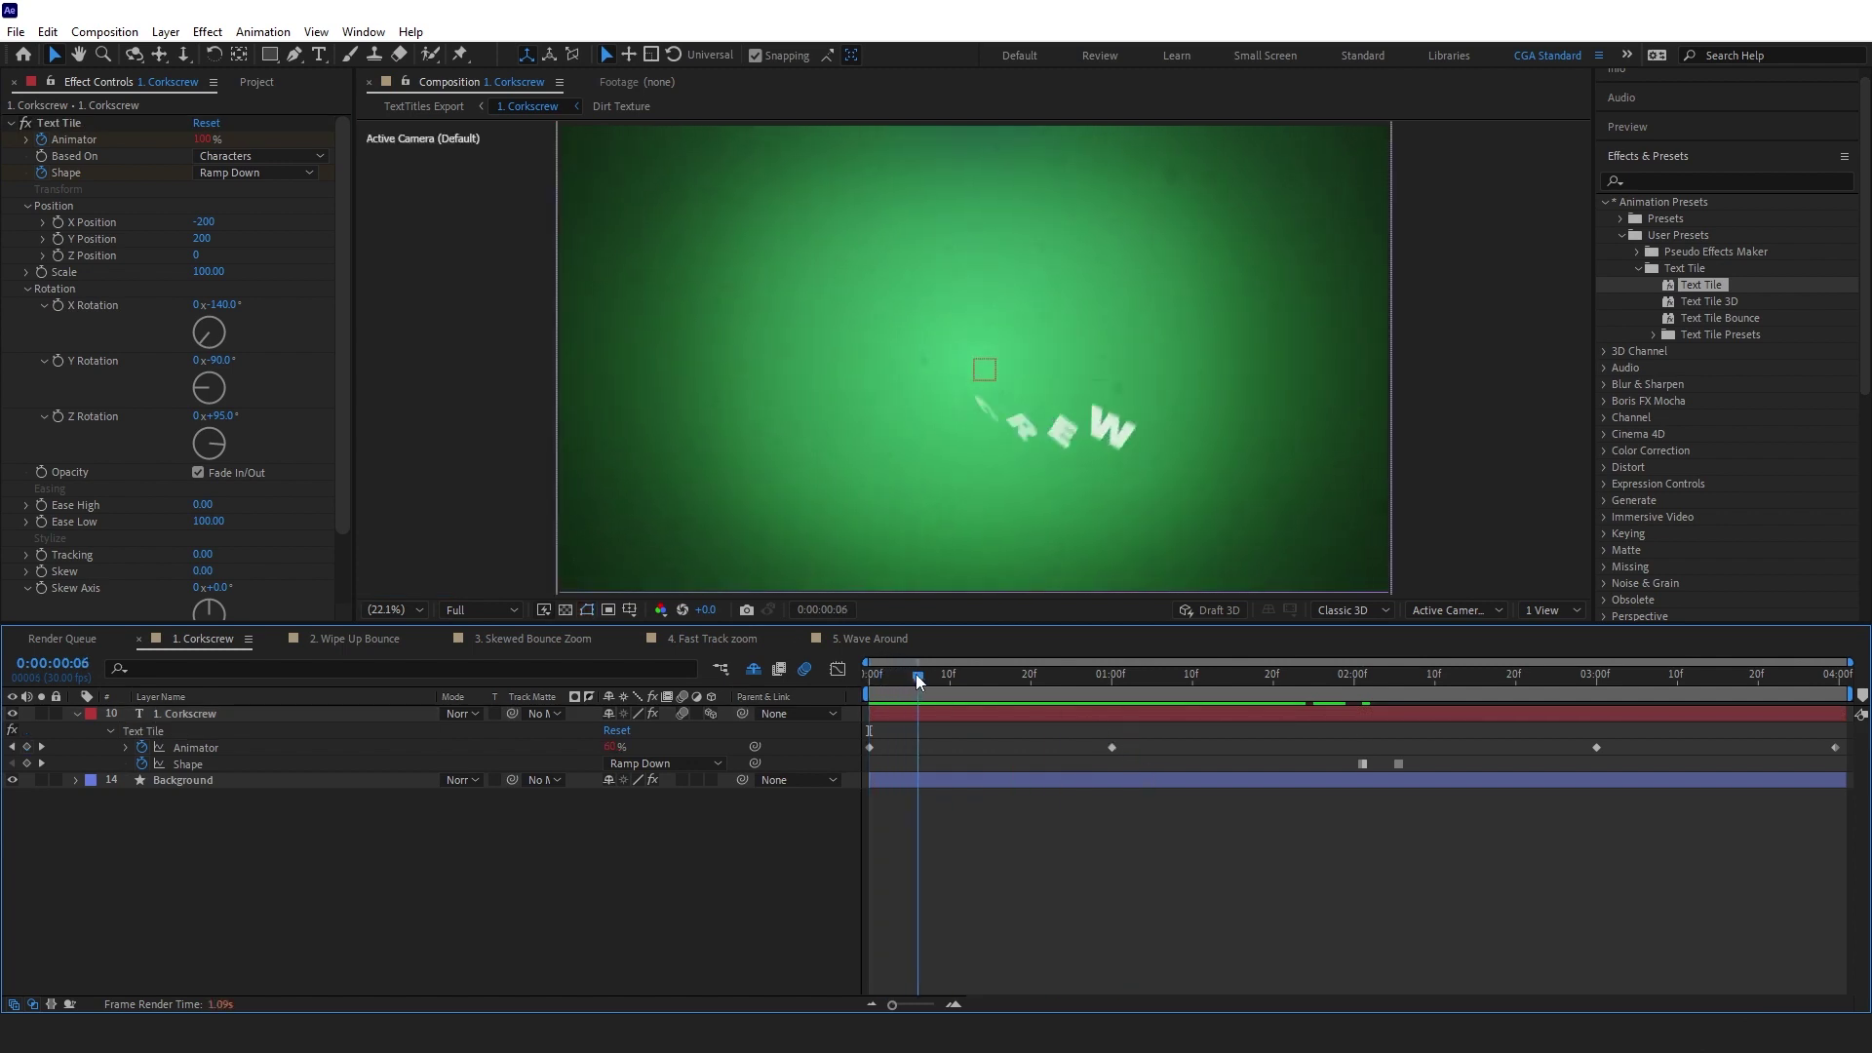
{"action": "mouse_move", "coordinate": [916, 698]}
{"action": "left_mouse_down"}
{"action": "mouse_move", "coordinate": [878, 694]}
{"action": "mouse_move", "coordinate": [926, 686]}
{"action": "left_mouse_up"}
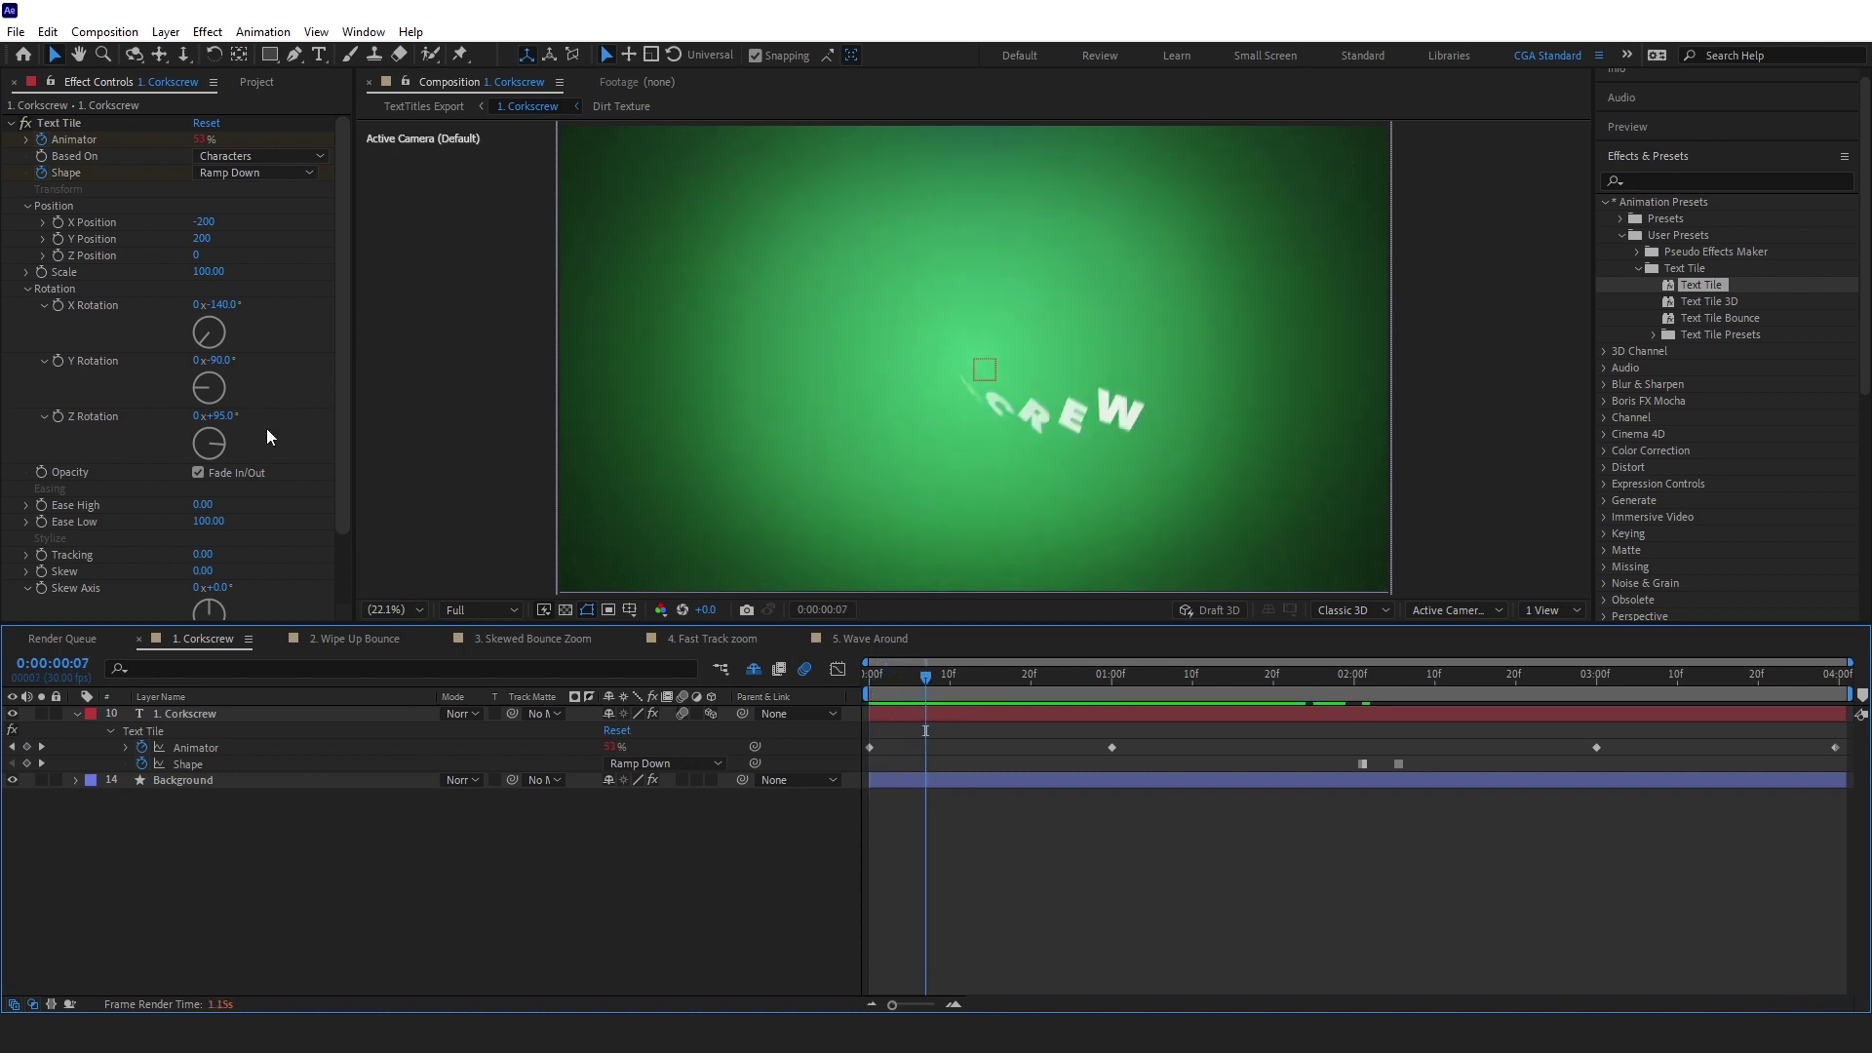
Set Text Tile Scale to 0 and Ease High to 100
{"action": "left_click", "coordinate": [207, 272]}
{"action": "type", "text": "0"}
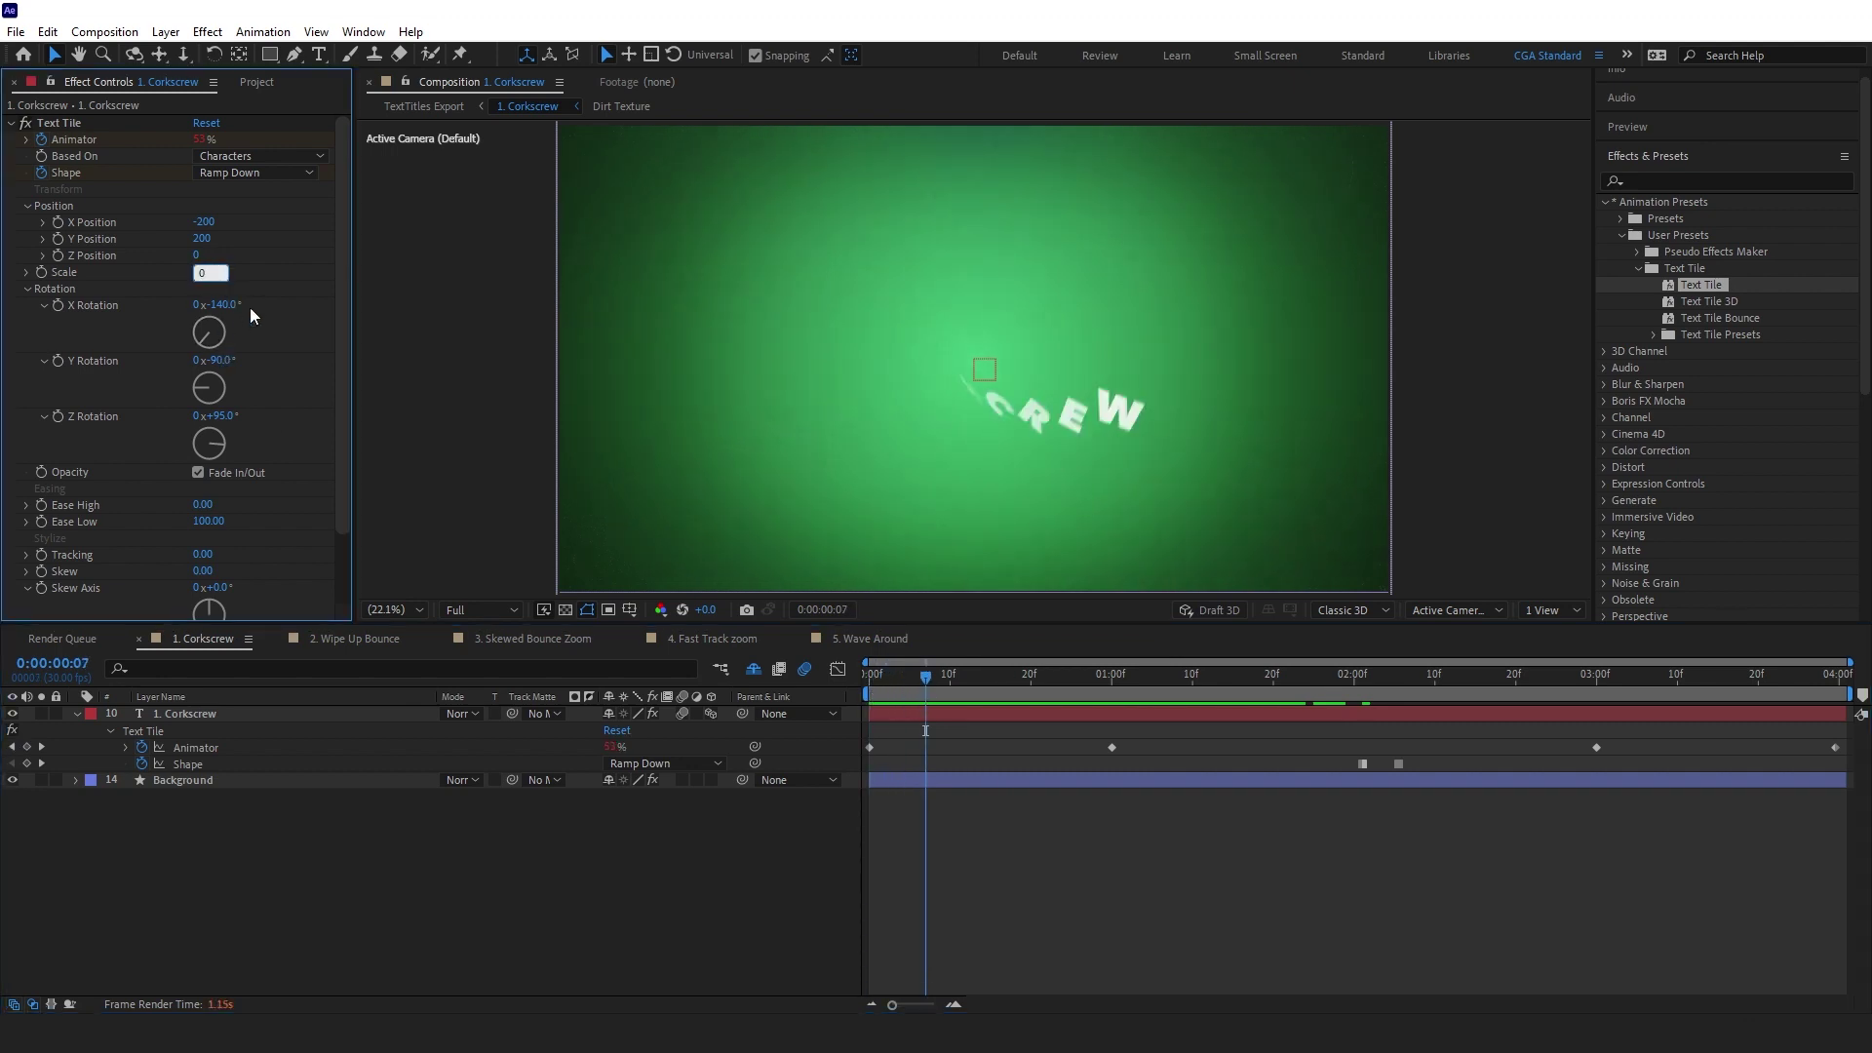
{"action": "key", "text": "Return"}
{"action": "key", "text": "Home"}
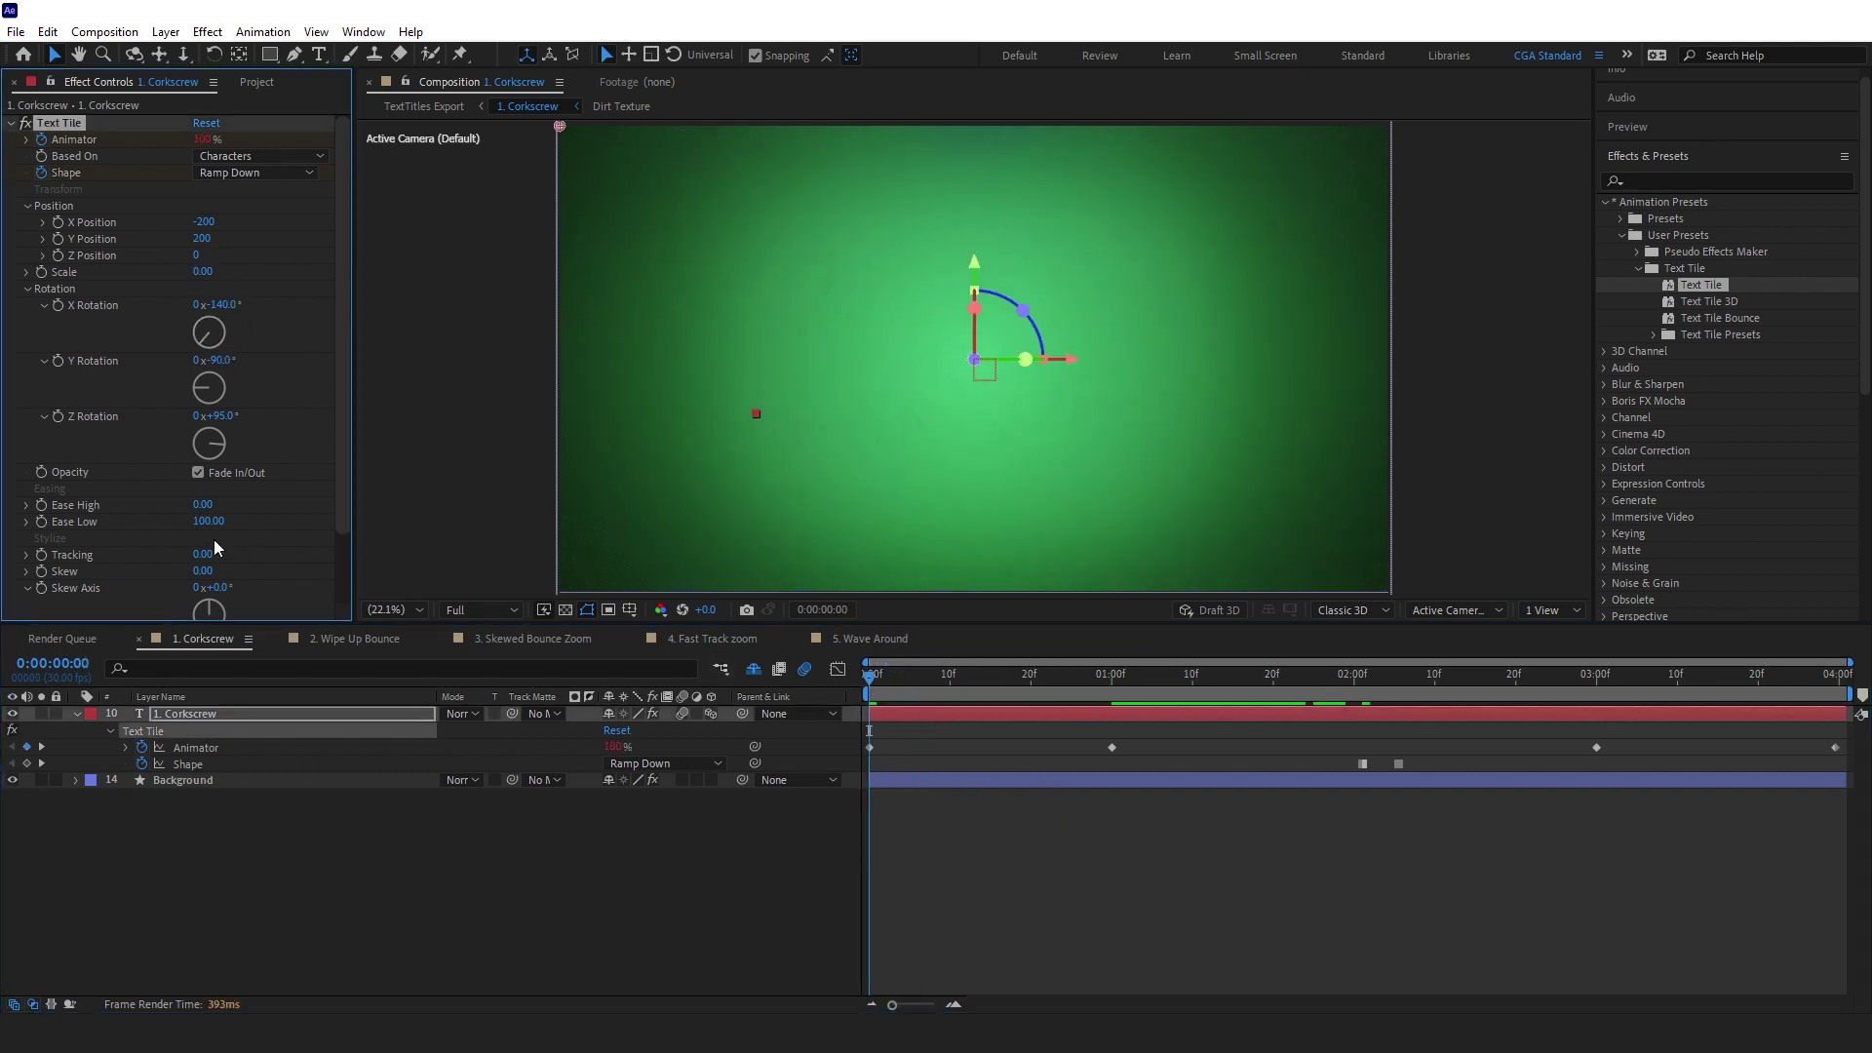
{"action": "left_click", "coordinate": [201, 505]}
{"action": "type", "text": "100"}
{"action": "key", "text": "Return"}
Lower Ease High to -40, set Blur XY to 40, and preview the blurred spiral
{"action": "left_click_drag", "start_coordinate": [200, 506], "coordinate": [64, 506]}
{"action": "scroll", "coordinate": [260, 553], "scroll_direction": "down", "scroll_amount": 2}
{"action": "left_click", "coordinate": [232, 562]}
{"action": "type", "text": "40"}
{"action": "key", "text": "Return"}
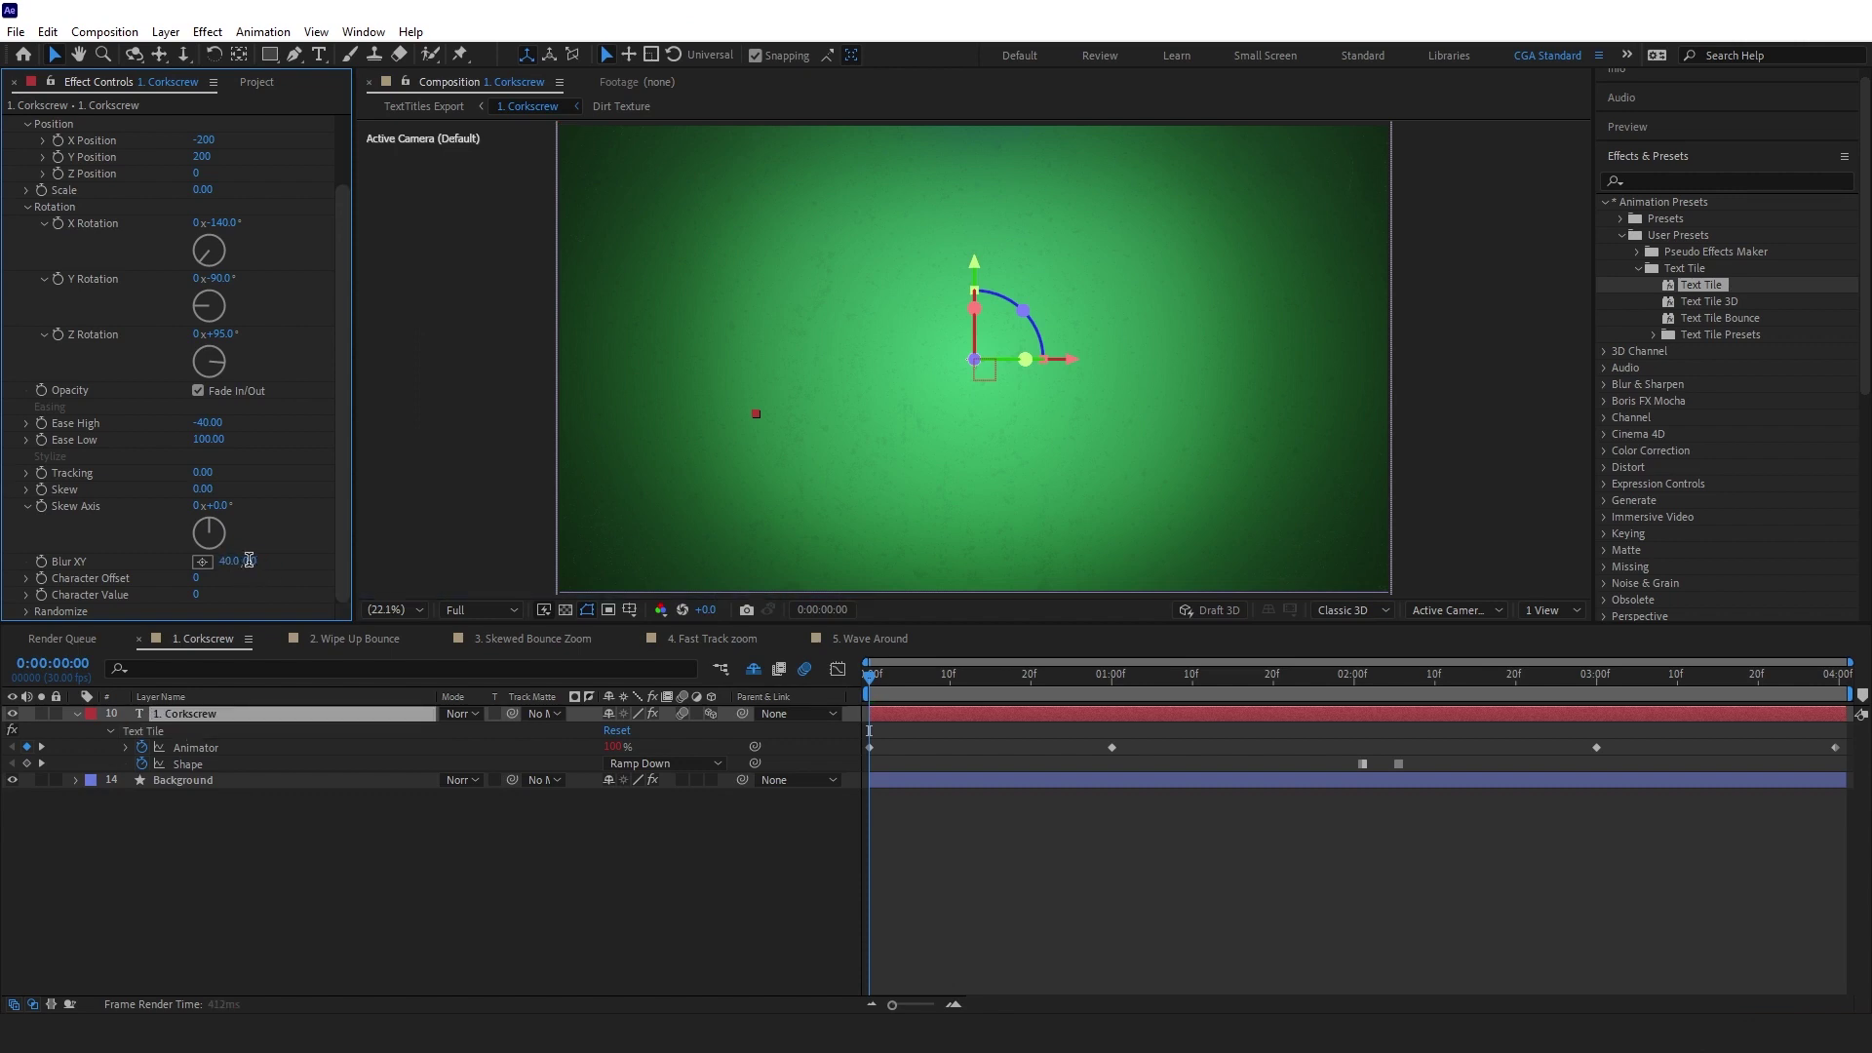
{"action": "key", "text": "space"}
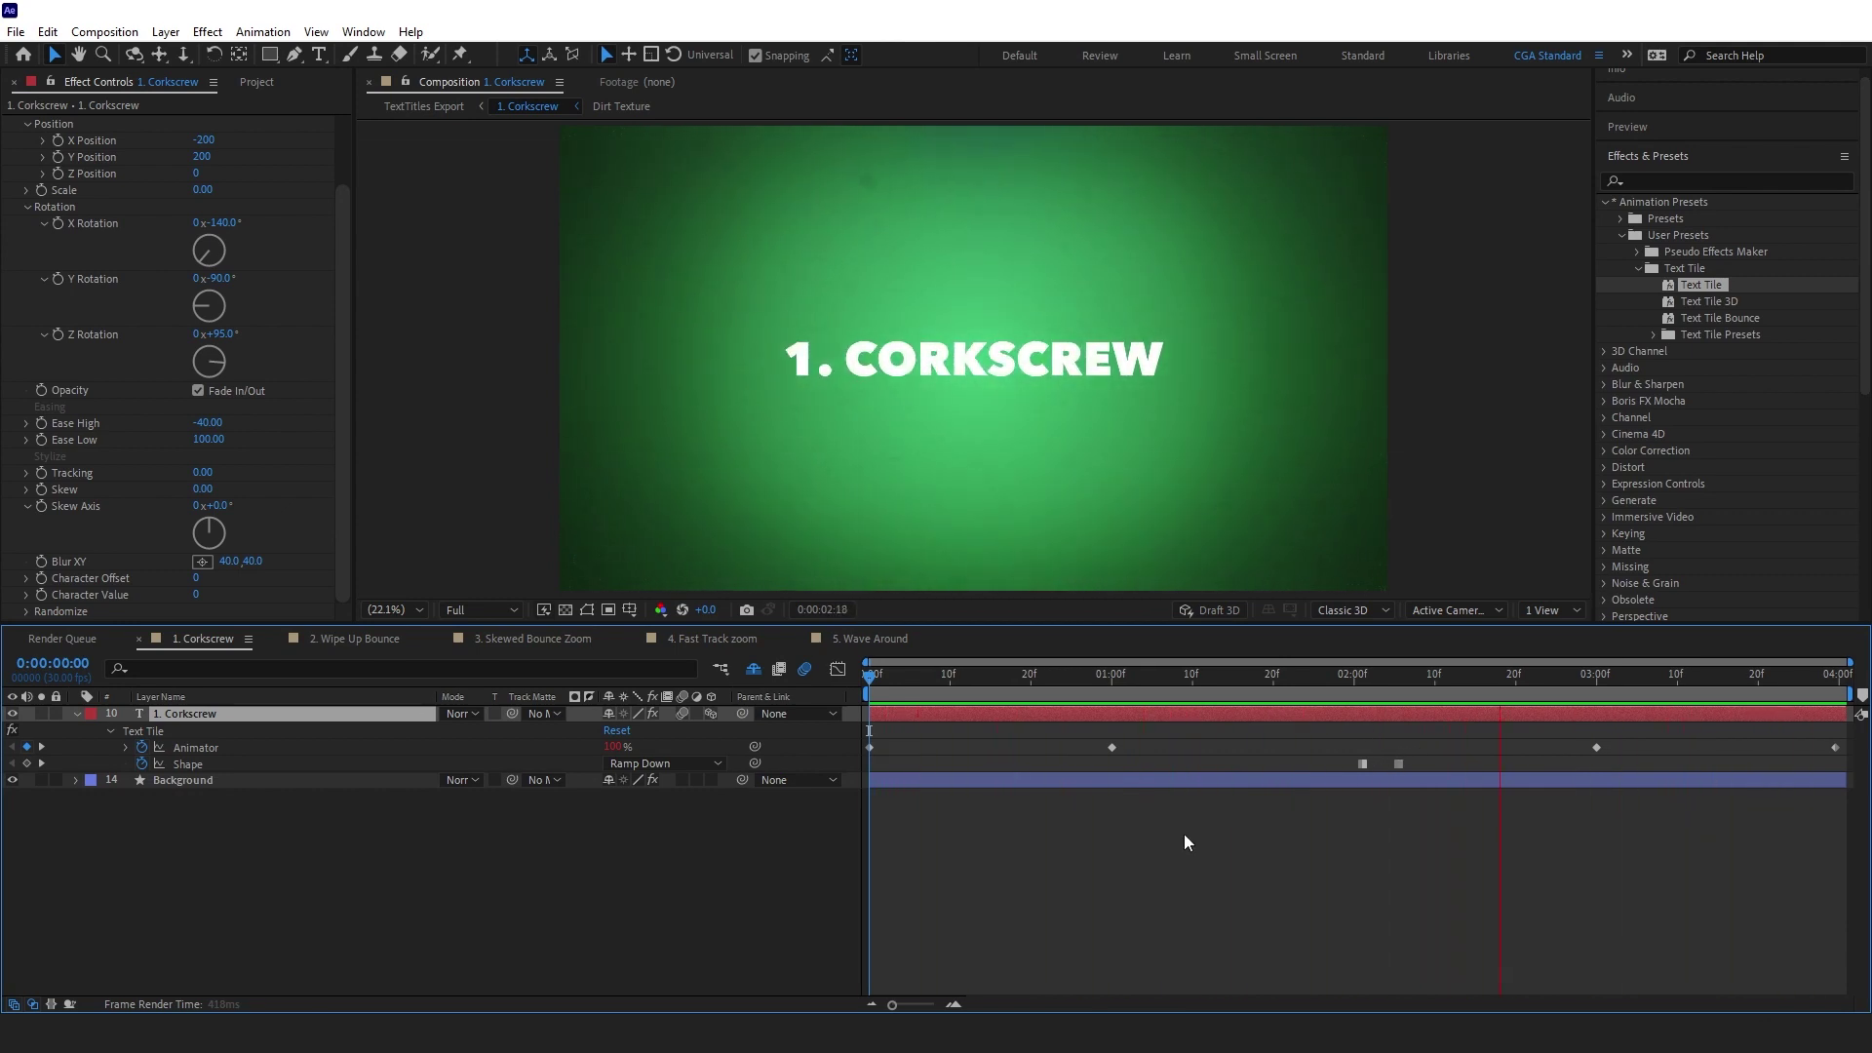
At 0:00:02:01, reveal Text Tile's keyframed properties and select the later Shape keyframe
{"action": "left_click", "coordinate": [1361, 684]}
{"action": "scroll", "coordinate": [158, 312], "scroll_direction": "up", "scroll_amount": 2}
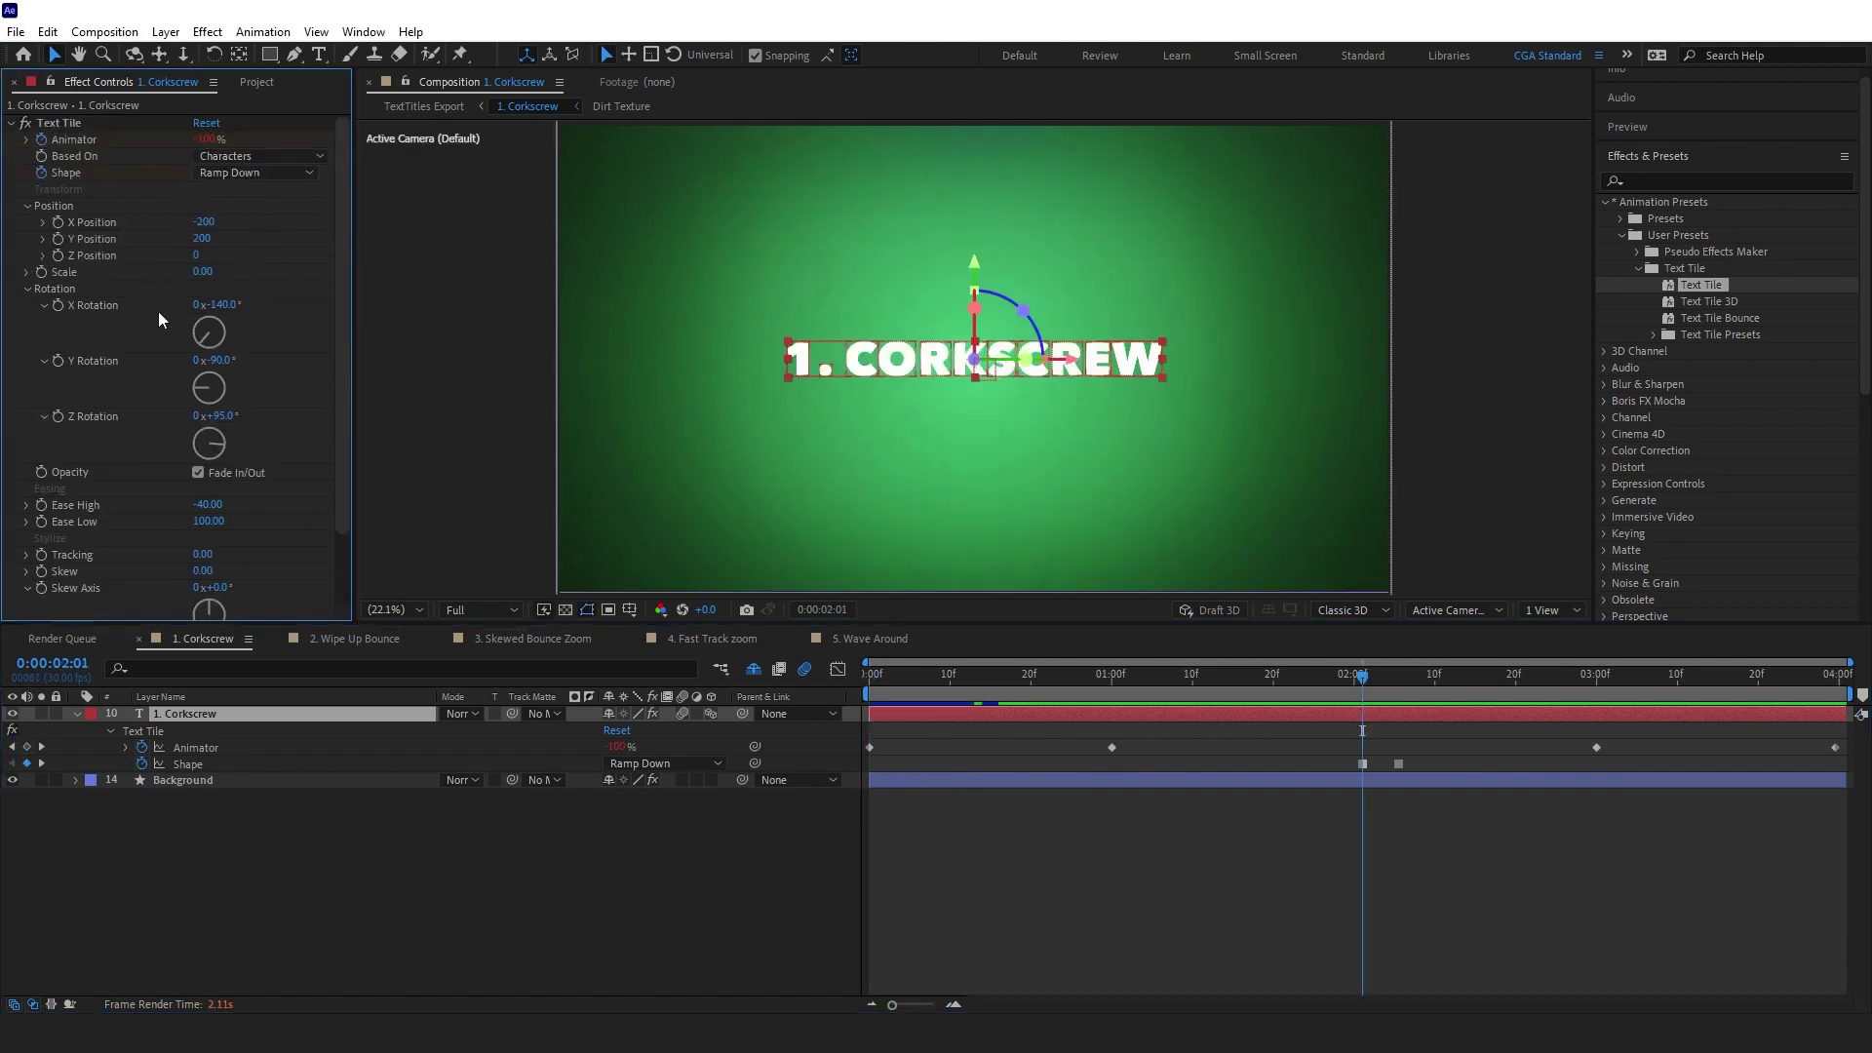
{"action": "left_click", "coordinate": [60, 224]}
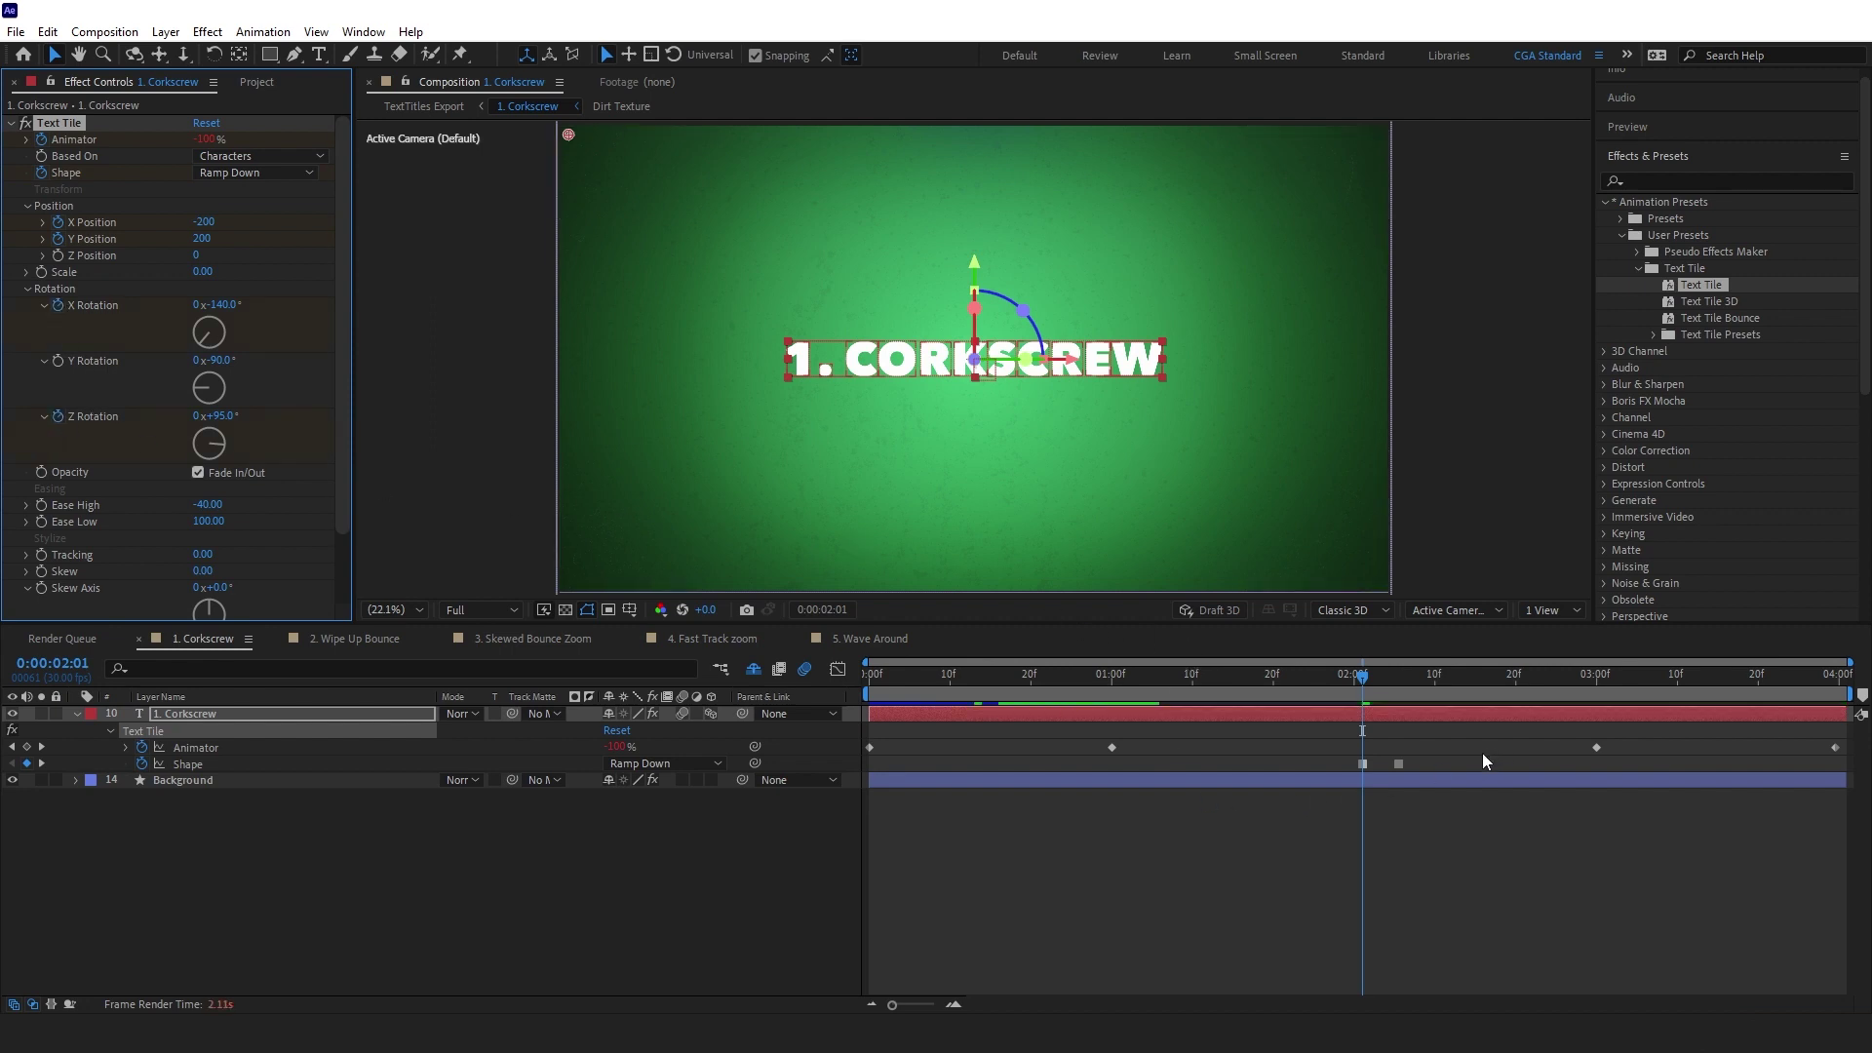
{"action": "key", "text": "u"}
{"action": "key", "text": "u"}
{"action": "left_click", "coordinate": [1405, 764]}
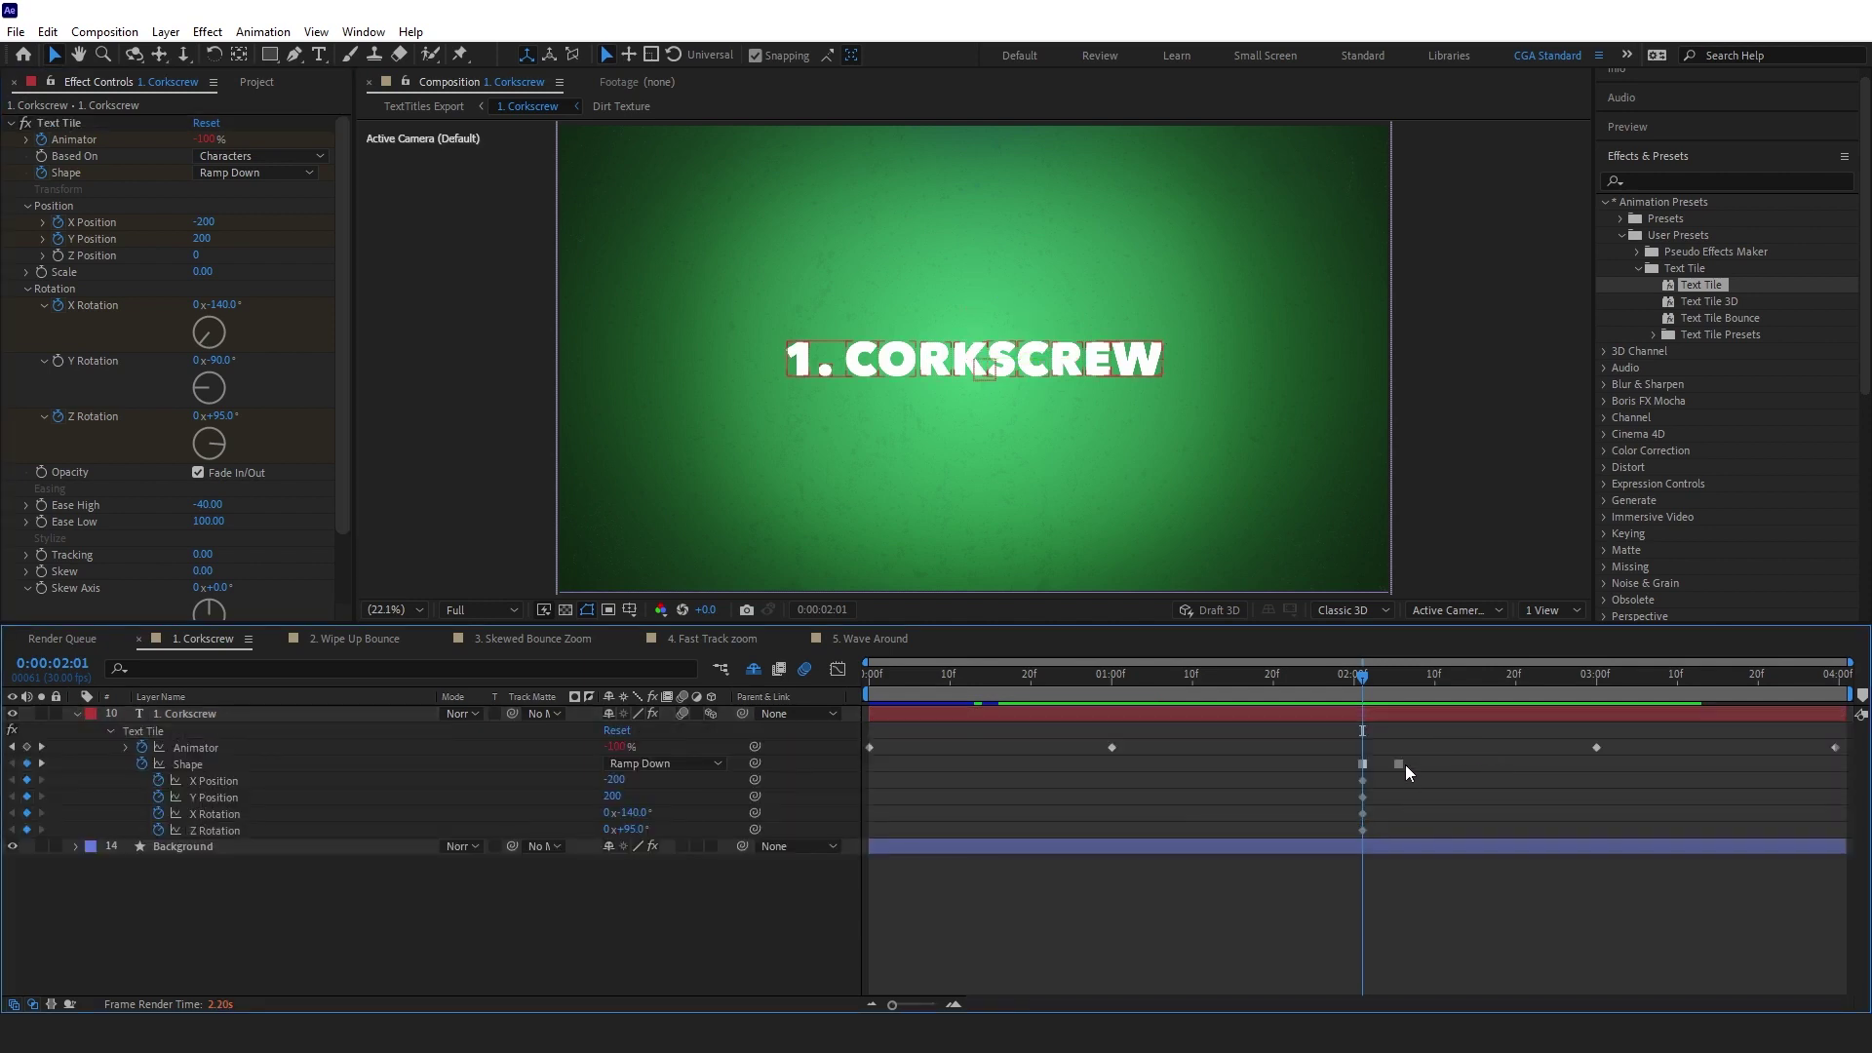
{"action": "left_click", "coordinate": [1398, 764]}
At 2:06, set Text Tile X Position to 200 and Y Position to -100
{"action": "left_click", "coordinate": [1402, 682]}
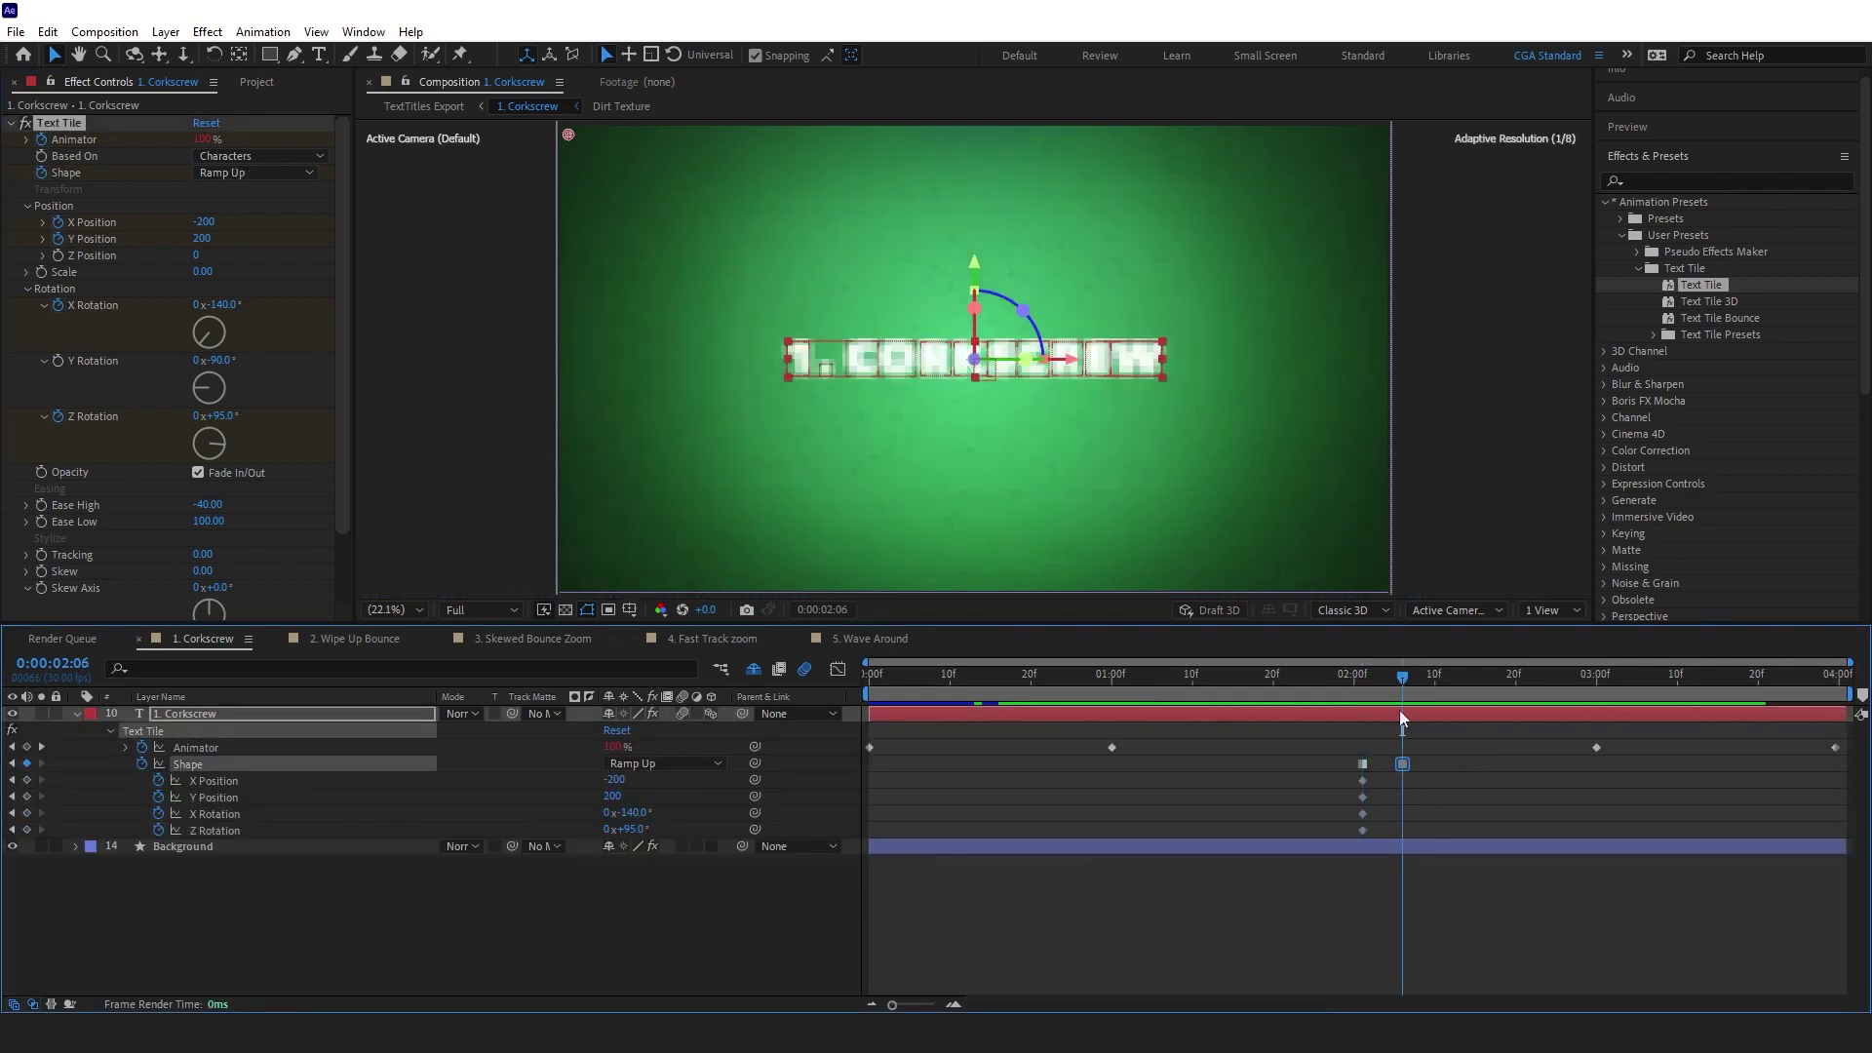
{"action": "left_click", "coordinate": [208, 222]}
{"action": "type", "text": "200"}
{"action": "key", "text": "Return"}
{"action": "left_click", "coordinate": [199, 239]}
{"action": "type", "text": "-100"}
{"action": "key", "text": "Return"}
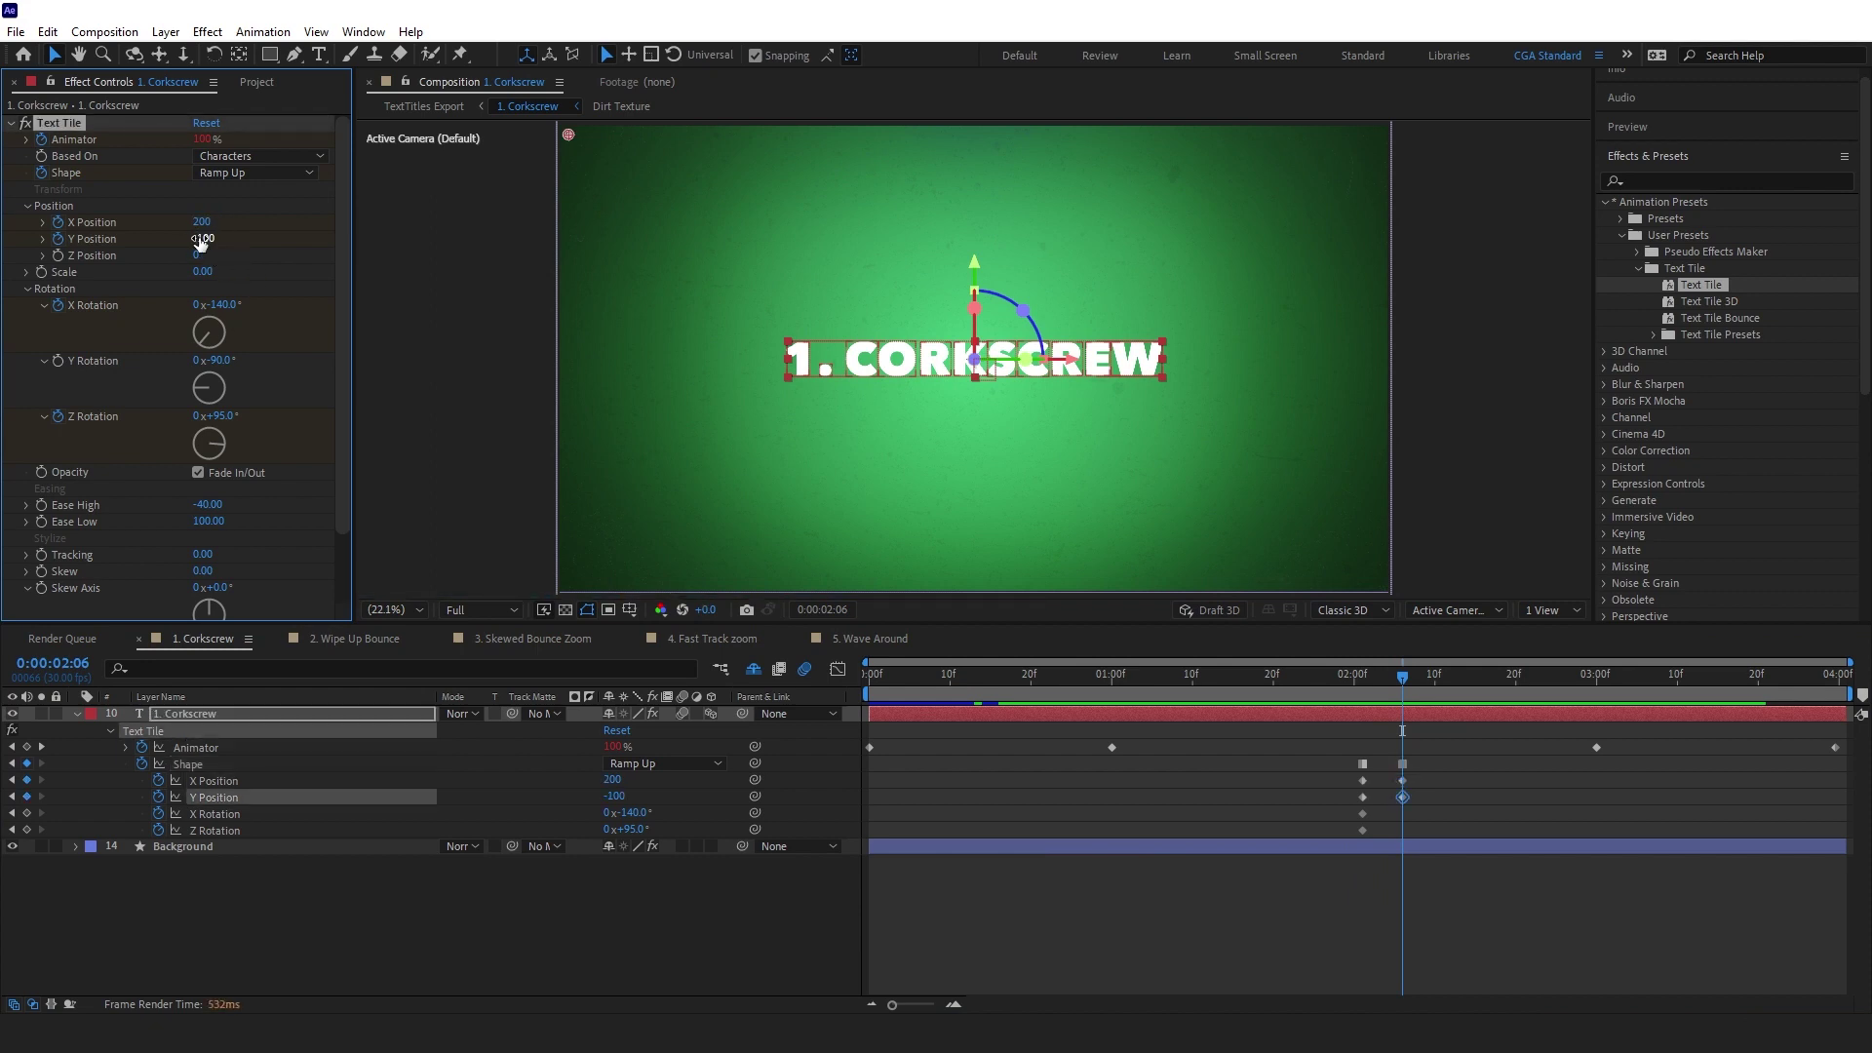
Set X Rotation to 140 and Z Rotation to -95, then preview from the start
{"action": "left_click", "coordinate": [227, 305]}
{"action": "type", "text": "140"}
{"action": "key", "text": "Return"}
{"action": "left_click", "coordinate": [226, 417]}
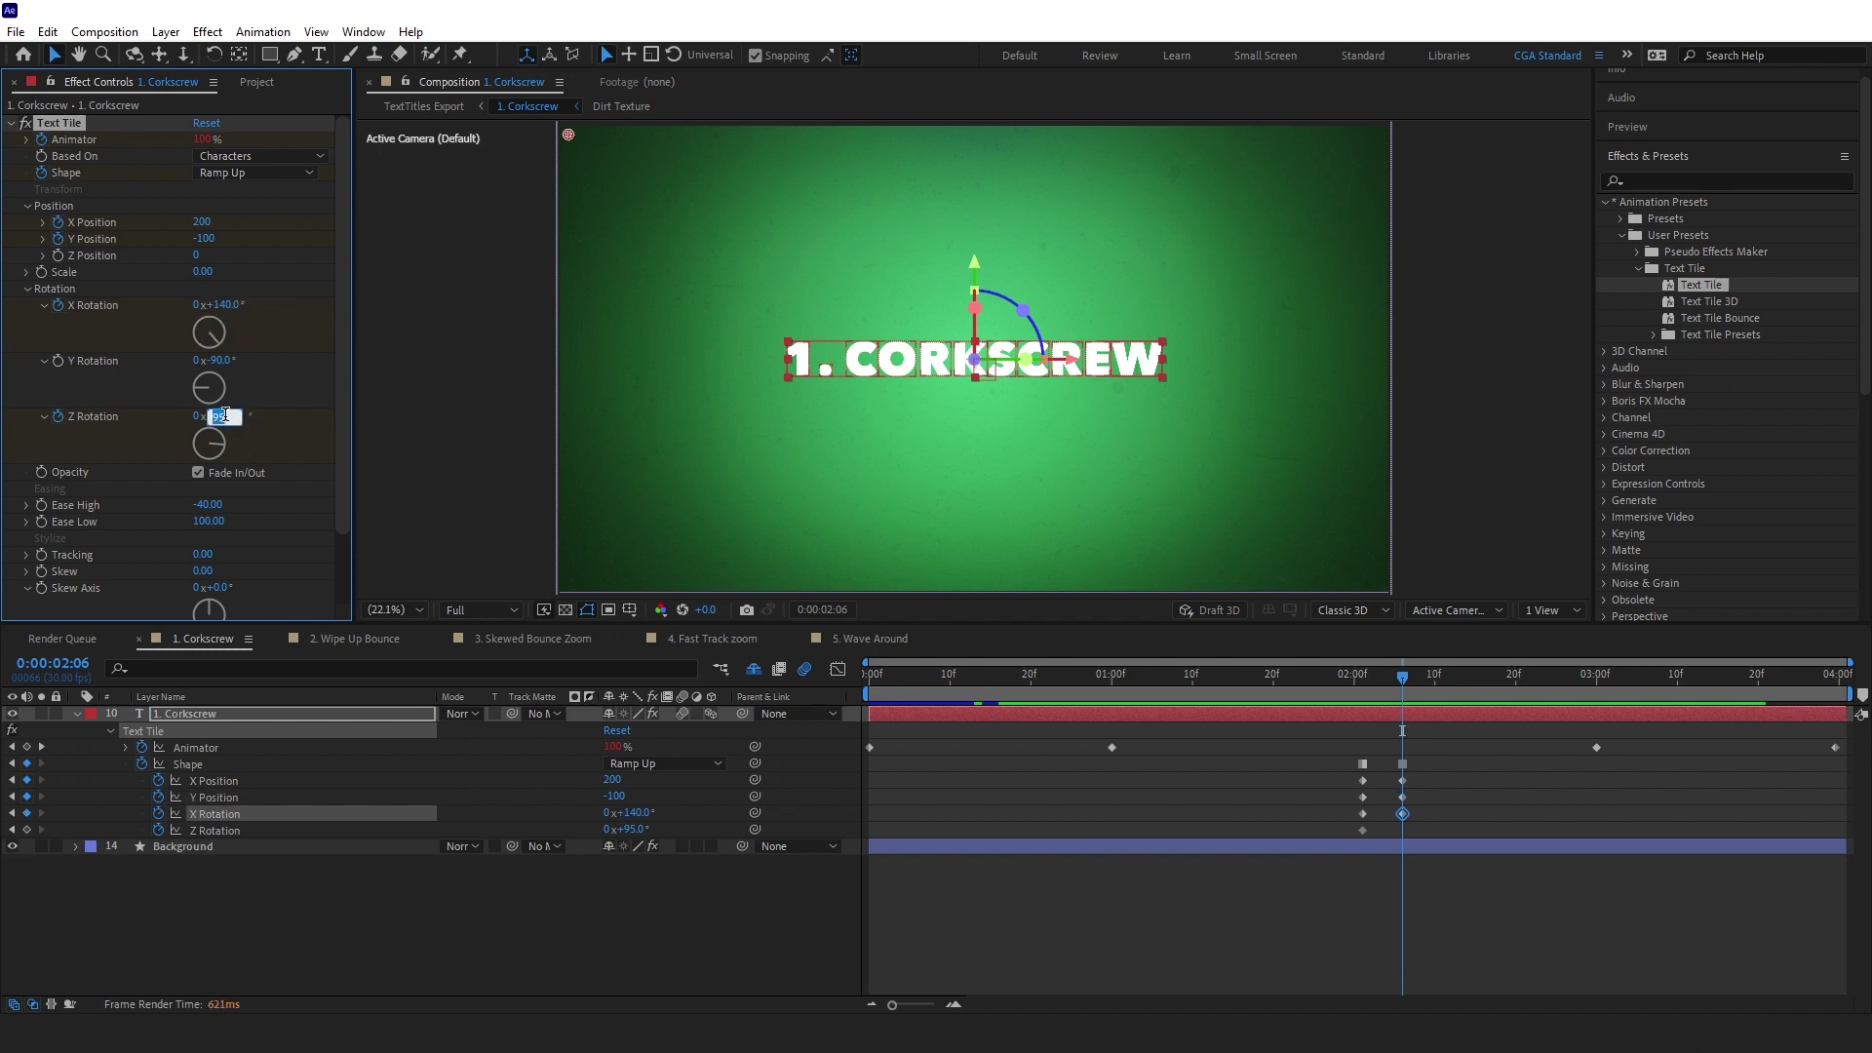
{"action": "type", "text": "-"}
{"action": "key", "text": "Return"}
{"action": "key", "text": "Home"}
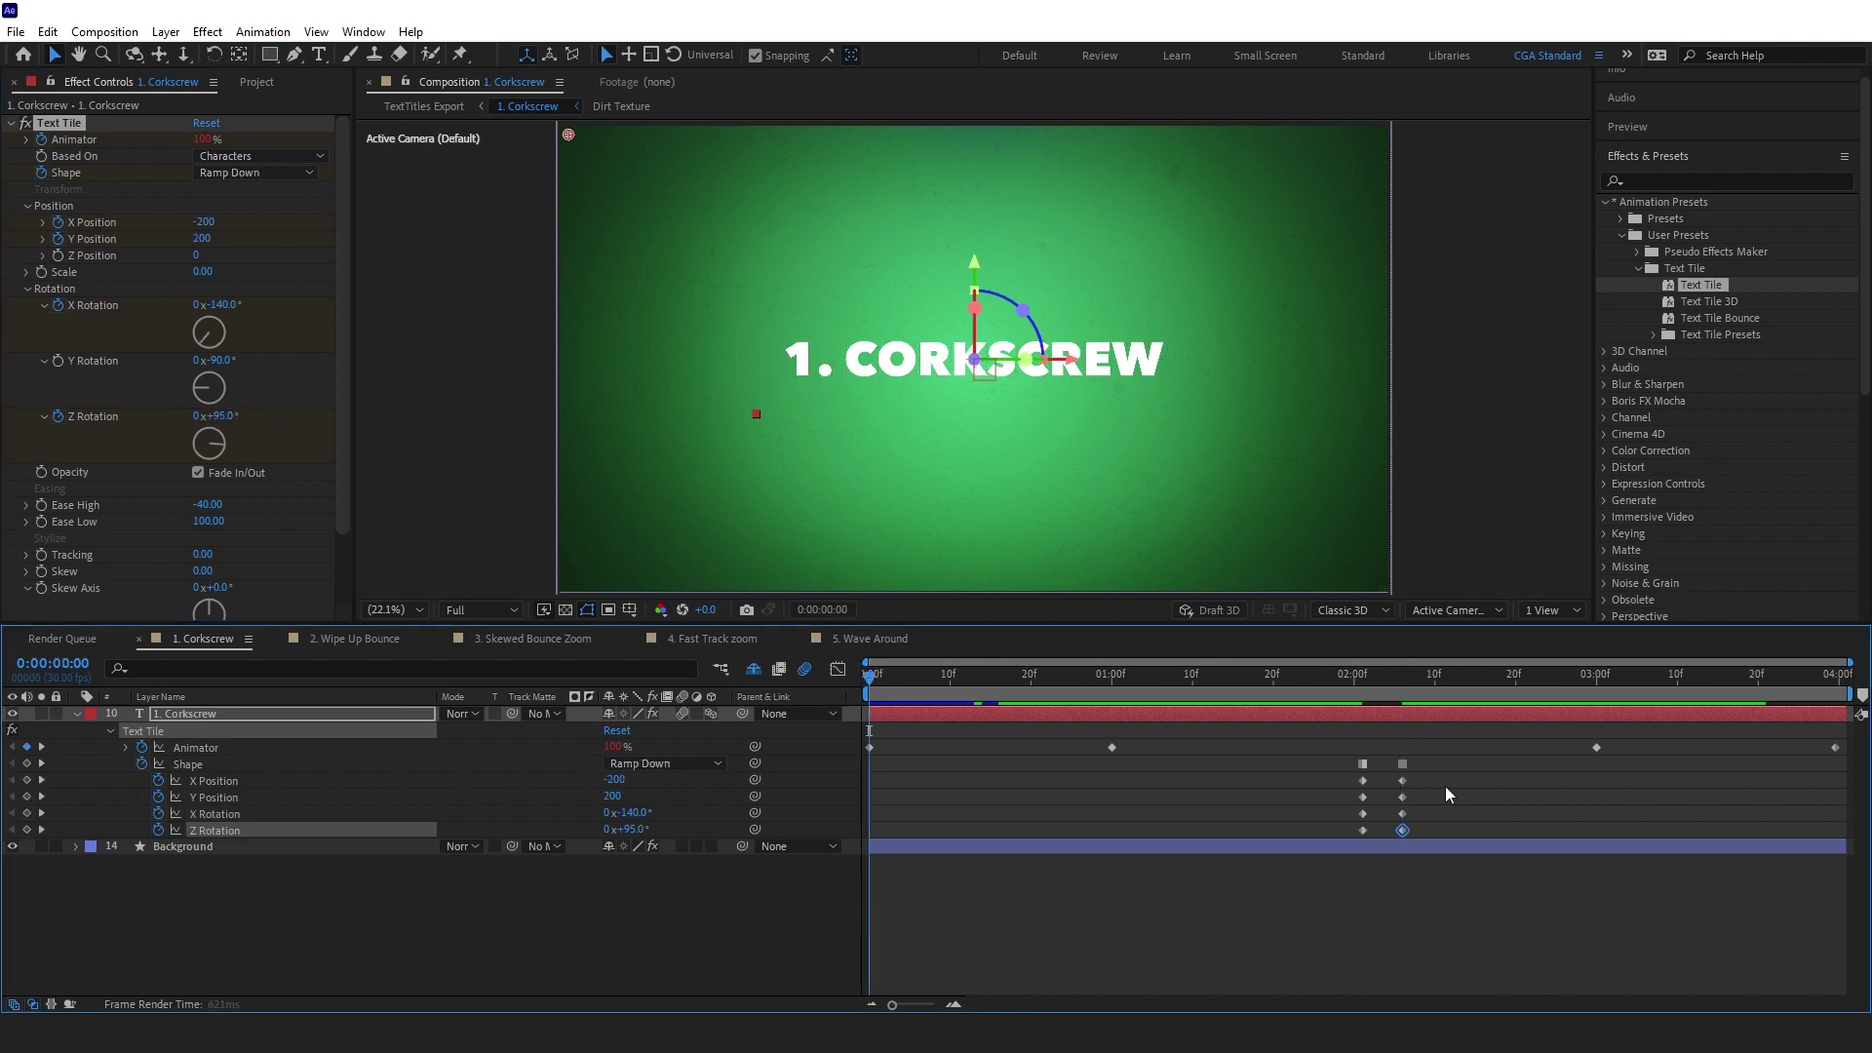
{"action": "key", "text": "space"}
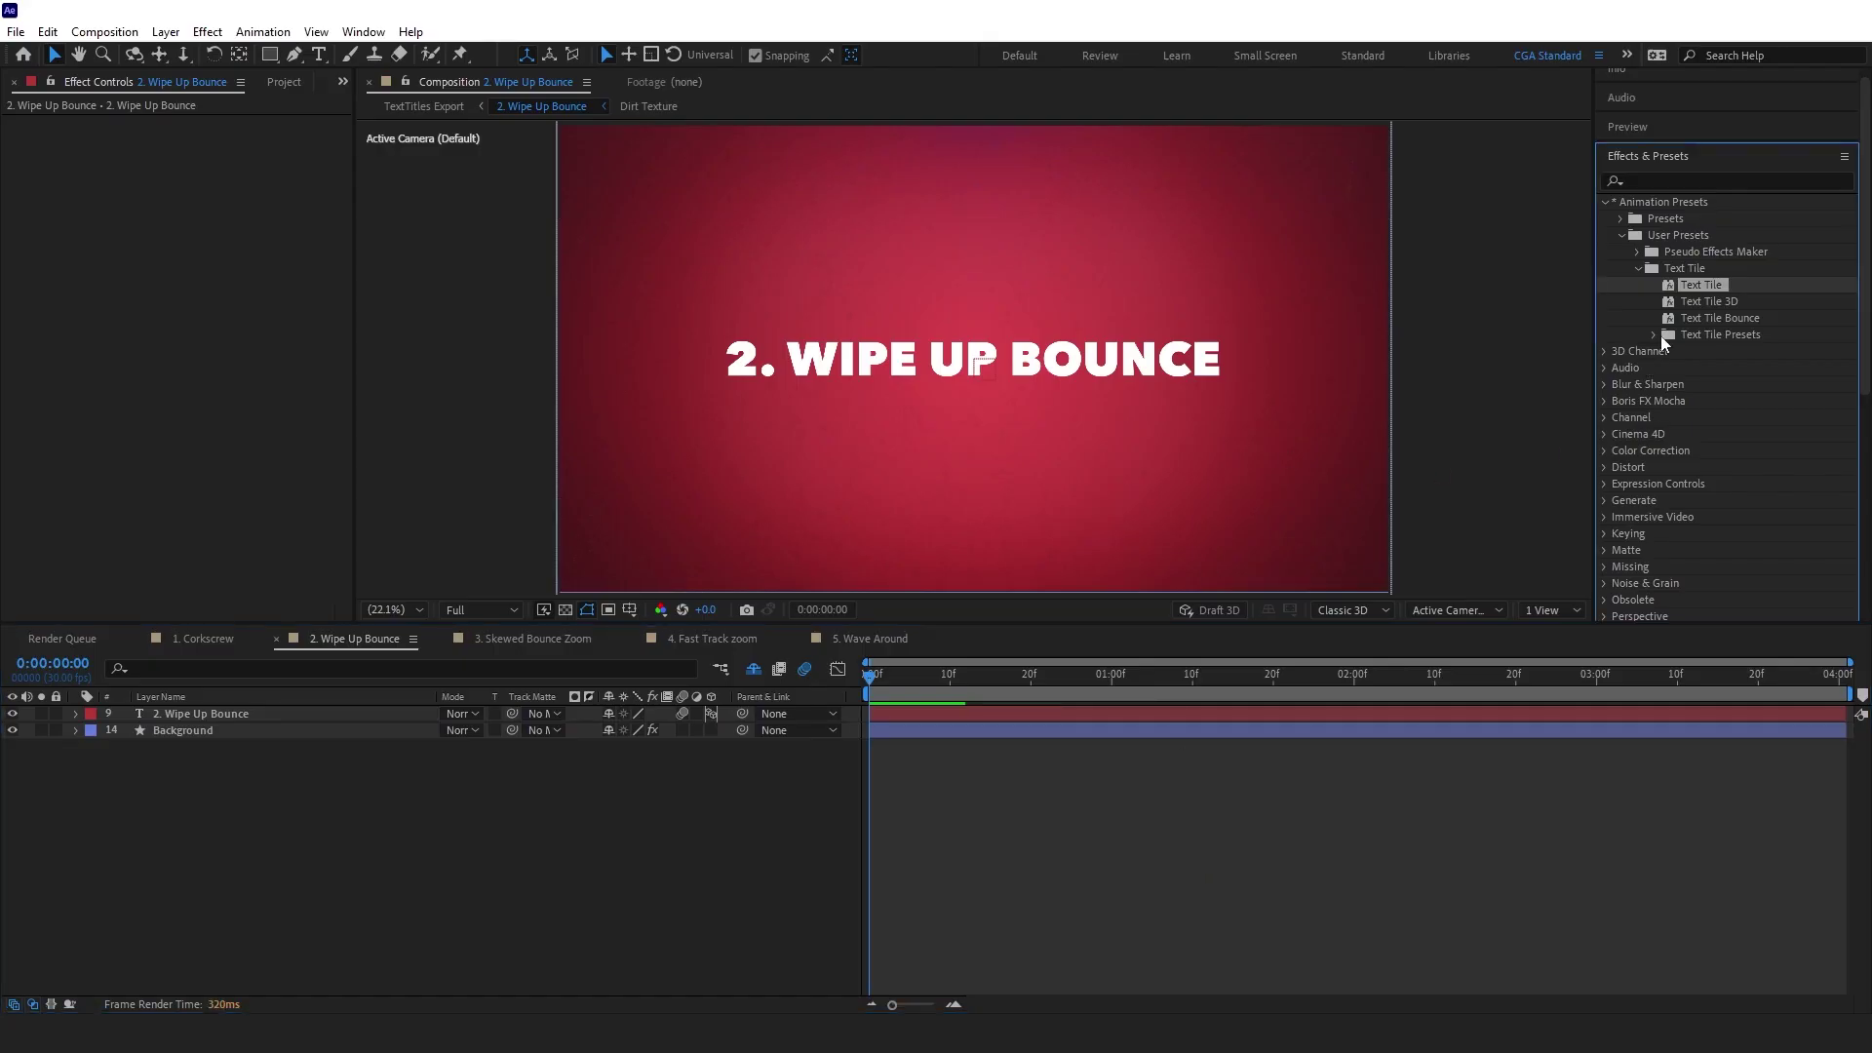
Apply Text Tile to 2. Wipe Up Bounce, keeping anchor grouping on Character
{"action": "left_click_drag", "start_coordinate": [1701, 284], "coordinate": [919, 719]}
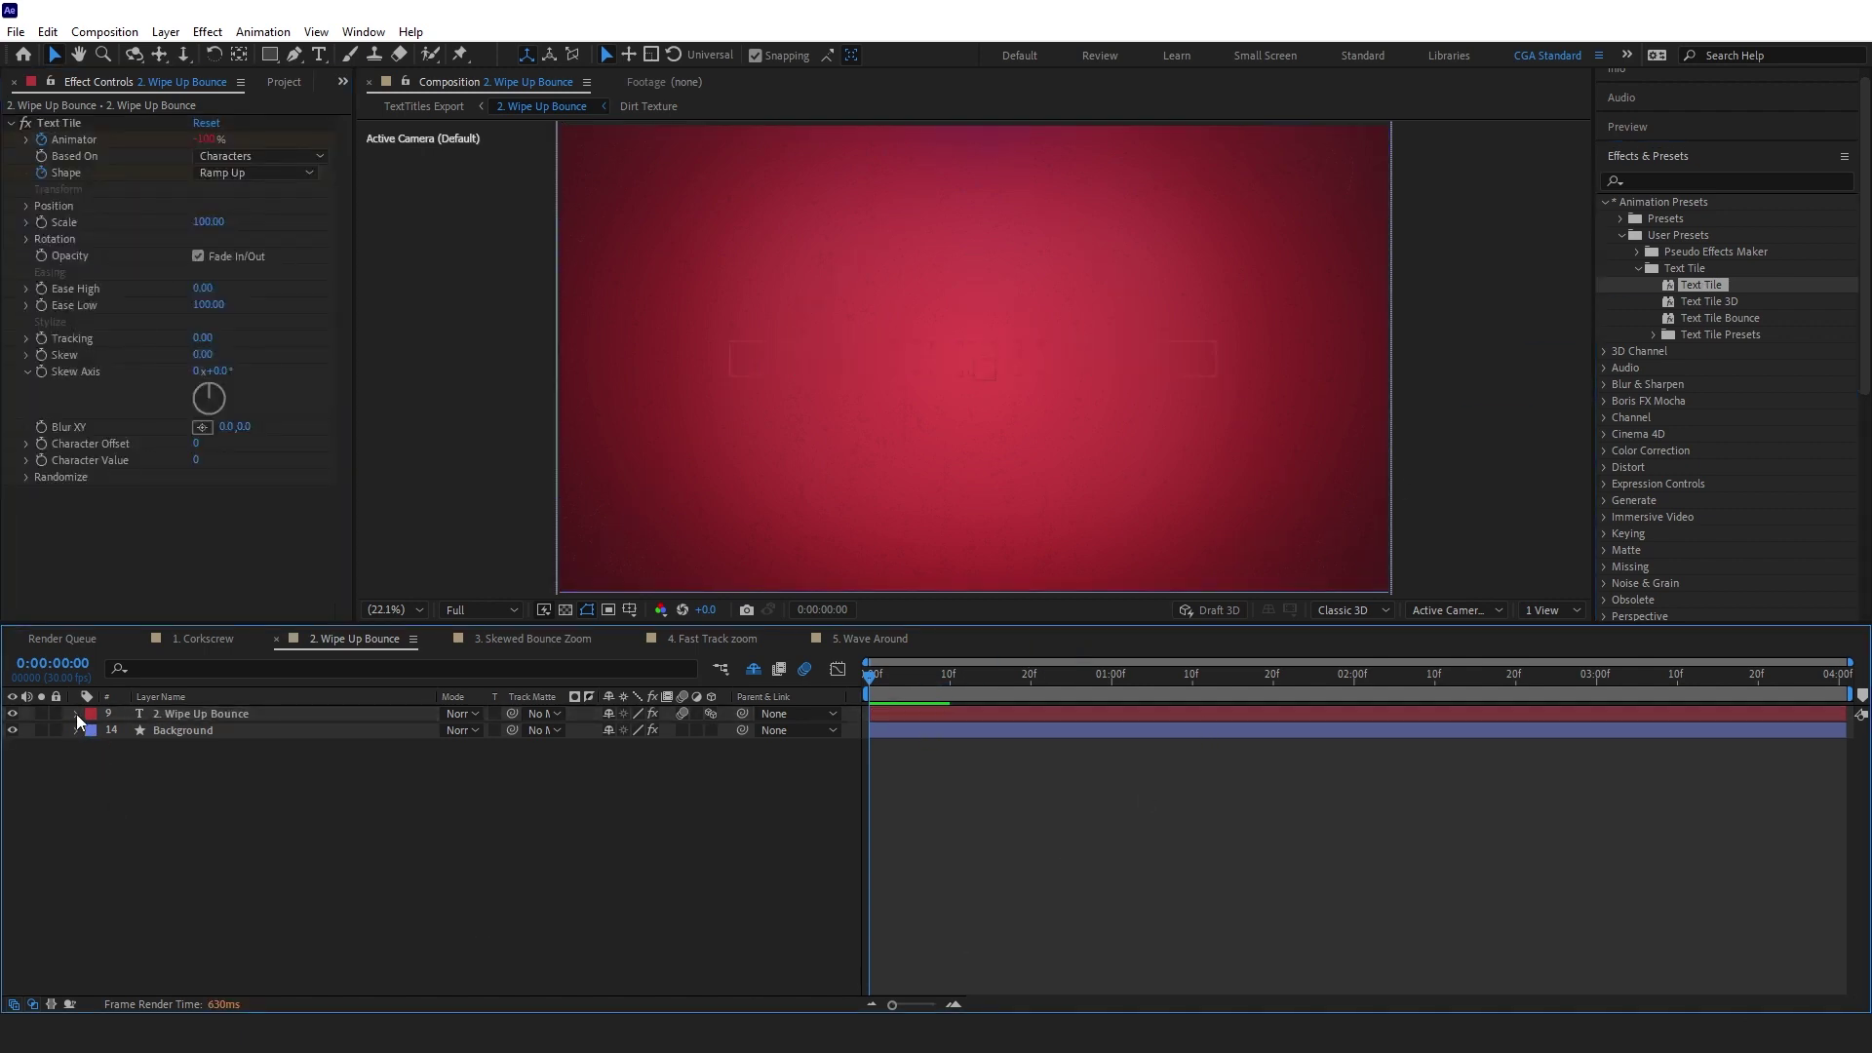
{"action": "left_click", "coordinate": [77, 714]}
{"action": "left_click", "coordinate": [652, 797]}
{"action": "left_click", "coordinate": [967, 773]}
Scrub to frame 13 to check the entrance and expand Text Tile Position
{"action": "left_click_drag", "start_coordinate": [962, 685], "coordinate": [1094, 684]}
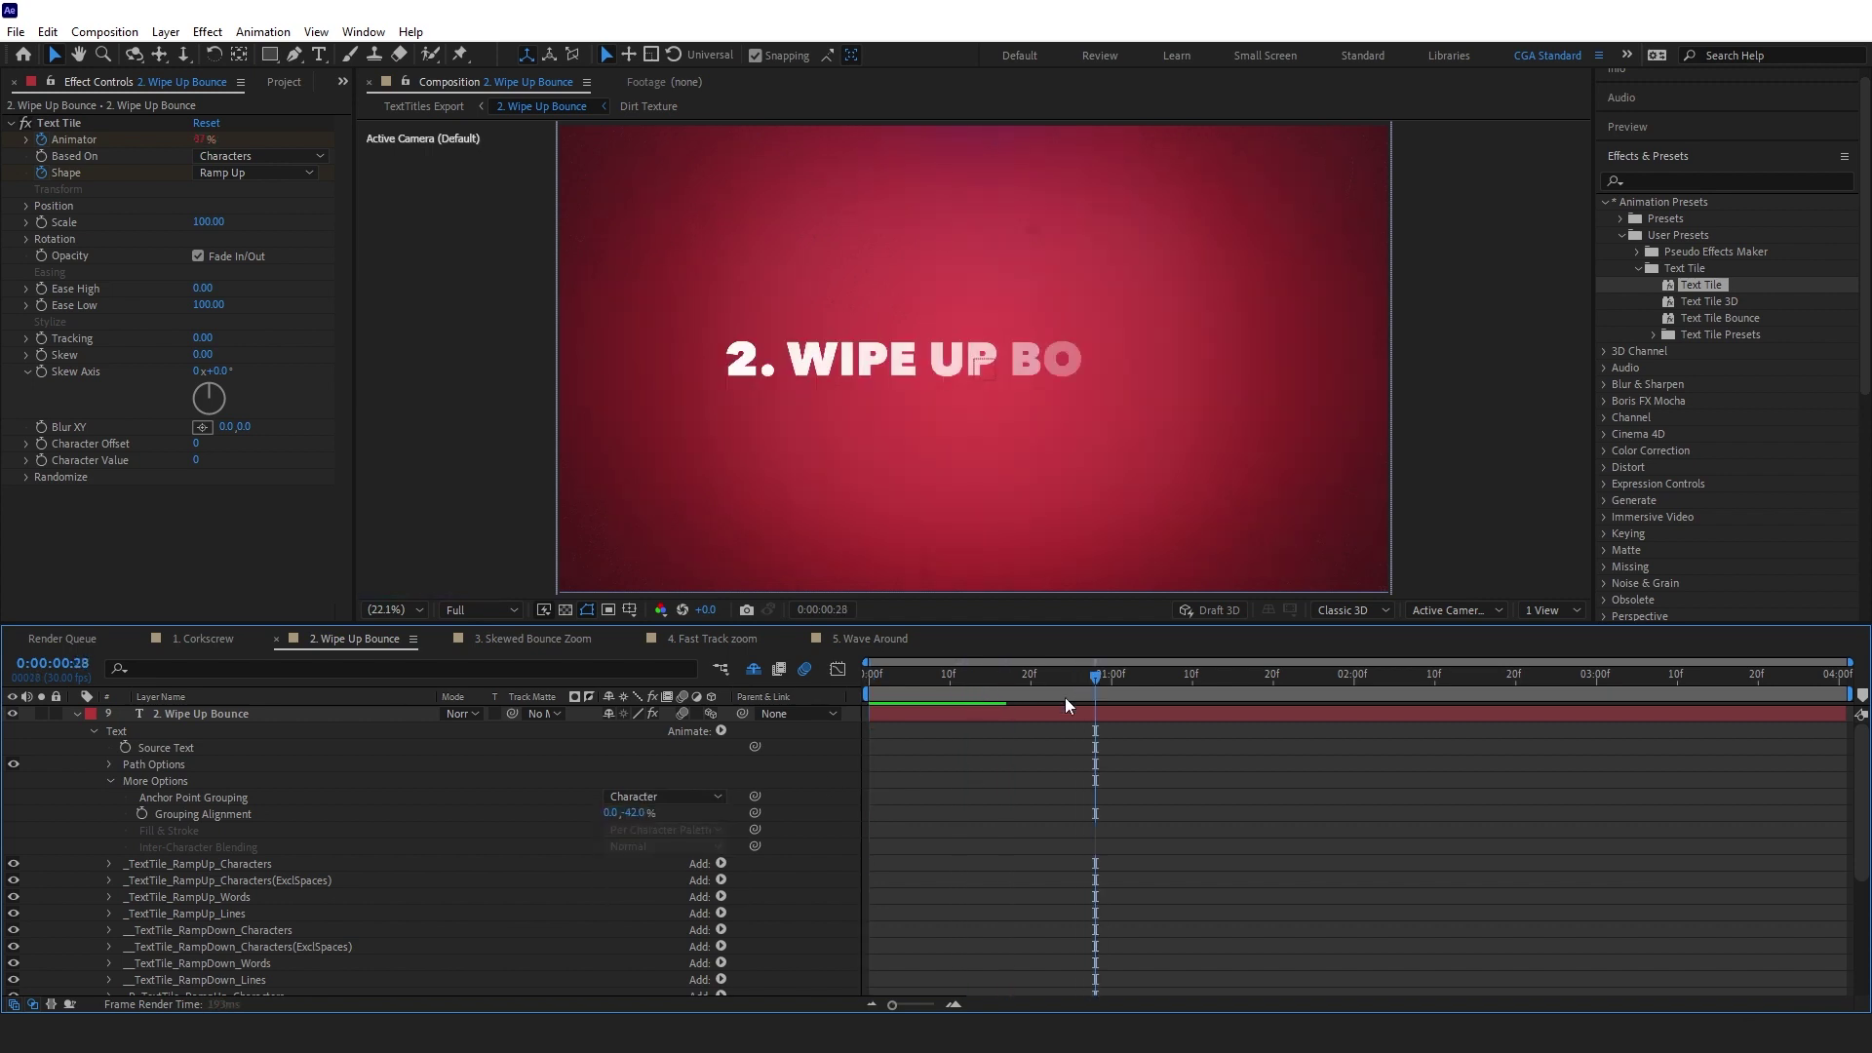
{"action": "left_click", "coordinate": [1053, 713]}
{"action": "left_click", "coordinate": [973, 682]}
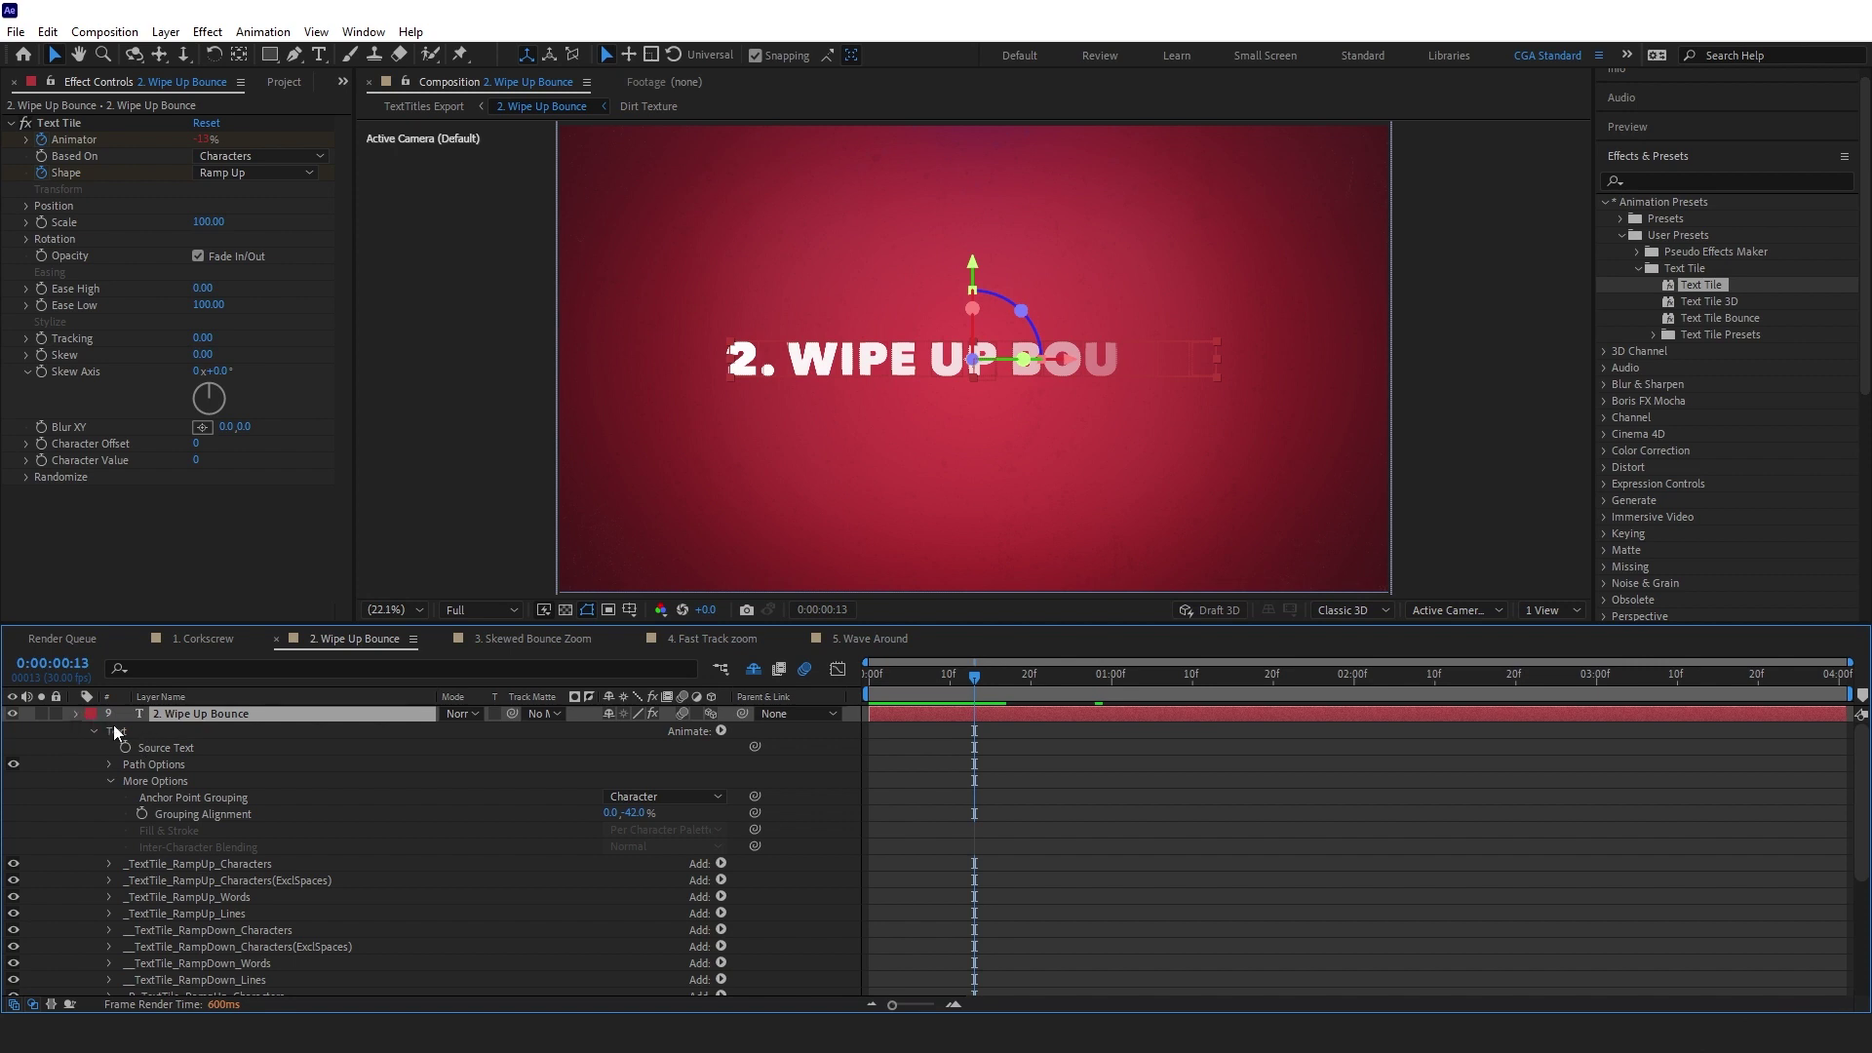
{"action": "left_click", "coordinate": [75, 713]}
{"action": "left_click", "coordinate": [27, 205]}
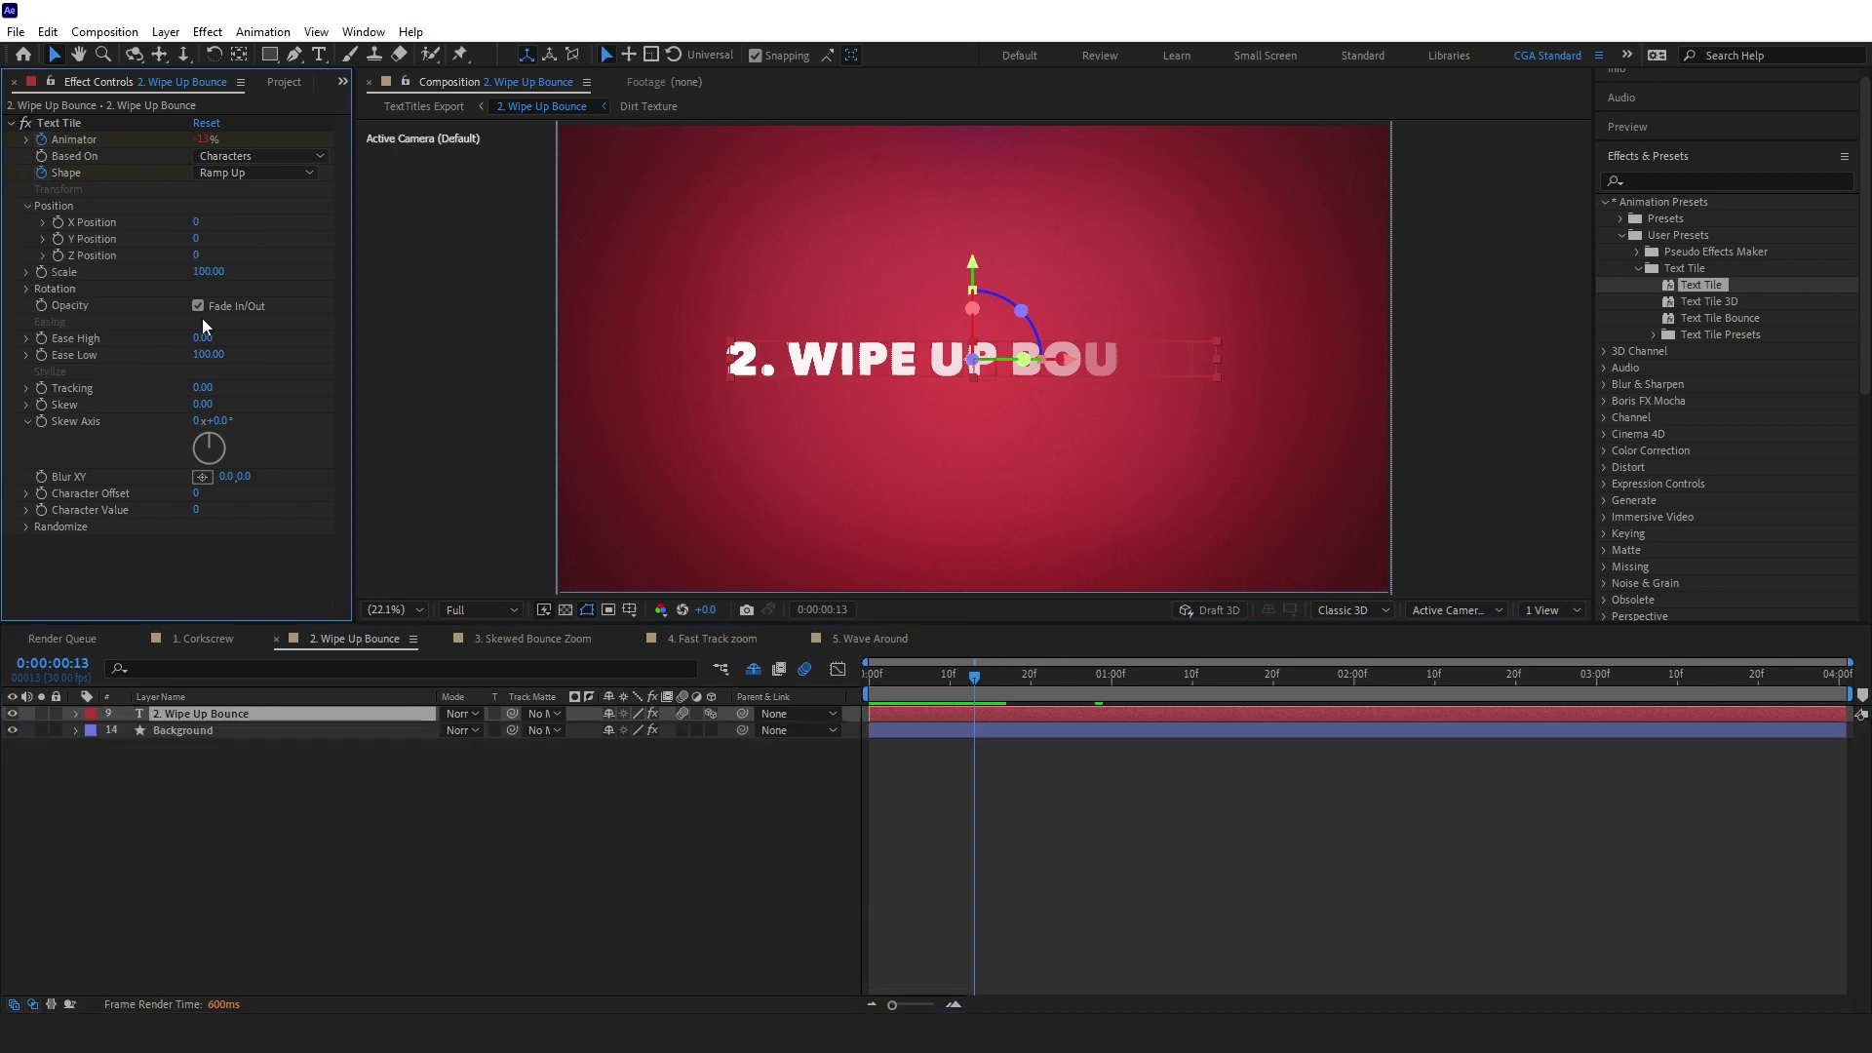
Set the entry Y Position to 120 and show only keyframed properties
{"action": "left_click", "coordinate": [199, 238]}
{"action": "type", "text": "120"}
{"action": "key", "text": "Return"}
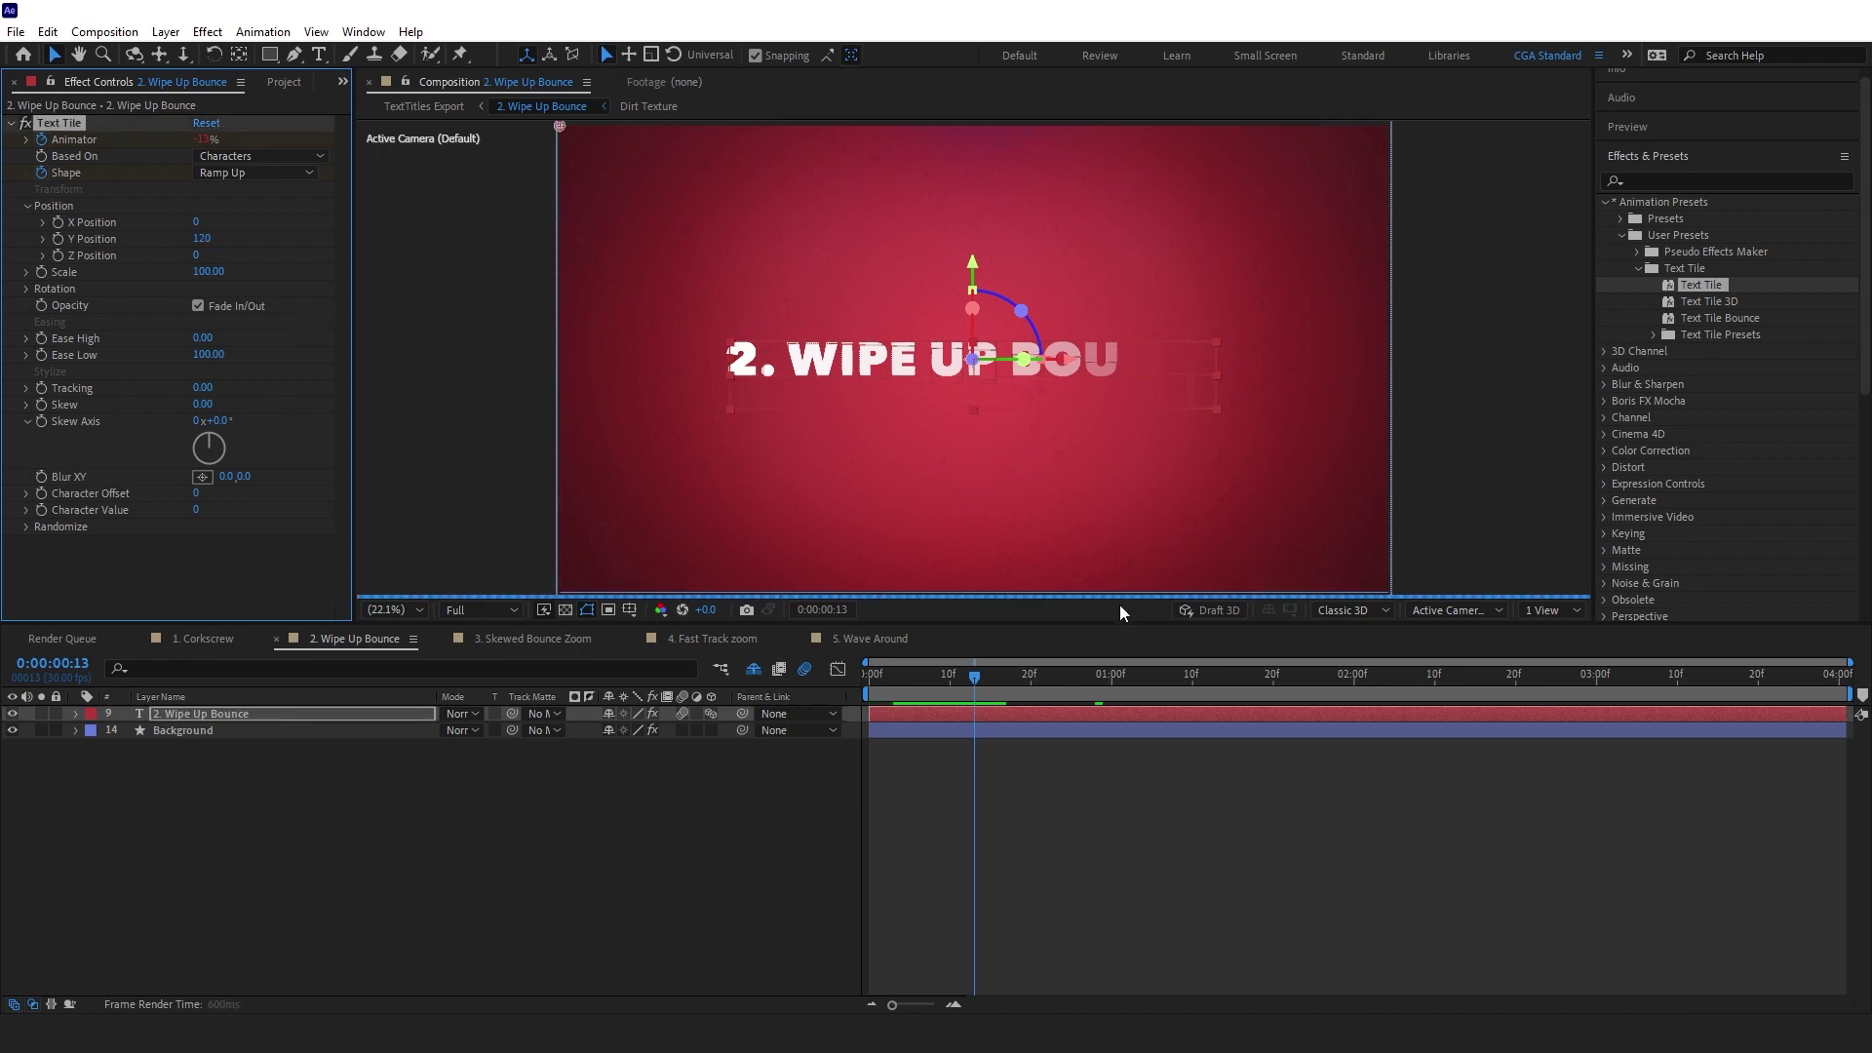
{"action": "key", "text": "u"}
At the 2:05 Shape keyframe, set the exit Y Position to -120
{"action": "left_click", "coordinate": [1363, 694]}
{"action": "left_click", "coordinate": [1395, 692]}
{"action": "left_click_drag", "start_coordinate": [1461, 694], "coordinate": [1209, 690]}
{"action": "left_click", "coordinate": [1231, 849]}
{"action": "left_click_drag", "start_coordinate": [1347, 691], "coordinate": [1353, 690]}
{"action": "left_click", "coordinate": [57, 239]}
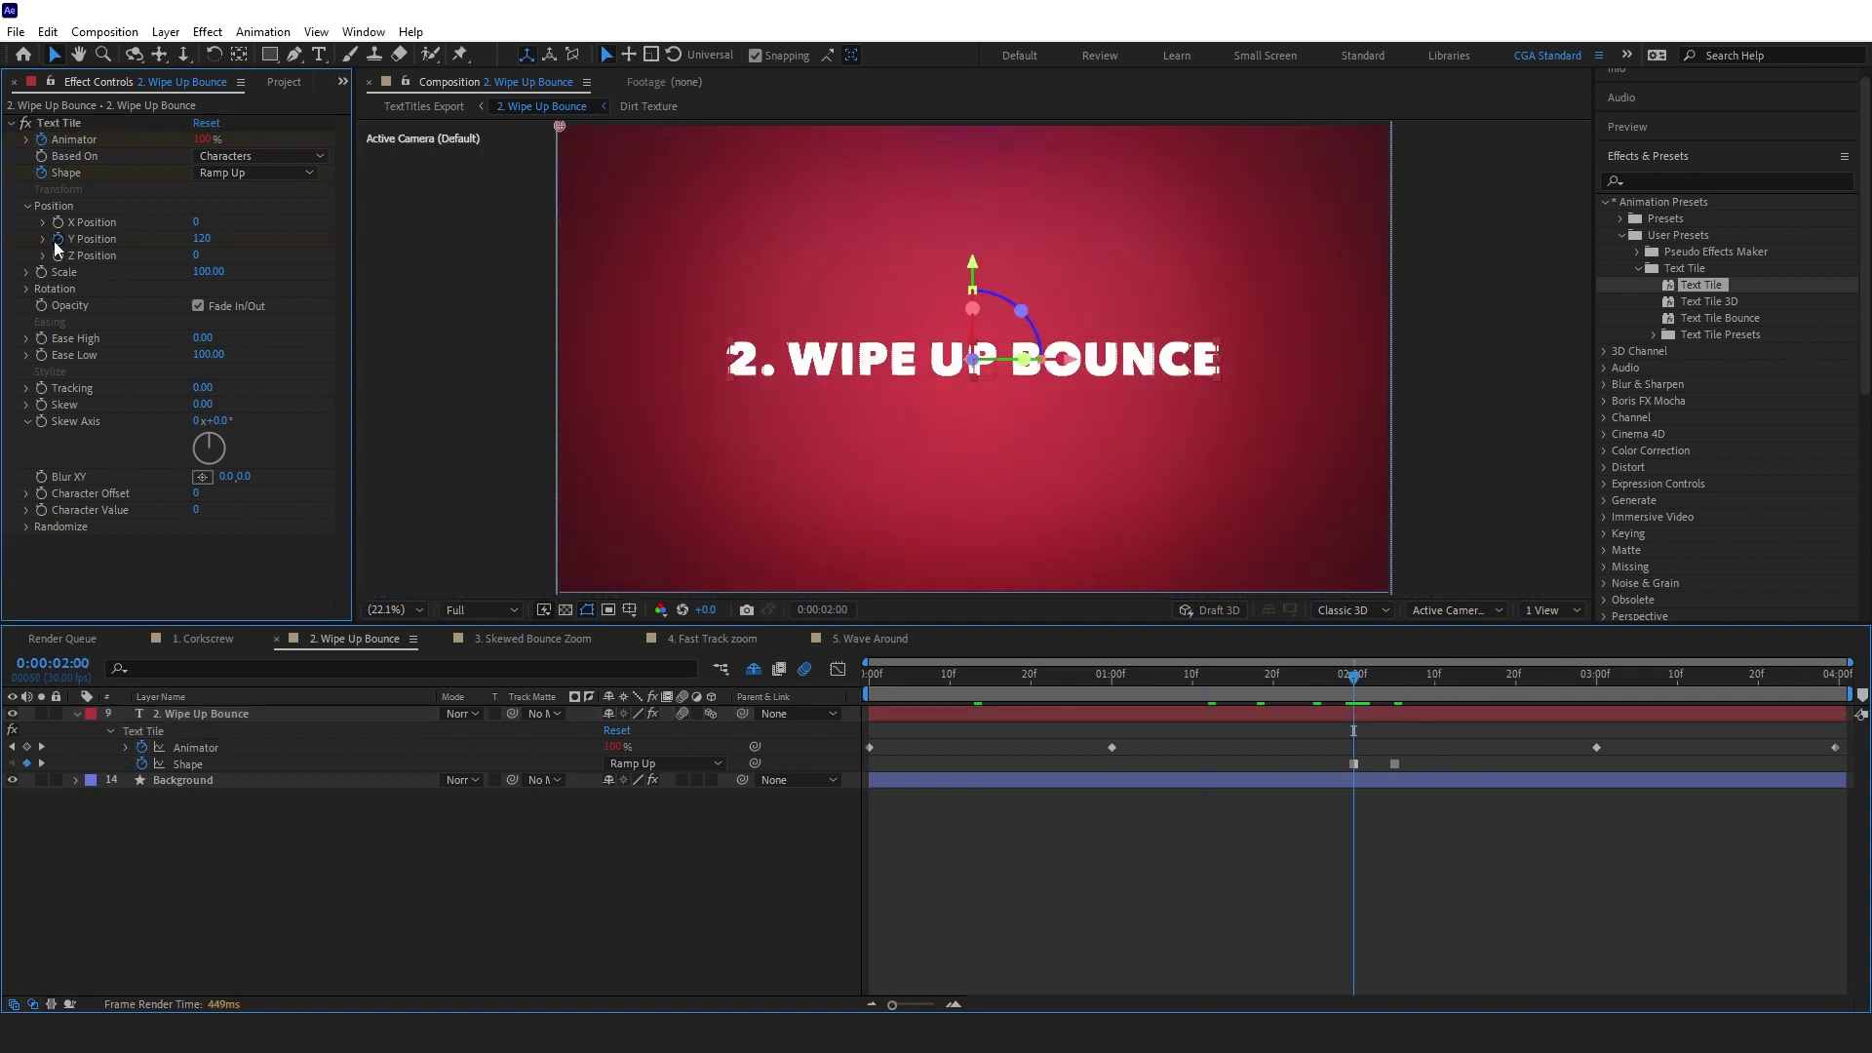
{"action": "left_click", "coordinate": [1392, 693]}
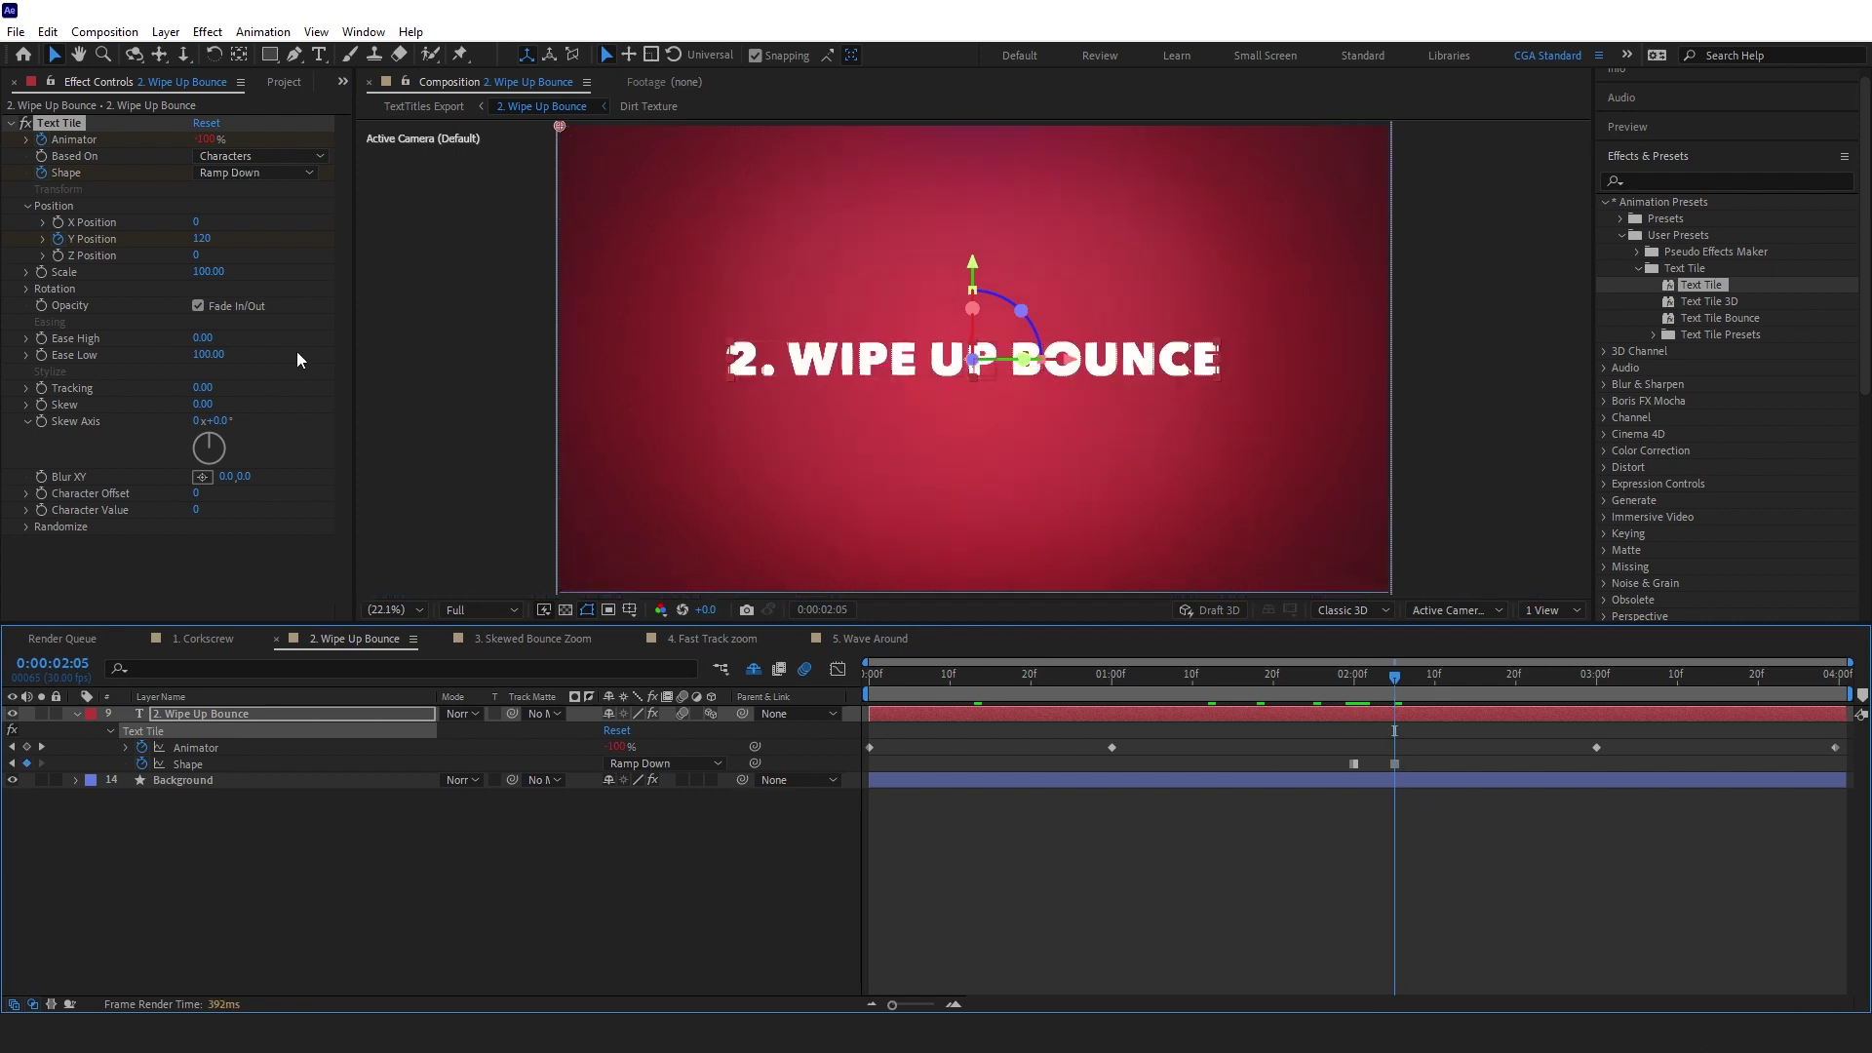
{"action": "left_click", "coordinate": [202, 239]}
{"action": "key", "text": "Home"}
{"action": "type", "text": "-"}
{"action": "key", "text": "Return"}
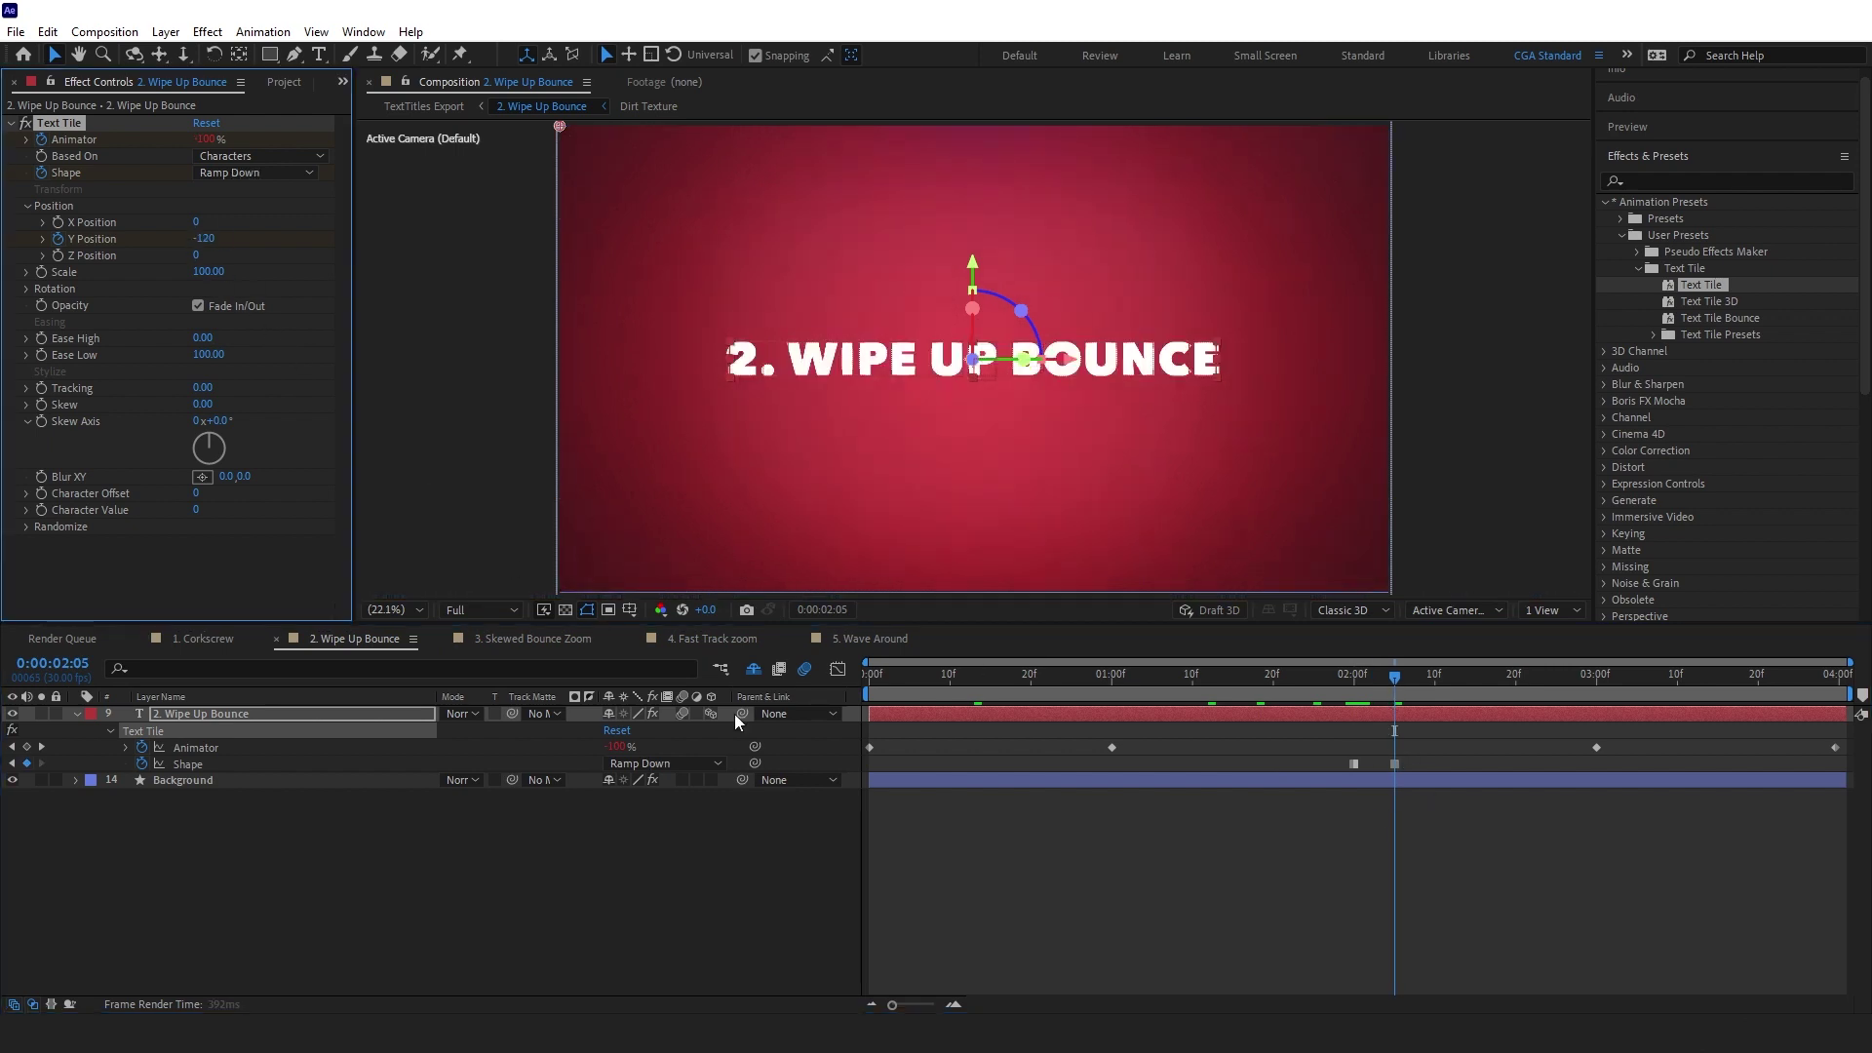
Scrub the exit animation and preview the wipe-up title from the start
{"action": "left_click_drag", "start_coordinate": [926, 676], "coordinate": [1119, 676]}
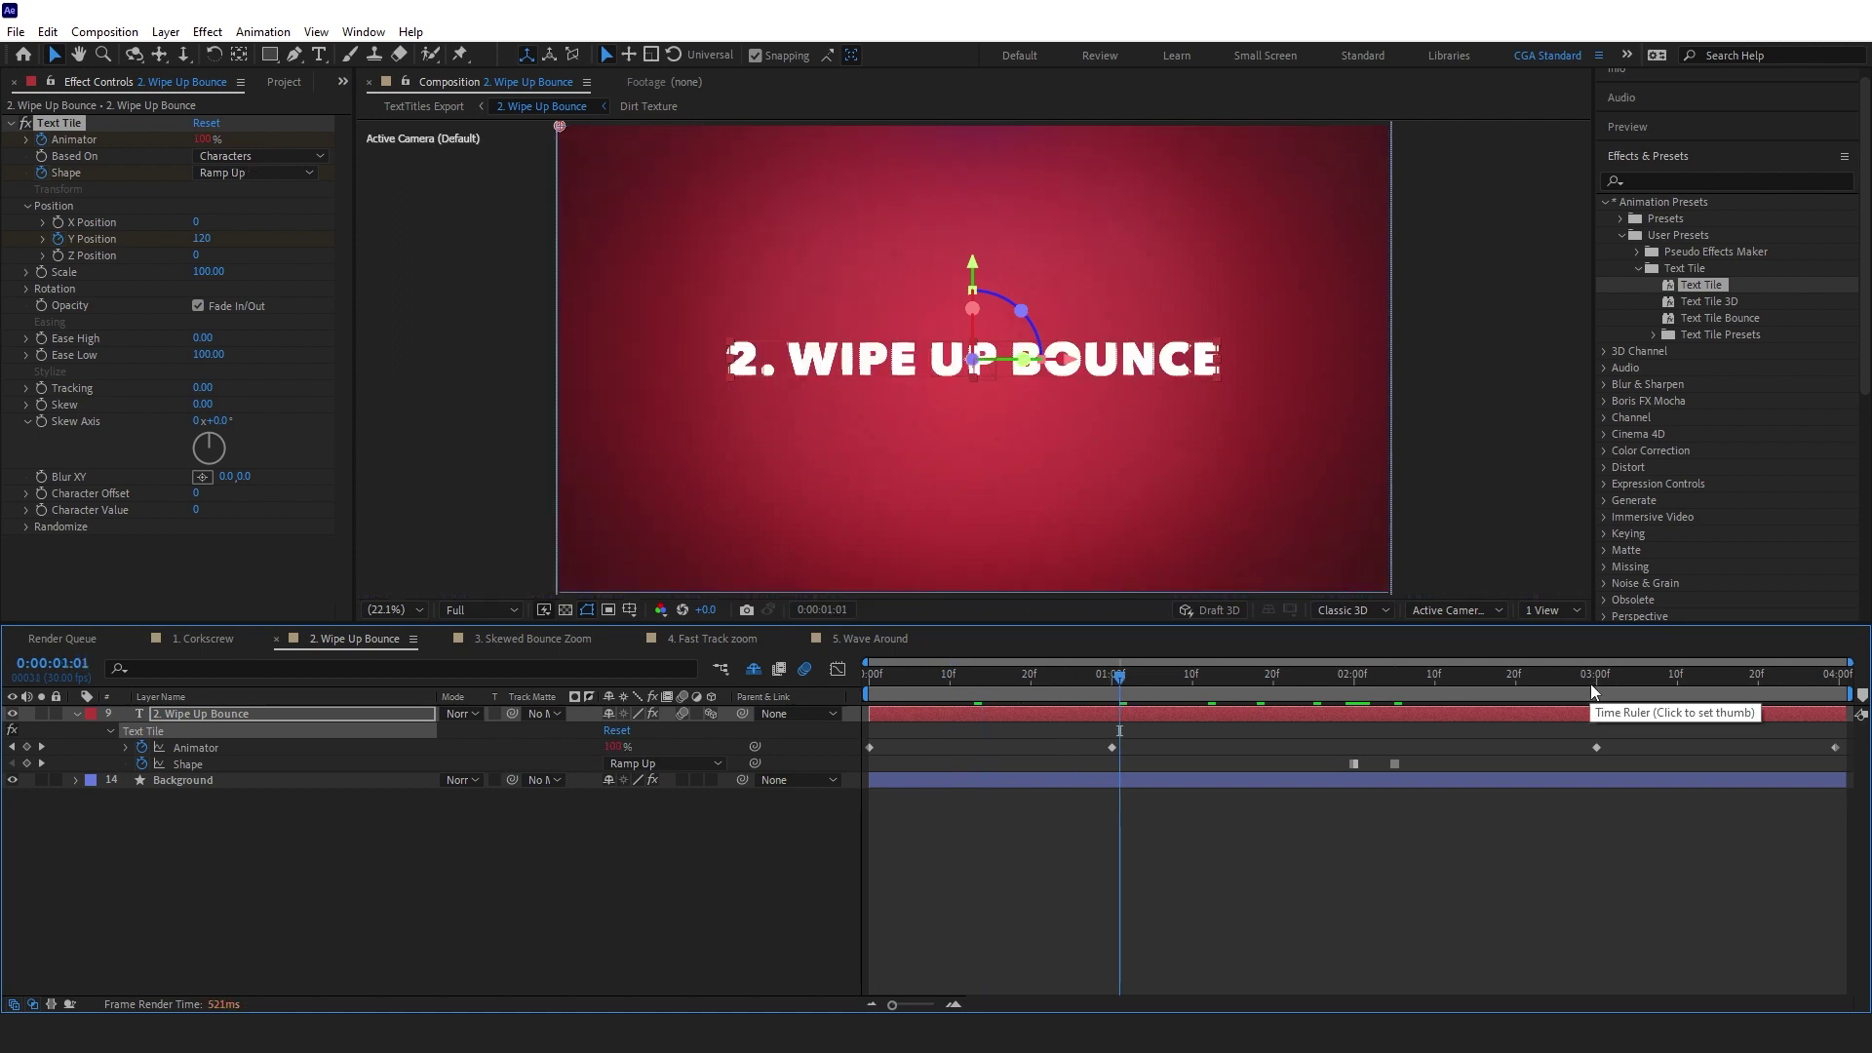
{"action": "left_click", "coordinate": [1589, 683]}
{"action": "key", "text": "Home"}
{"action": "key", "text": "space"}
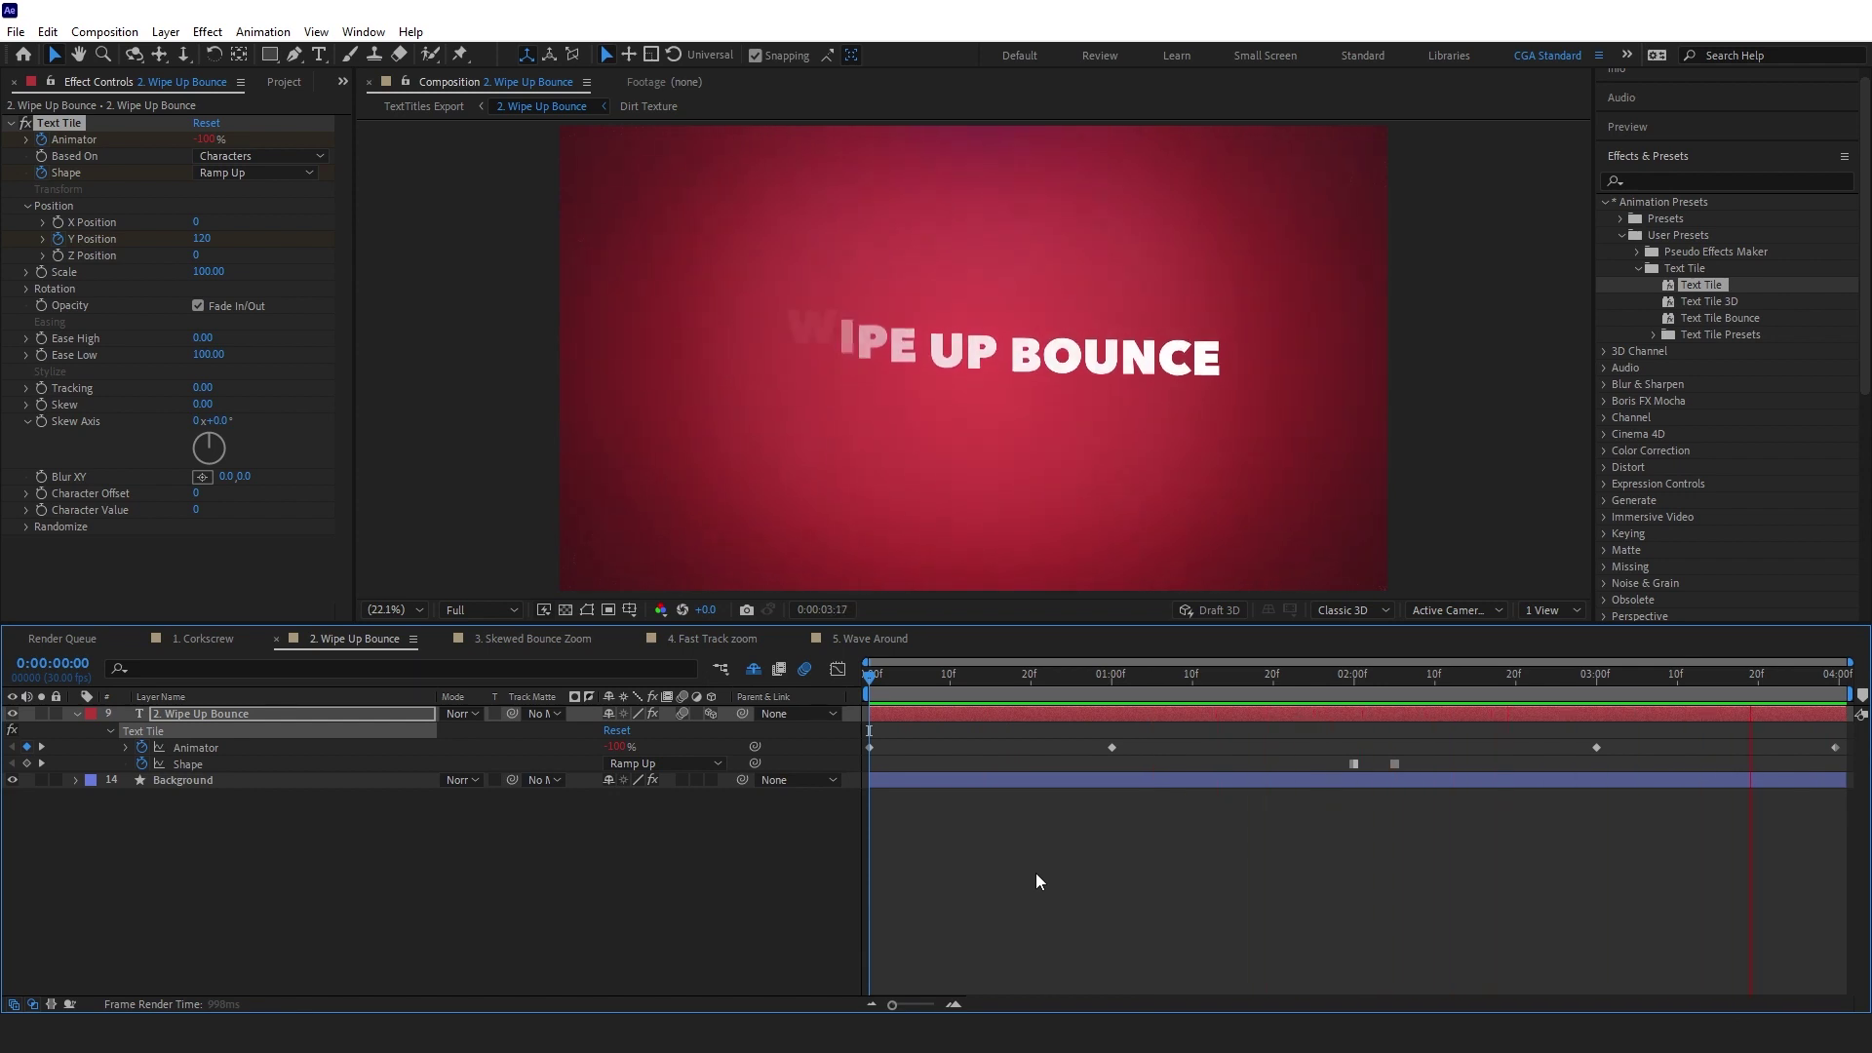
Apply Text Tile Bounce to the title and set Bounce Size Z to 0
{"action": "key", "text": "space"}
{"action": "key", "text": "Home"}
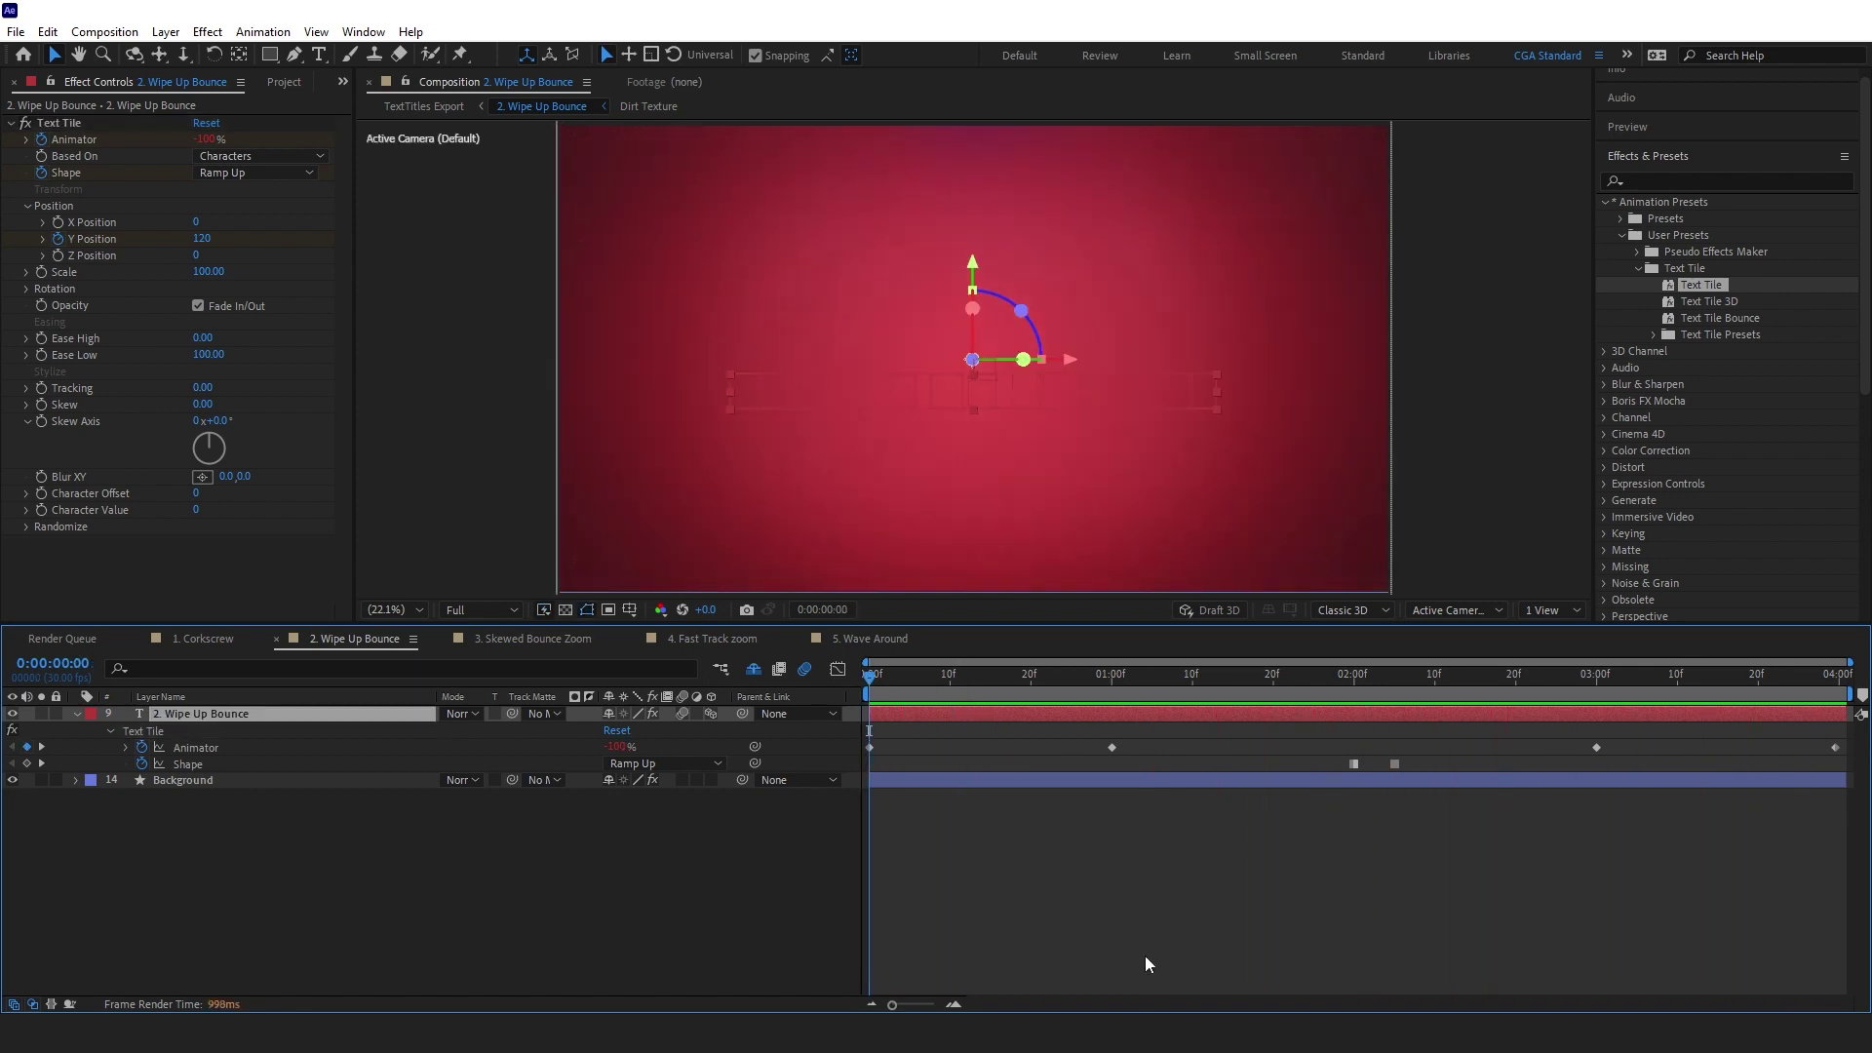
{"action": "left_click_drag", "start_coordinate": [1730, 314], "coordinate": [984, 714]}
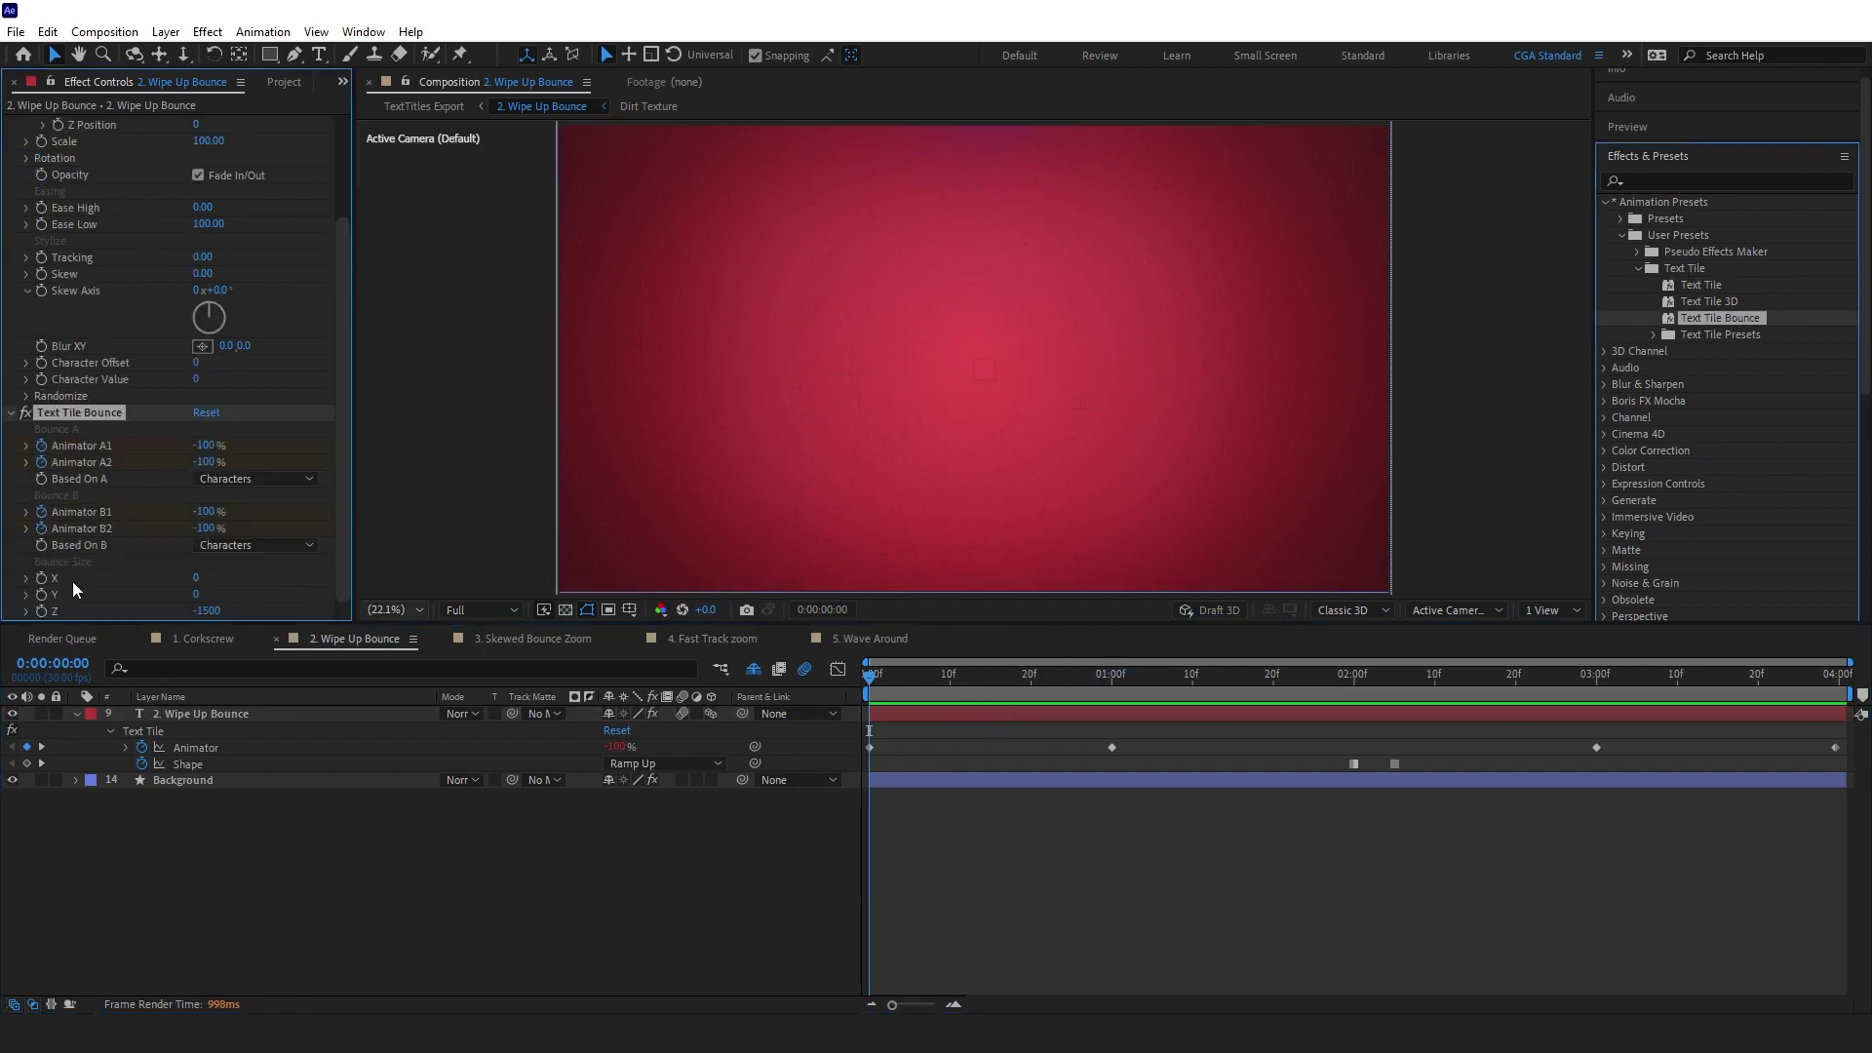
{"action": "left_click", "coordinate": [213, 612]}
{"action": "type", "text": "0"}
{"action": "key", "text": "Return"}
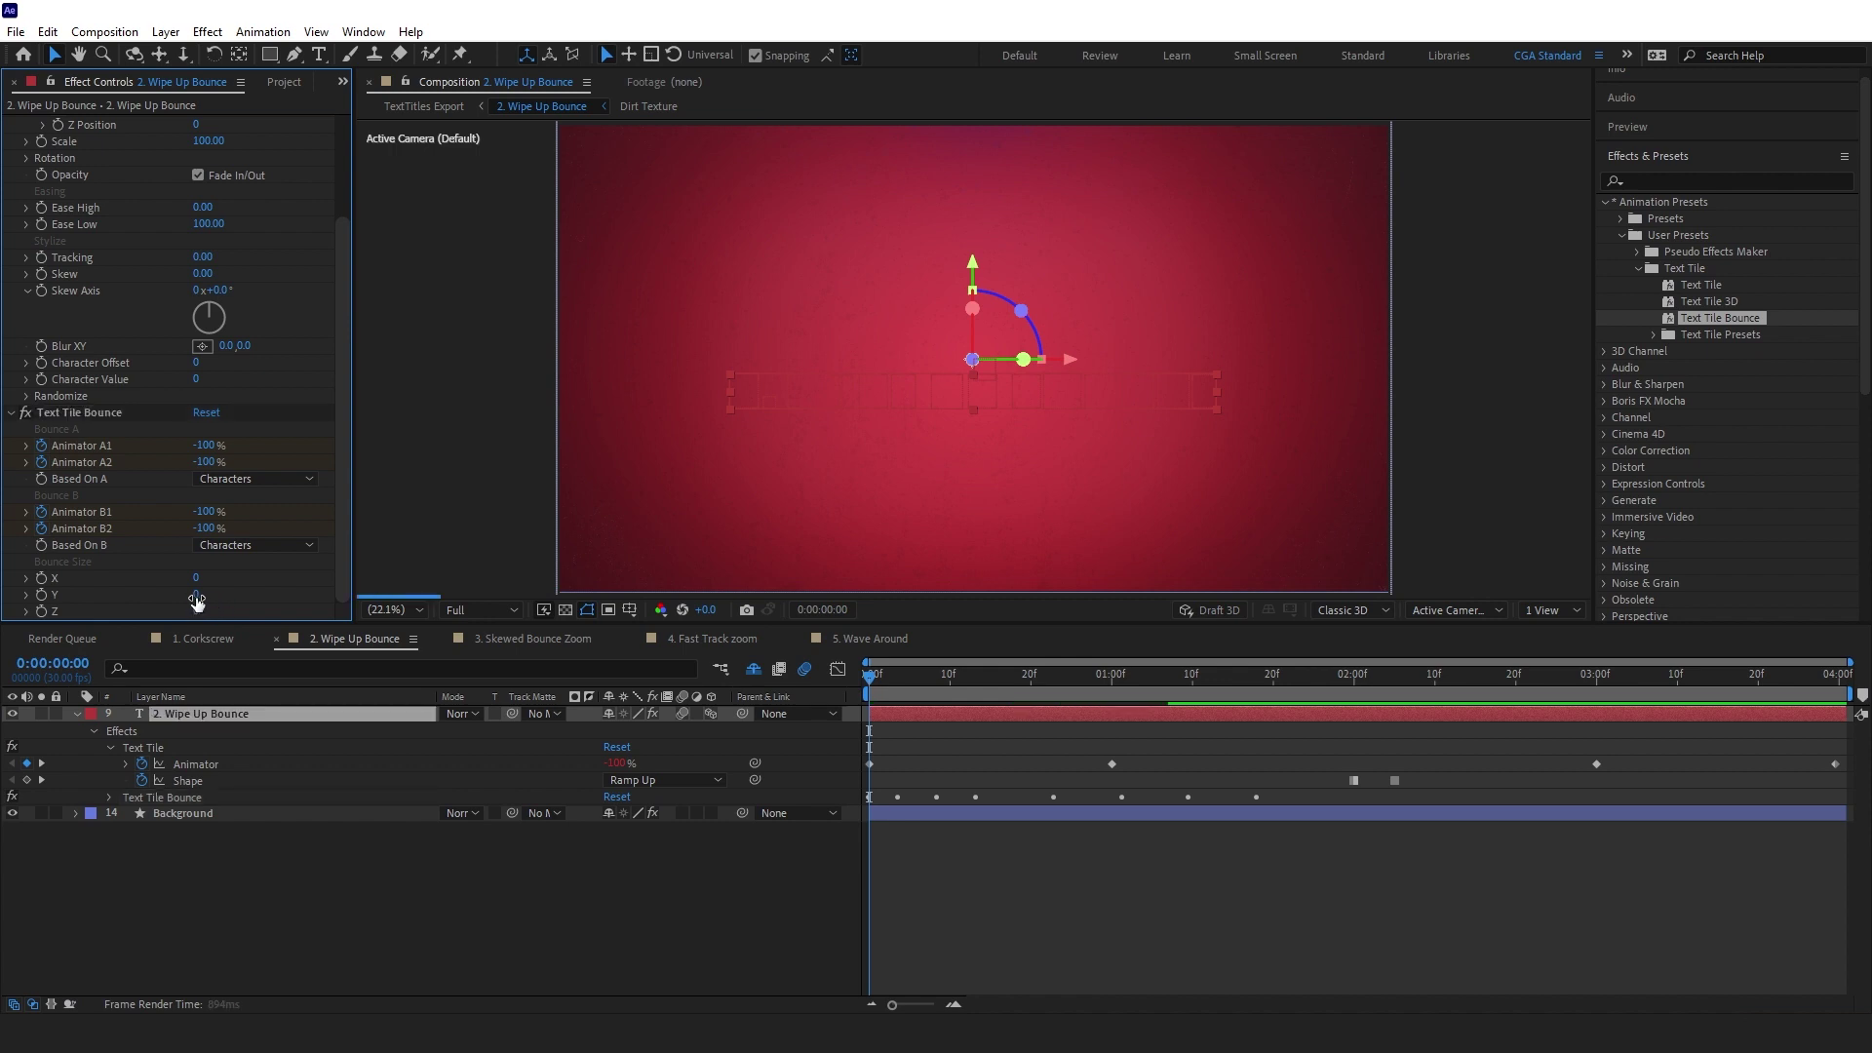
Set Bounce Size Y to 80 and preview the bouncing title
{"action": "key", "text": "Return"}
{"action": "left_click", "coordinate": [1098, 897]}
{"action": "key", "text": "space"}
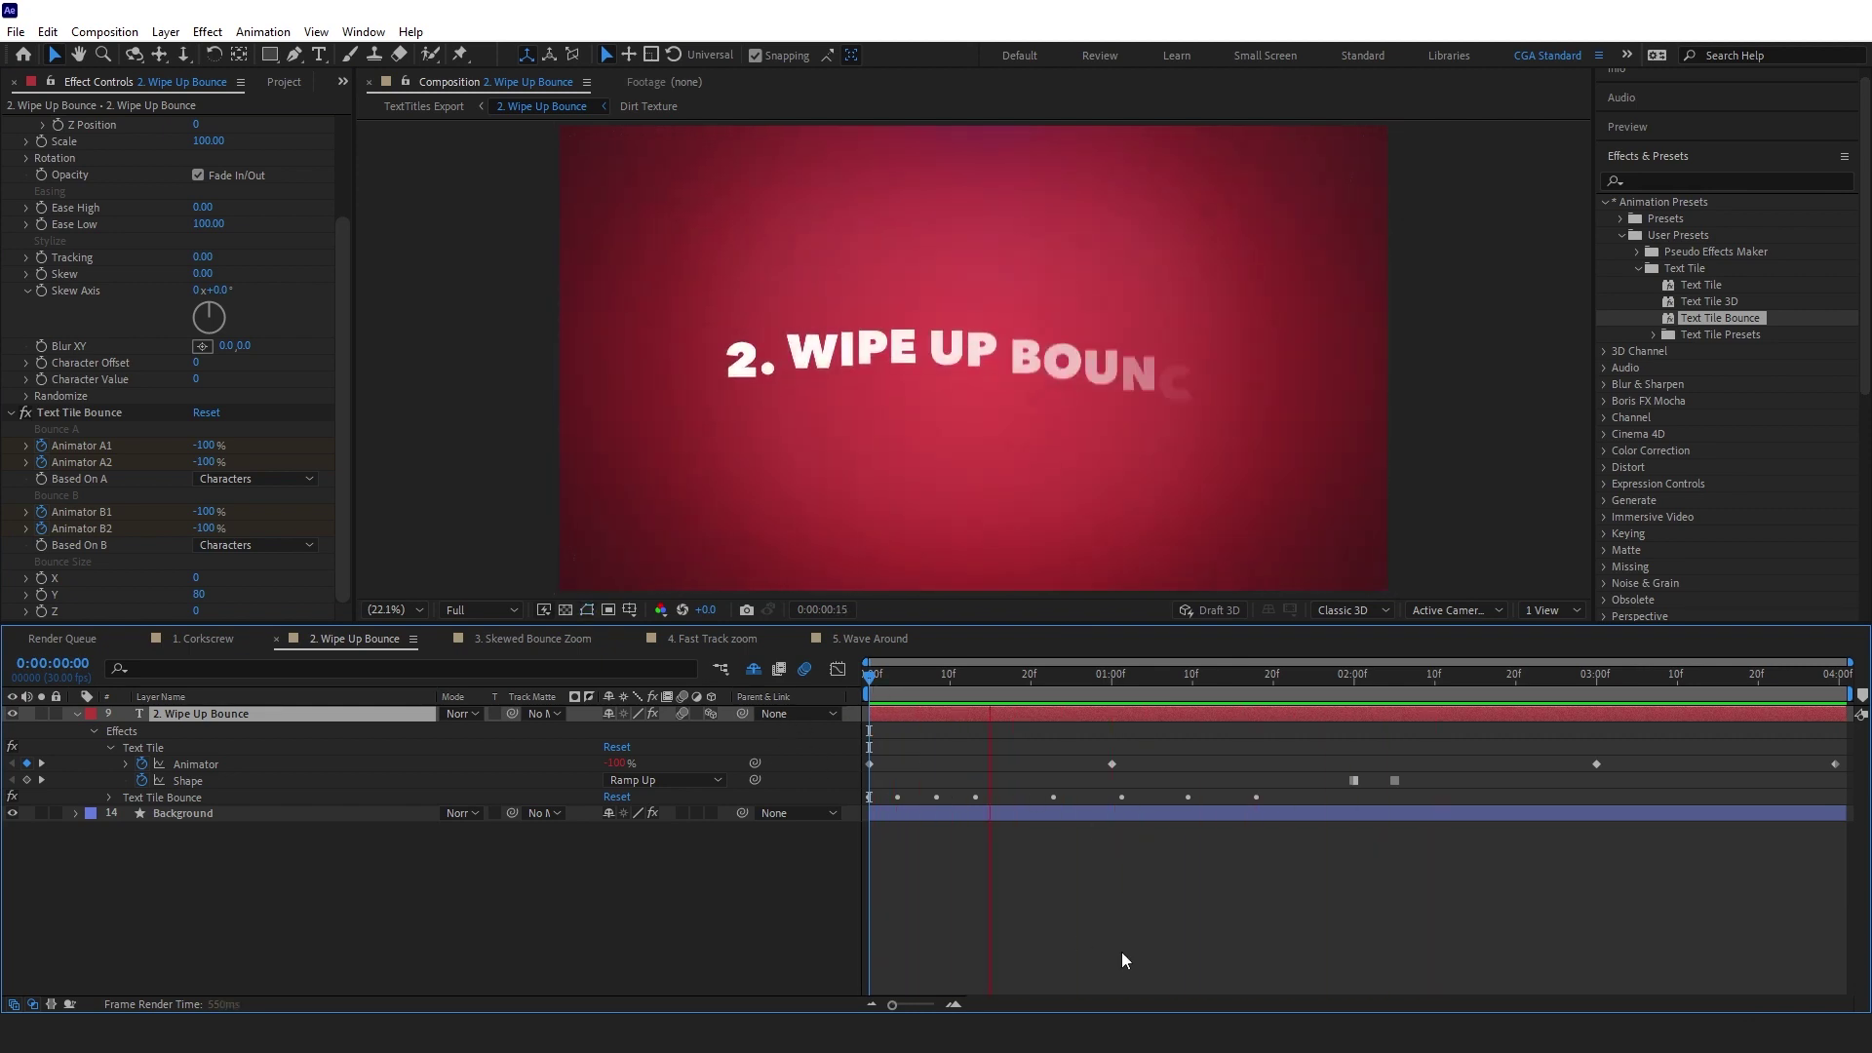
{"action": "key", "text": "space"}
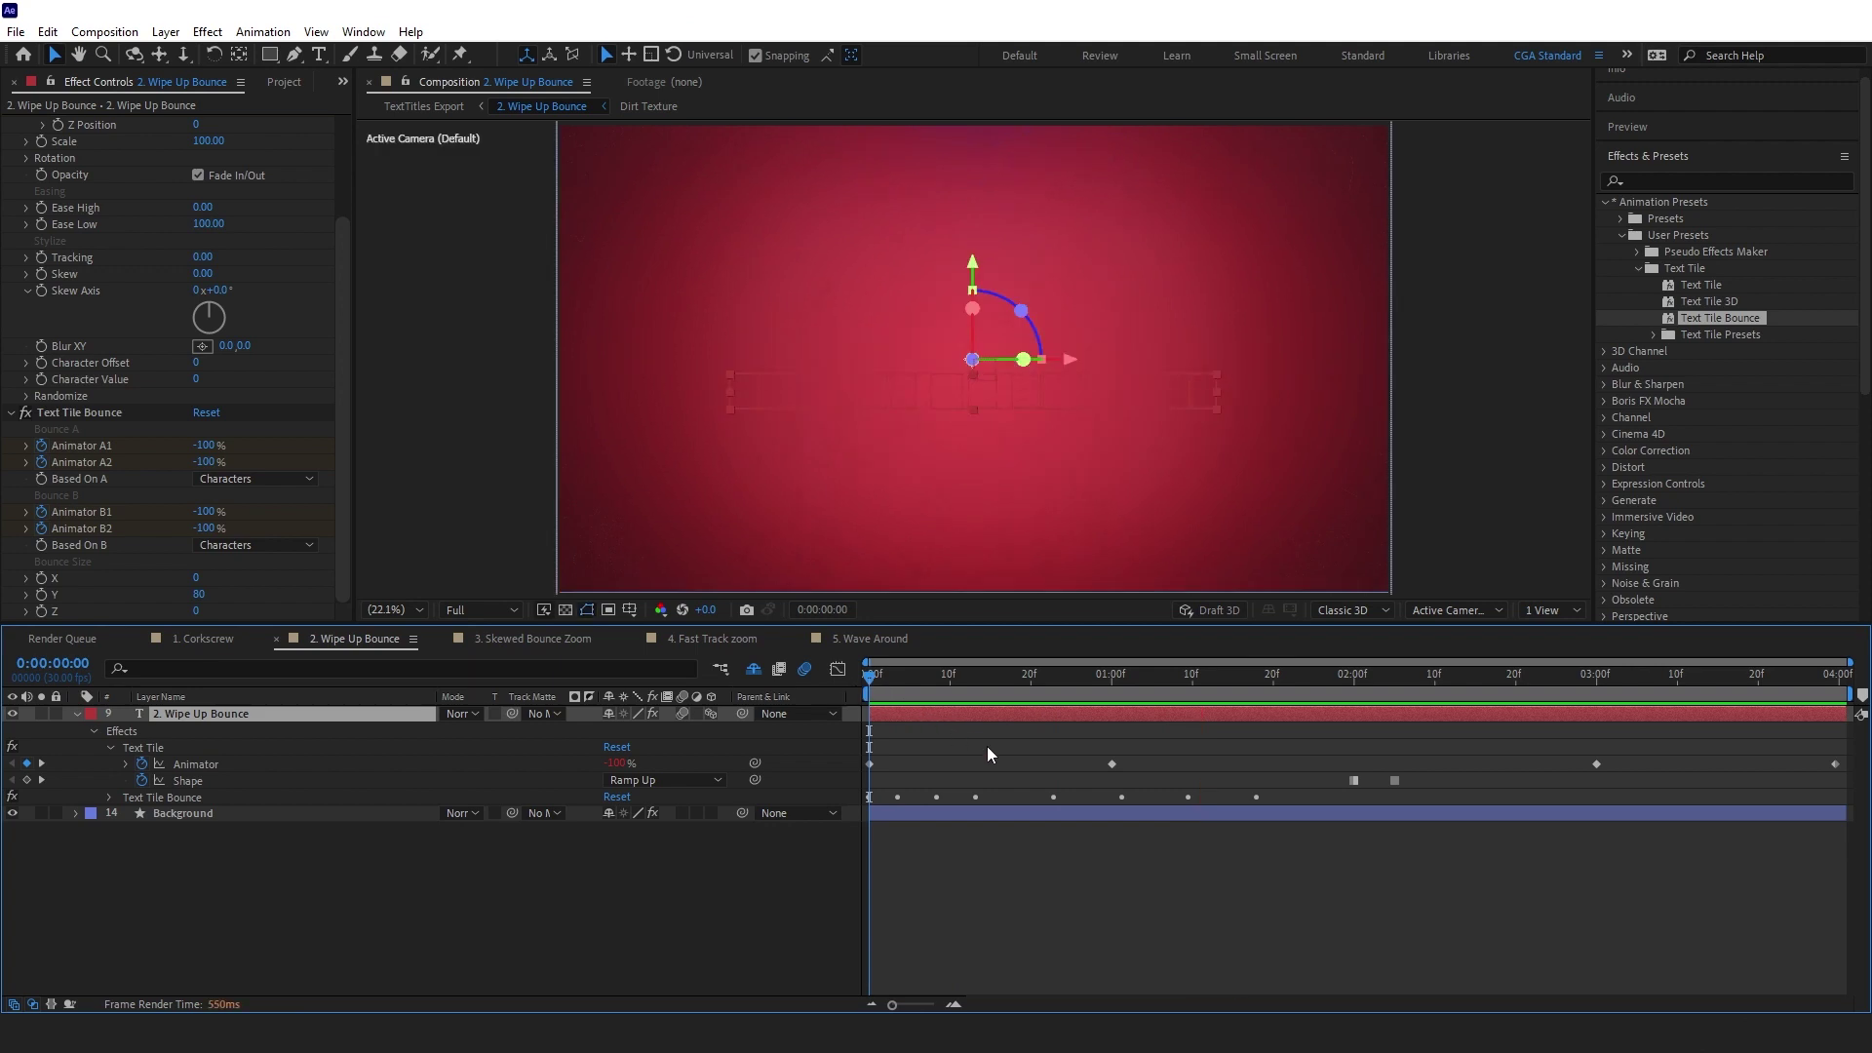
Shift the Animator A1–B2 bounce keyframes earlier in the timeline
{"action": "key", "text": "u"}
{"action": "key", "text": "u"}
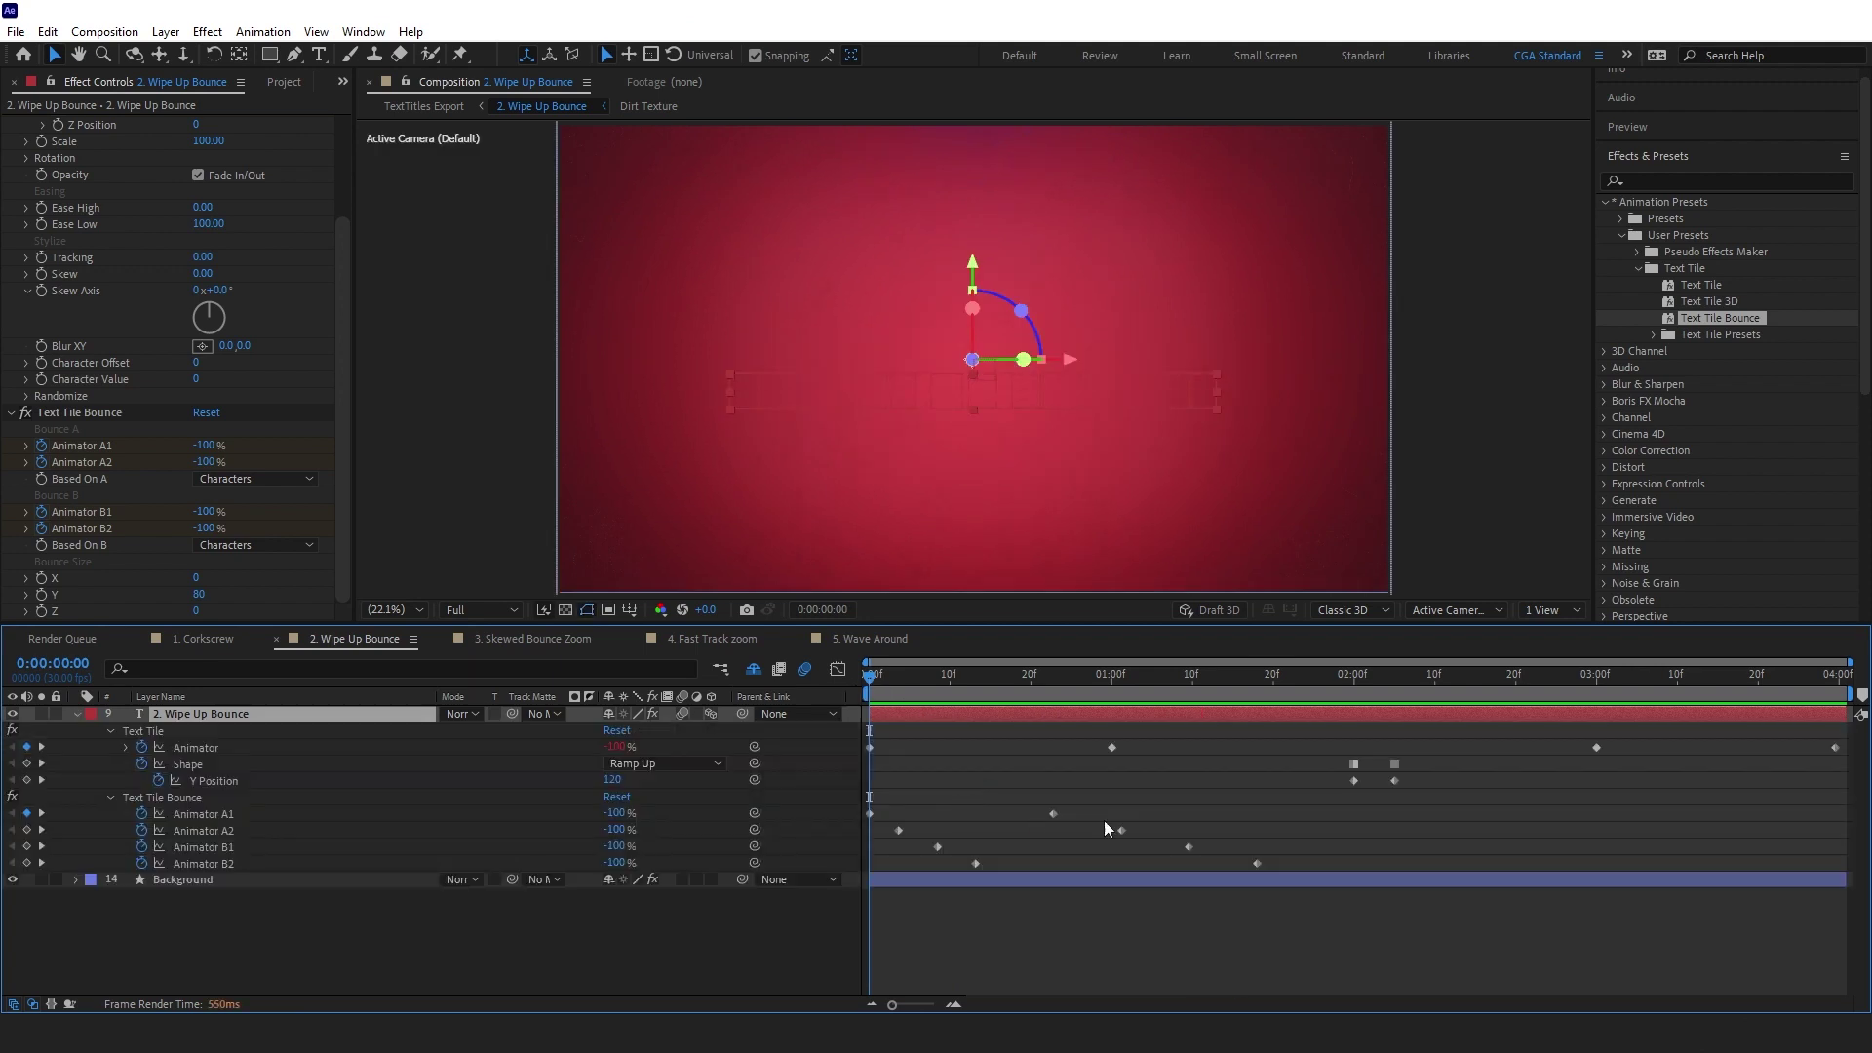
{"action": "left_click_drag", "start_coordinate": [1286, 802], "coordinate": [853, 875]}
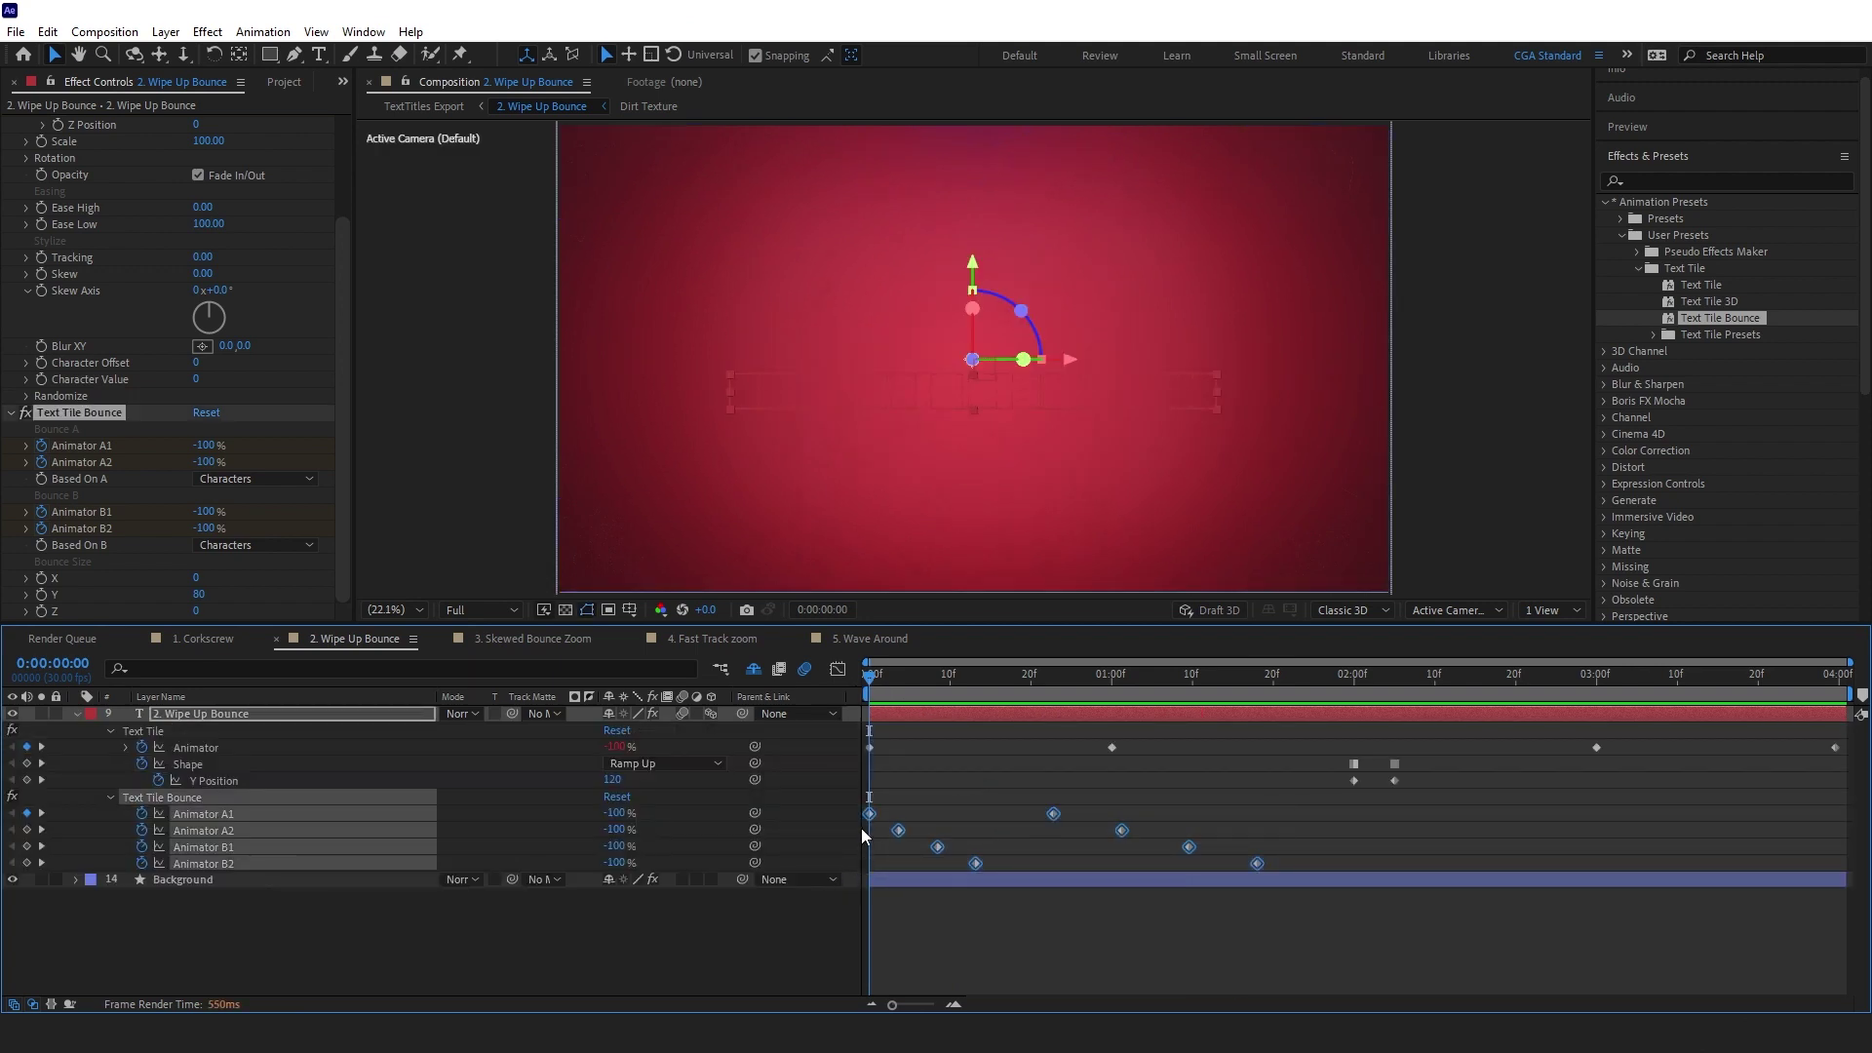
{"action": "left_click_drag", "start_coordinate": [867, 814], "coordinate": [850, 815]}
{"action": "left_click", "coordinate": [1026, 975]}
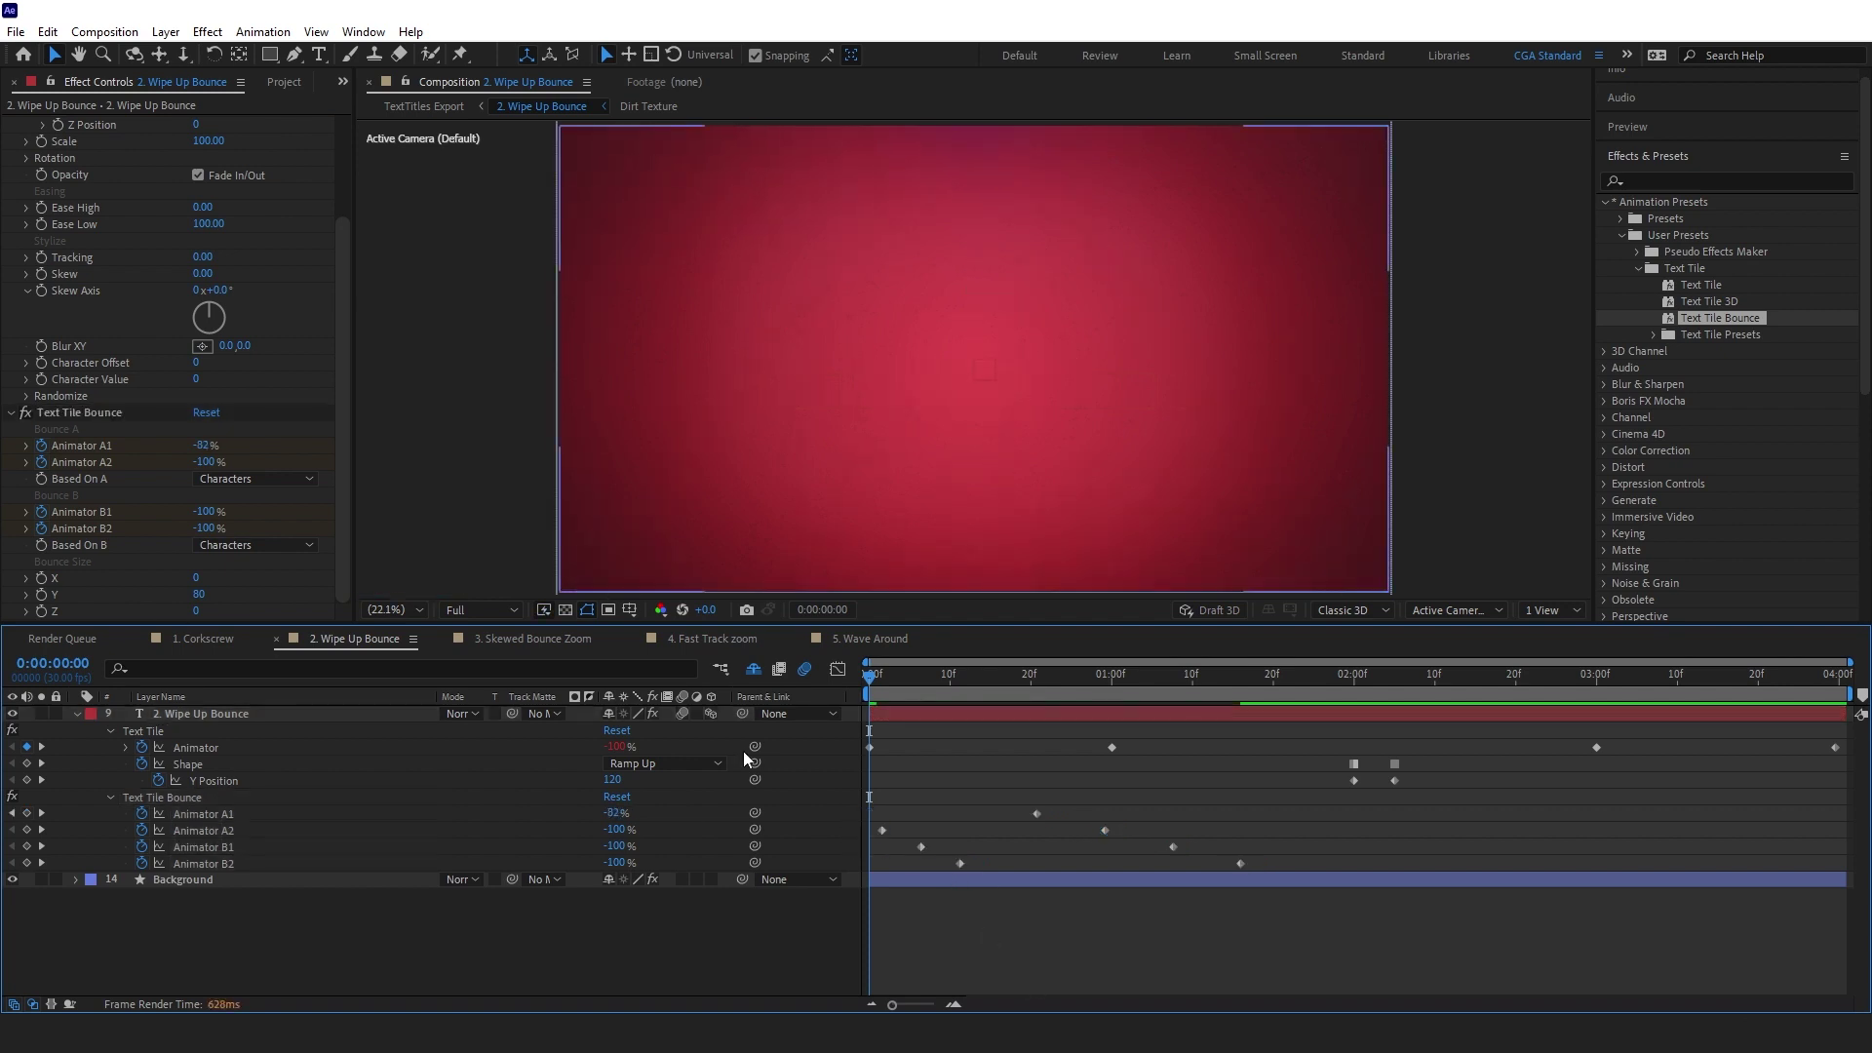
Set Bounce A's Based On to Words and preview the wipe-up title
{"action": "left_click", "coordinate": [224, 479]}
{"action": "left_click", "coordinate": [229, 522]}
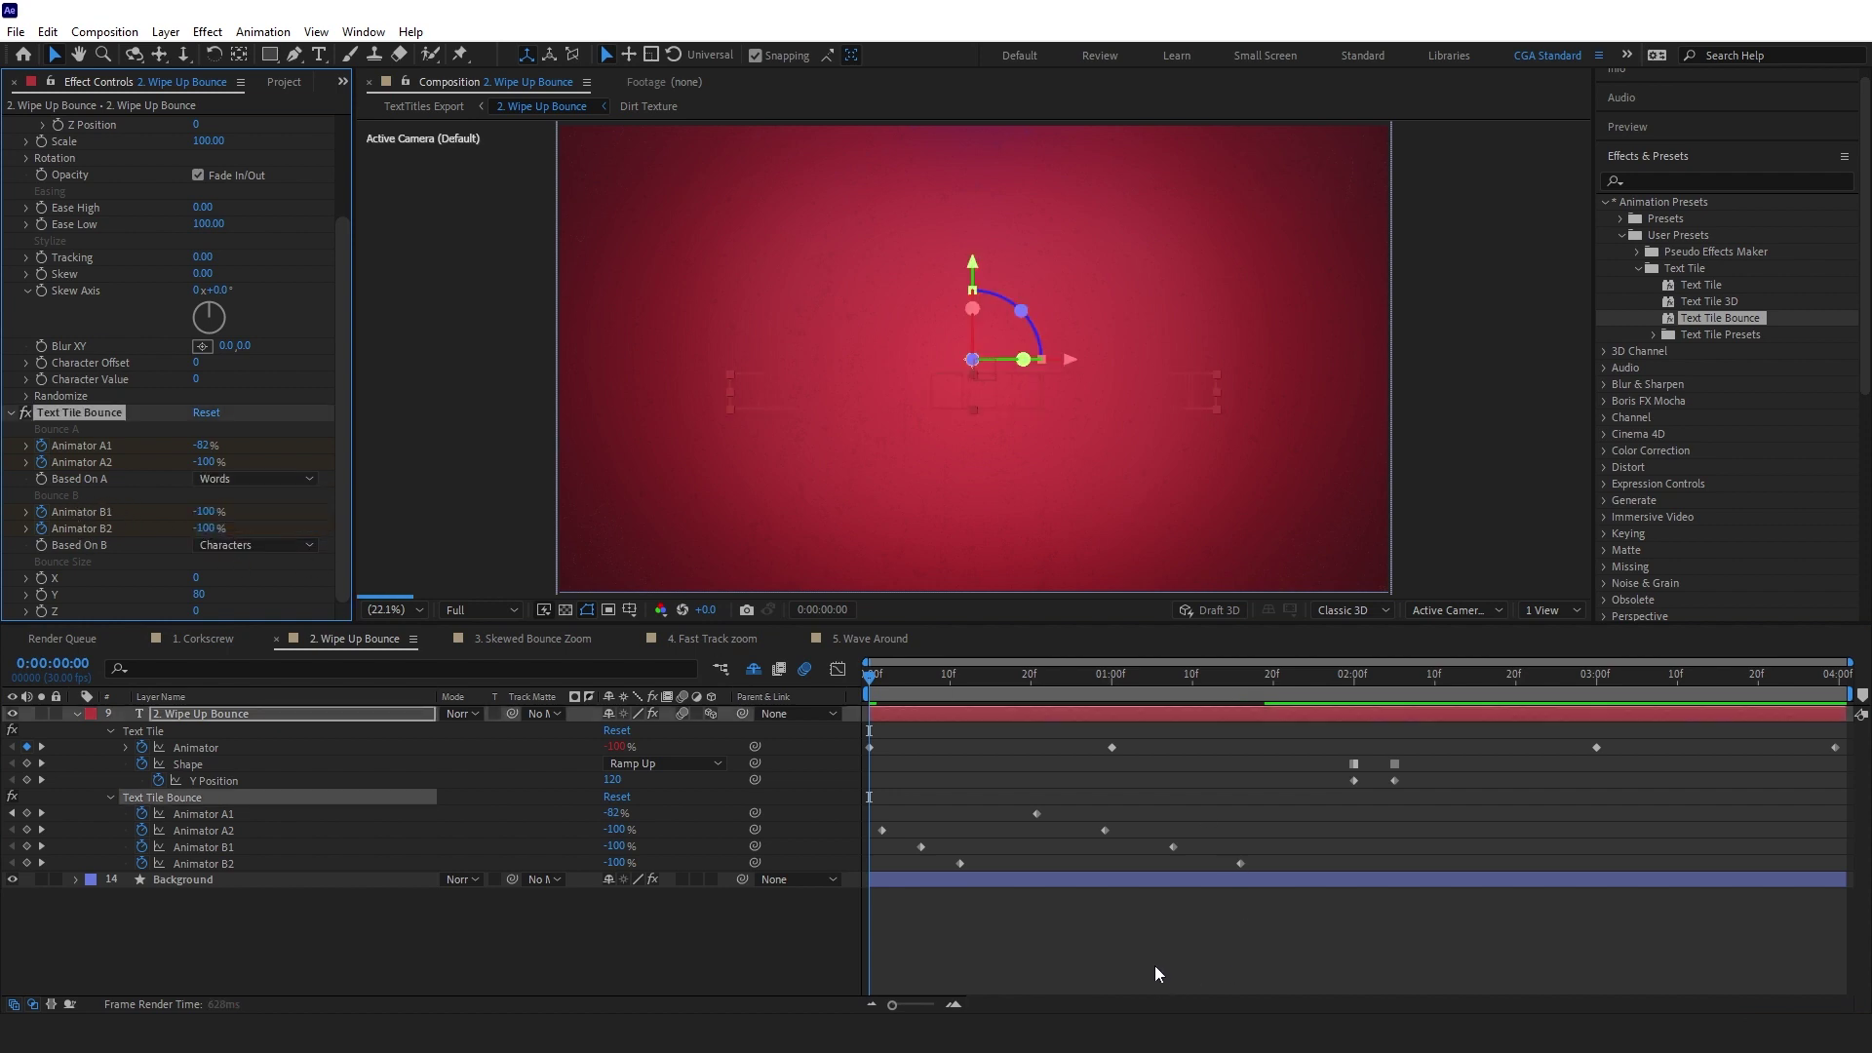
{"action": "left_click", "coordinate": [995, 898]}
{"action": "key", "text": "space"}
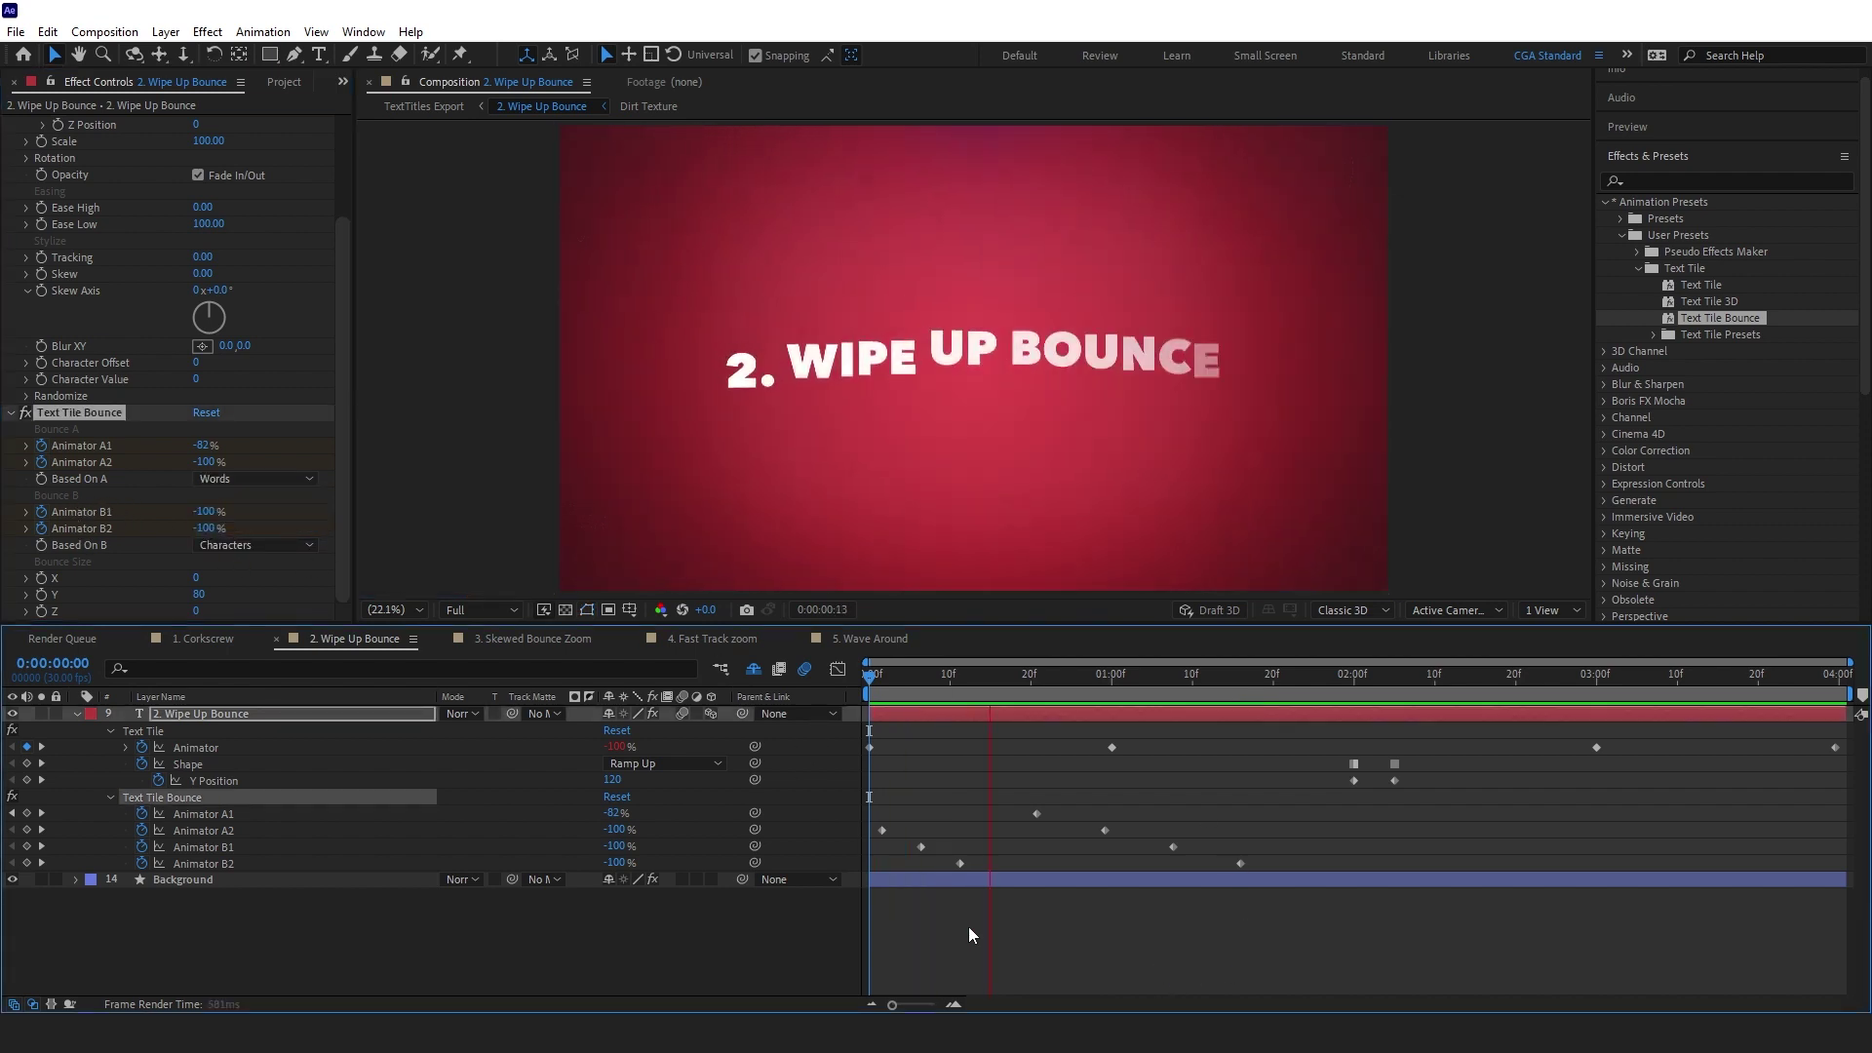
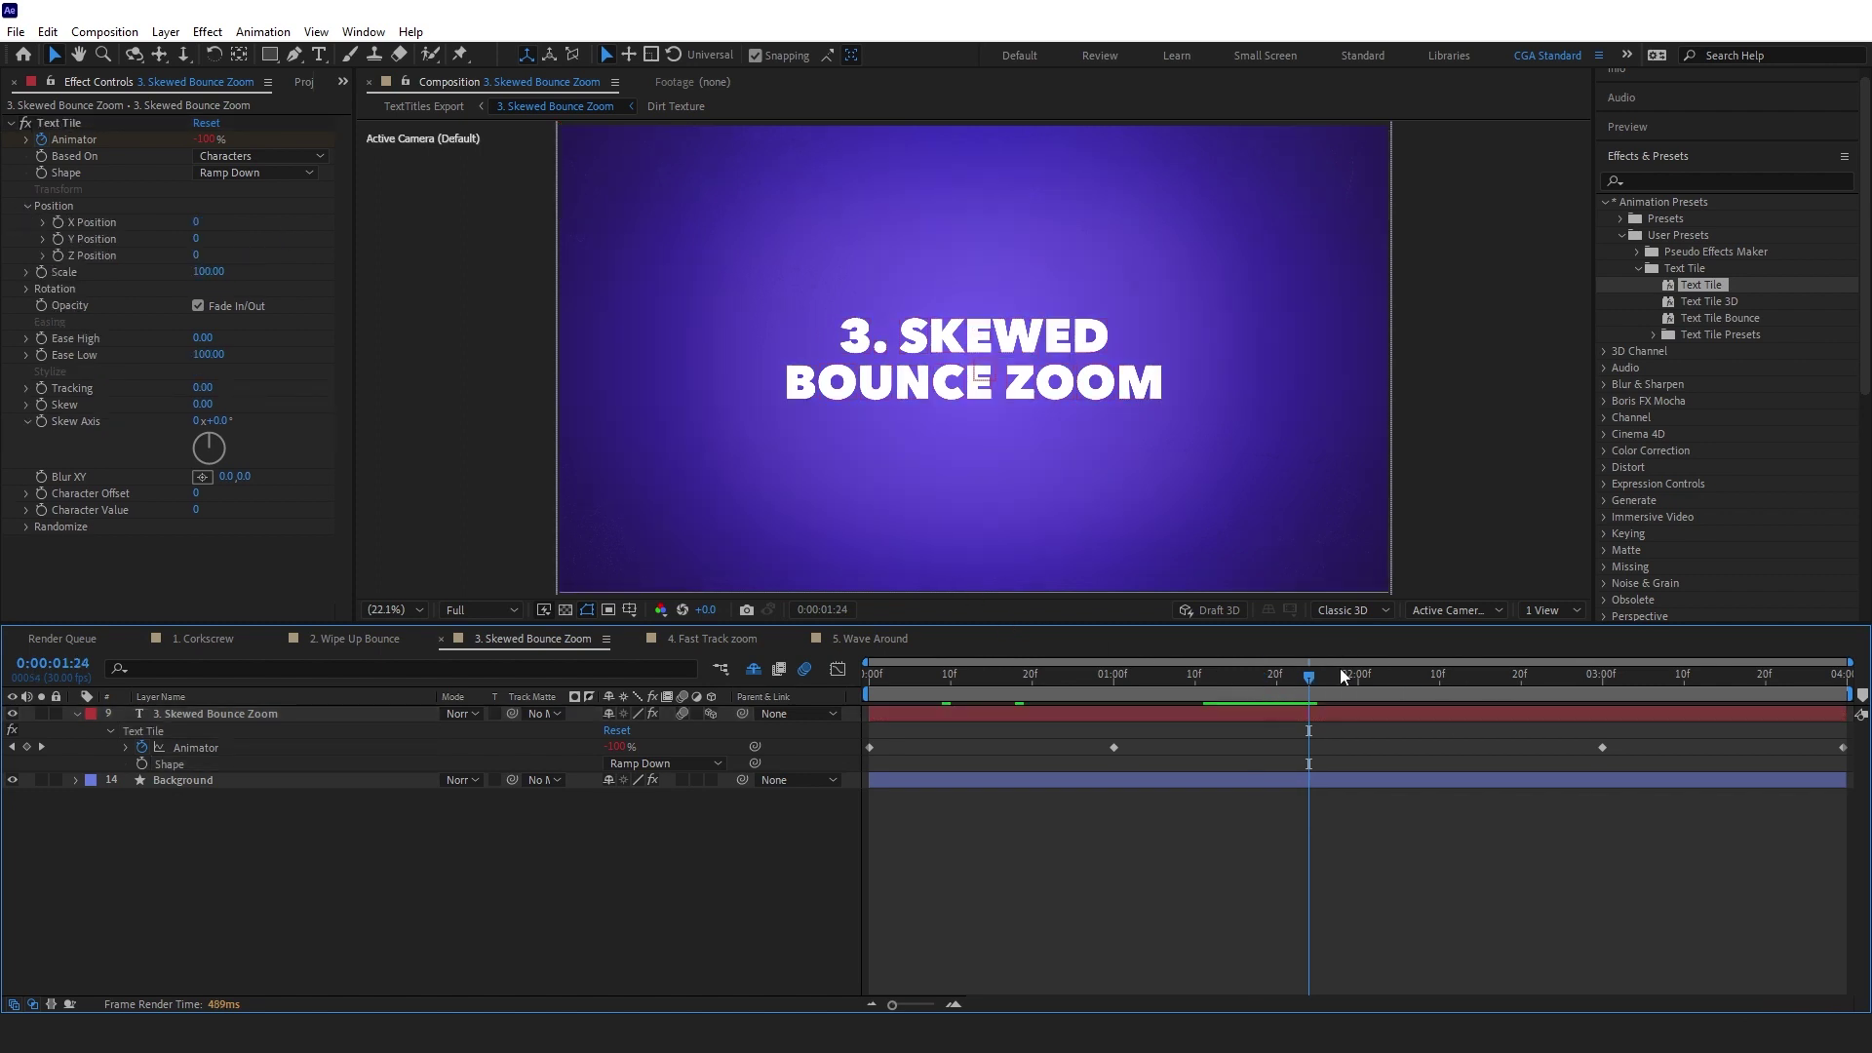
Set the characters' Z Position to -4000 and Skew to 70
{"action": "left_click_drag", "start_coordinate": [1059, 692], "coordinate": [998, 694]}
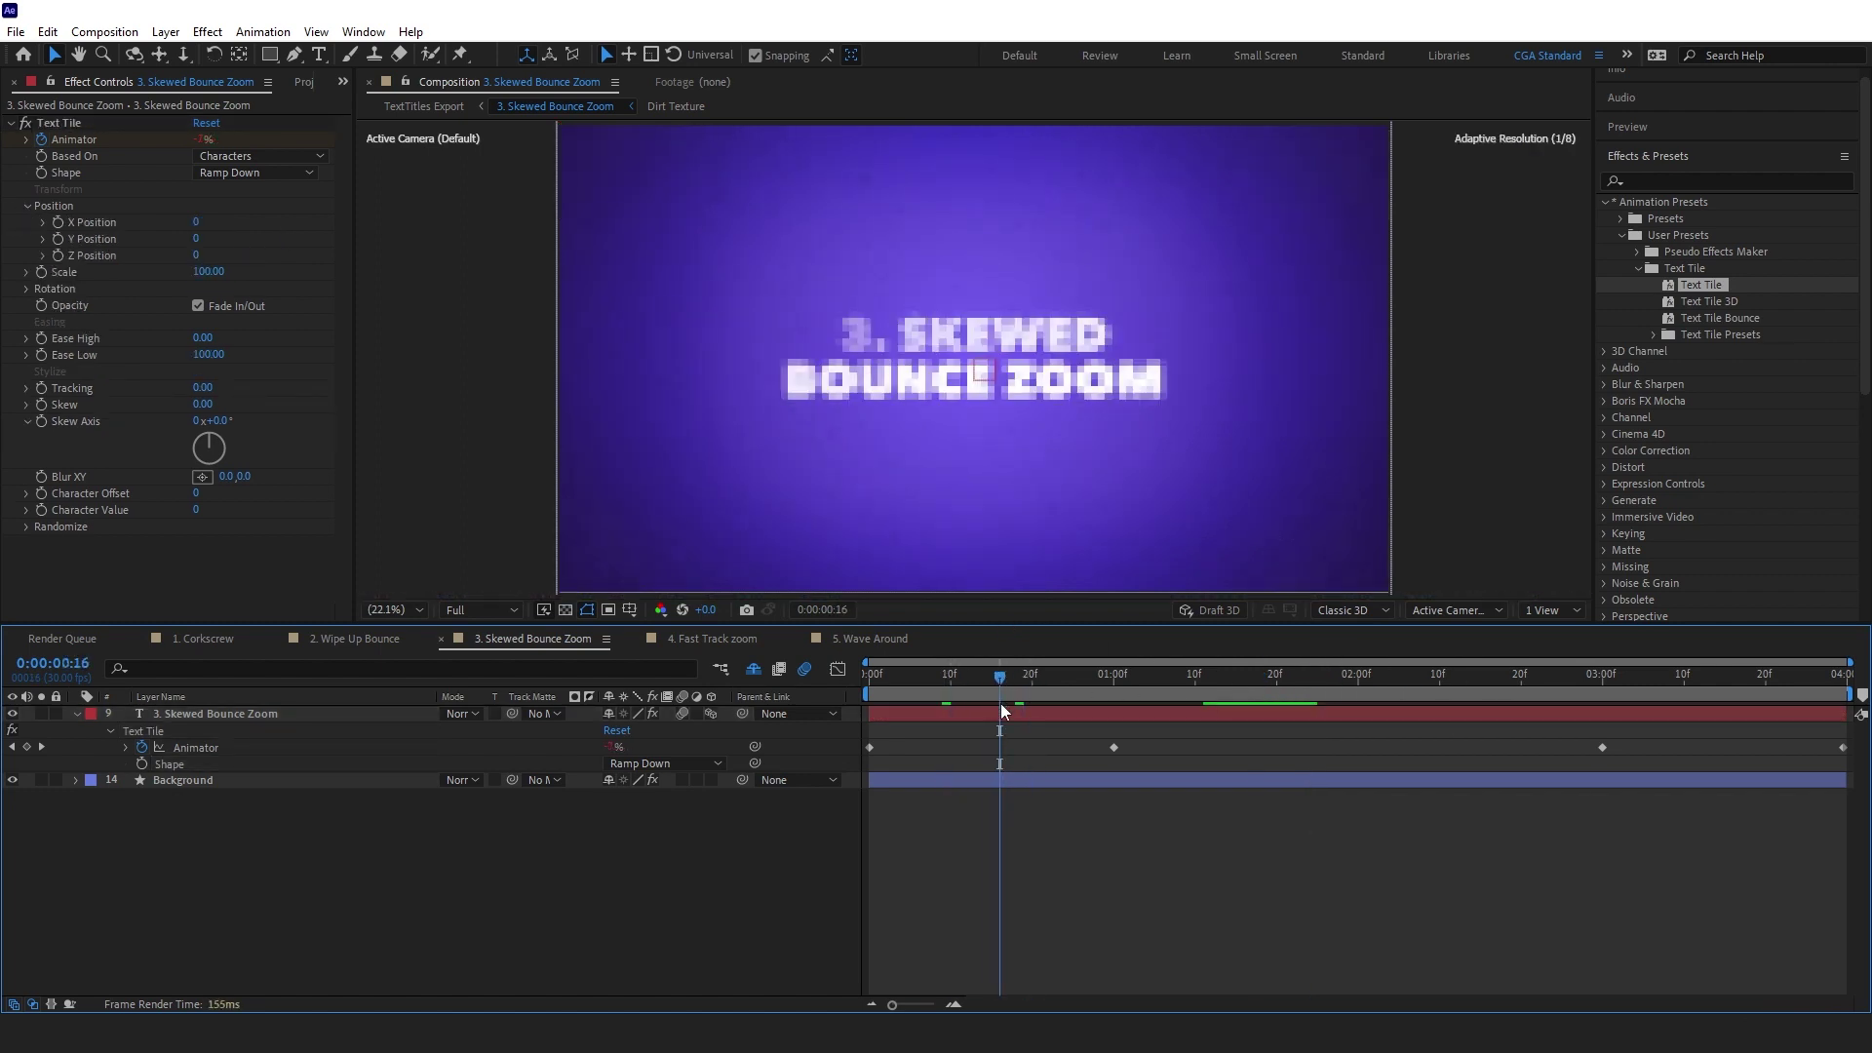
{"action": "left_click", "coordinate": [196, 256]}
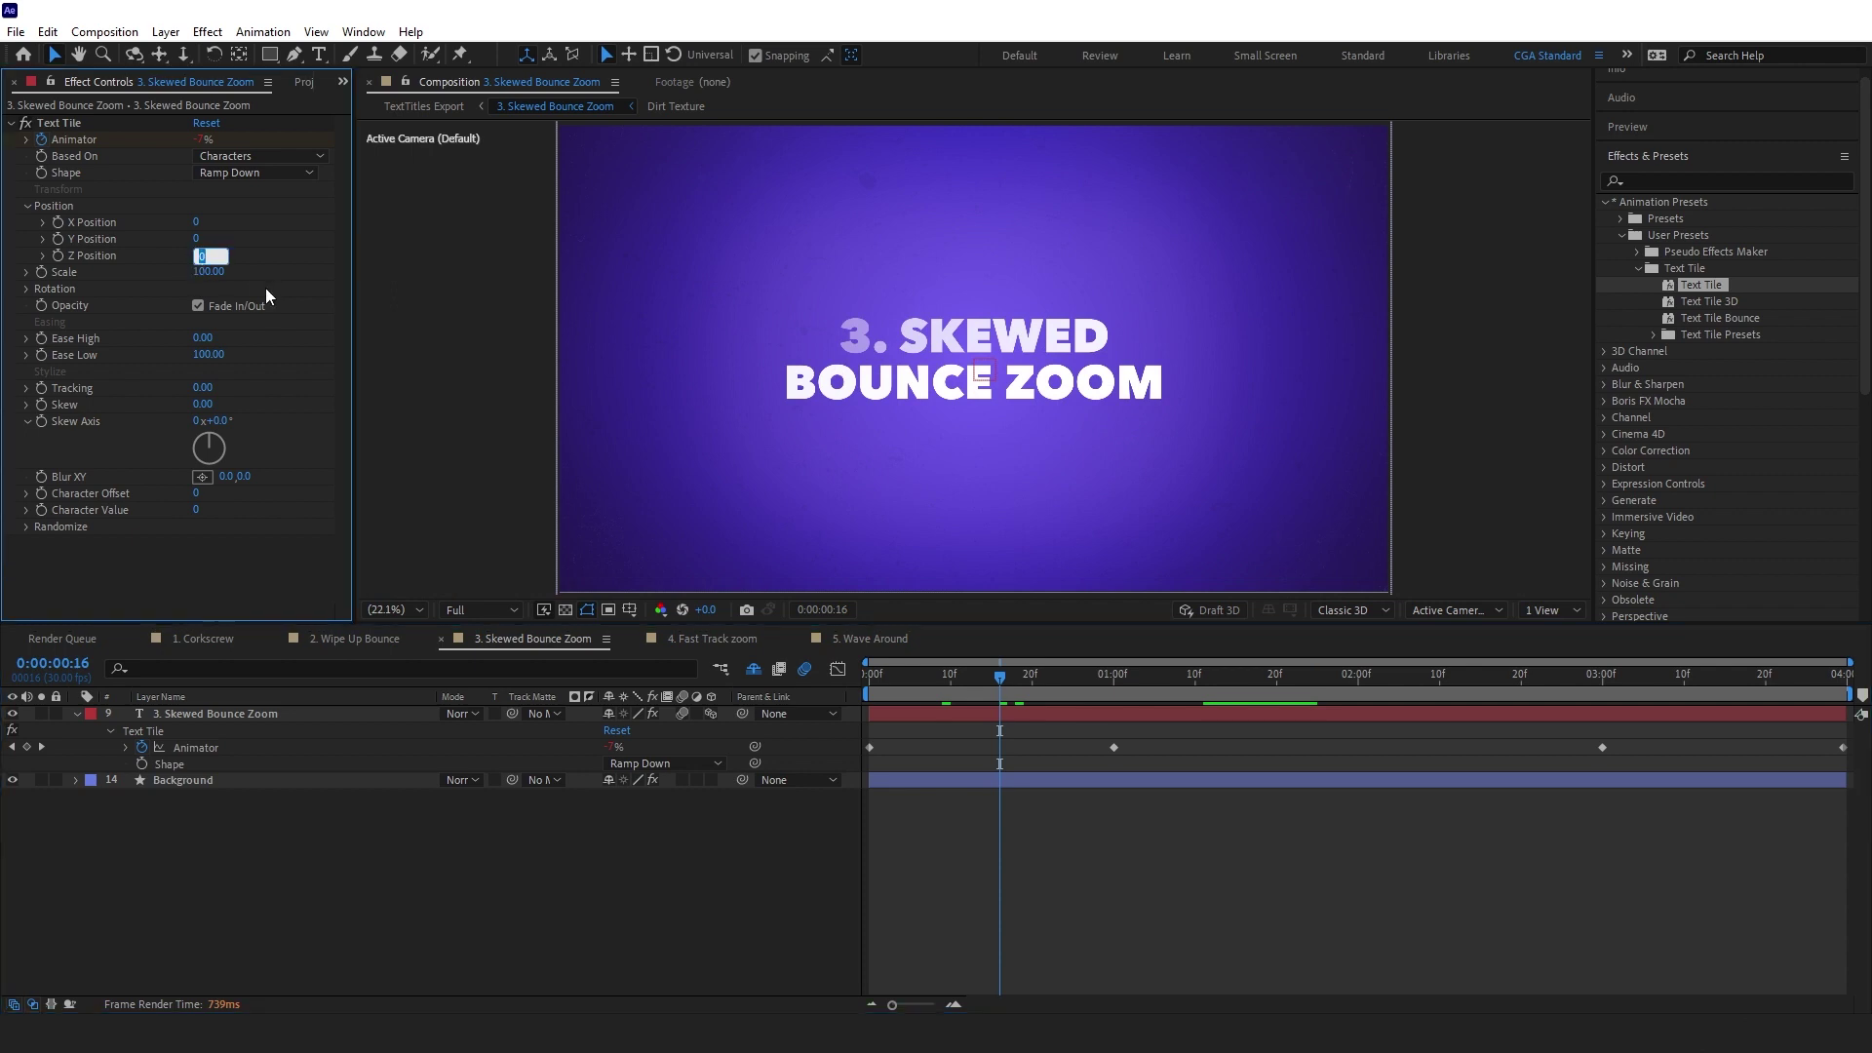
{"action": "type", "text": "-4000"}
{"action": "key", "text": "Return"}
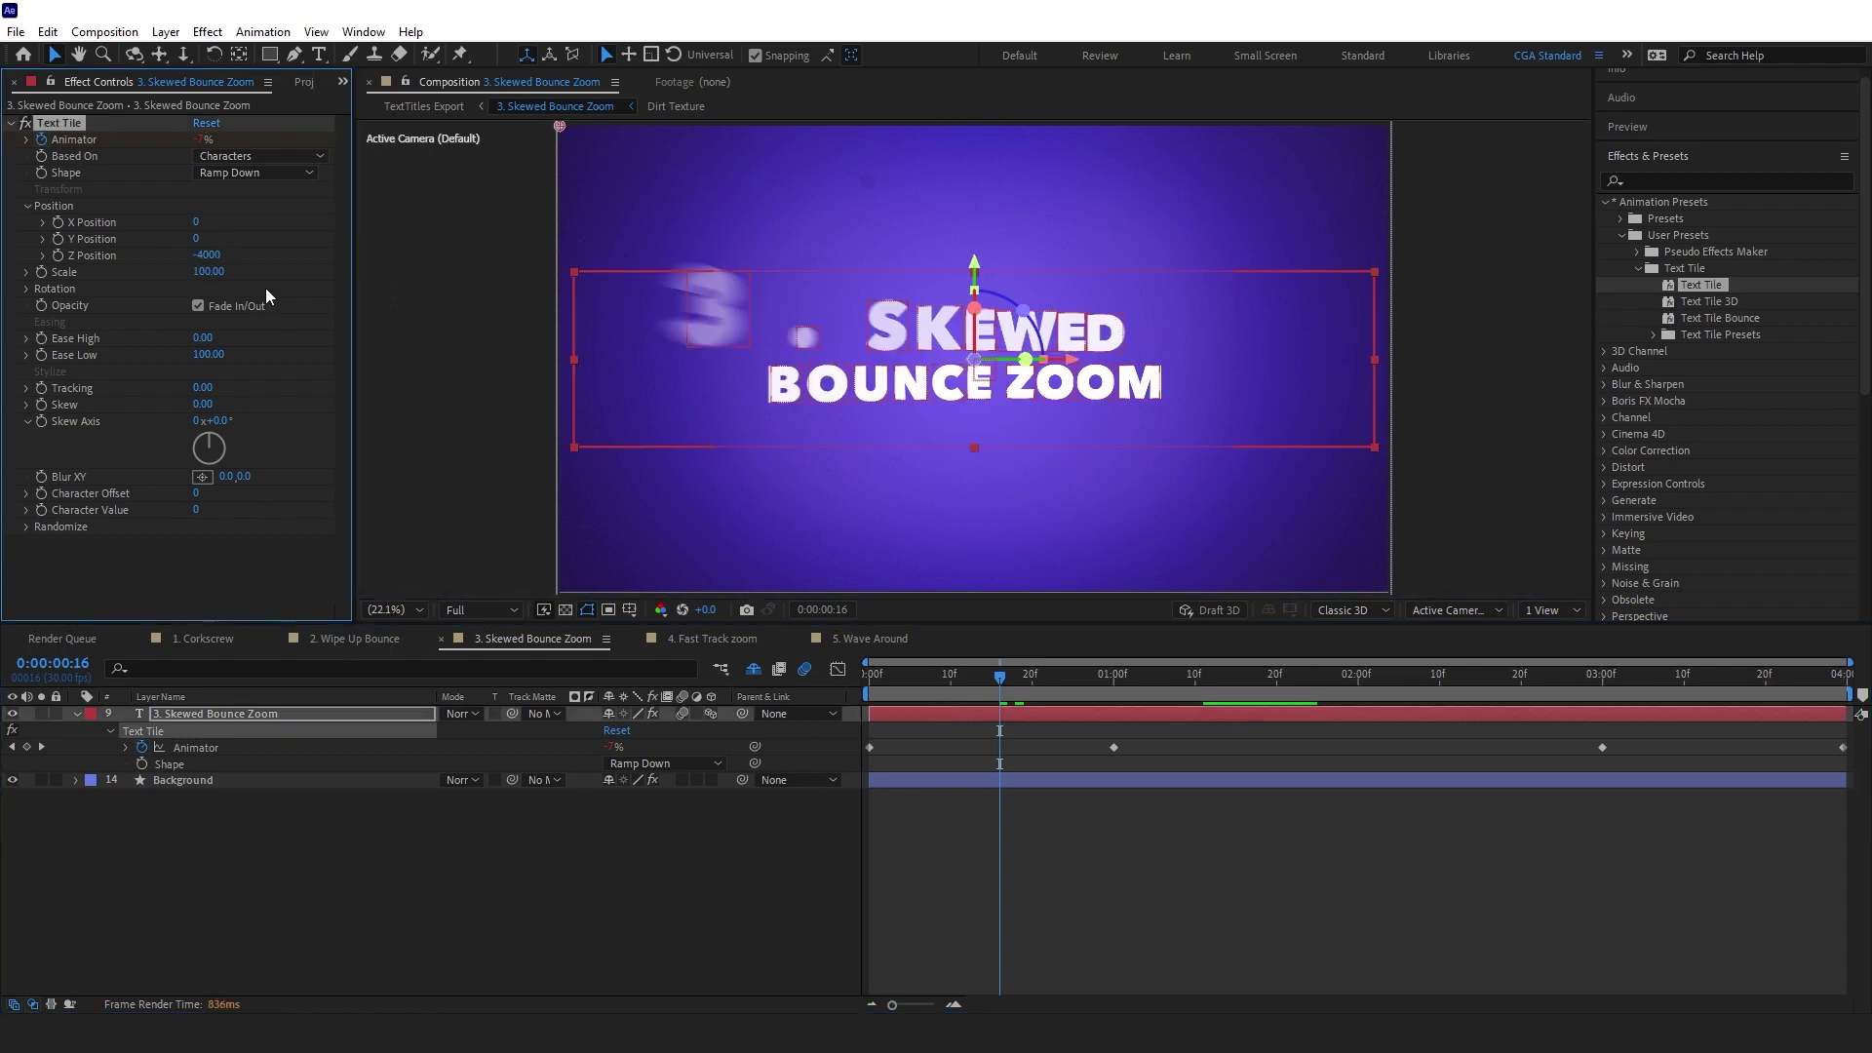
{"action": "left_click", "coordinate": [208, 404]}
{"action": "type", "text": "70"}
{"action": "key", "text": "Return"}
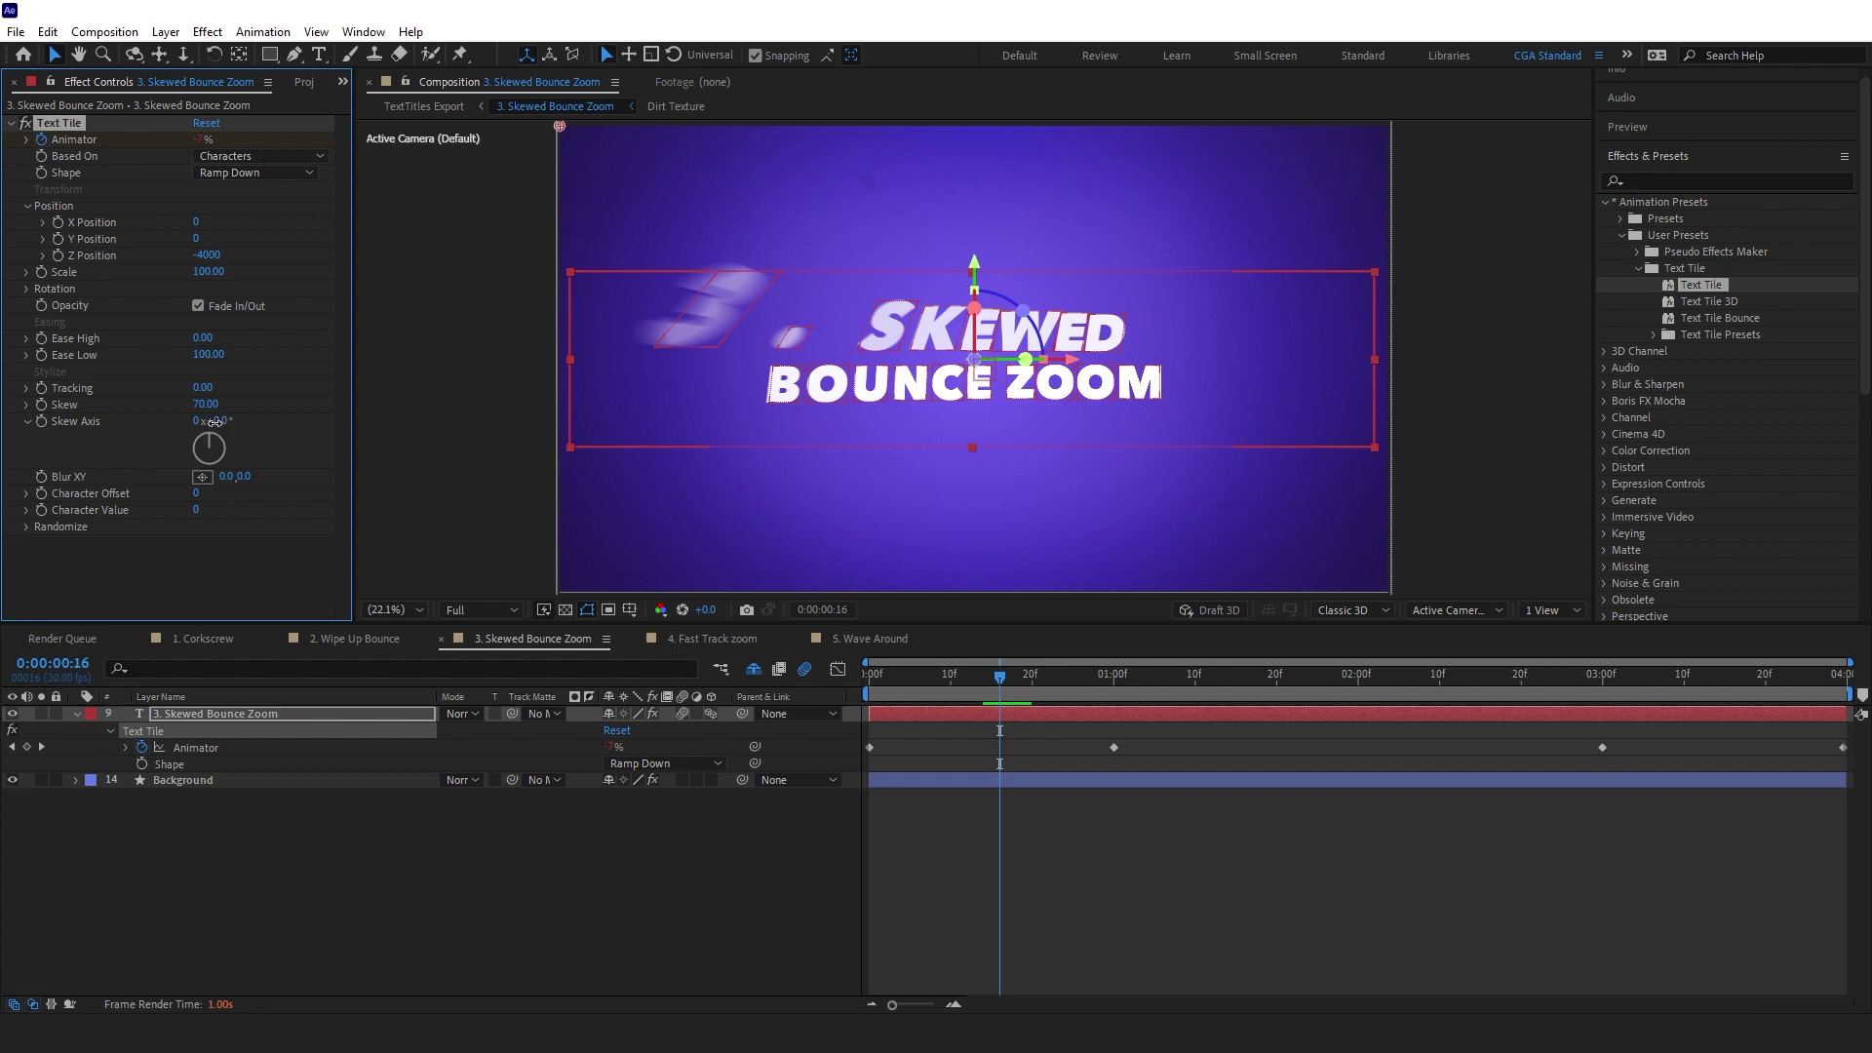
Set the Skew Axis to 90° and the Z Rotation to 45°
{"action": "left_click", "coordinate": [214, 422]}
{"action": "key", "text": "Return"}
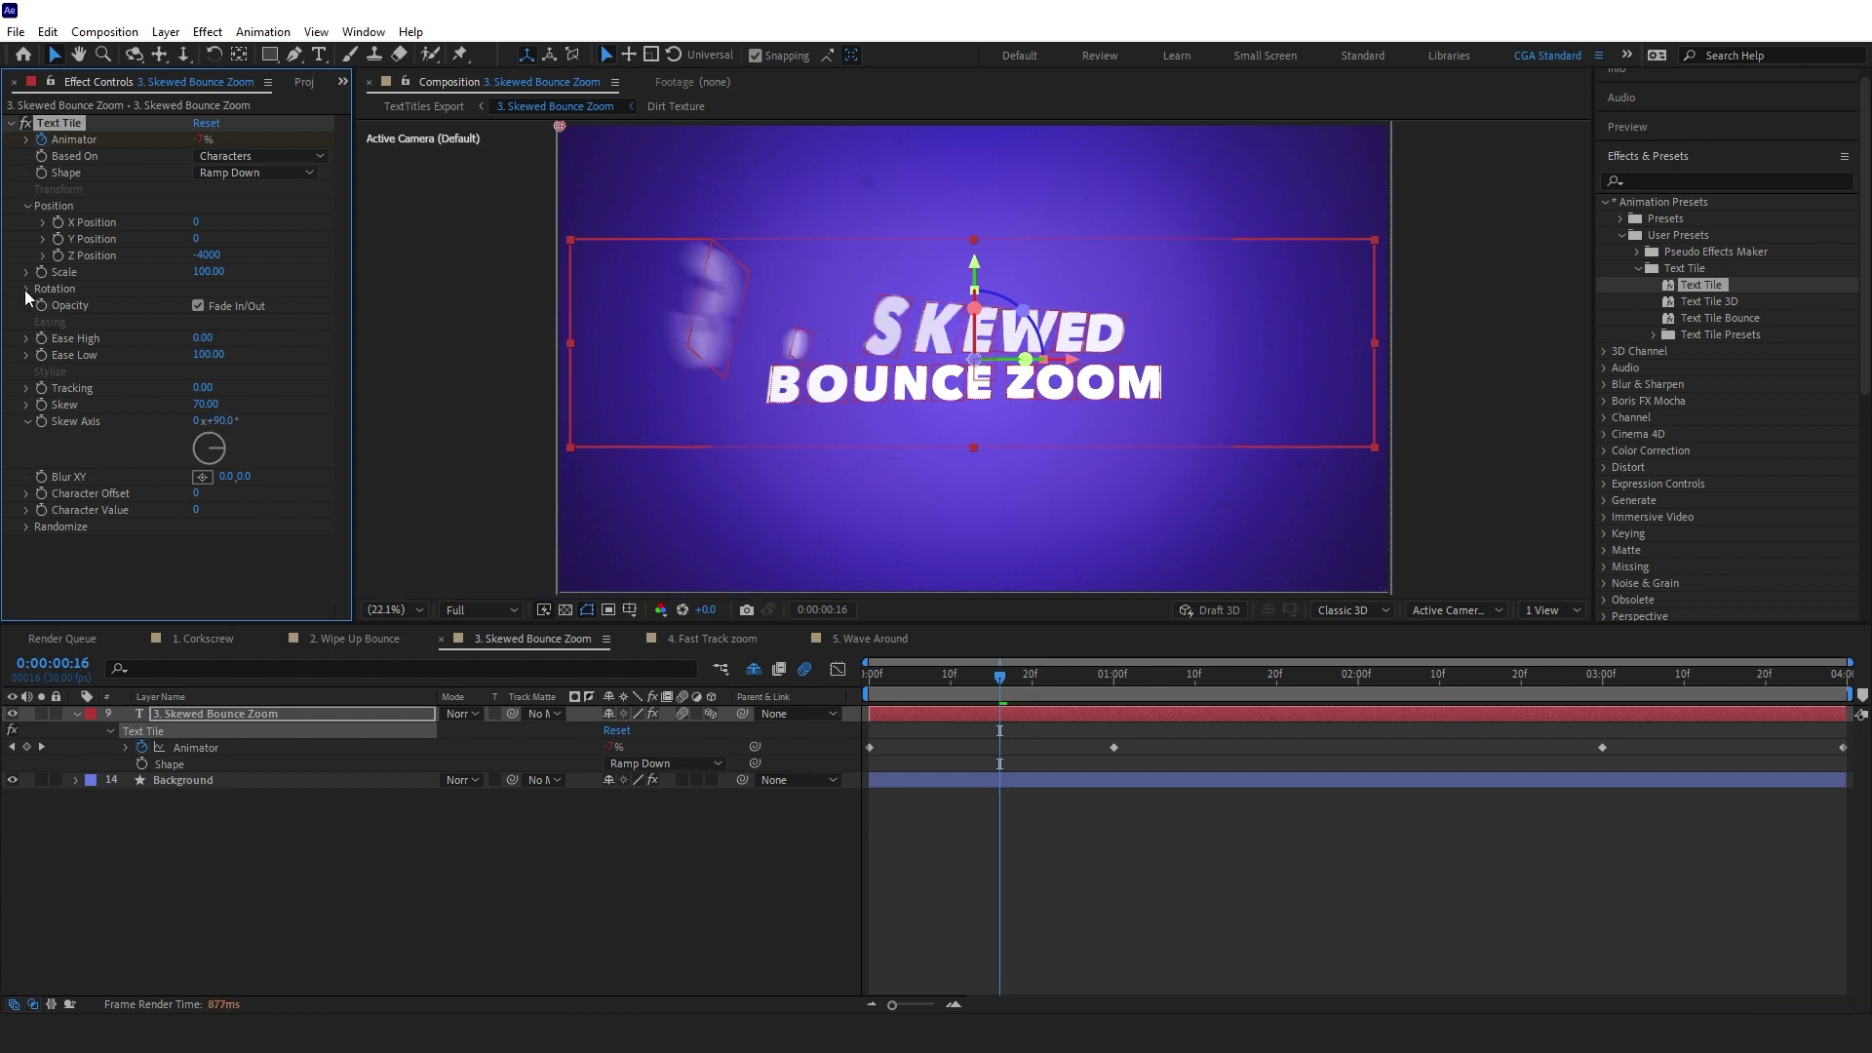
{"action": "left_click", "coordinate": [26, 289]}
{"action": "left_click", "coordinate": [221, 418]}
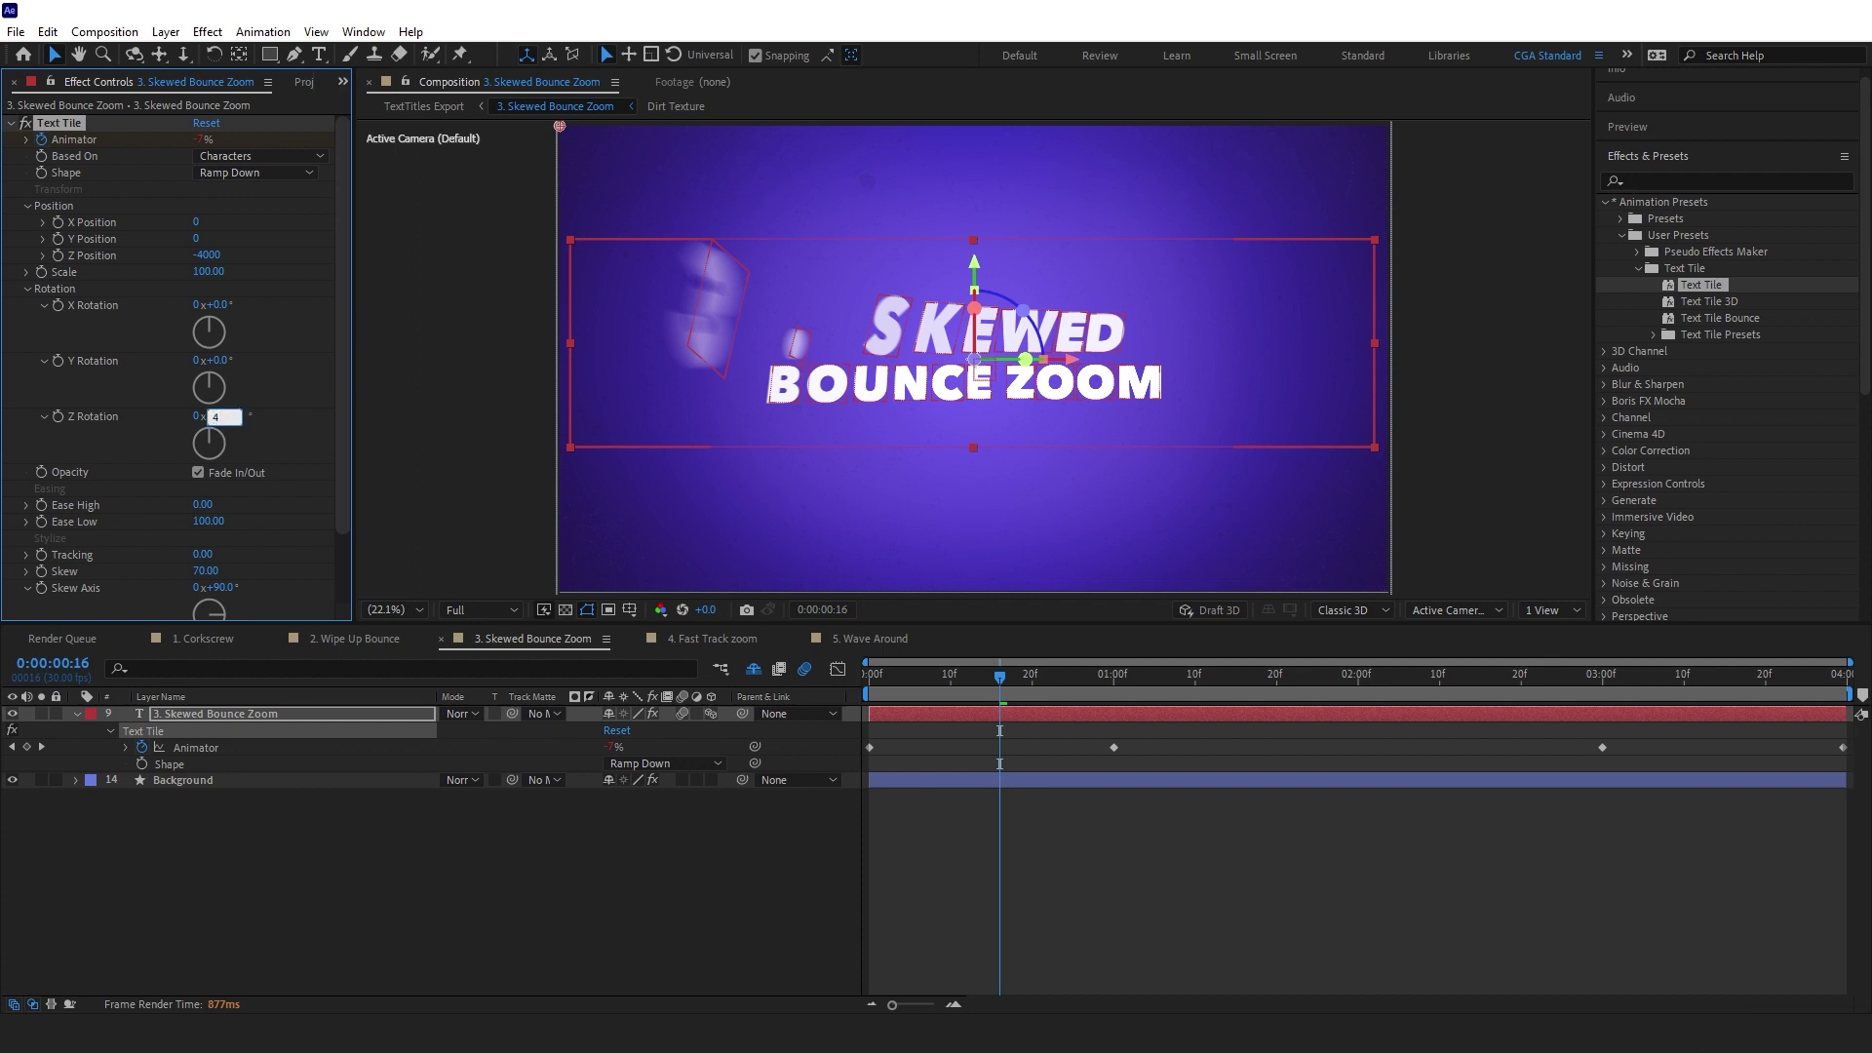
{"action": "key", "text": "Return"}
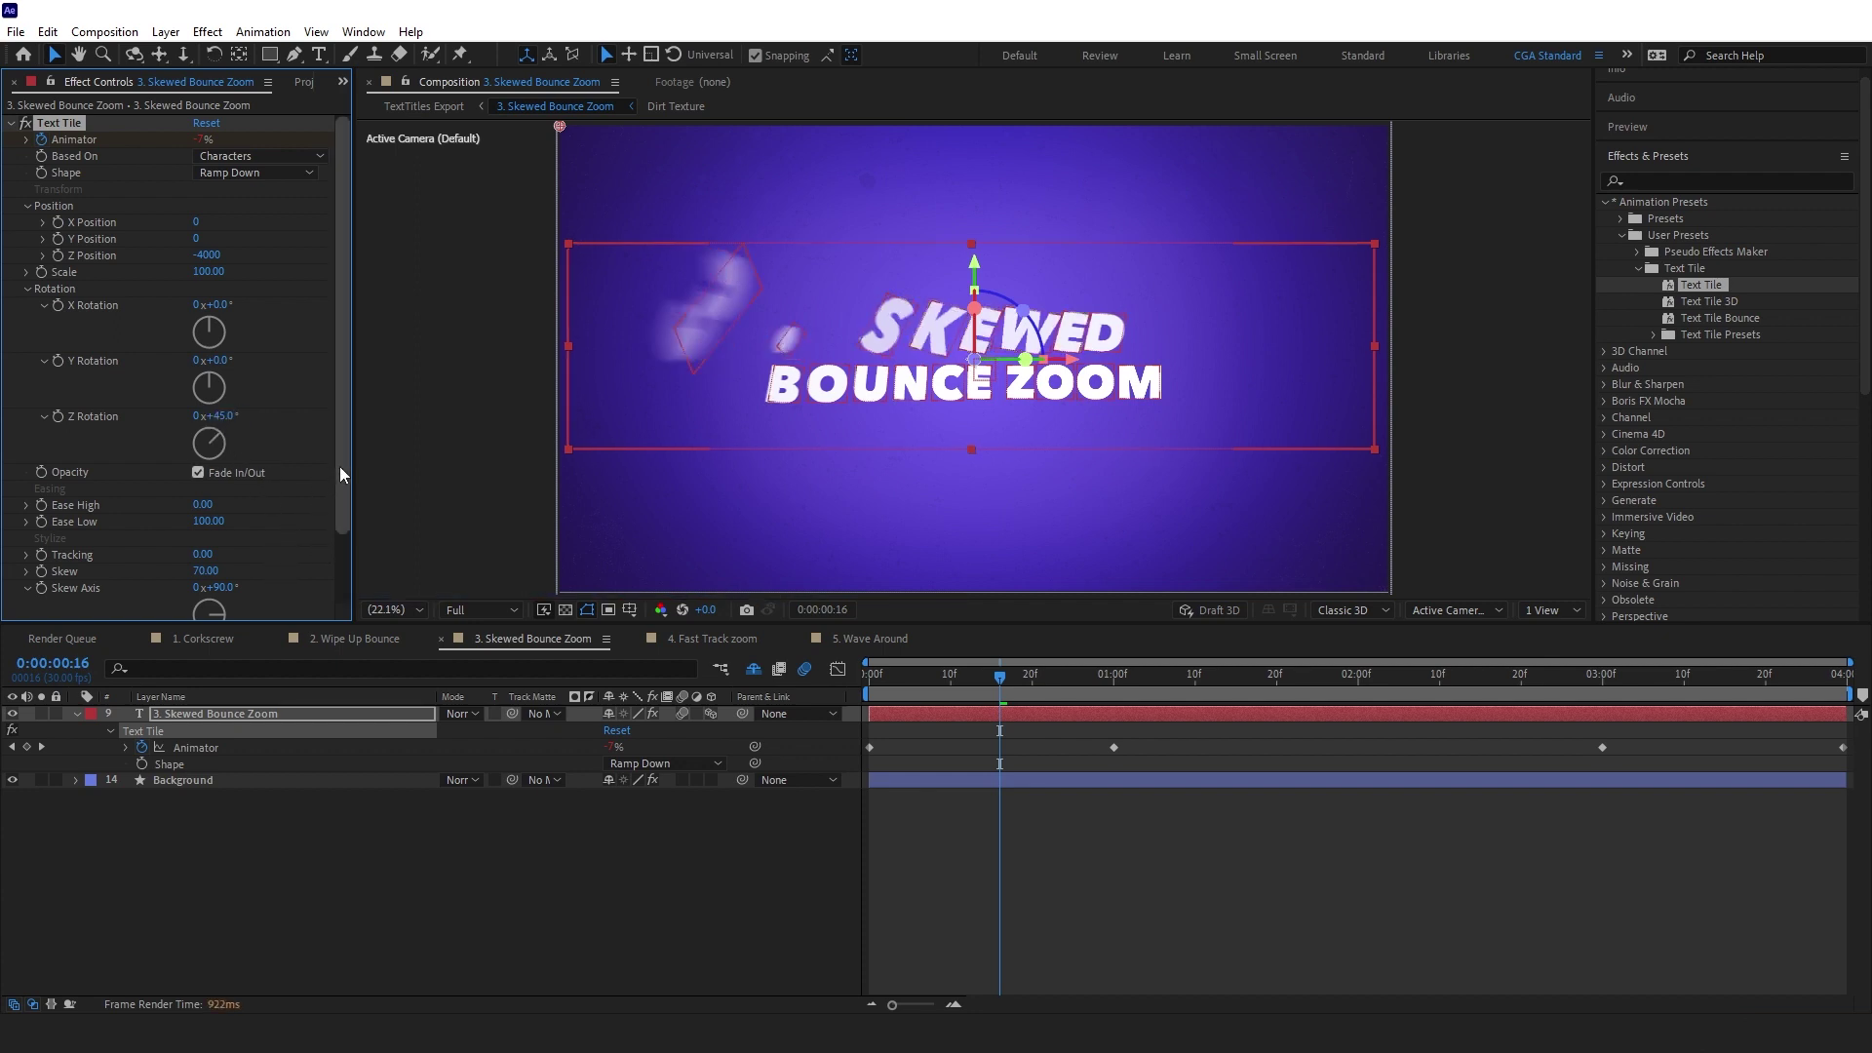
Set Blur XY to 75, 75 and preview the title from the first frame
{"action": "scroll", "coordinate": [340, 466], "scroll_direction": "down", "scroll_amount": 2}
{"action": "left_click", "coordinate": [231, 568]}
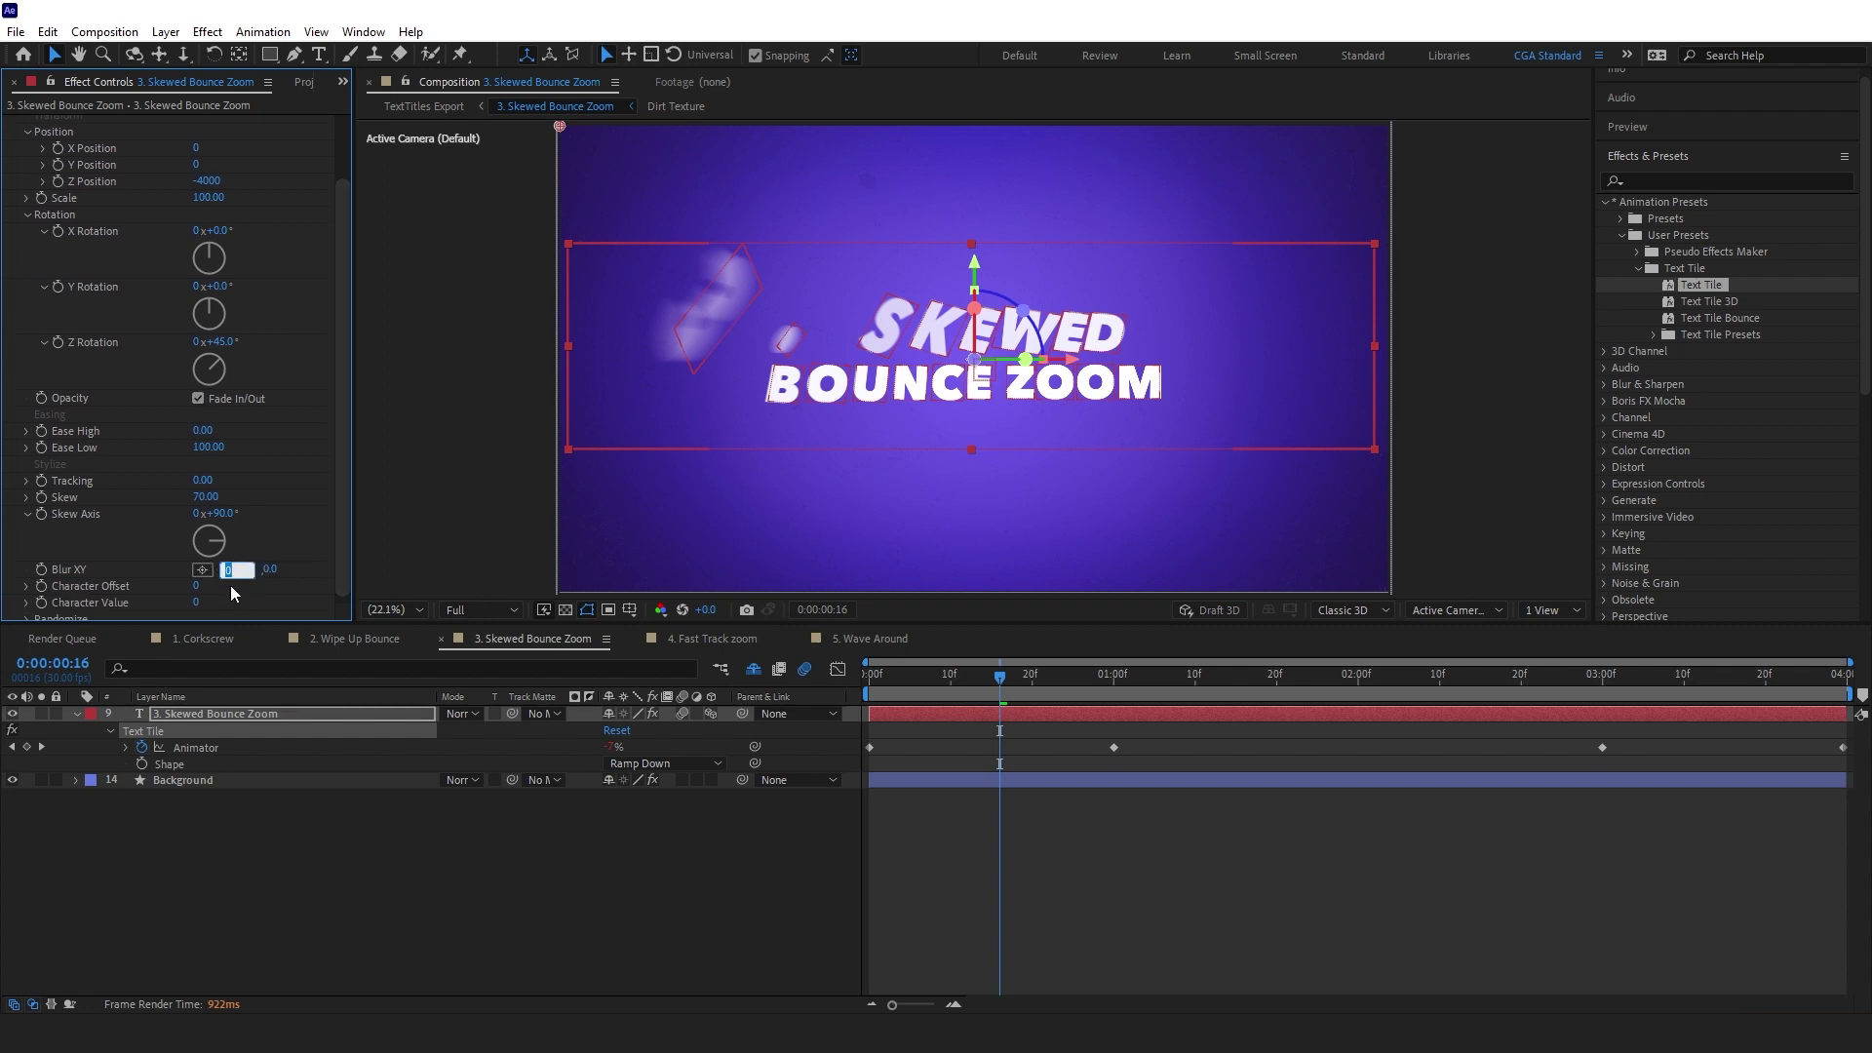
{"action": "type", "text": "75"}
{"action": "key", "text": "Tab"}
{"action": "type", "text": "7"}
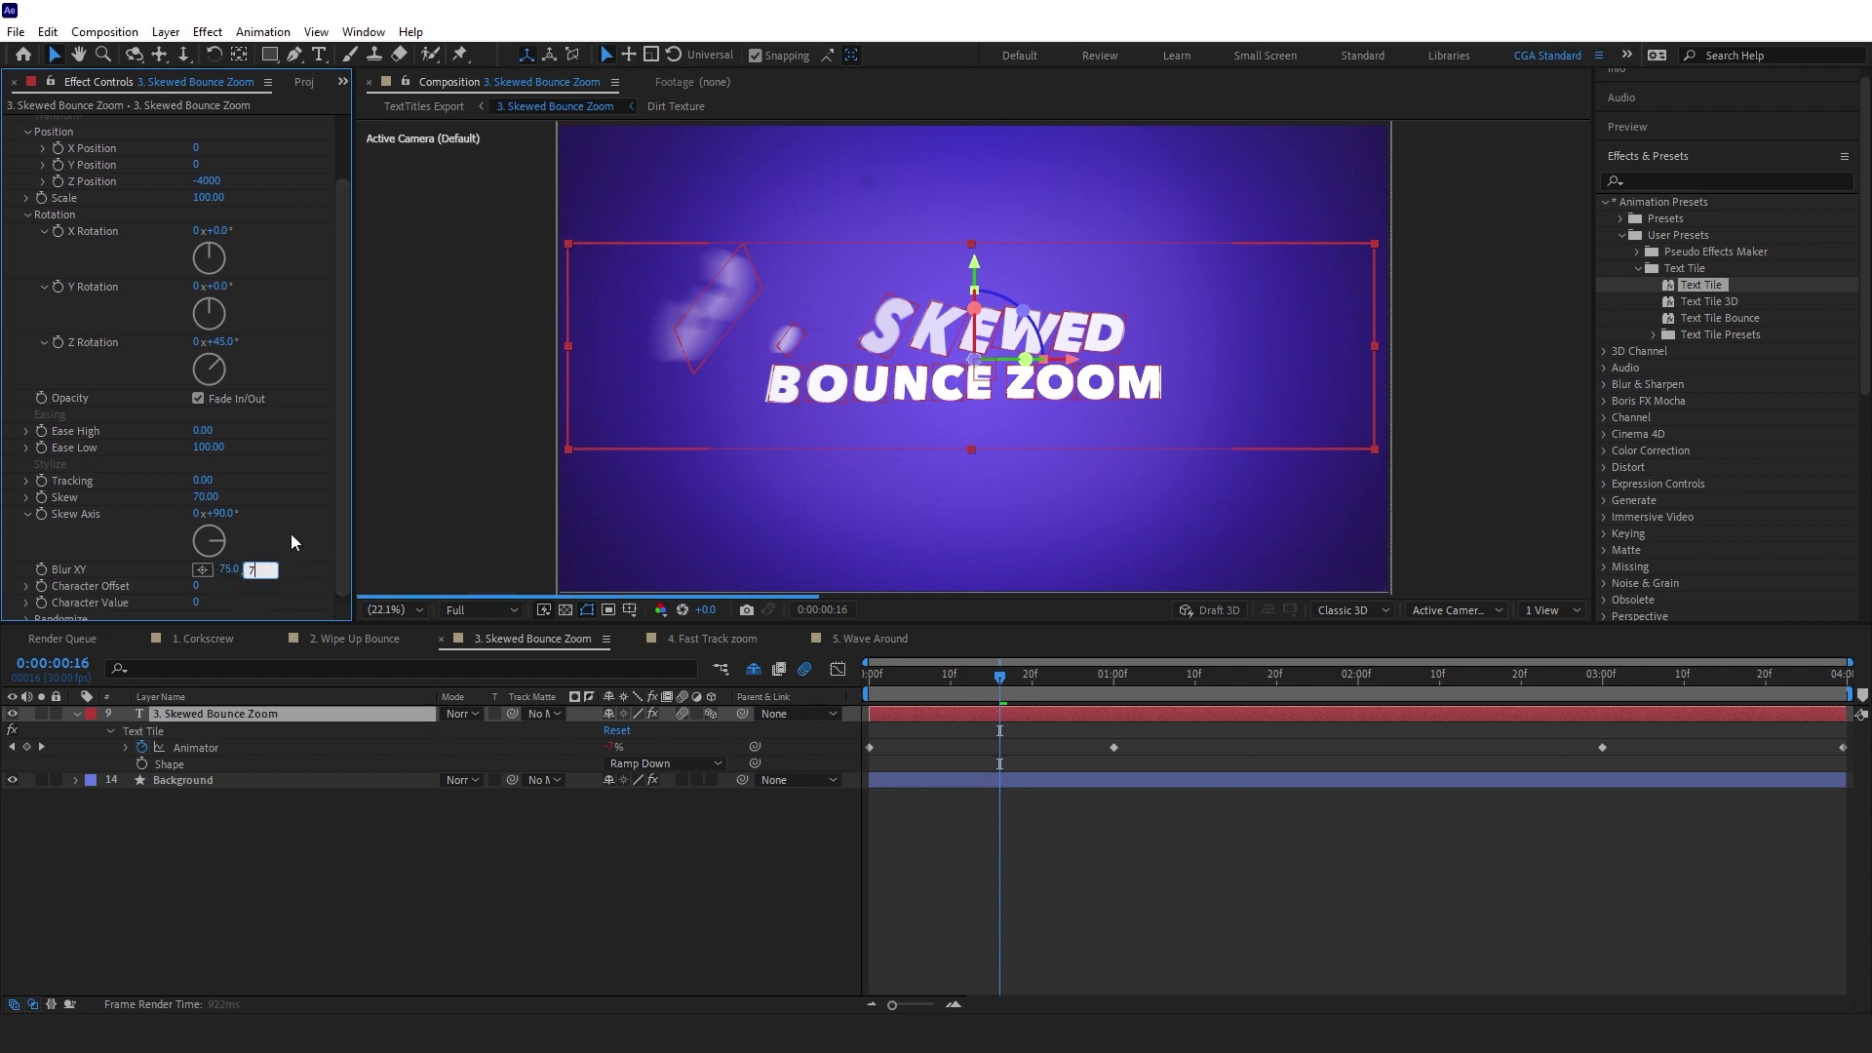
{"action": "type", "text": "5"}
{"action": "key", "text": "Return"}
{"action": "left_click_drag", "start_coordinate": [957, 696], "coordinate": [866, 809]}
{"action": "key", "text": "space"}
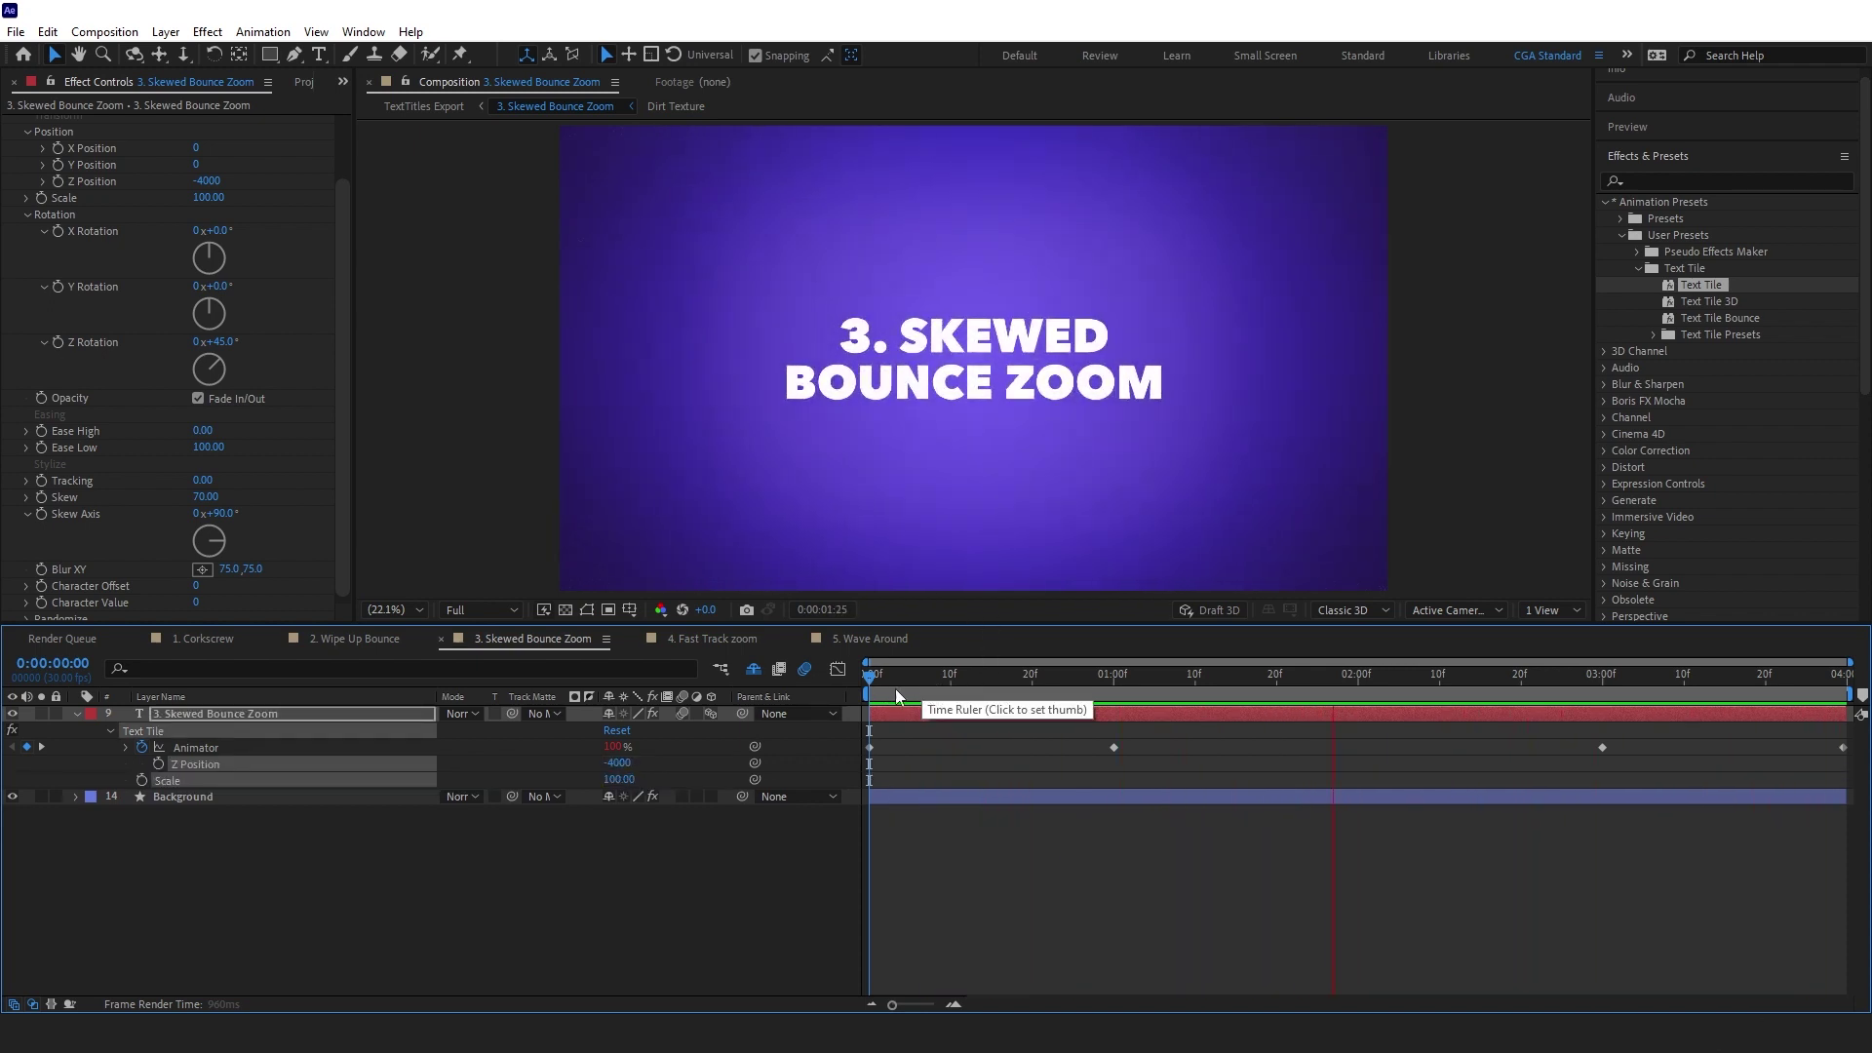
Set Ease Low to 80 and Ease High to -30
{"action": "left_click", "coordinate": [957, 677]}
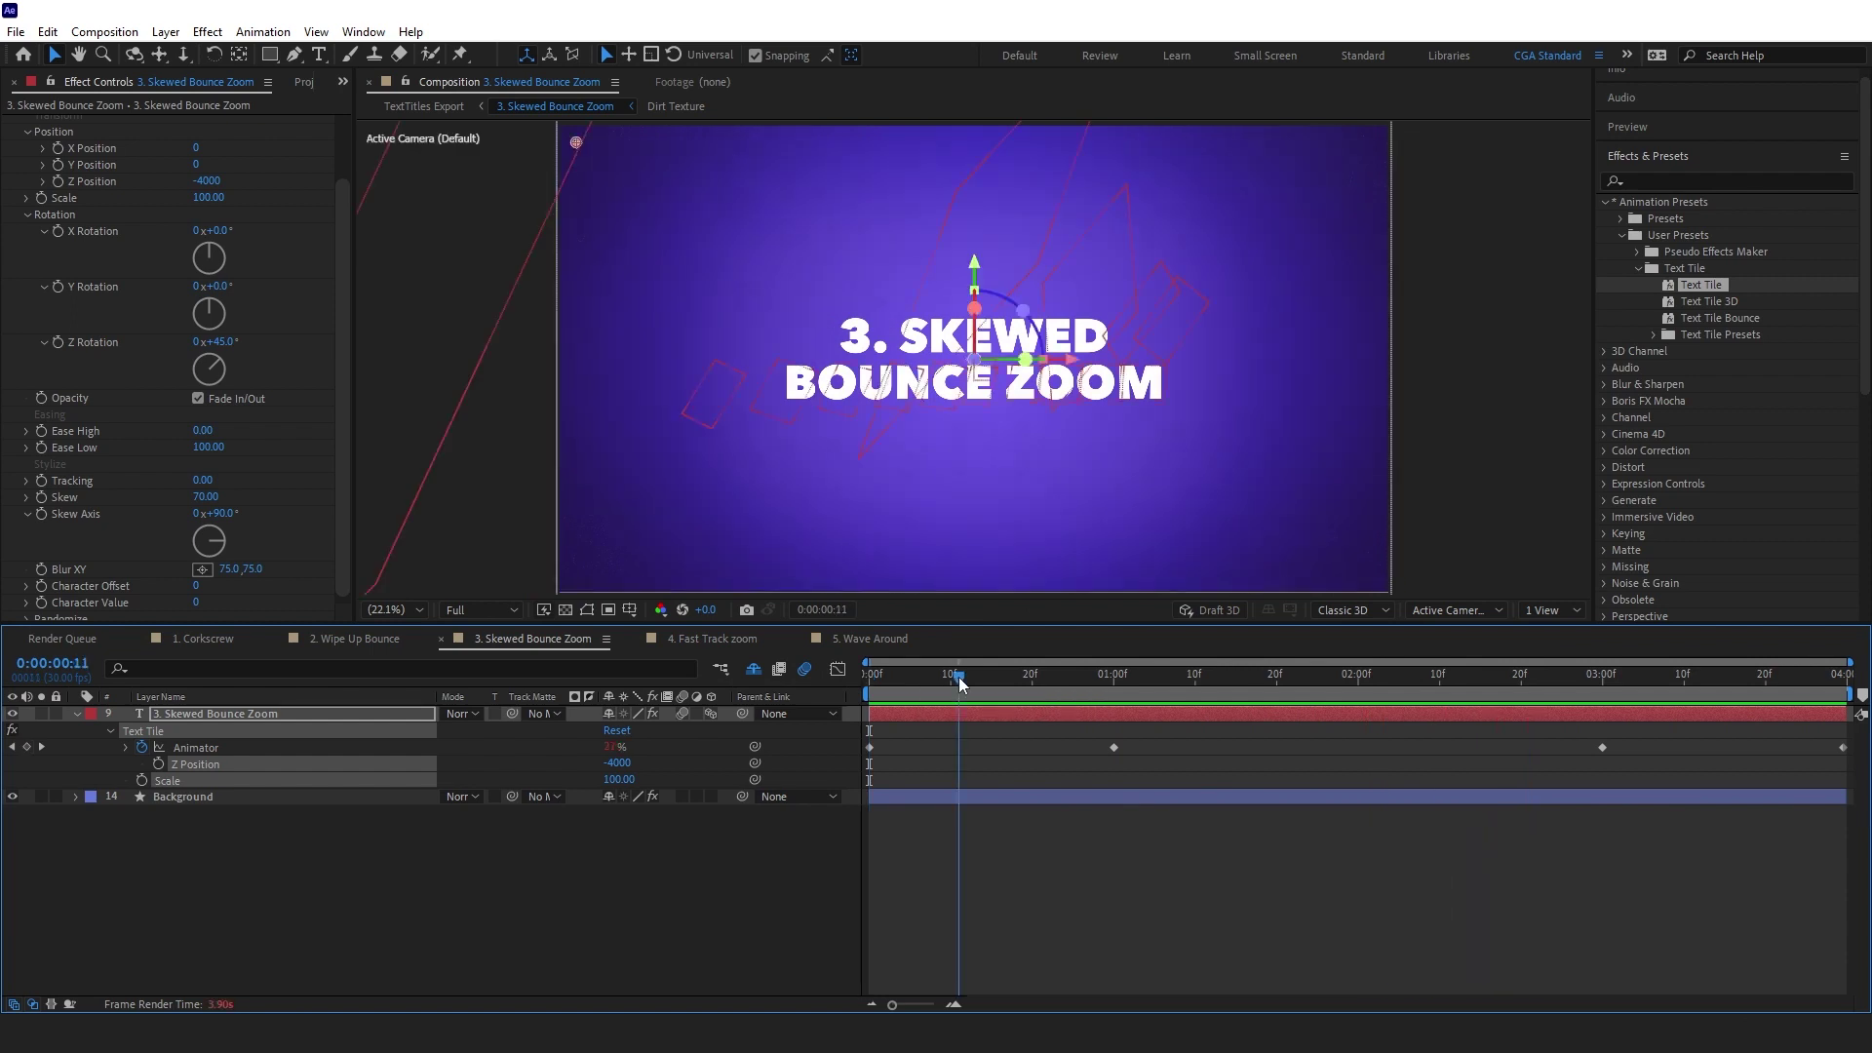
{"action": "left_click", "coordinate": [209, 451]}
{"action": "type", "text": "80"}
{"action": "left_click", "coordinate": [202, 430]}
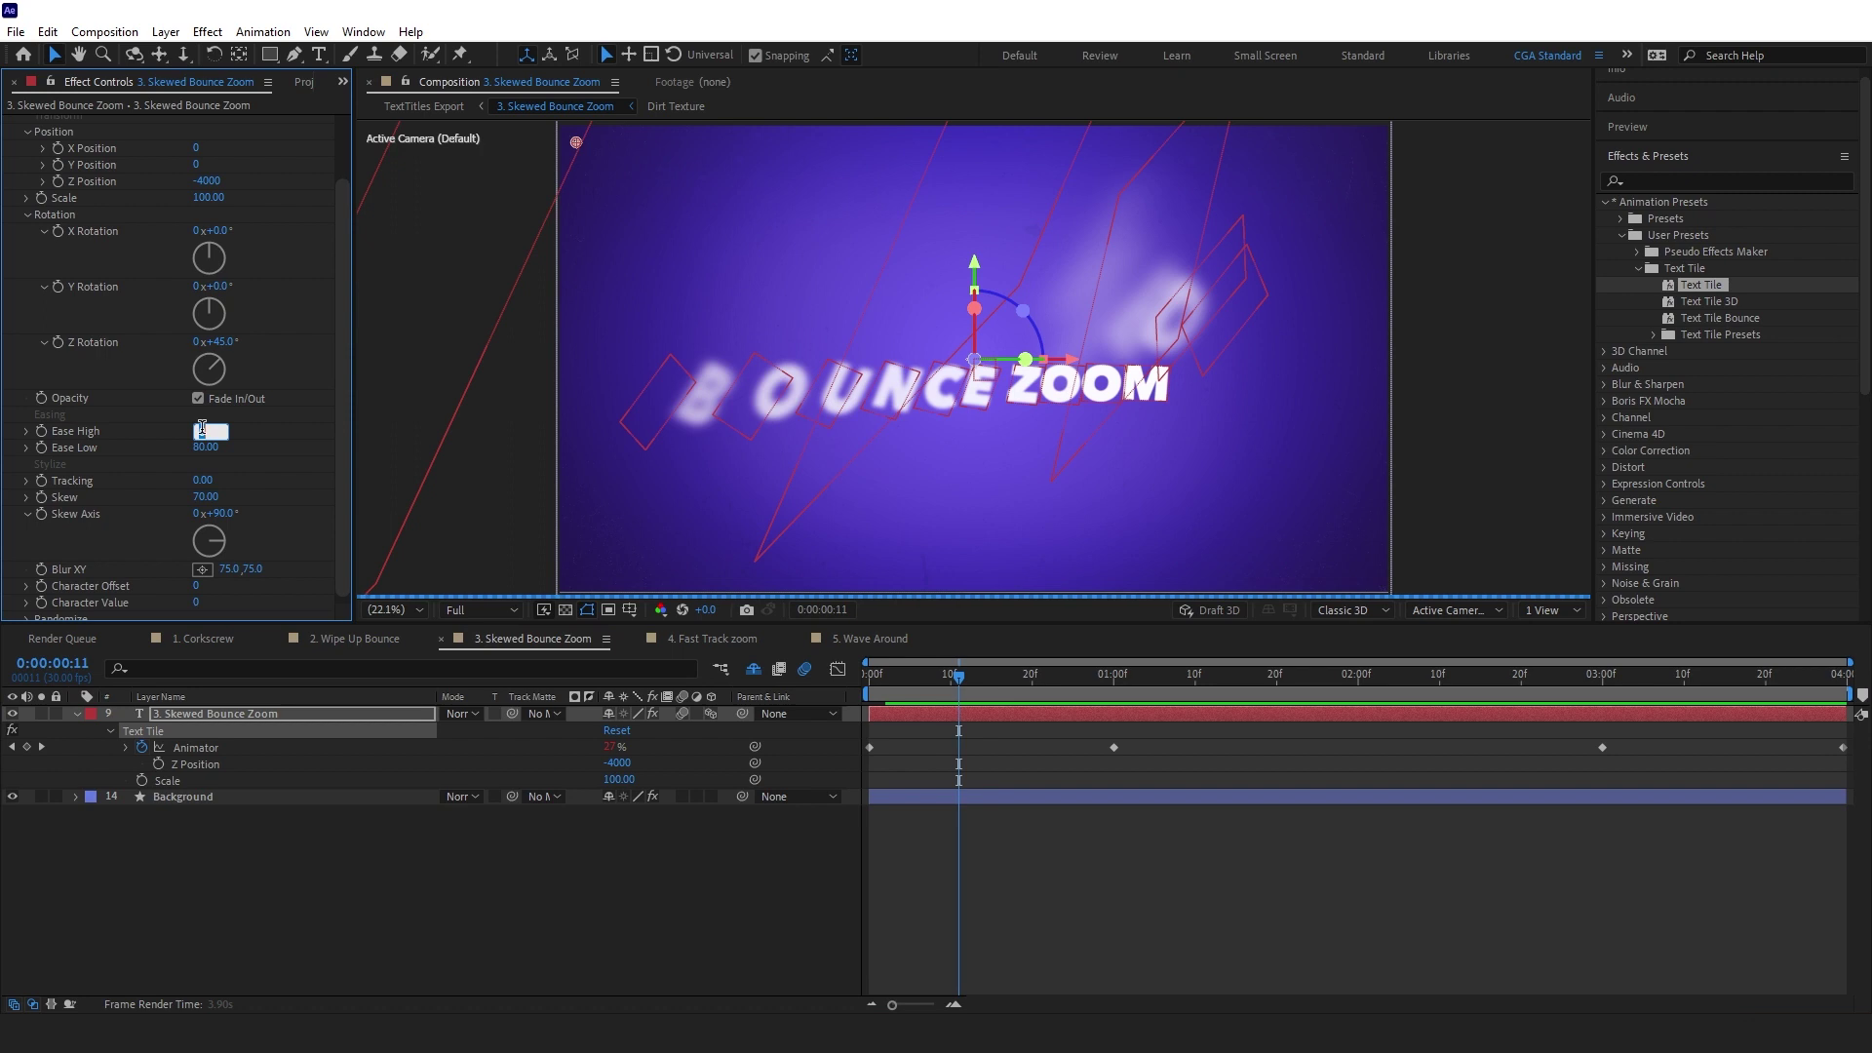
{"action": "type", "text": "-30"}
{"action": "key", "text": "Return"}
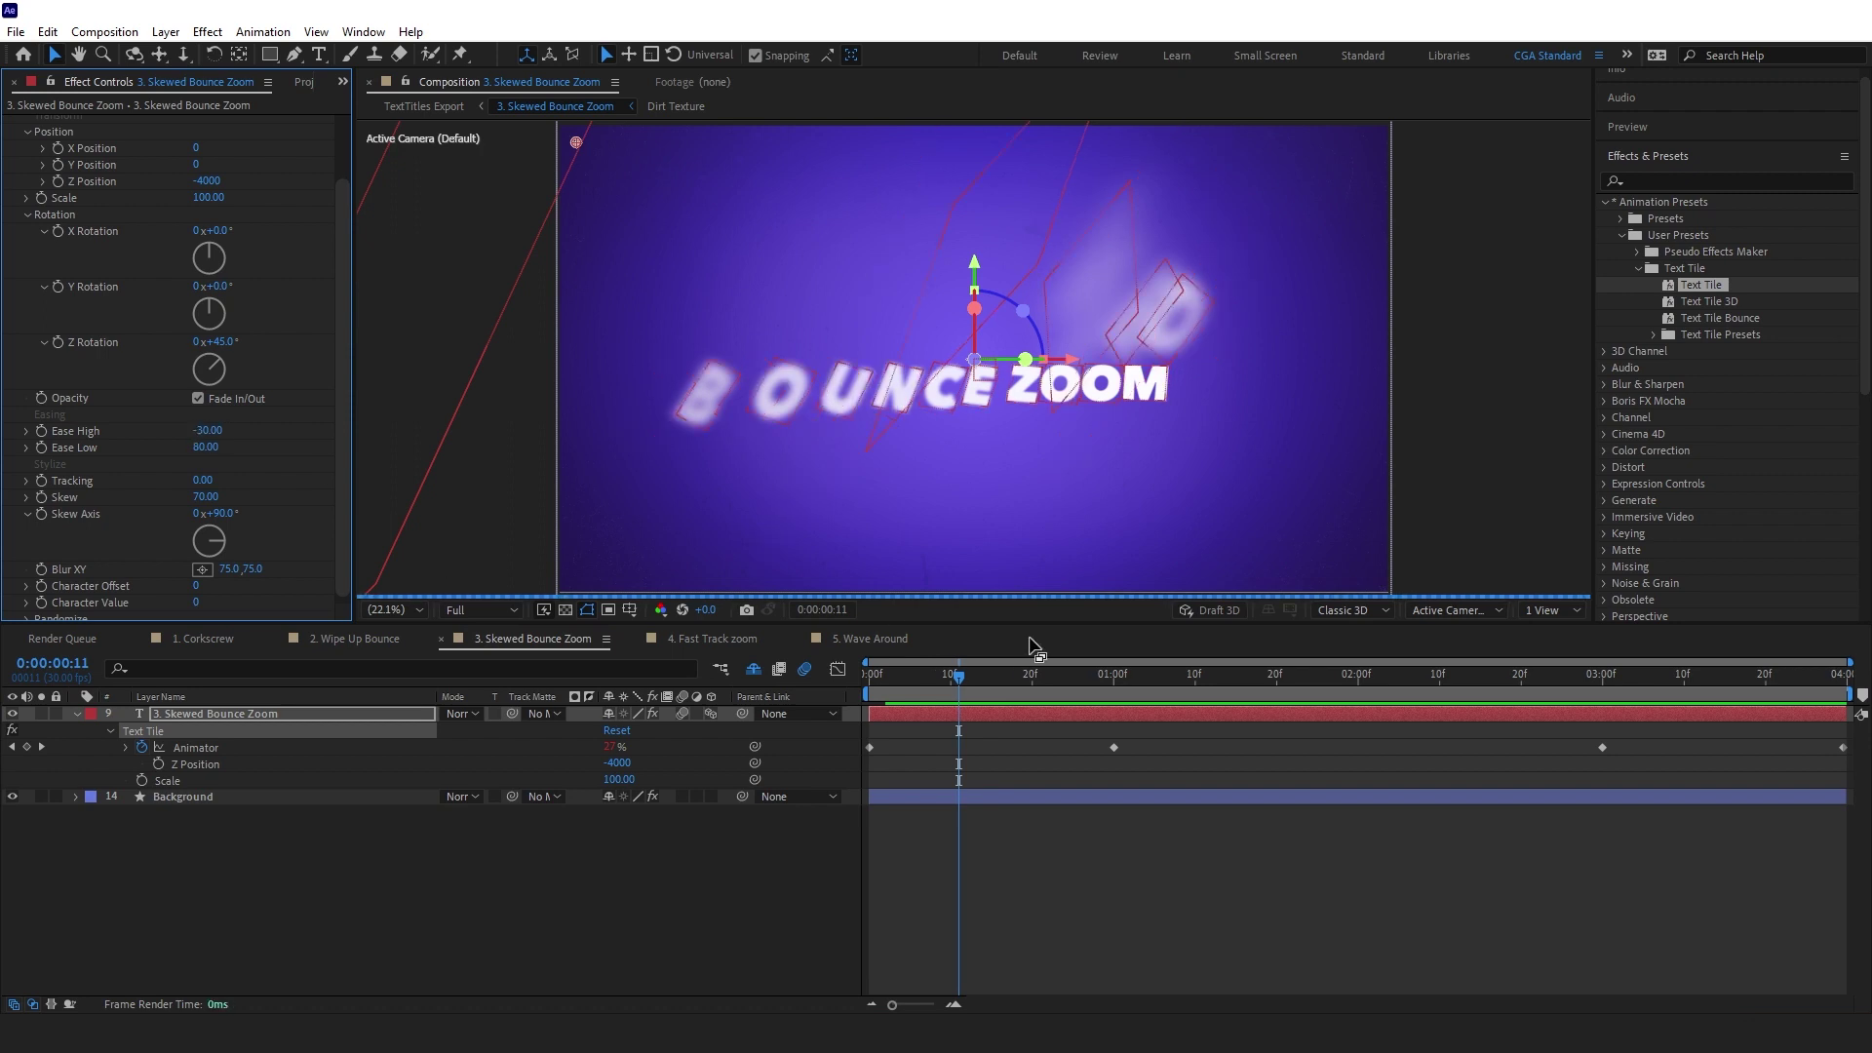
Preview the re-eased animation and move to 1:27, where the title has settled
{"action": "left_click_drag", "start_coordinate": [958, 675], "coordinate": [694, 688]}
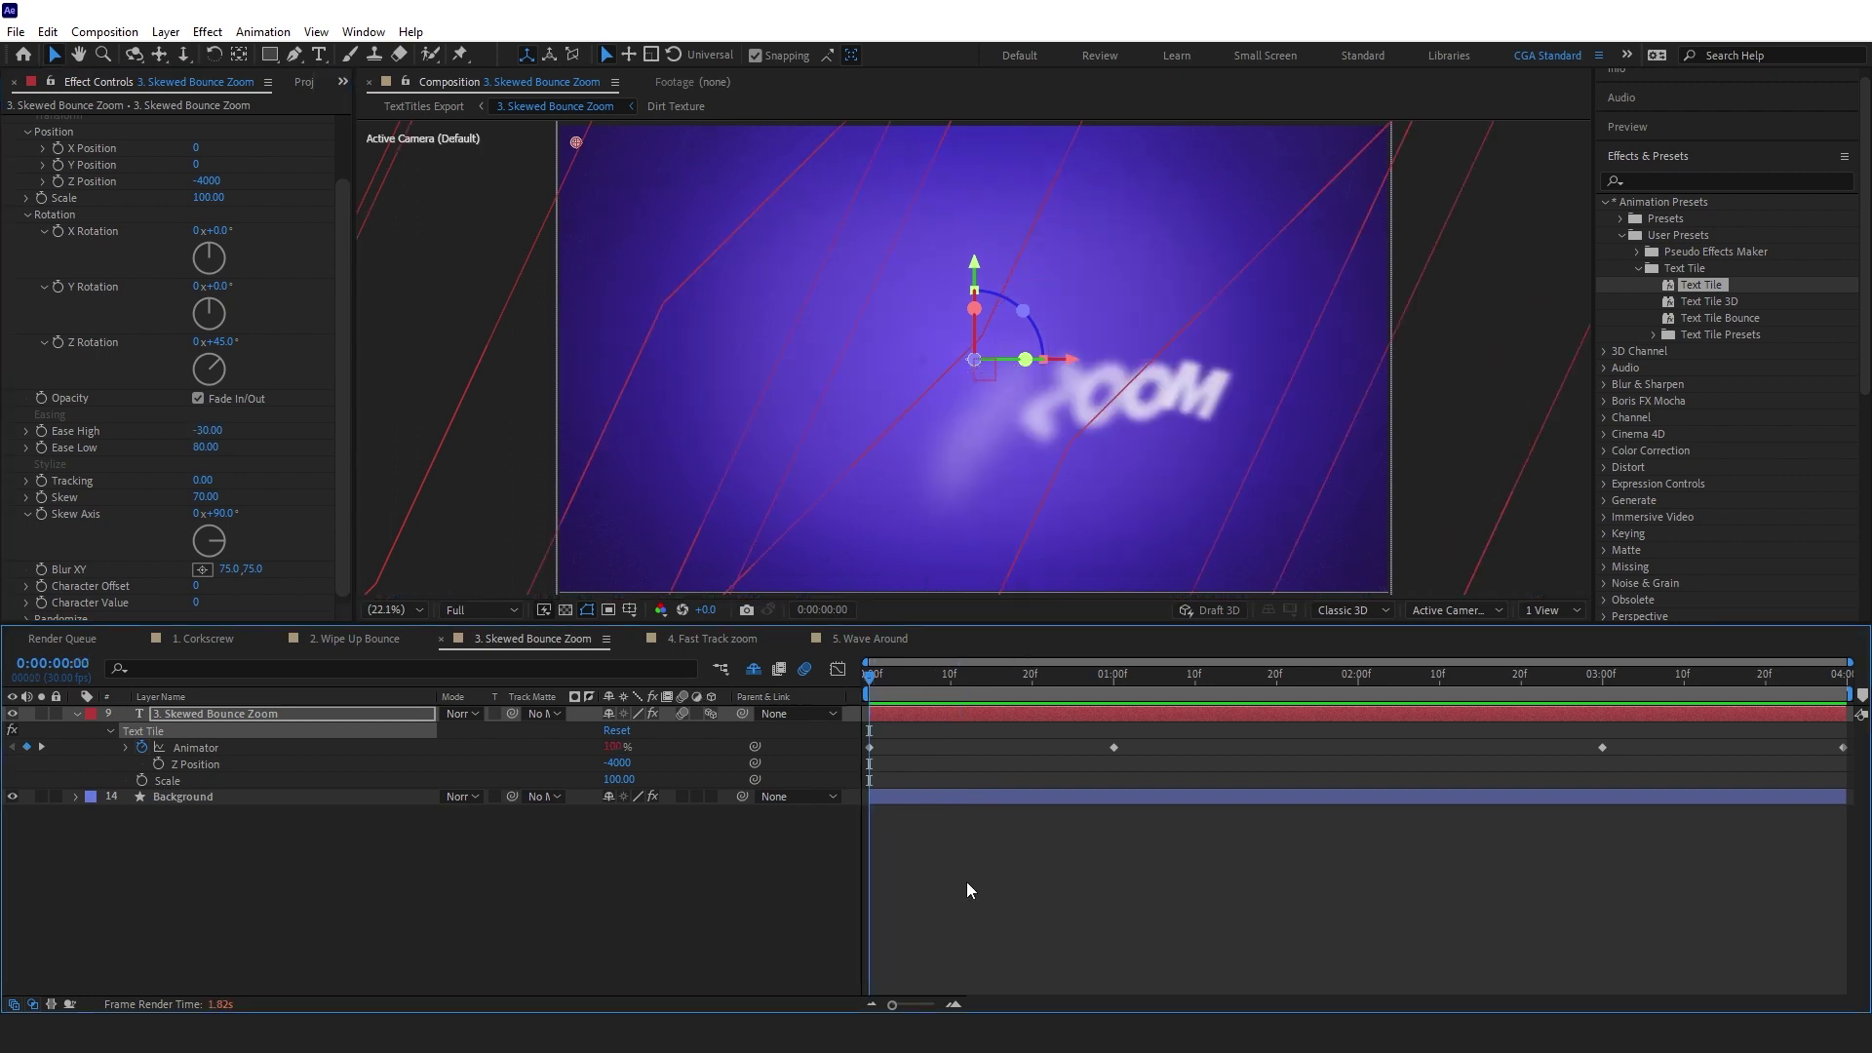
{"action": "key", "text": "space"}
{"action": "key", "text": "space"}
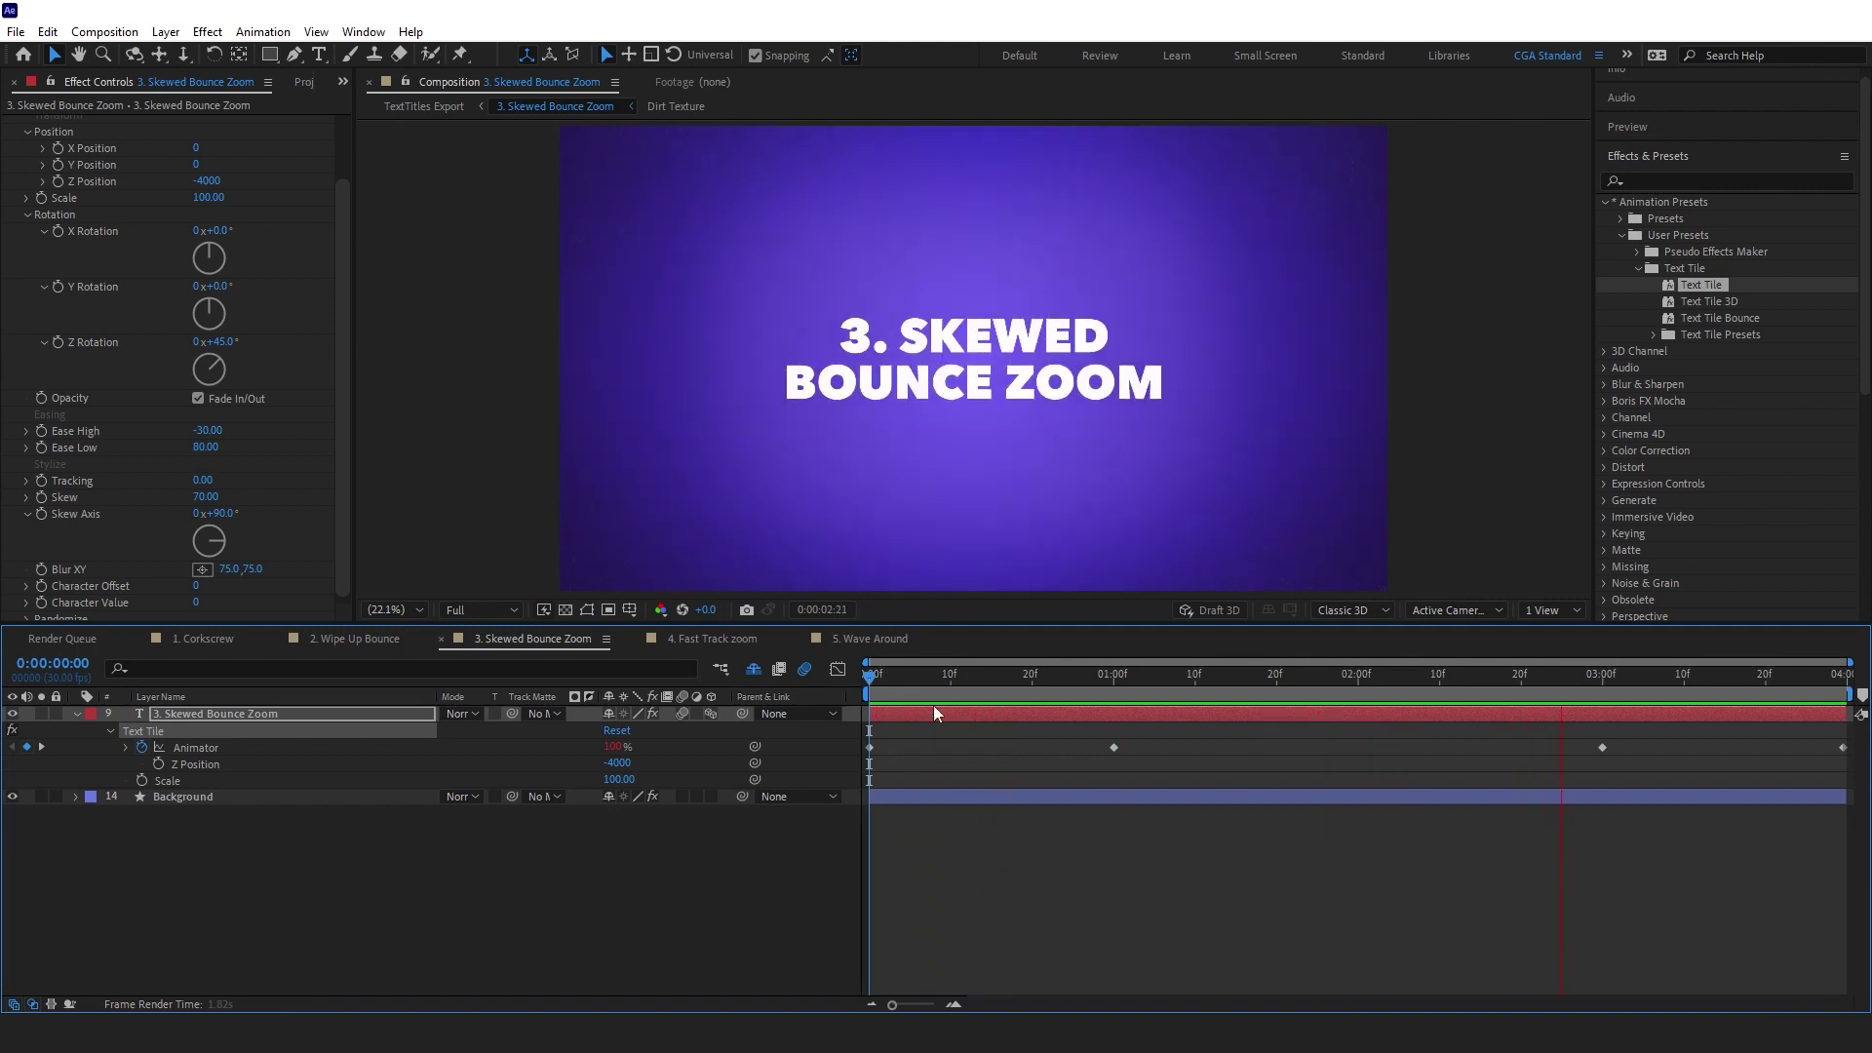
{"action": "left_click", "coordinate": [992, 674]}
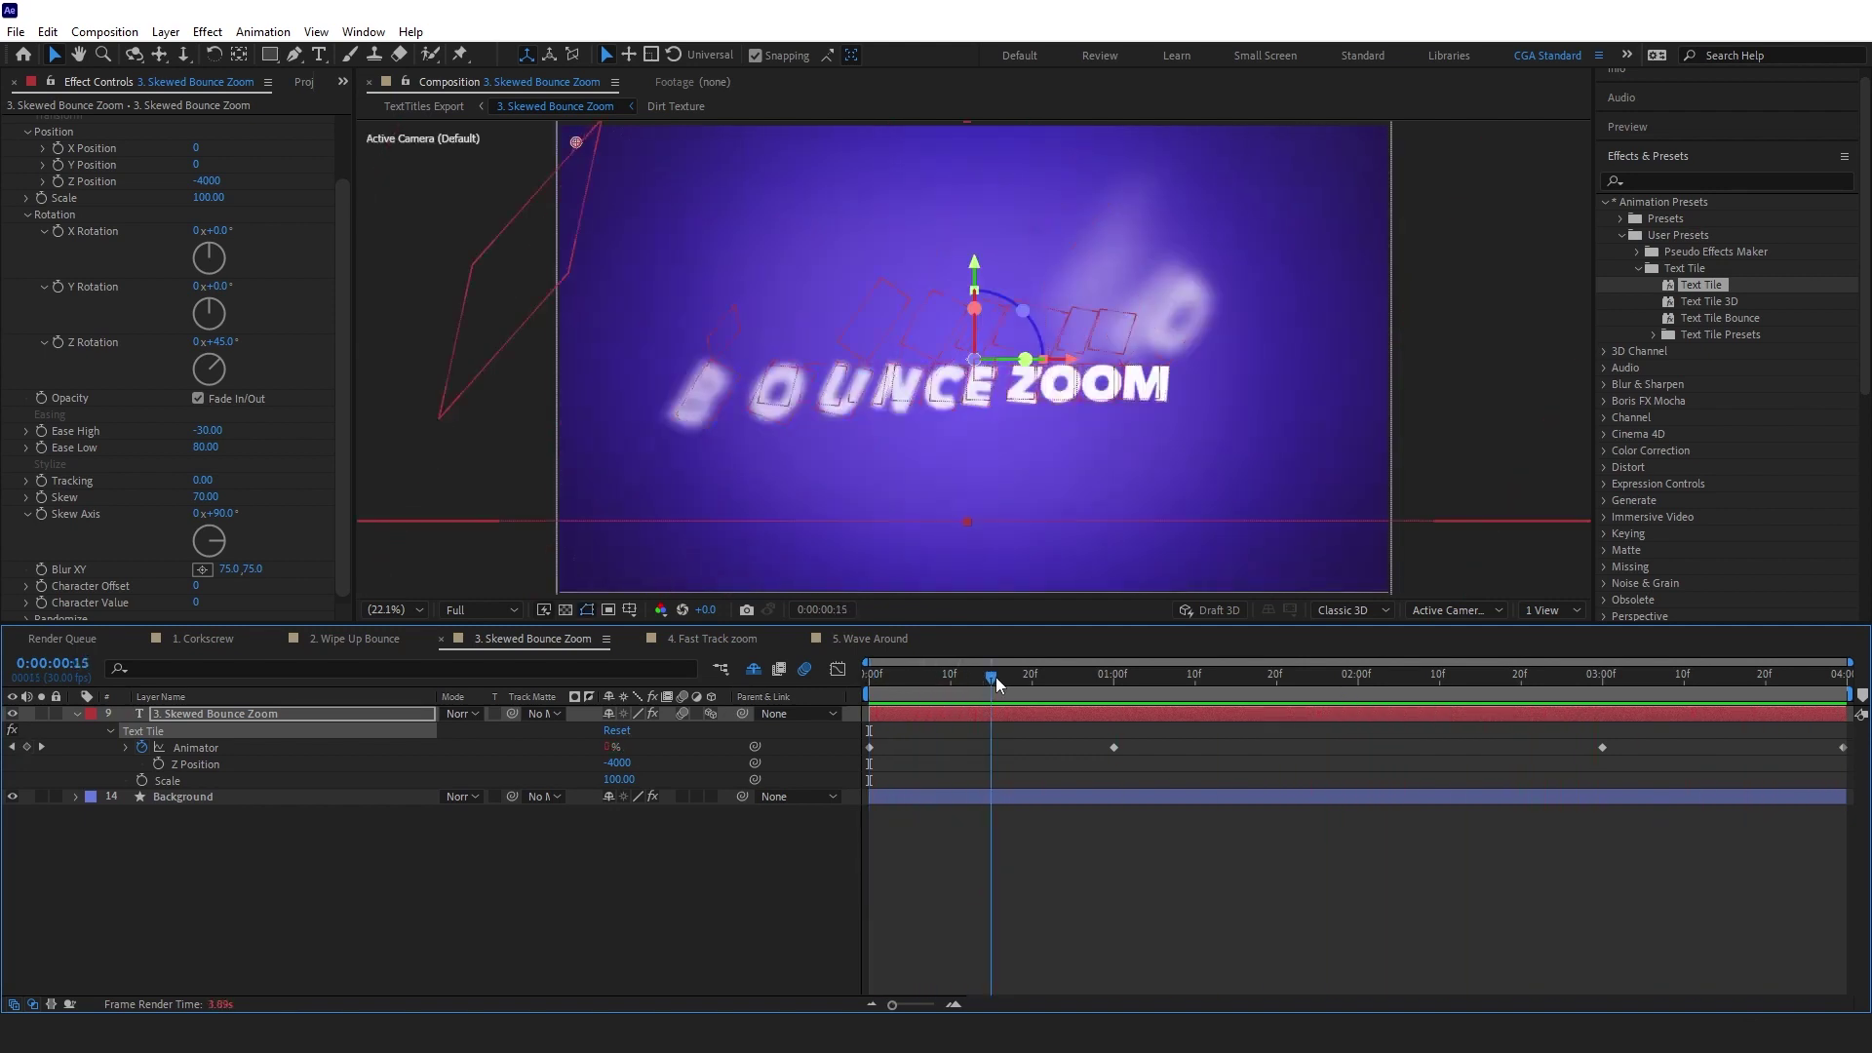
{"action": "left_click_drag", "start_coordinate": [1662, 676], "coordinate": [1735, 677]}
{"action": "left_click_drag", "start_coordinate": [1332, 686], "coordinate": [1336, 685]}
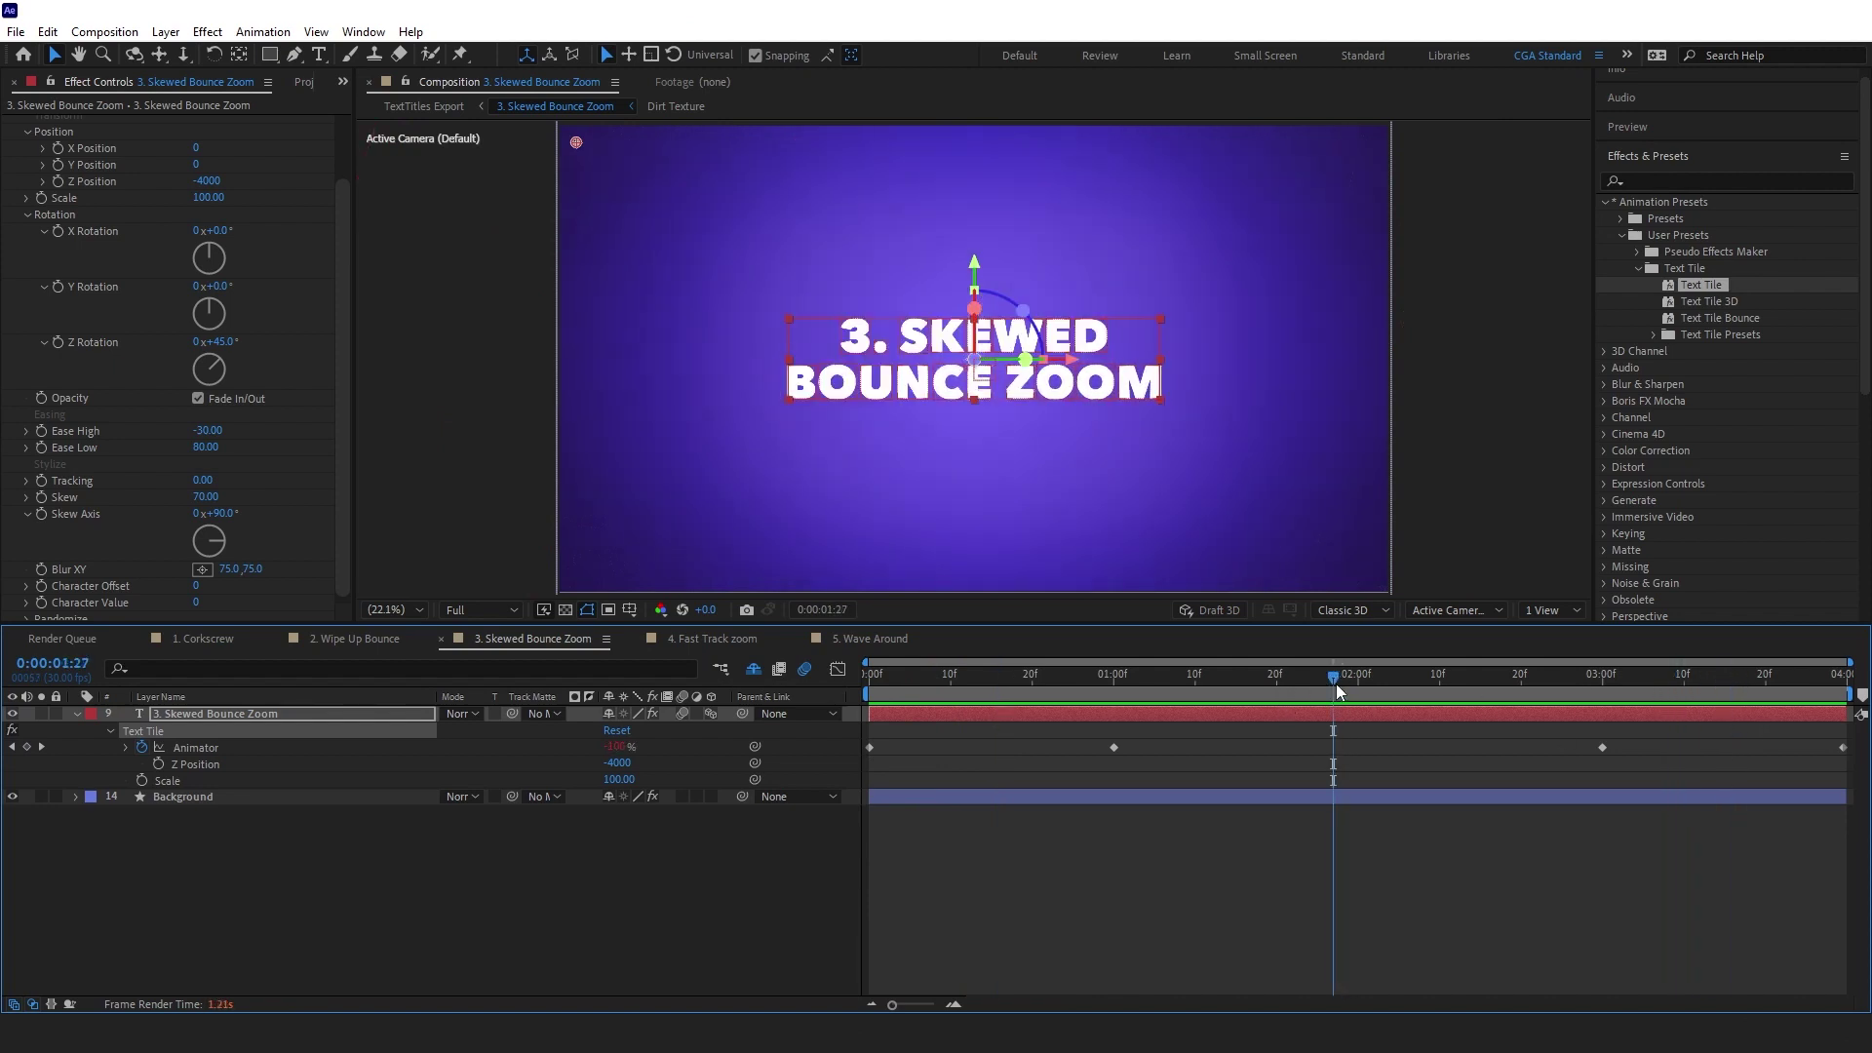
Keyframe Z Position from -4000 at 1:27 to 4000 at 1:29, and add a Scale keyframe at 1:27
{"action": "left_click", "coordinate": [54, 181]}
{"action": "key", "text": "Page_Down"}
{"action": "key", "text": "Page_Down"}
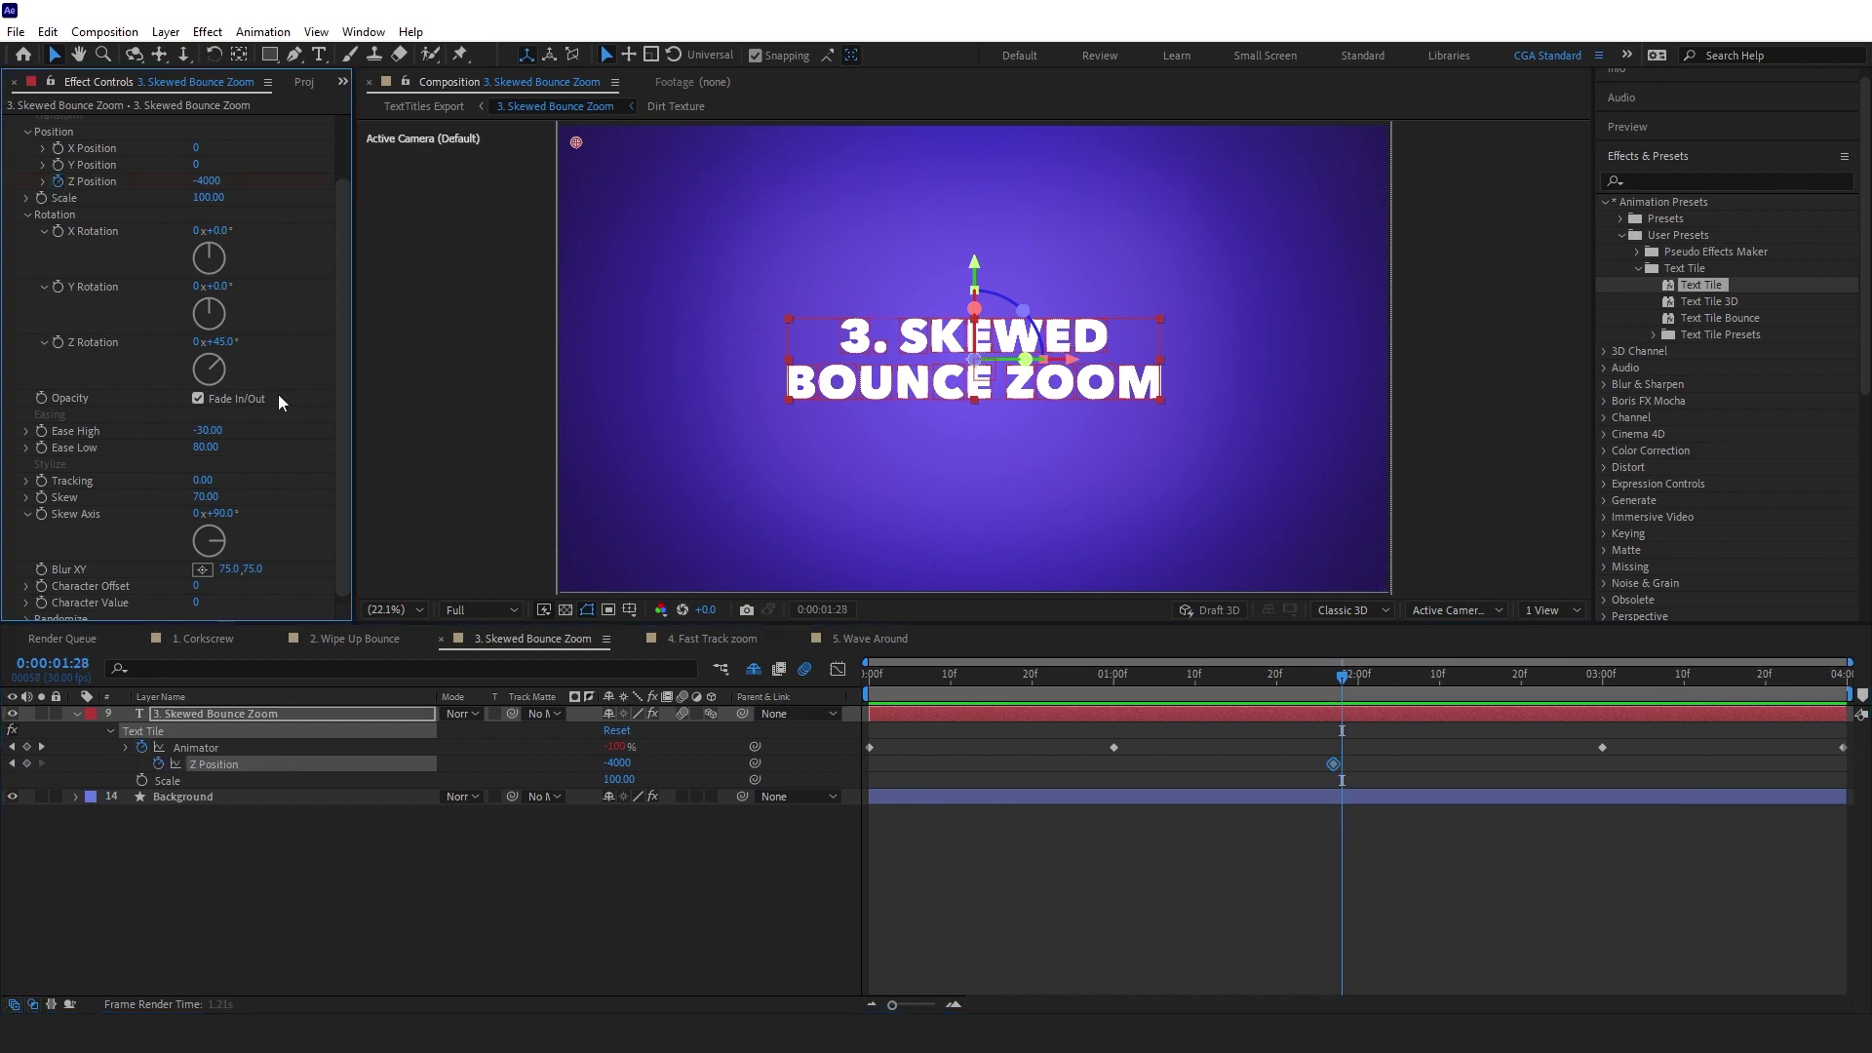
{"action": "left_click", "coordinate": [202, 183]}
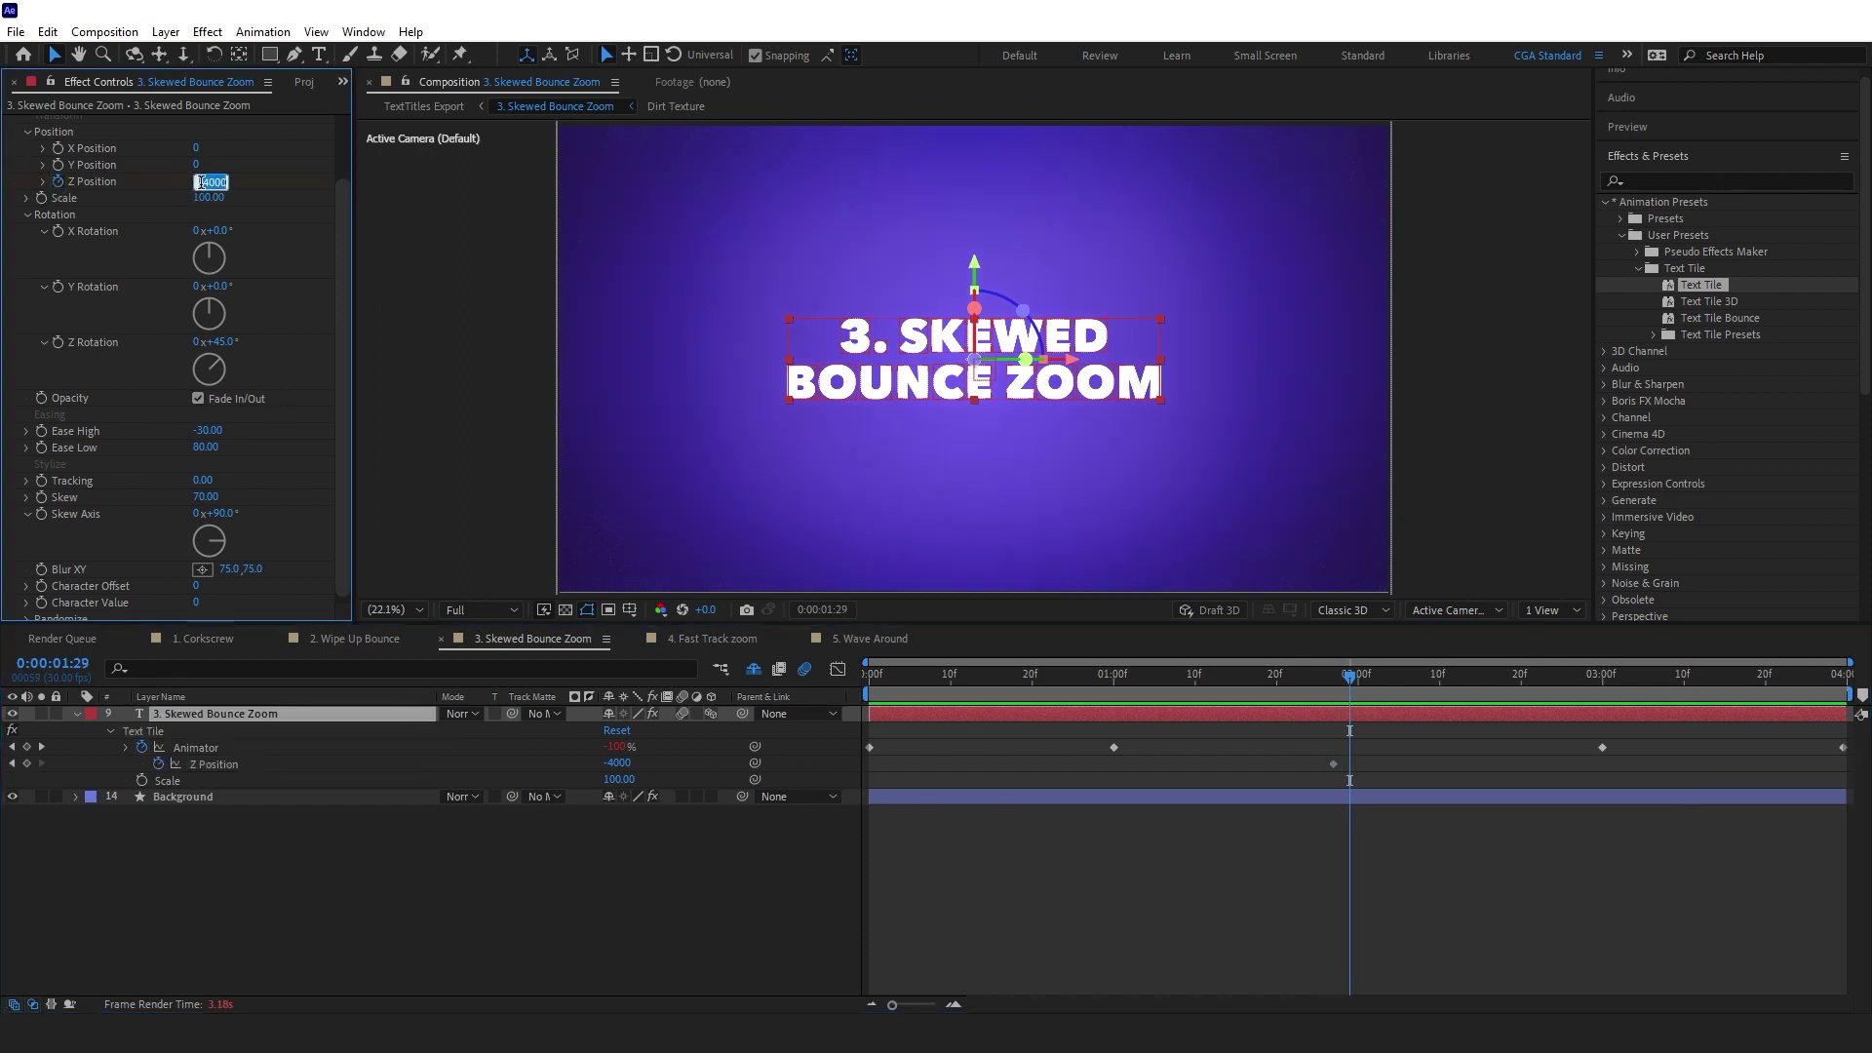
{"action": "type", "text": "-4000"}
{"action": "key", "text": "Return"}
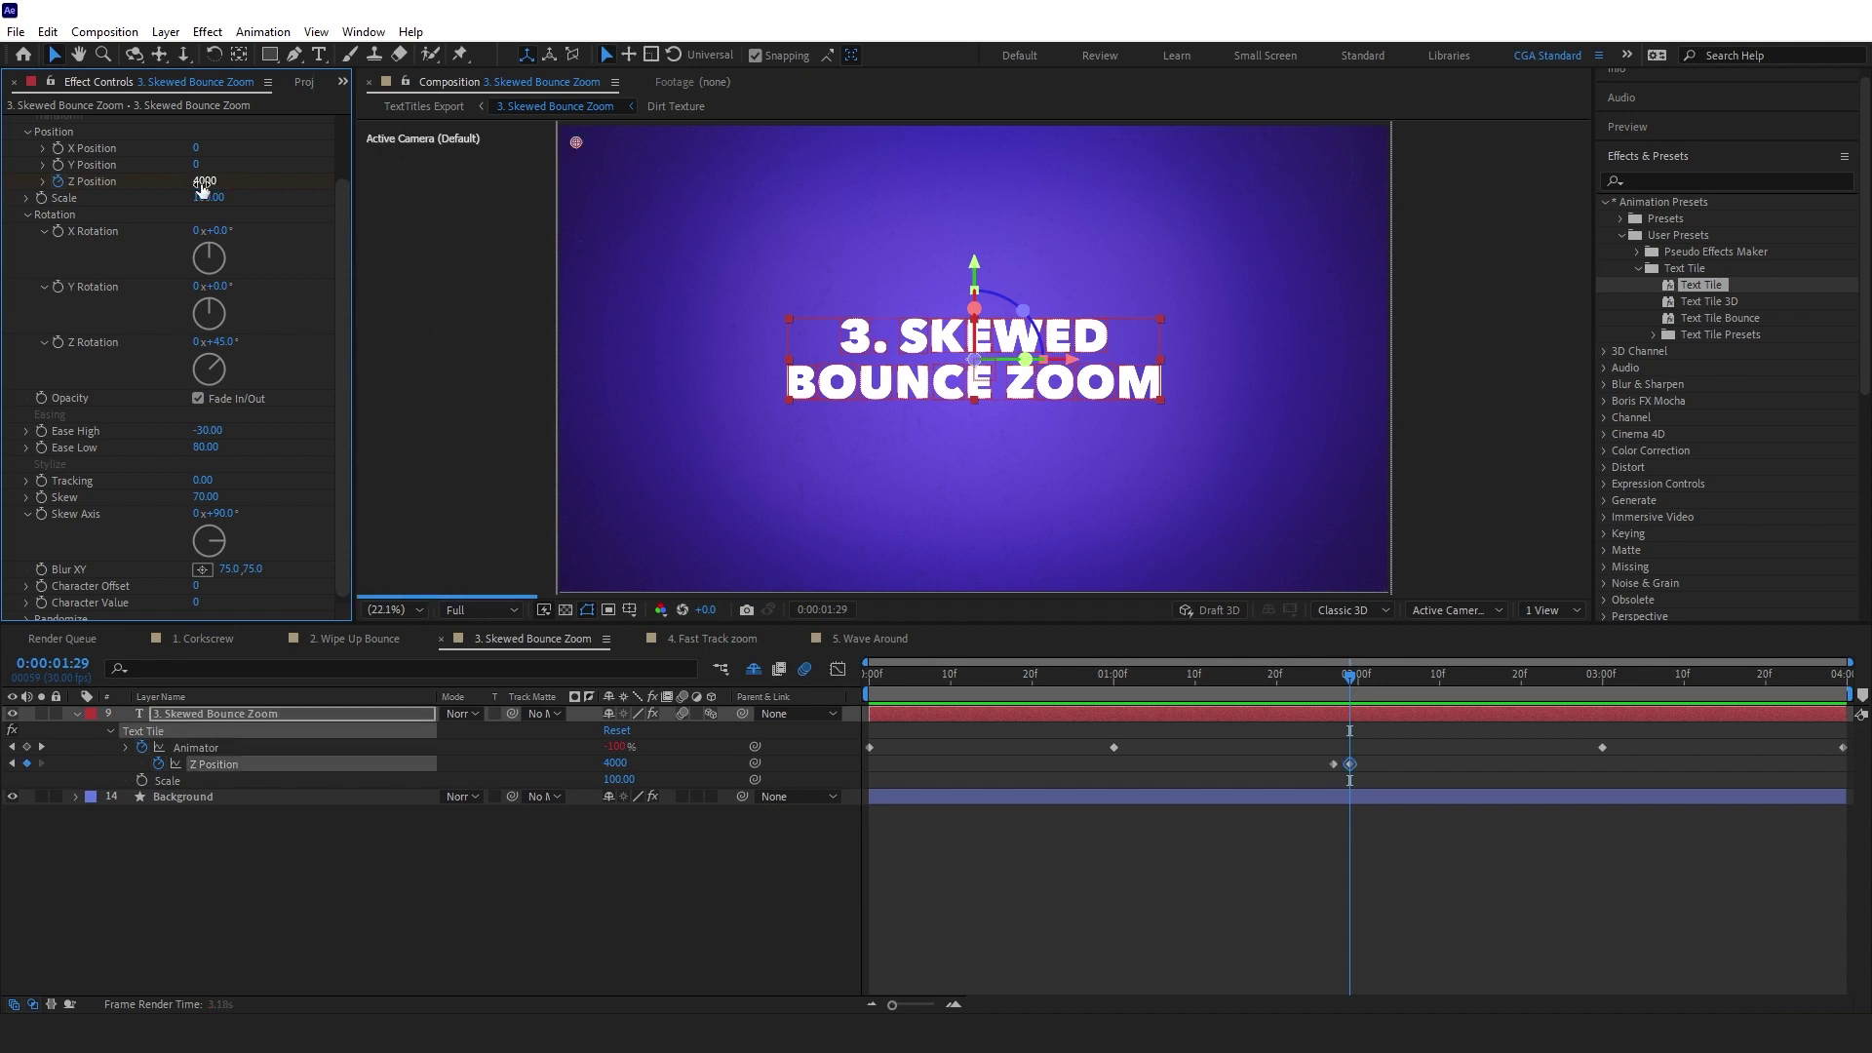
{"action": "key", "text": "Page_Up"}
{"action": "key", "text": "Page_Up"}
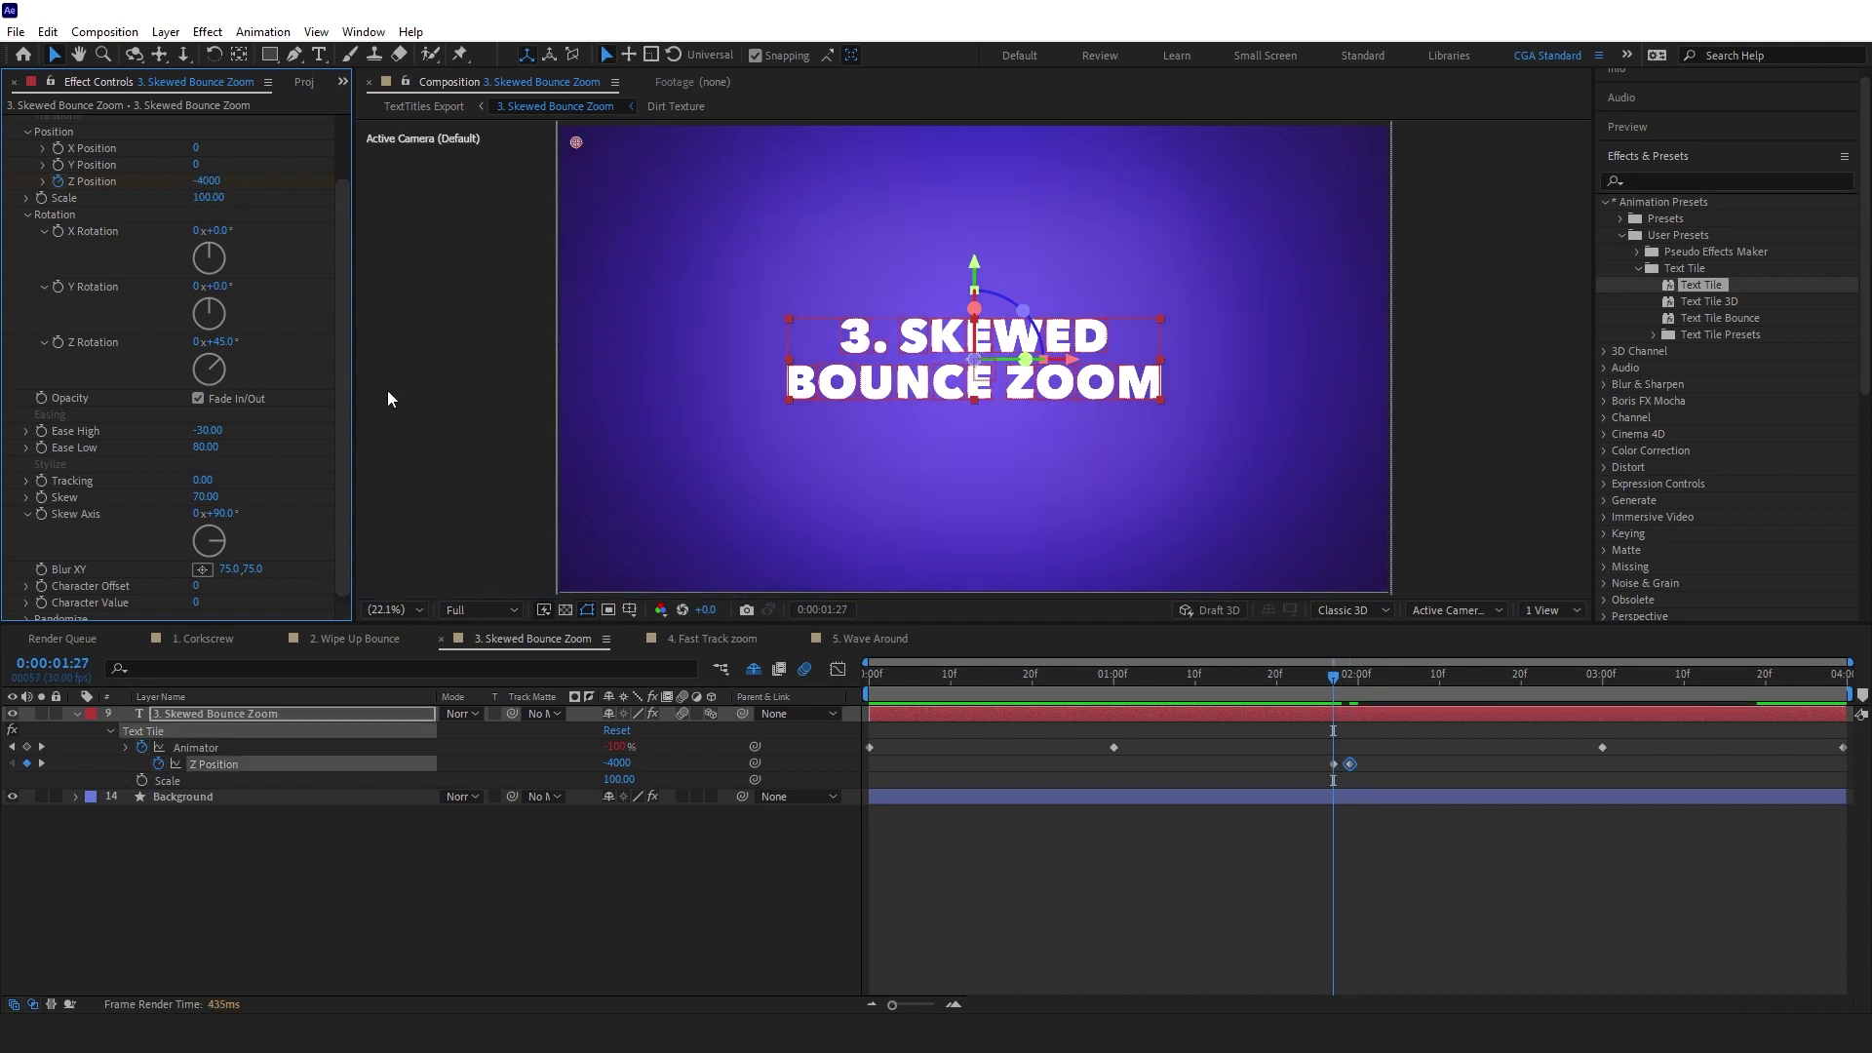
{"action": "left_click", "coordinate": [40, 199]}
{"action": "left_click", "coordinate": [44, 453]}
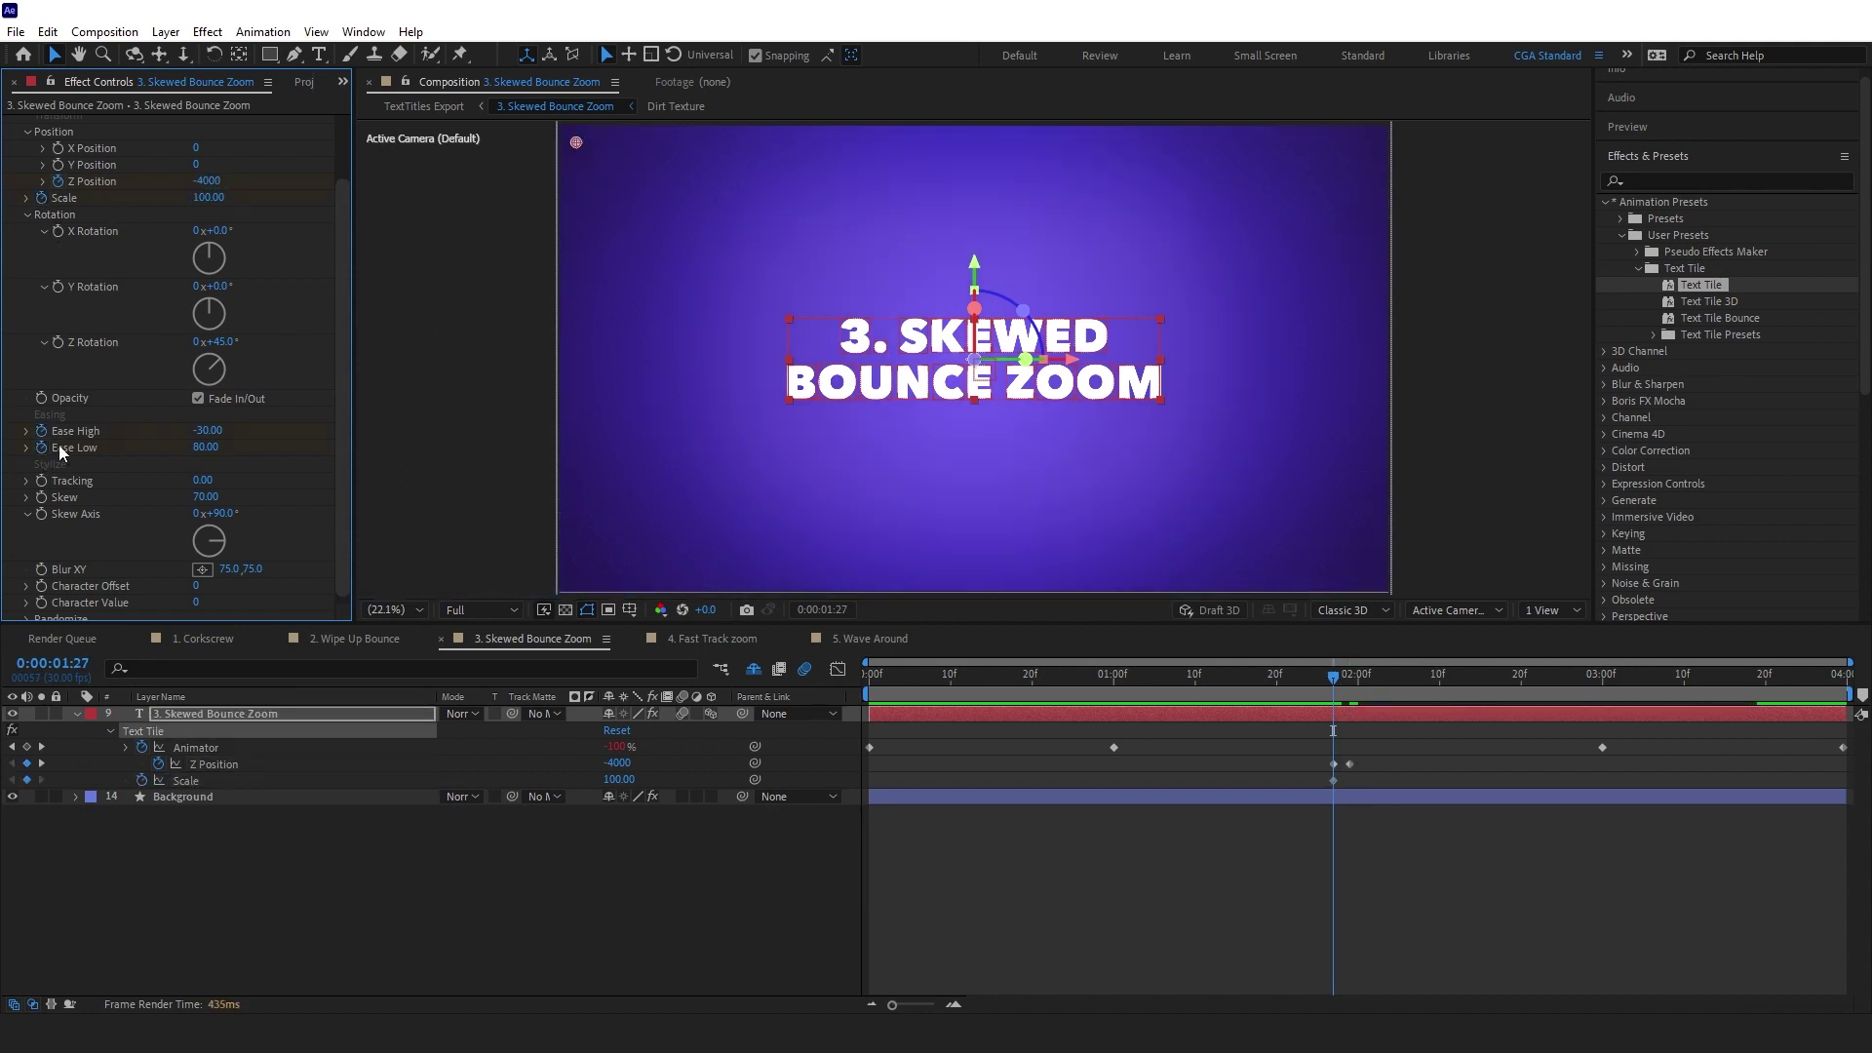
At 1:29 set Ease High 0, Ease Low 100 and Scale 0, then preview
{"action": "left_click_drag", "start_coordinate": [1336, 693], "coordinate": [1353, 692]}
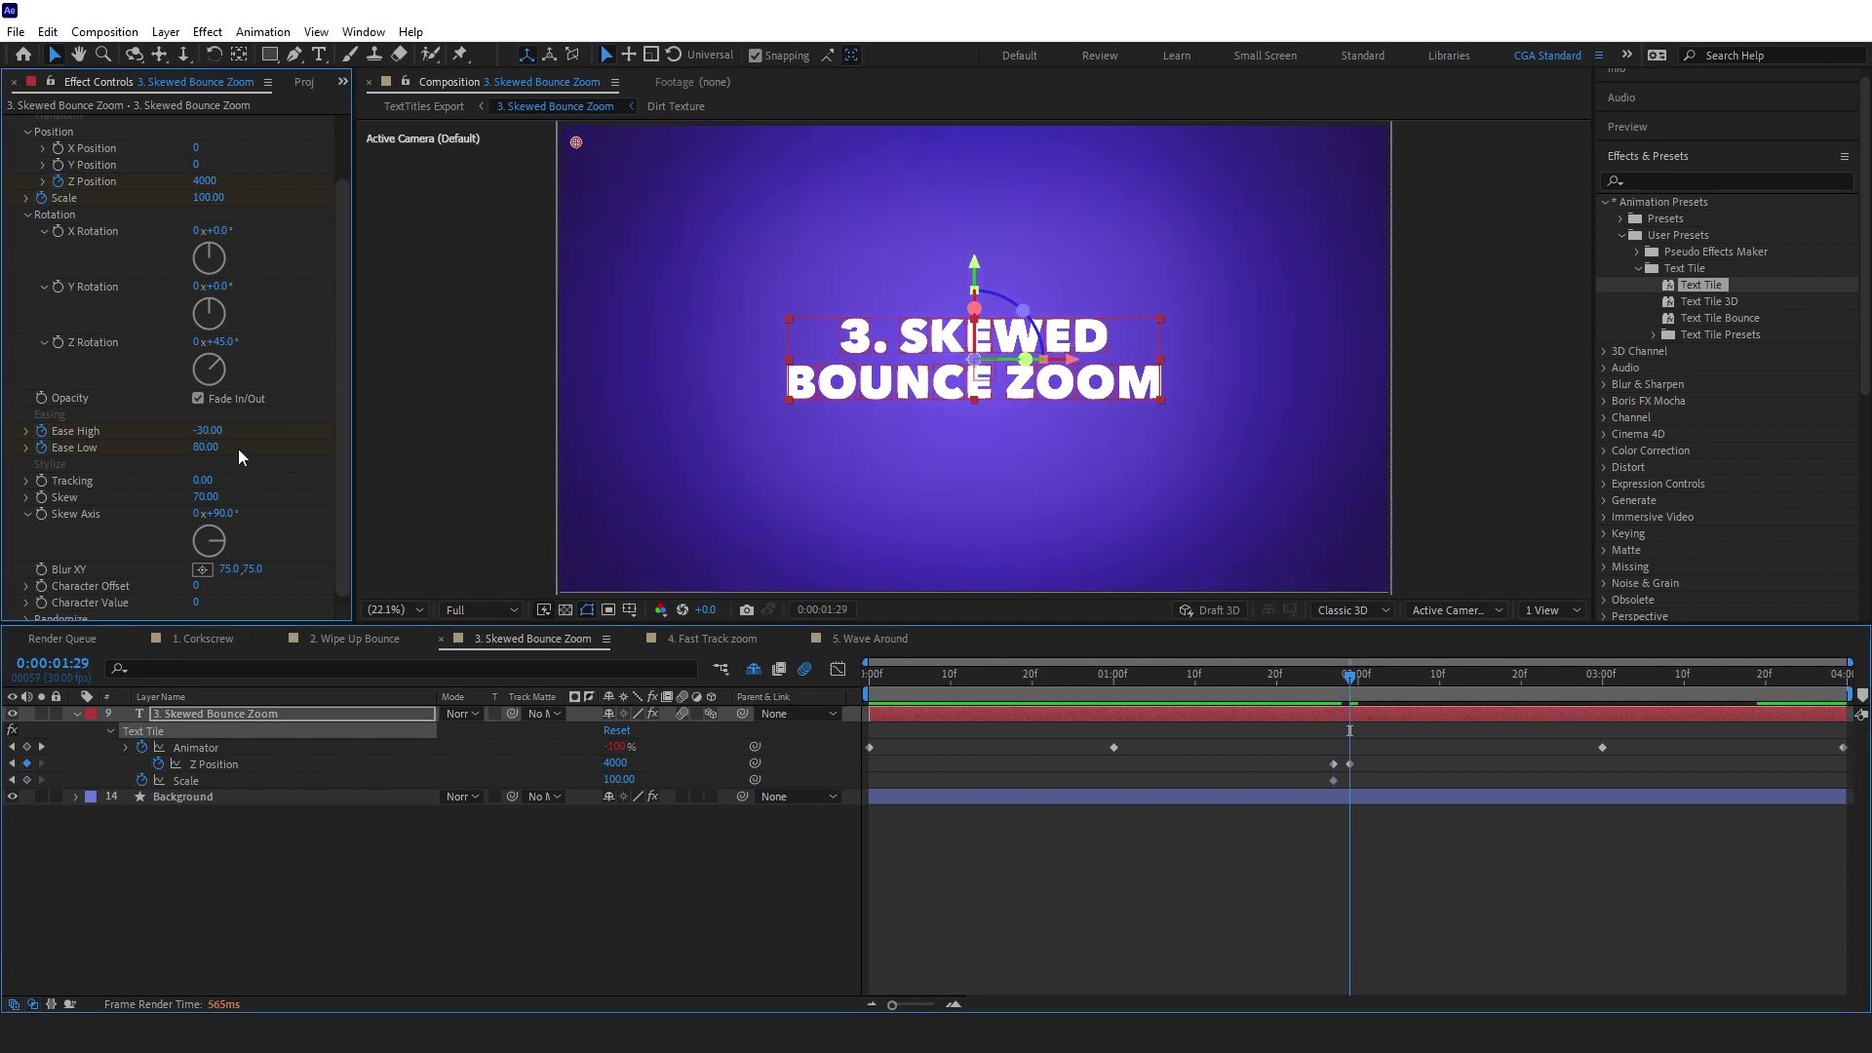
{"action": "left_click", "coordinate": [206, 430]}
{"action": "key", "text": "Return"}
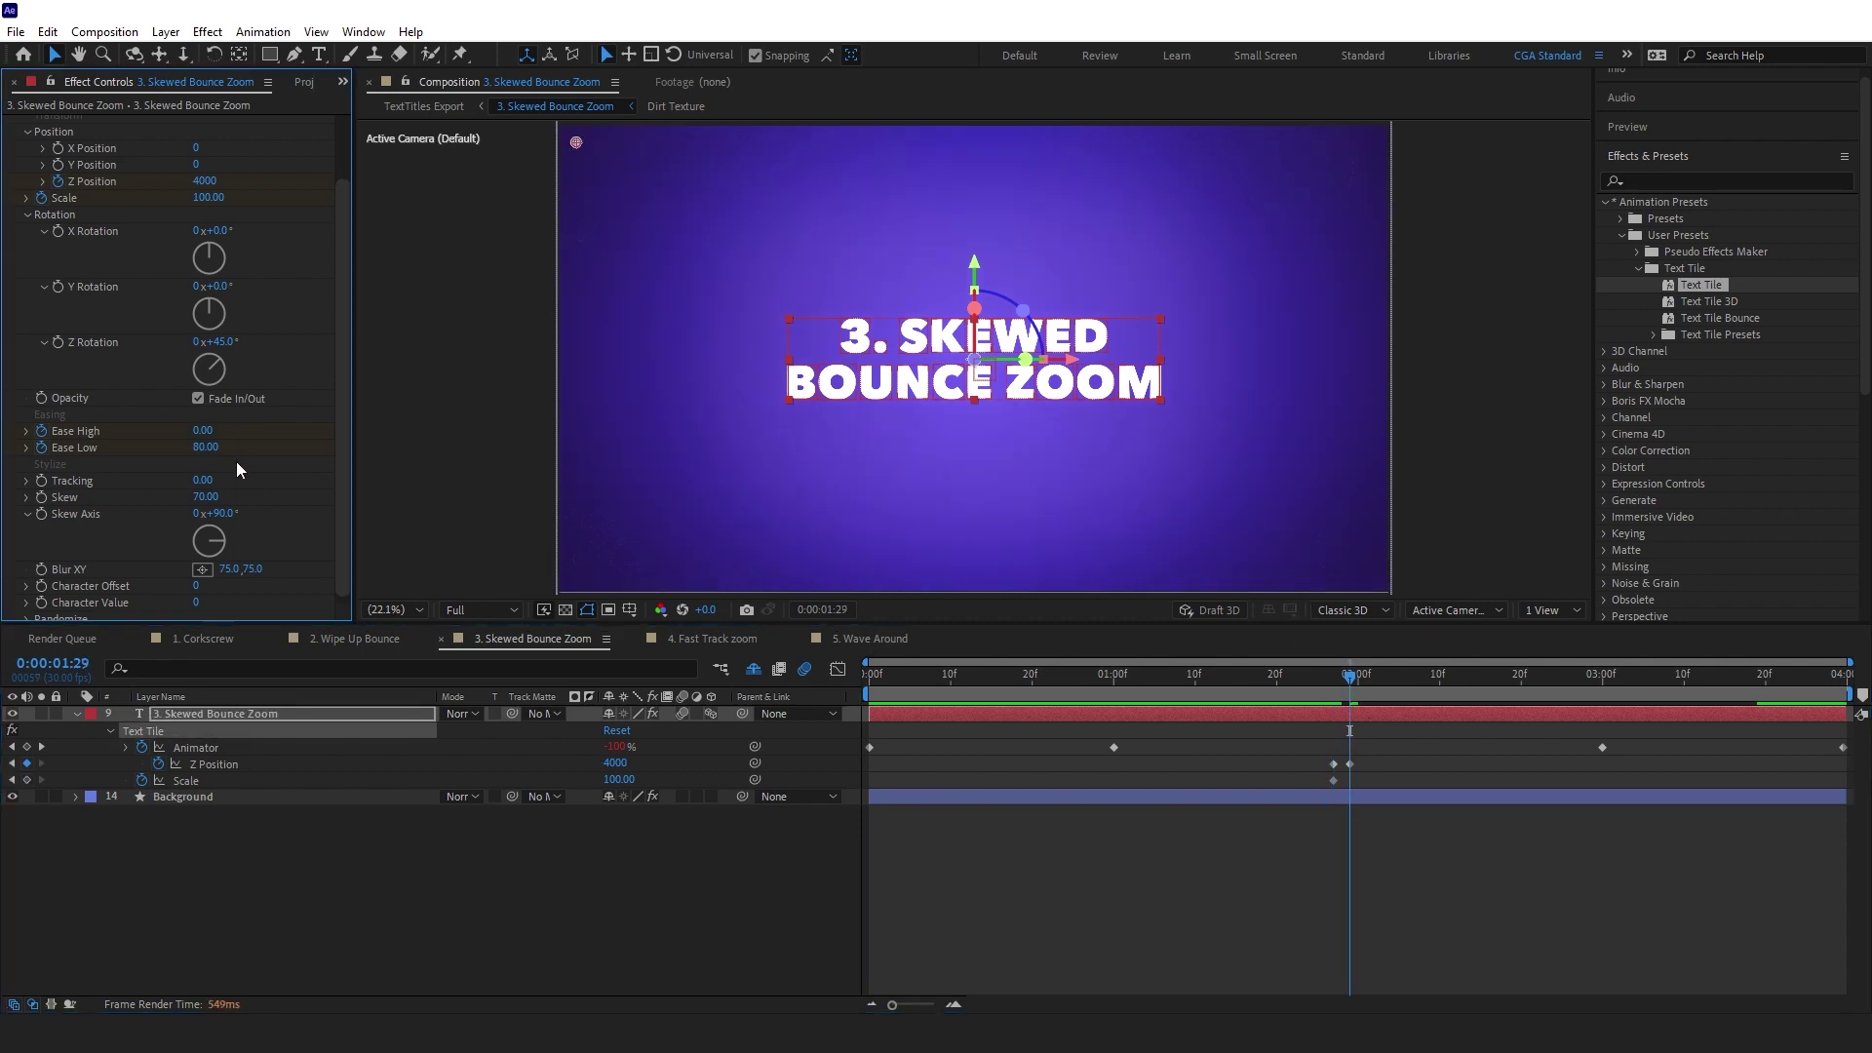
{"action": "left_click", "coordinate": [213, 447]}
{"action": "key", "text": "Return"}
{"action": "left_click", "coordinate": [212, 198]}
{"action": "type", "text": "0"}
{"action": "key", "text": "Return"}
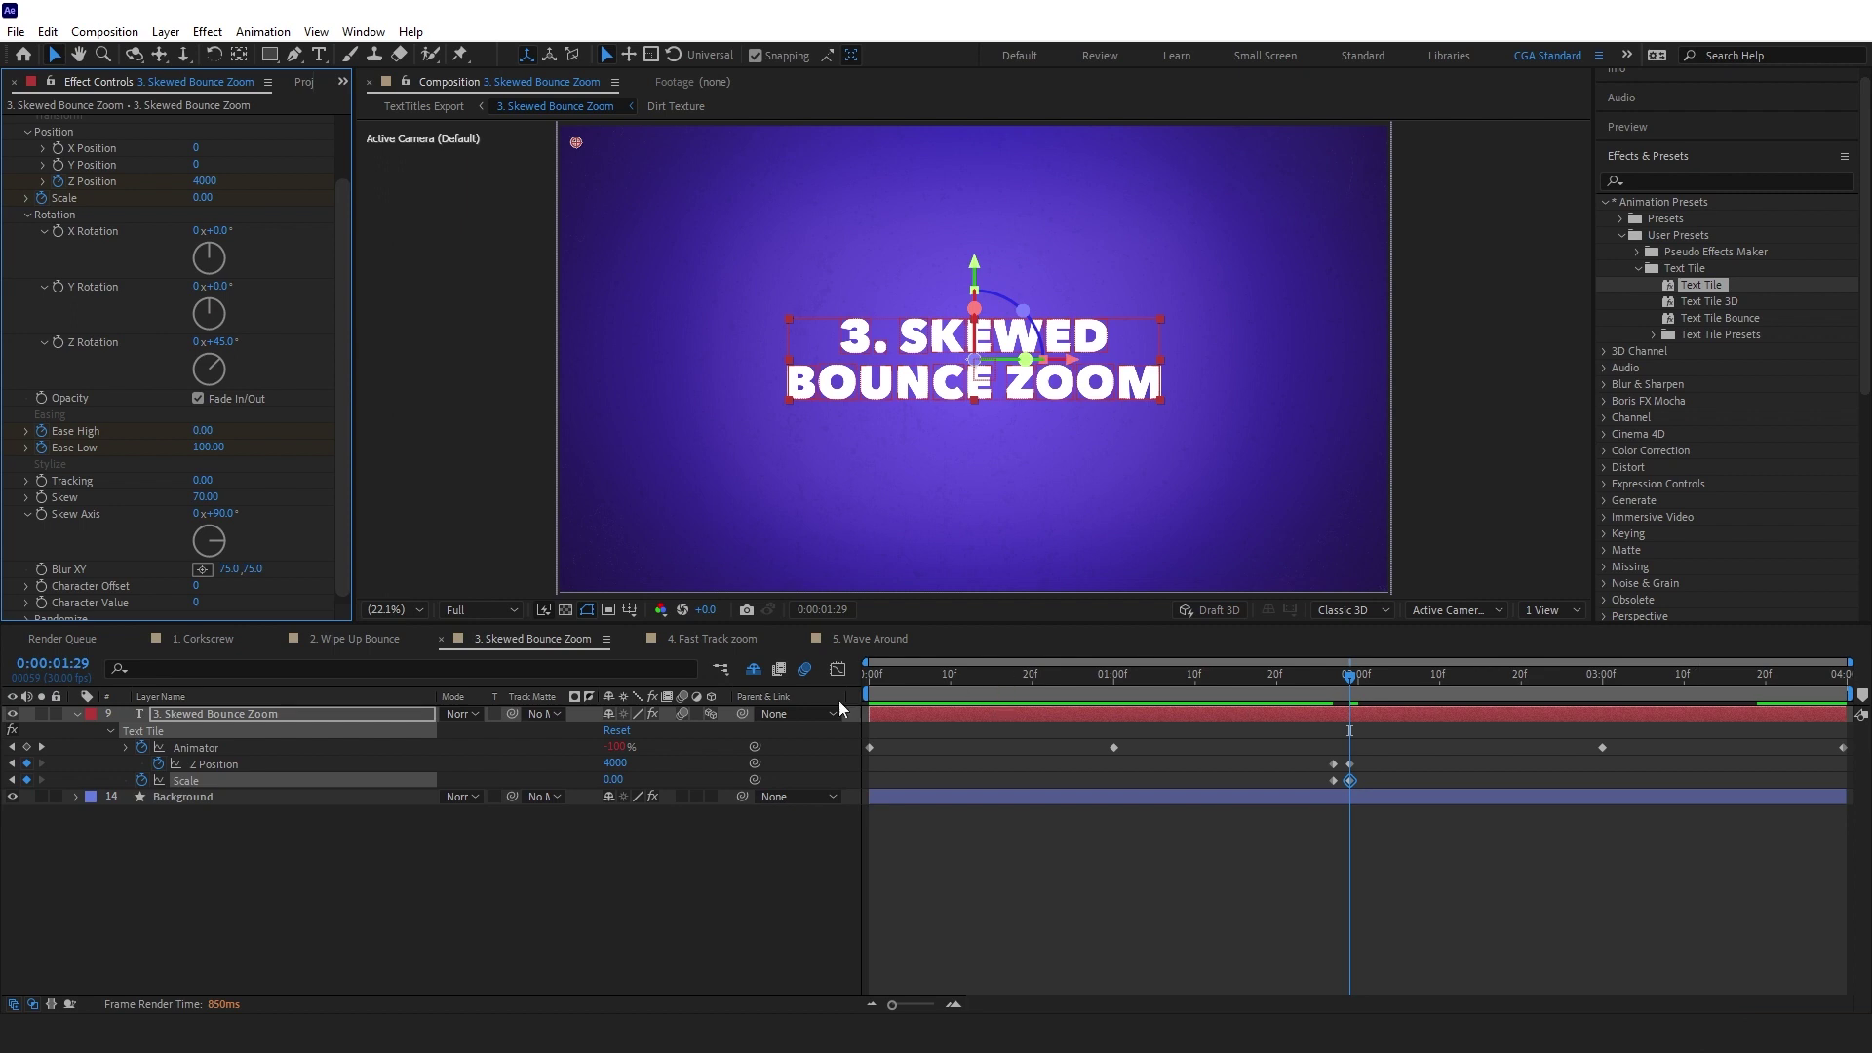
{"action": "key", "text": "space"}
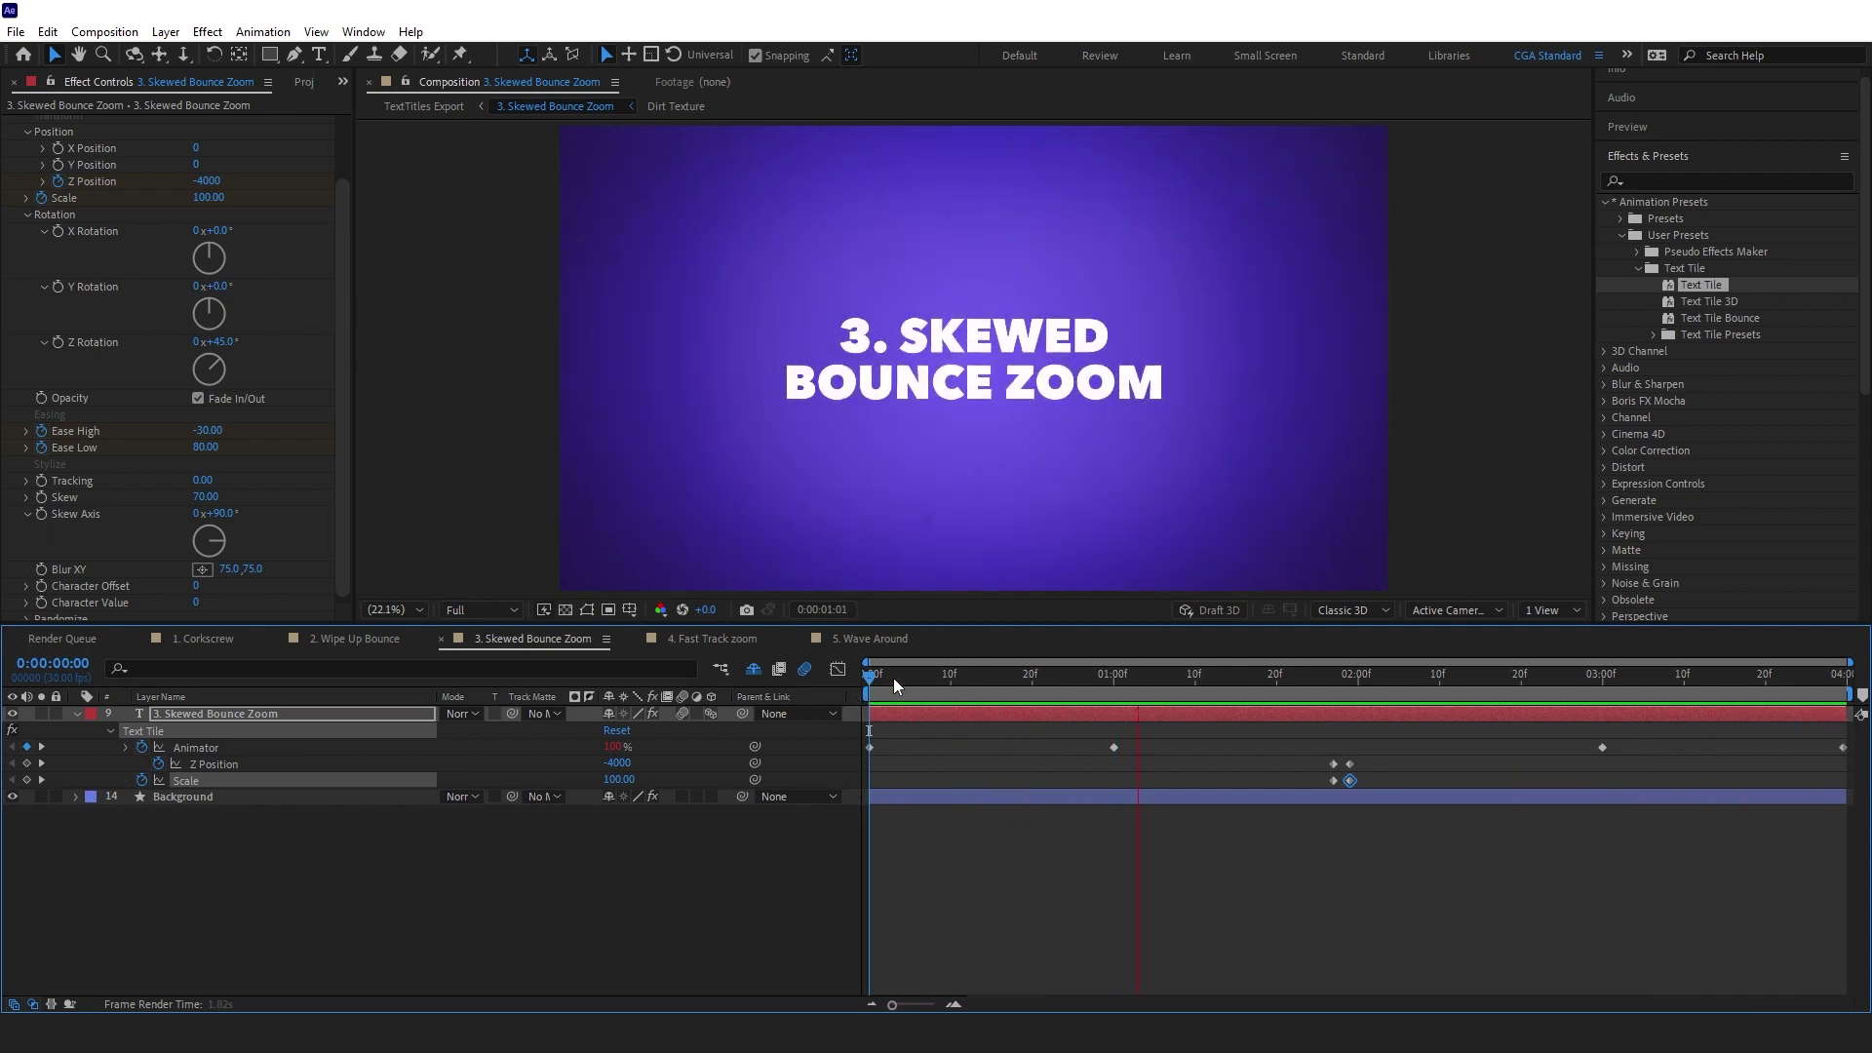
Collapse the Text Tile effect and apply the Text Tile Bounce preset to the title layer
{"action": "mouse_move", "coordinate": [893, 677]}
{"action": "left_mouse_down"}
{"action": "mouse_move", "coordinate": [1004, 671]}
{"action": "mouse_move", "coordinate": [866, 682]}
{"action": "left_mouse_up"}
{"action": "scroll", "coordinate": [78, 222], "scroll_direction": "up", "scroll_amount": 3}
{"action": "left_click", "coordinate": [102, 336]}
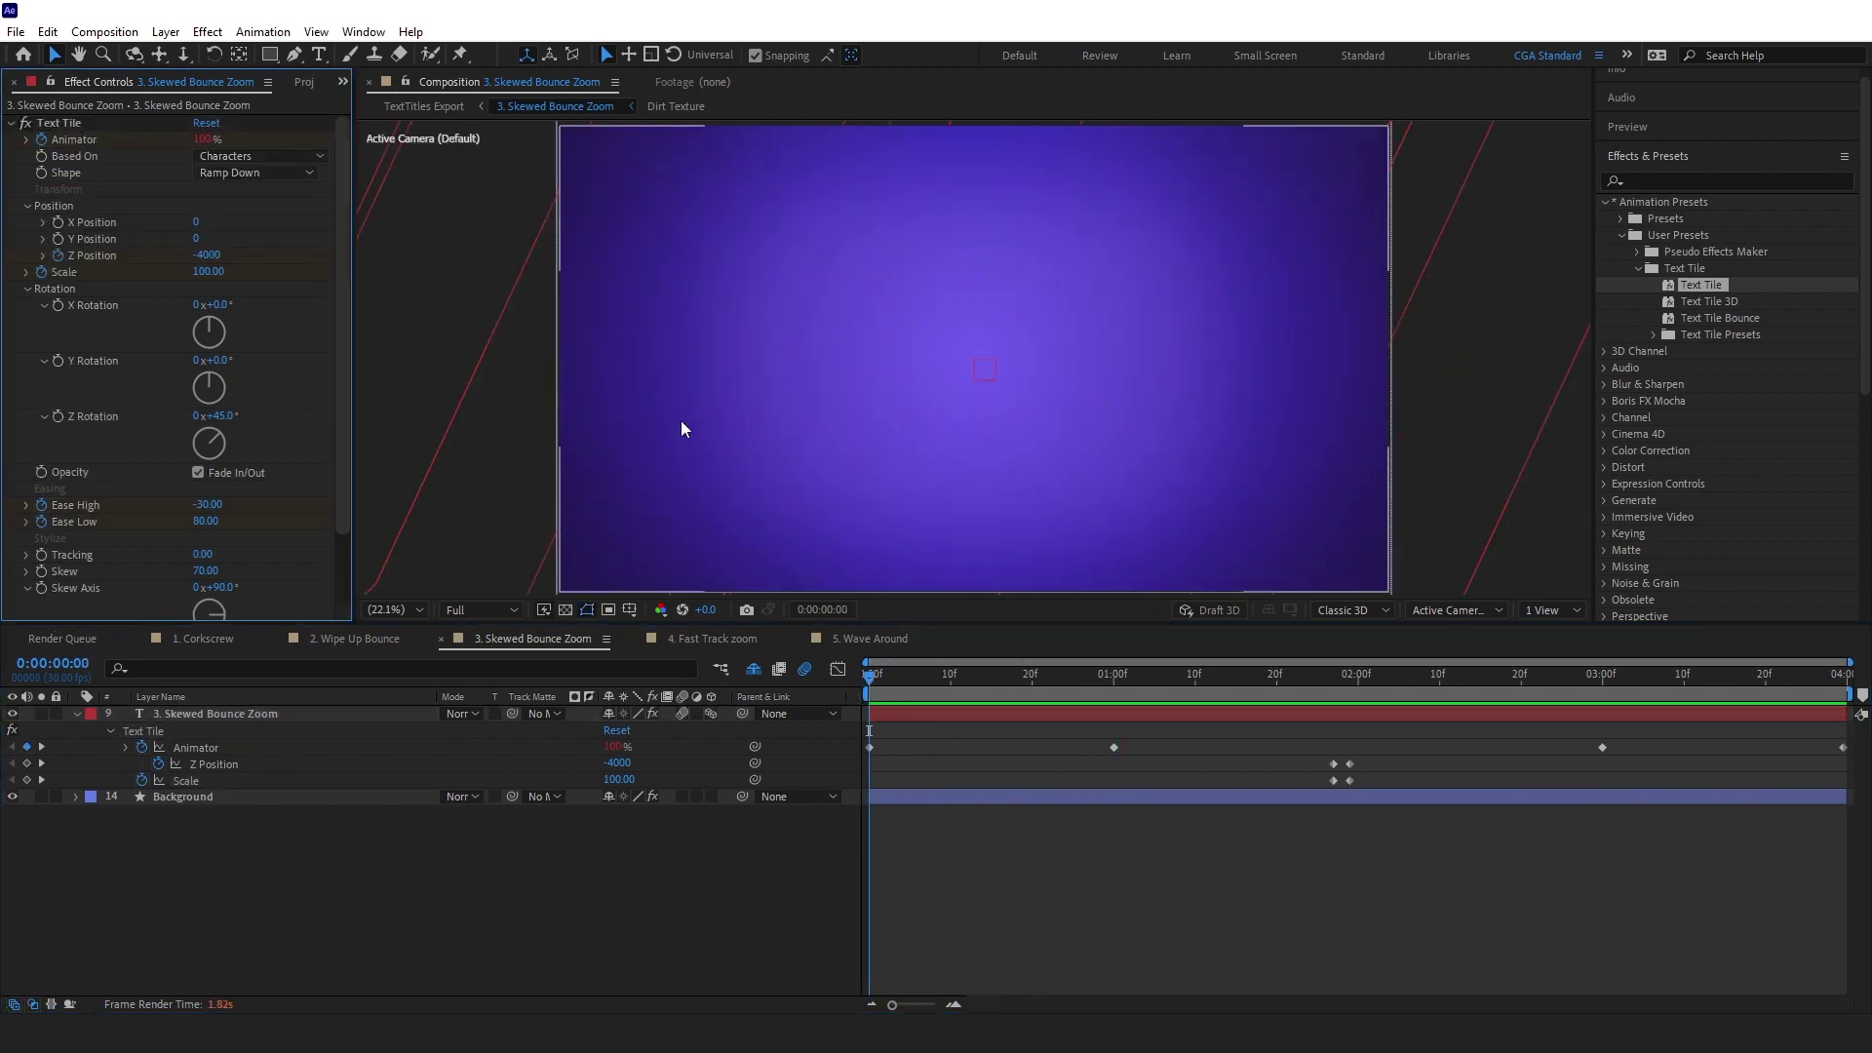
{"action": "left_click", "coordinate": [11, 123]}
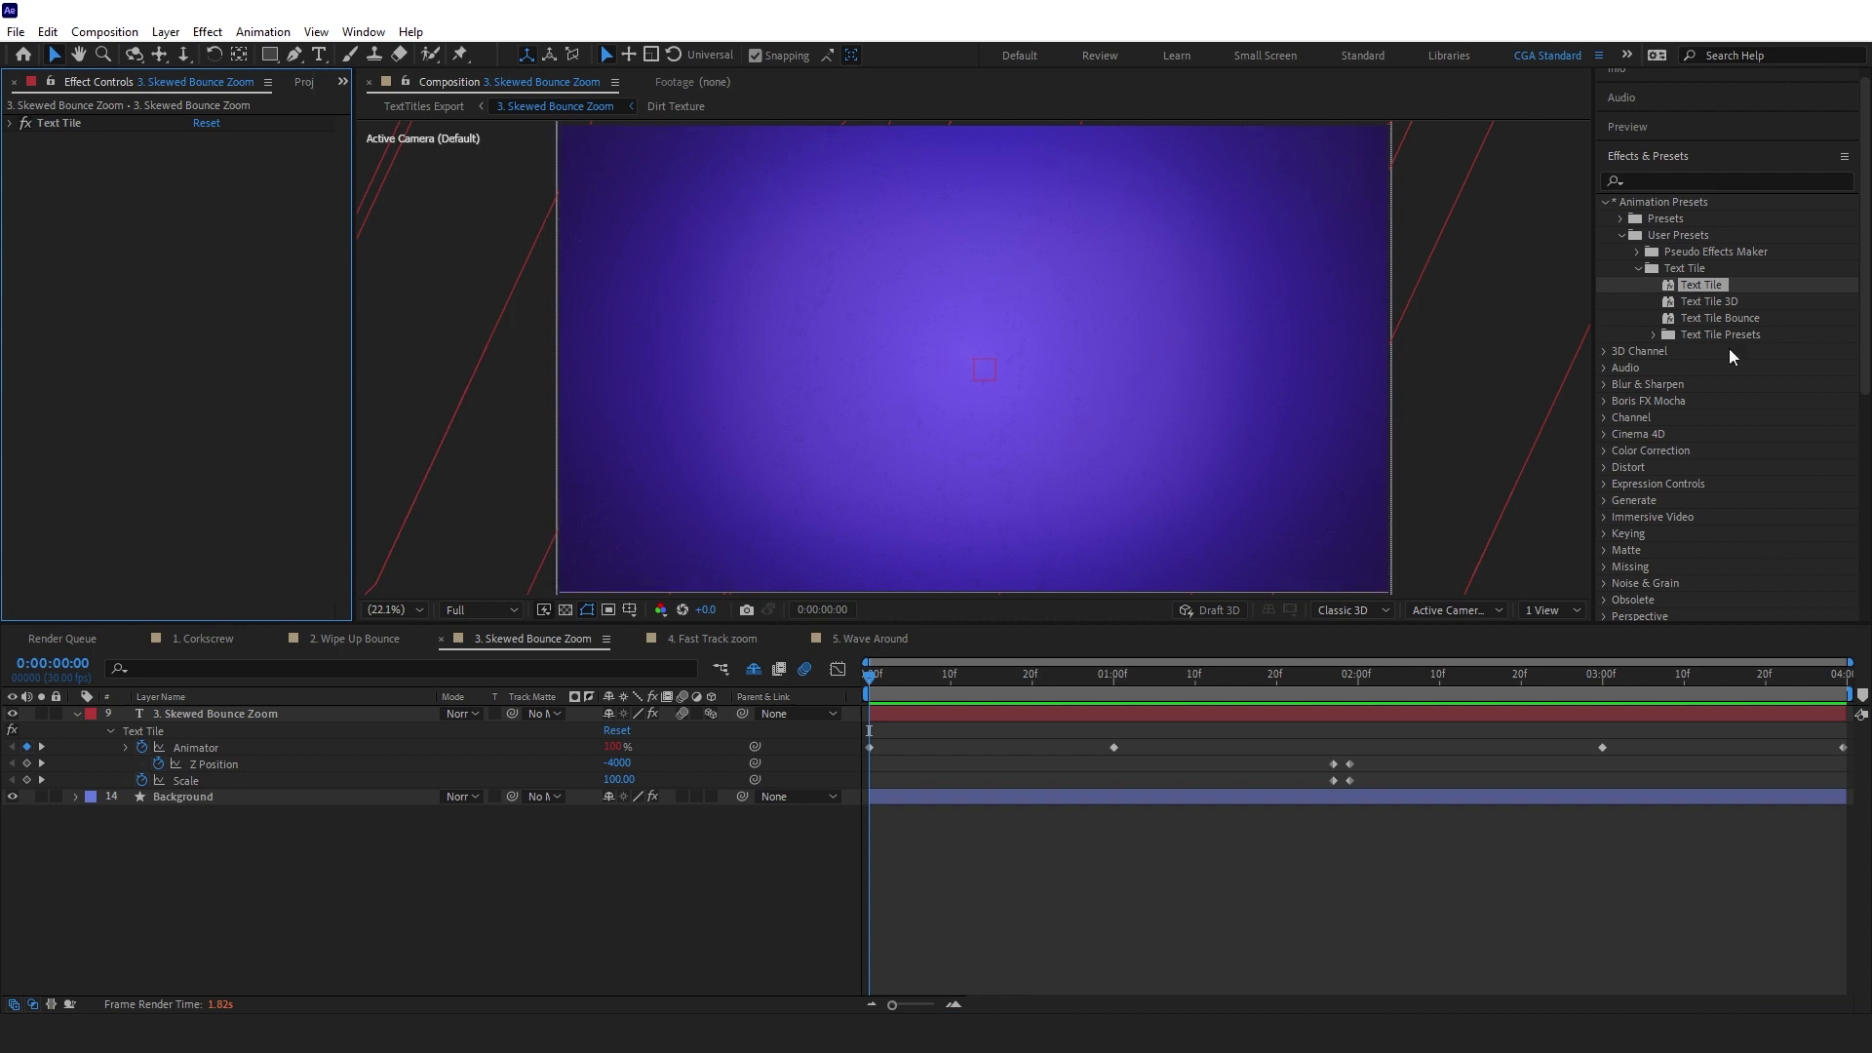
{"action": "left_click_drag", "start_coordinate": [1720, 314], "coordinate": [918, 722]}
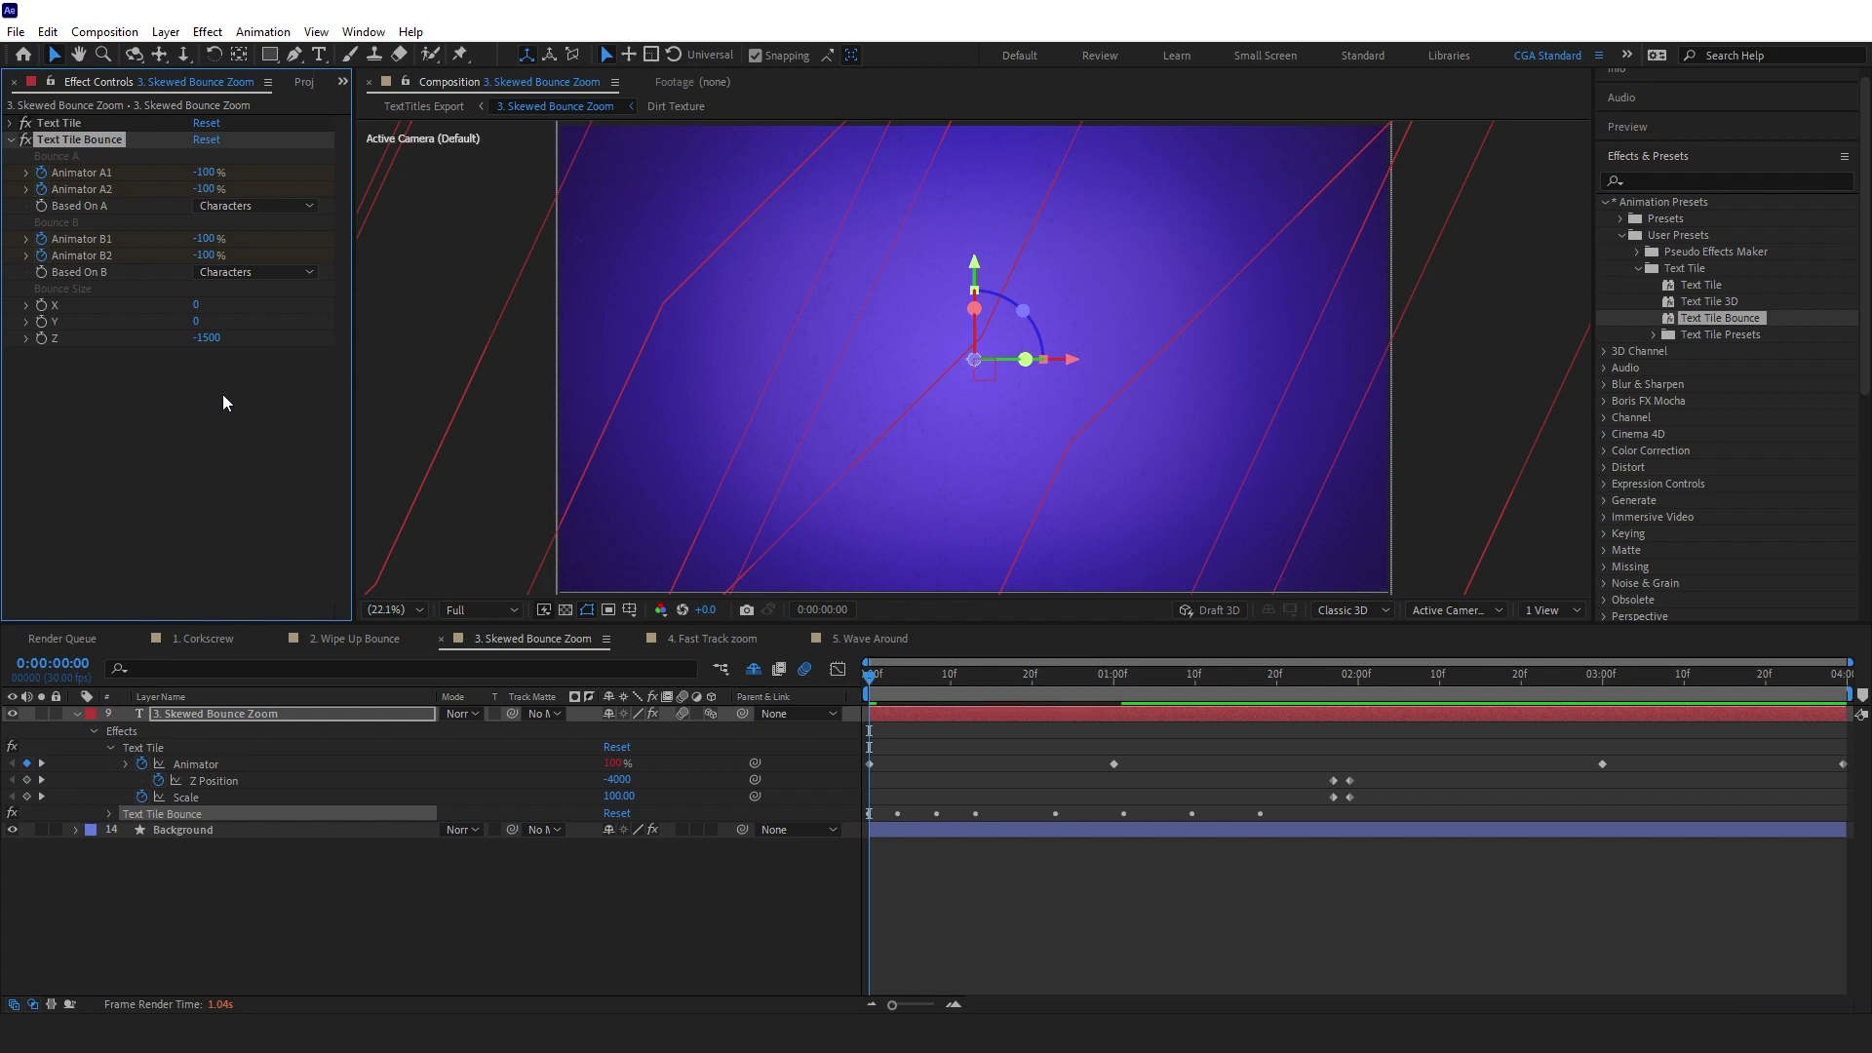
Set the bounce size to X 10, Y 5 and Z 1000
{"action": "left_click", "coordinate": [196, 304]}
{"action": "type", "text": "10"}
{"action": "key", "text": "Return"}
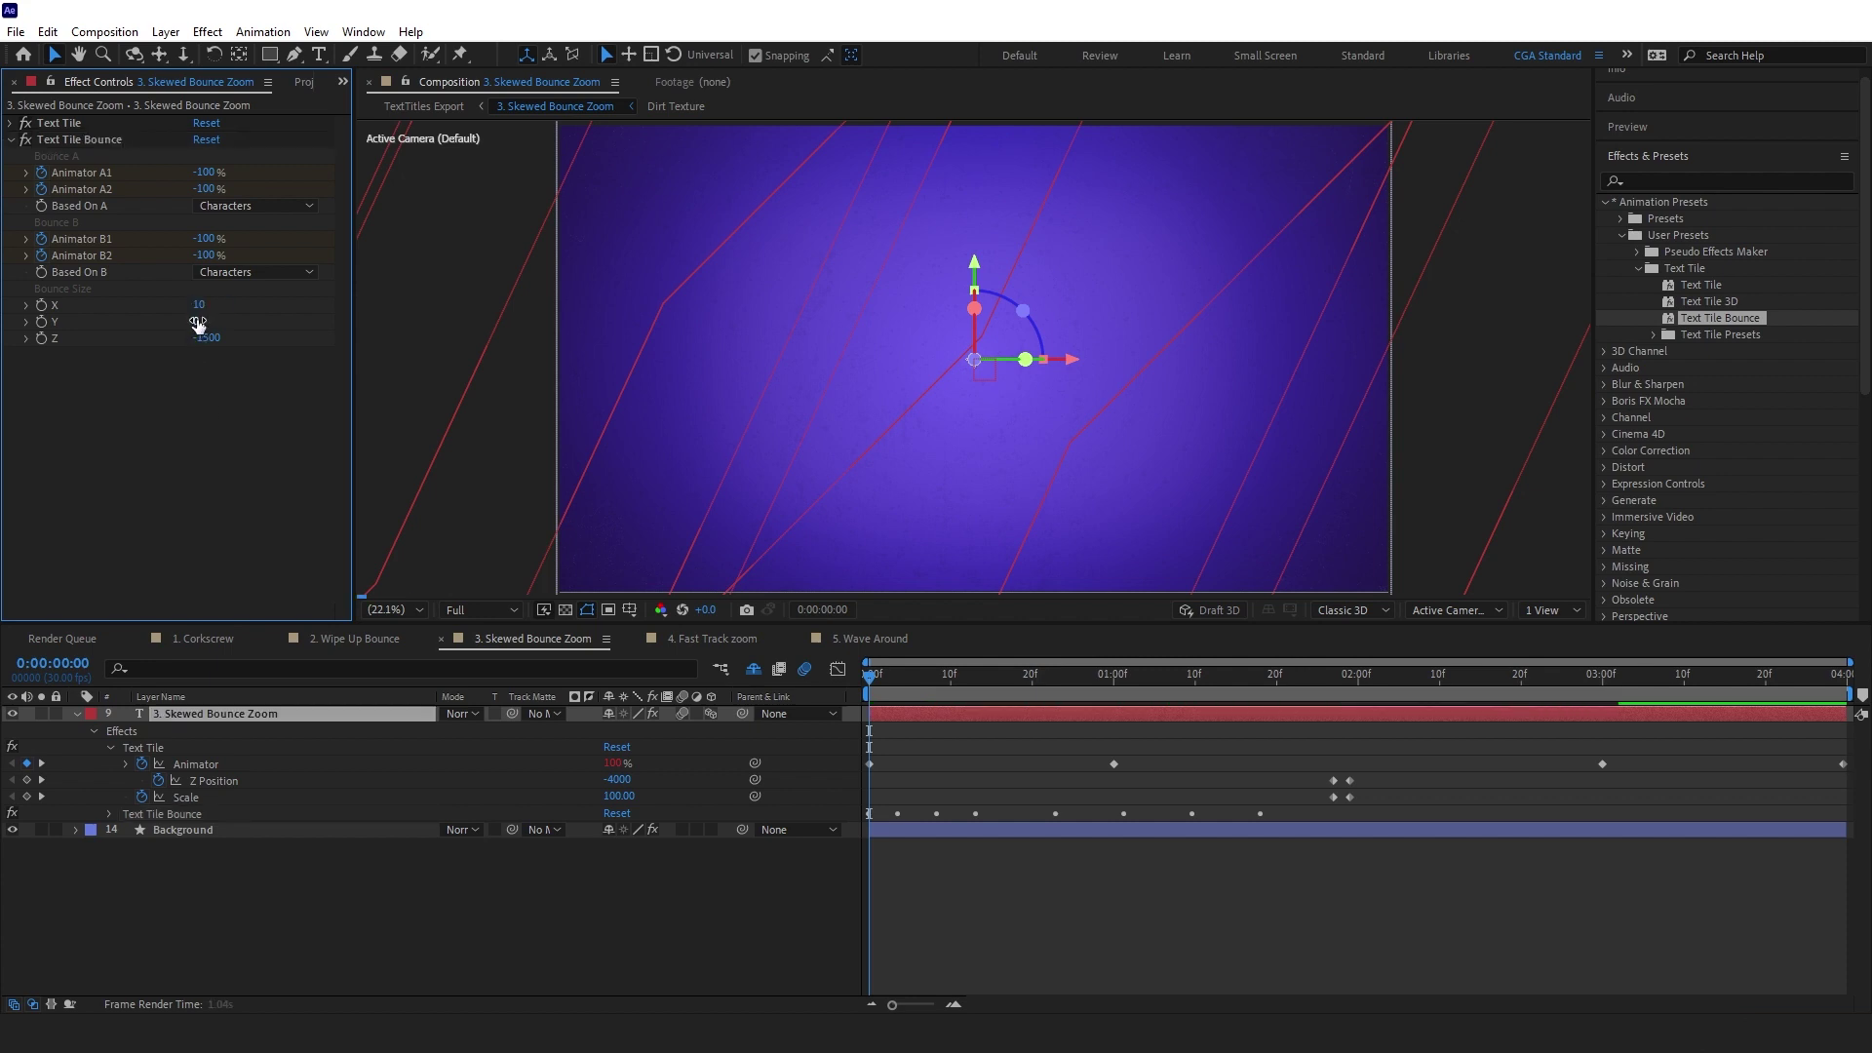
{"action": "left_click", "coordinate": [196, 322]}
{"action": "left_click", "coordinate": [204, 338]}
{"action": "type", "text": "1000"}
{"action": "key", "text": "Return"}
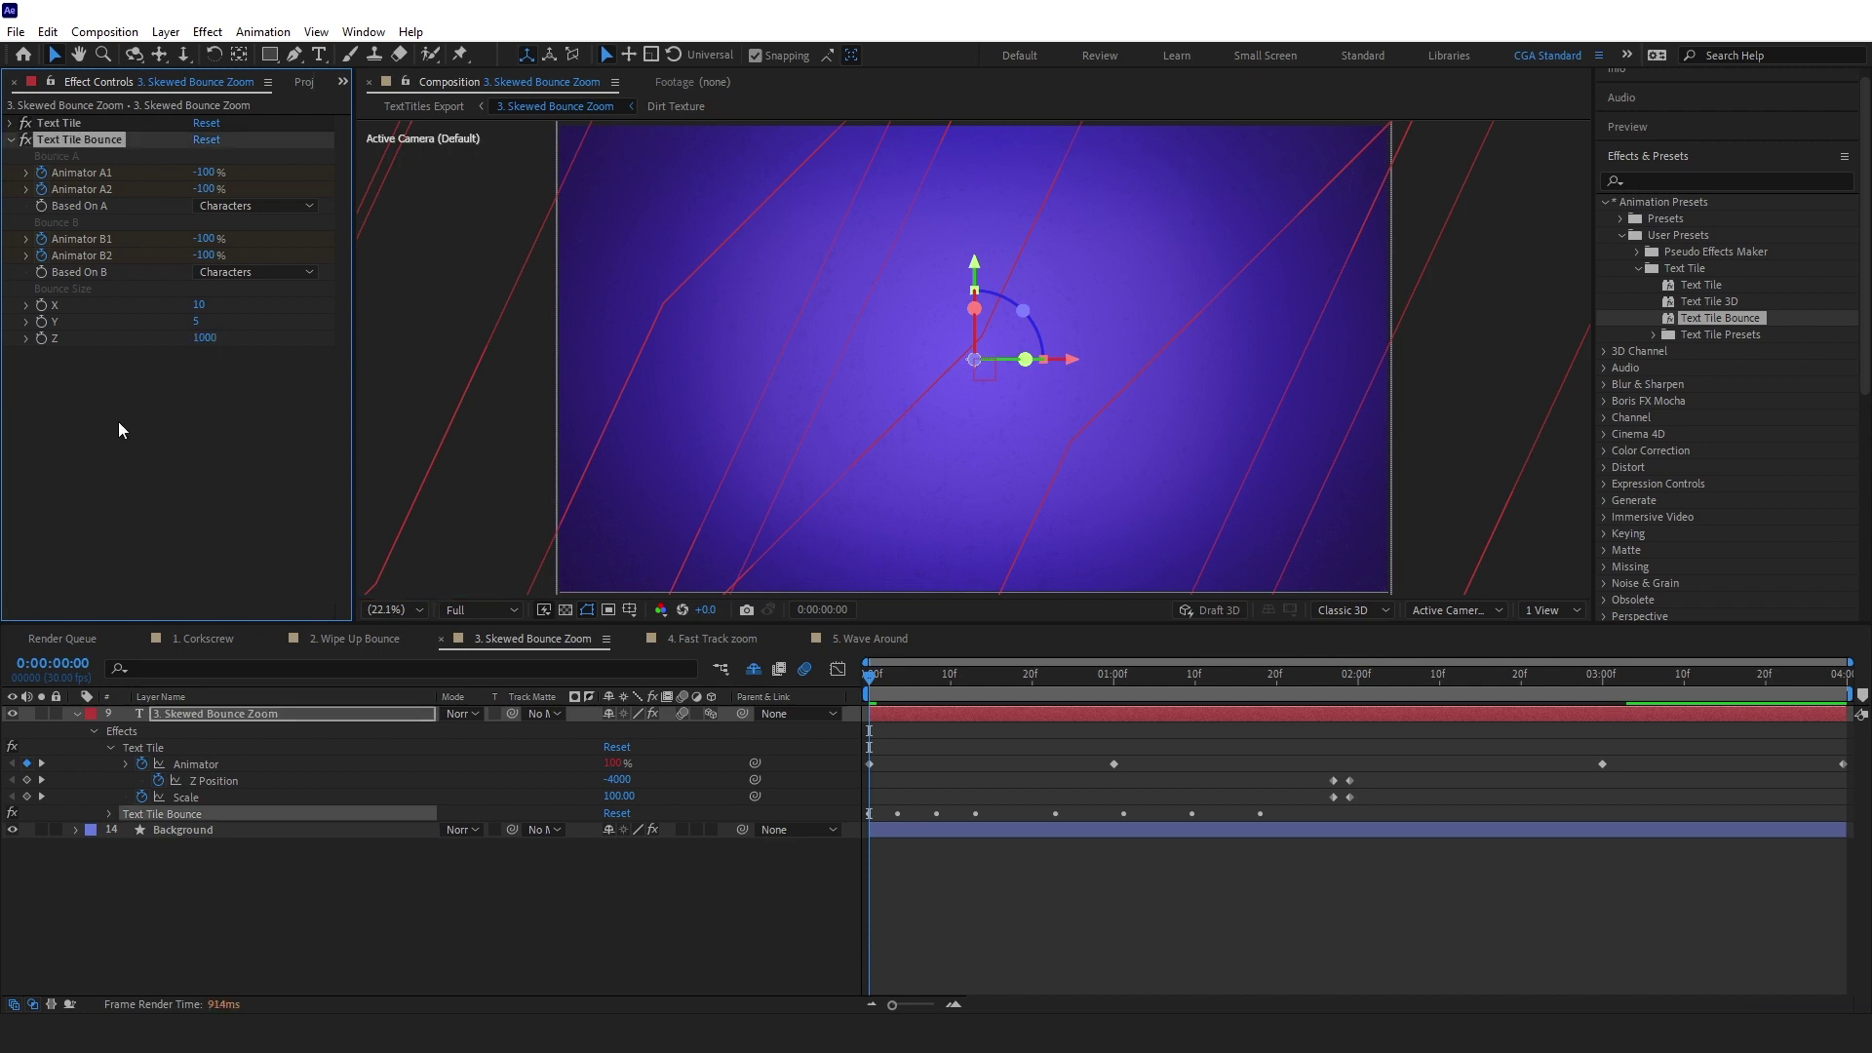
Base Bounce A on Lines, then preview and scrub through the bounce-in
{"action": "left_click", "coordinate": [231, 206]}
{"action": "left_click", "coordinate": [238, 275]}
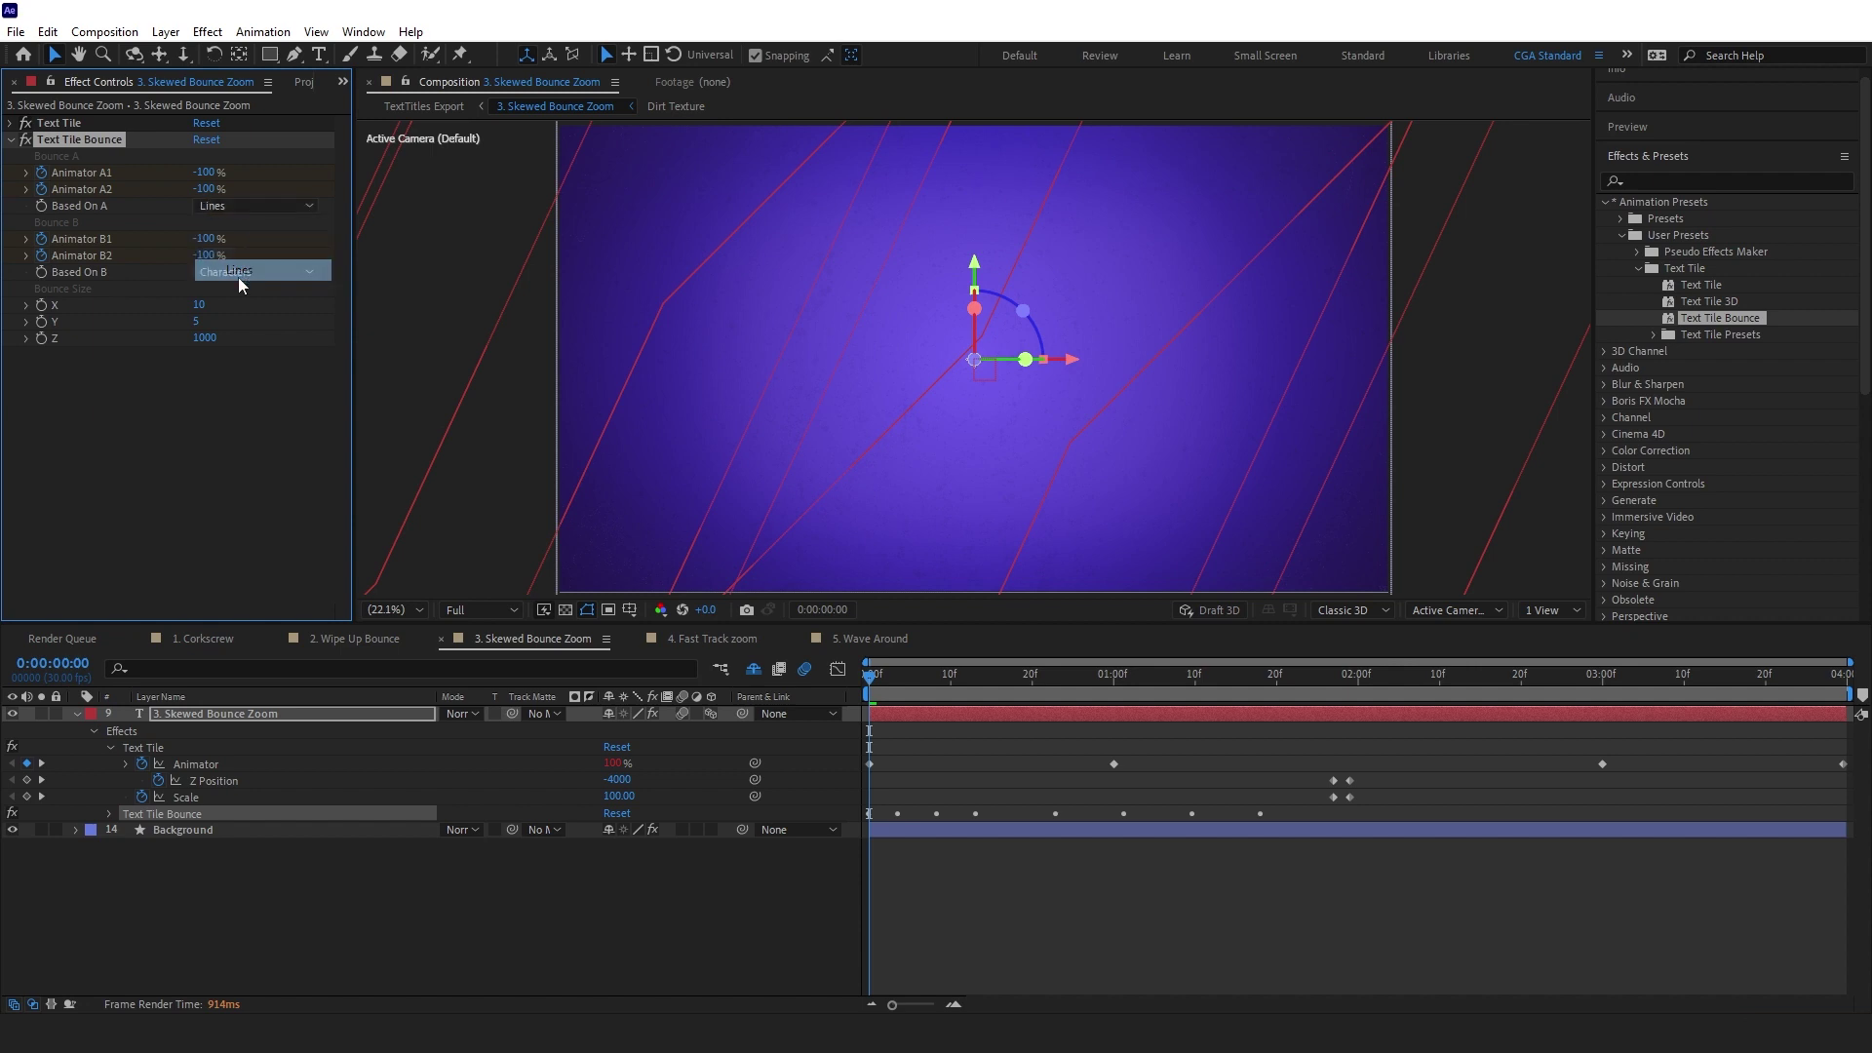
{"action": "left_click", "coordinate": [915, 899]}
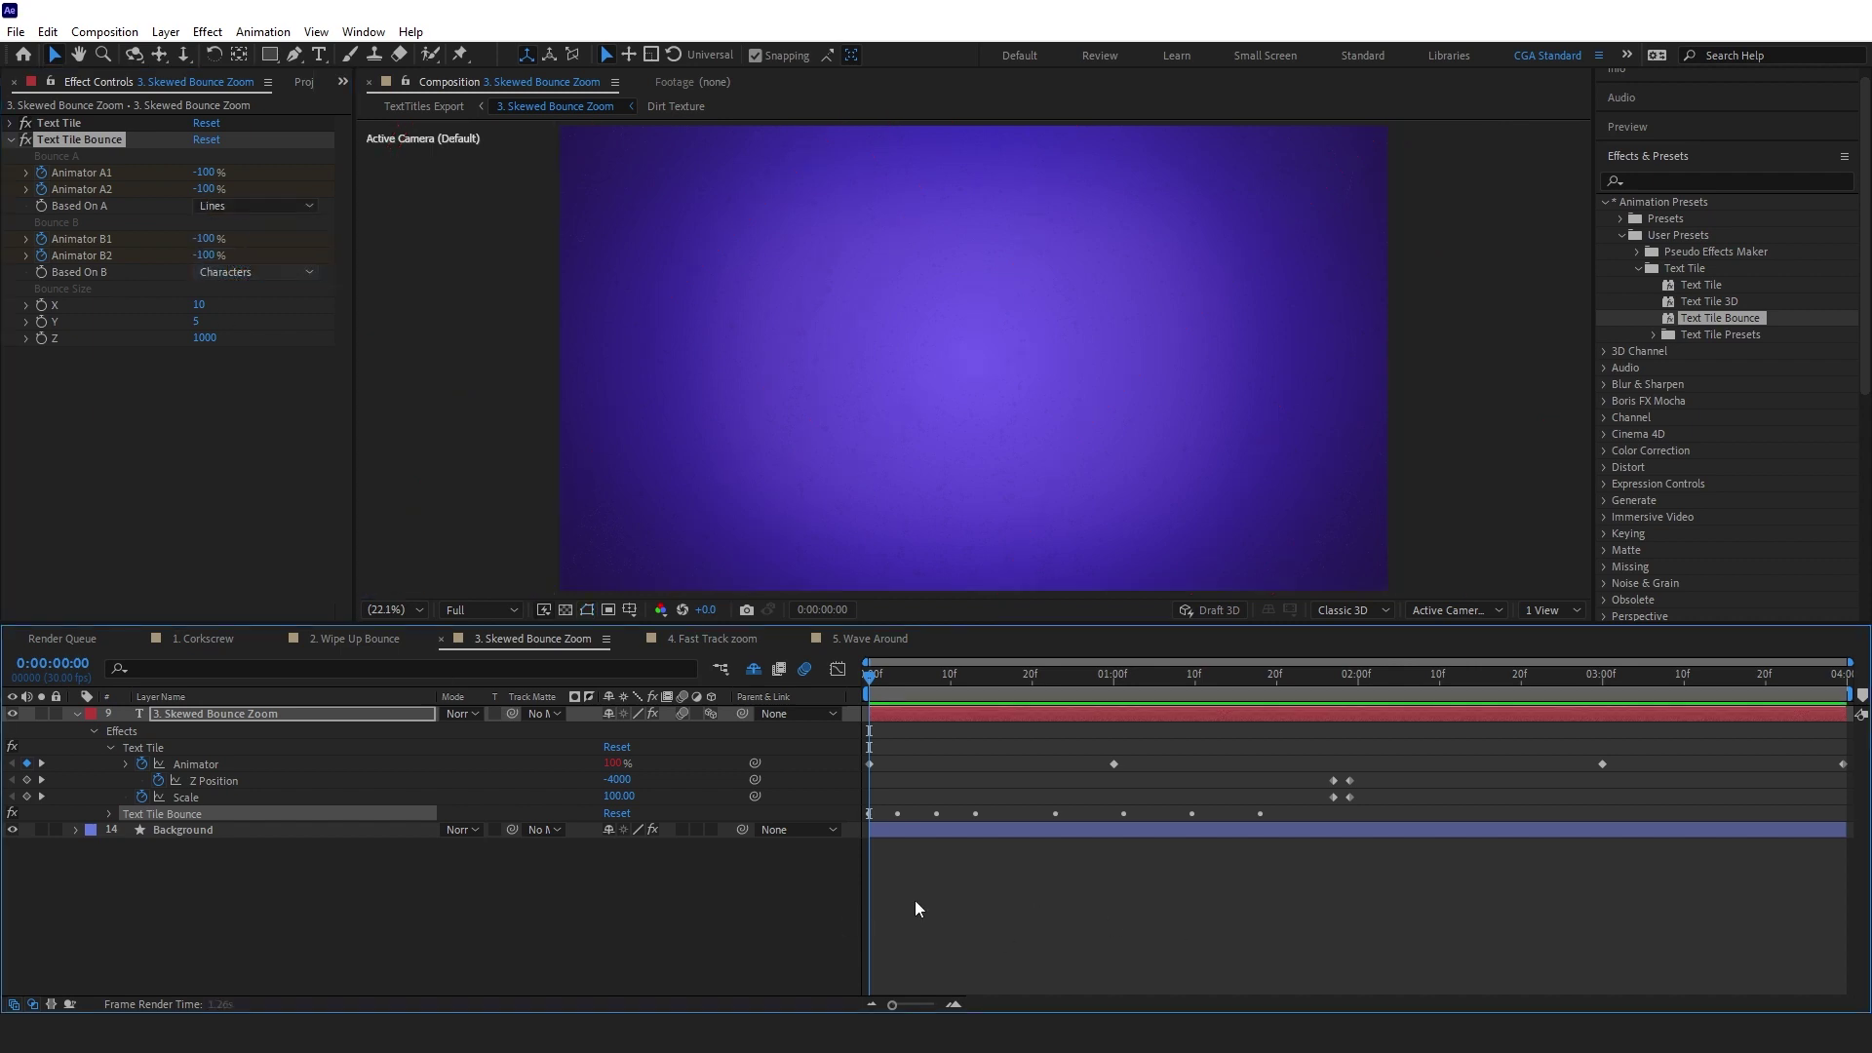
{"action": "key", "text": "space"}
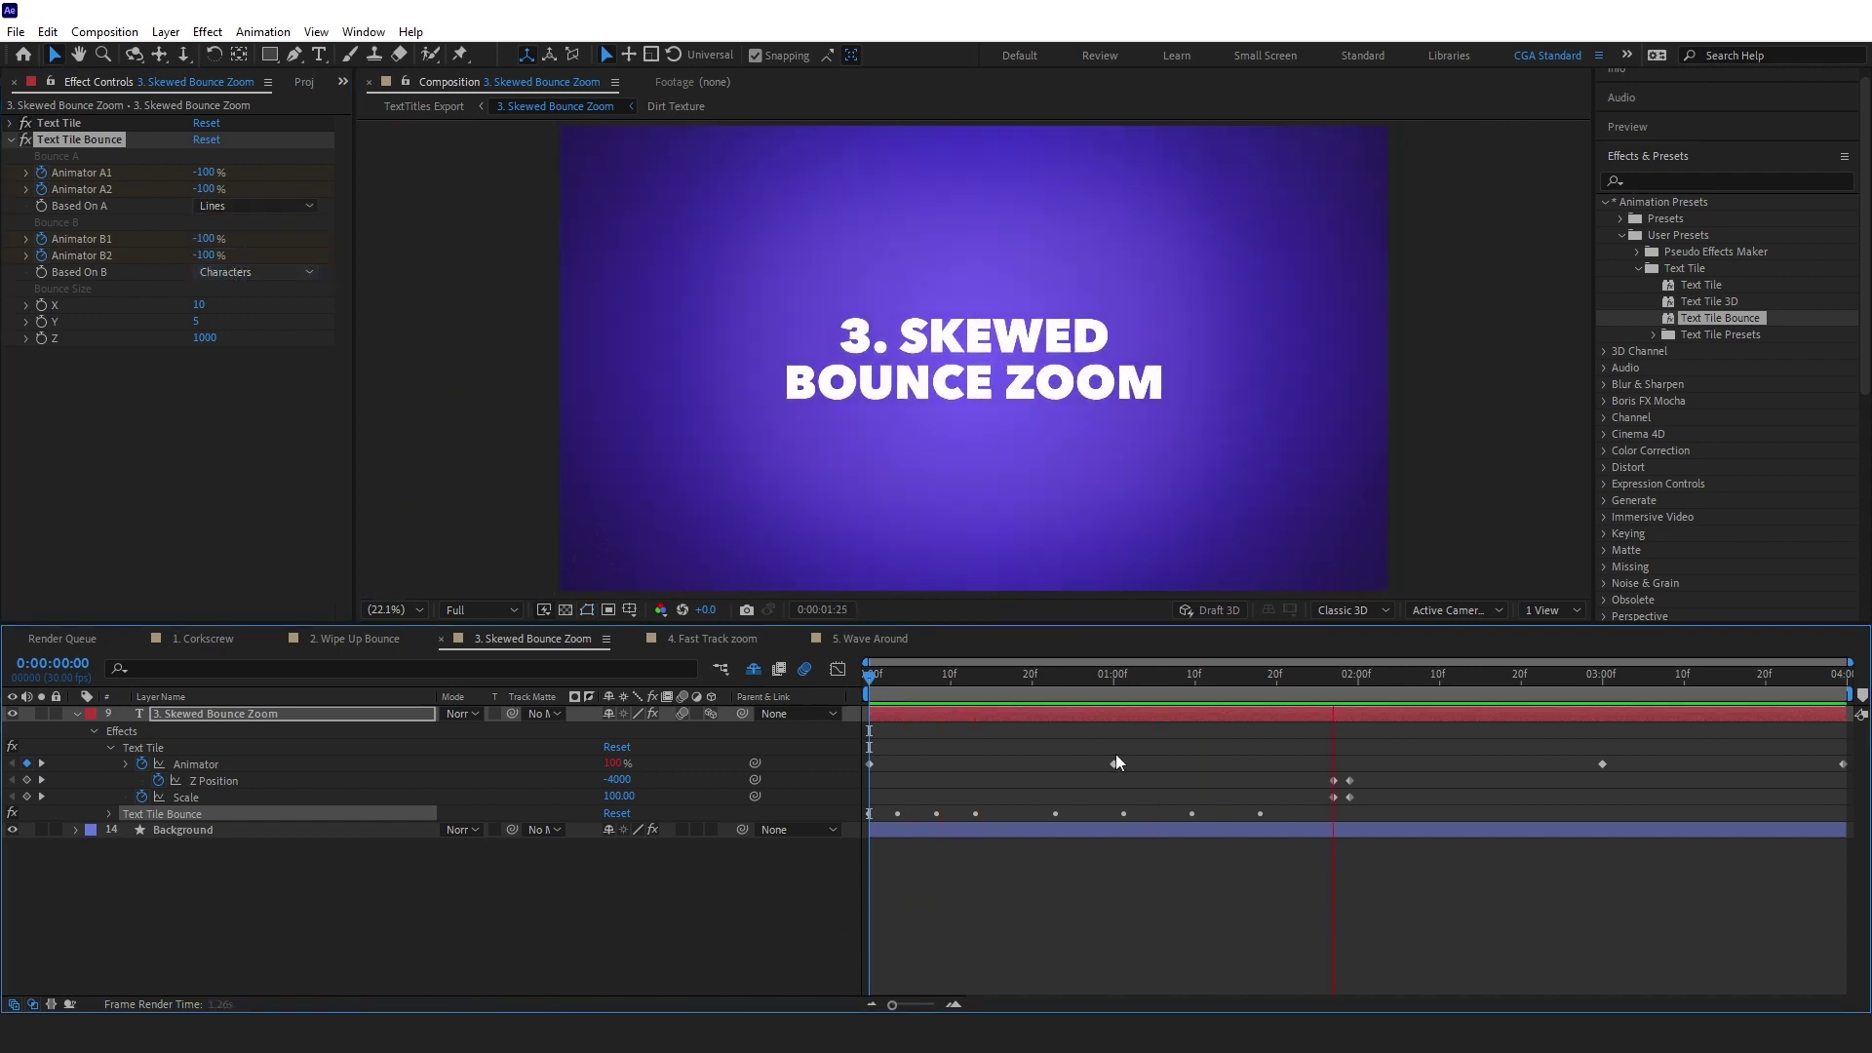
{"action": "left_click", "coordinate": [897, 677]}
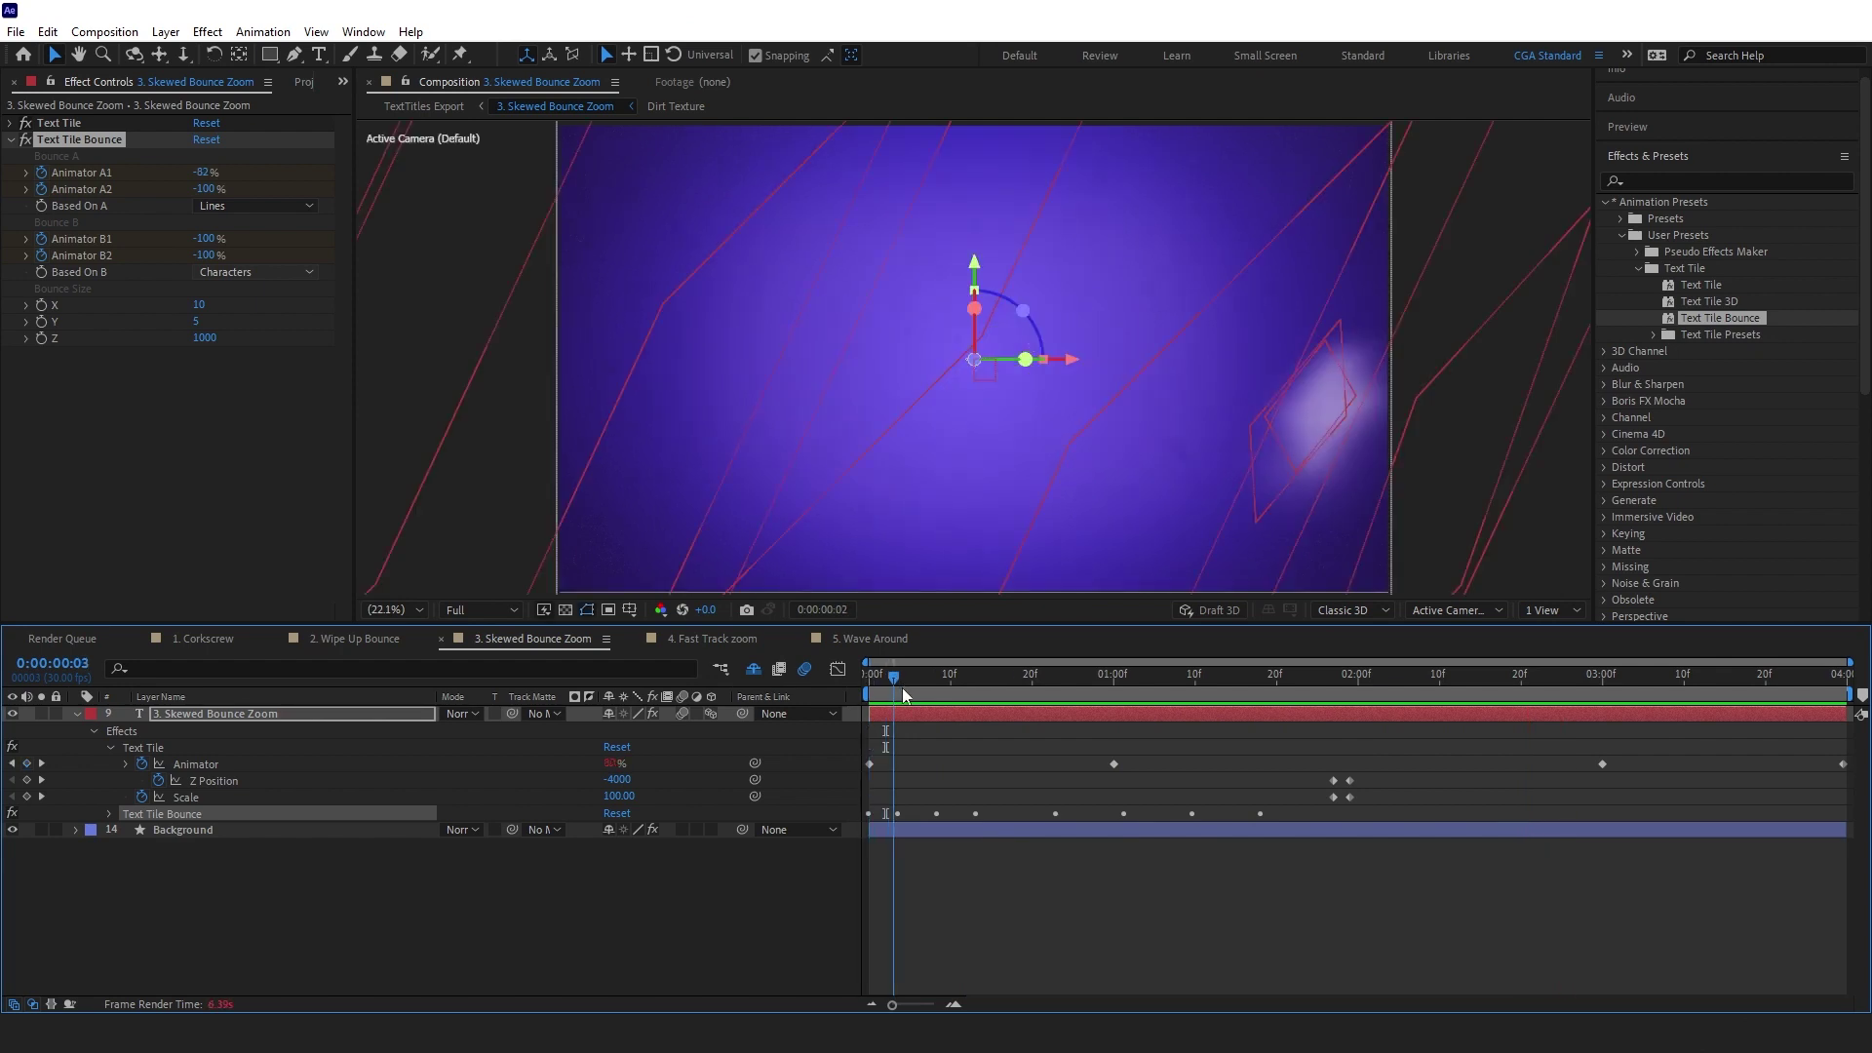
{"action": "left_click_drag", "start_coordinate": [903, 687], "coordinate": [1205, 686]}
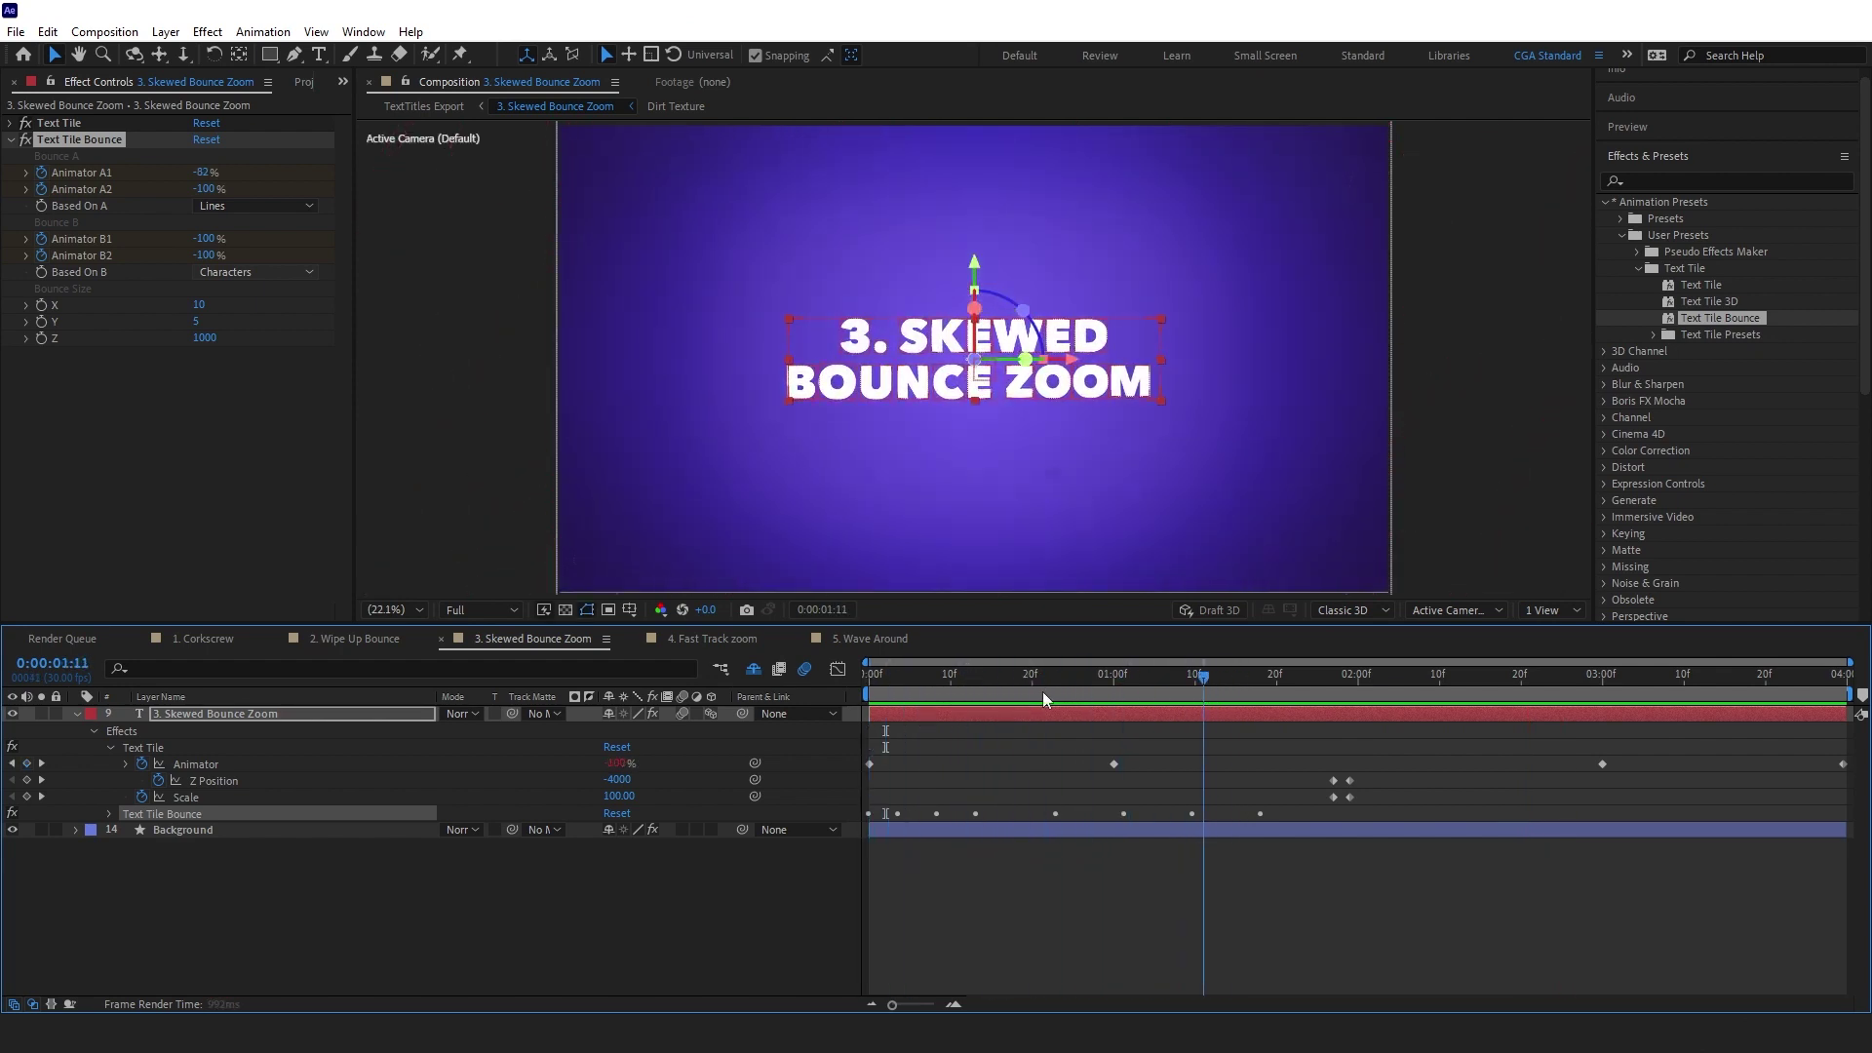
{"action": "left_click_drag", "start_coordinate": [1043, 693], "coordinate": [1238, 680]}
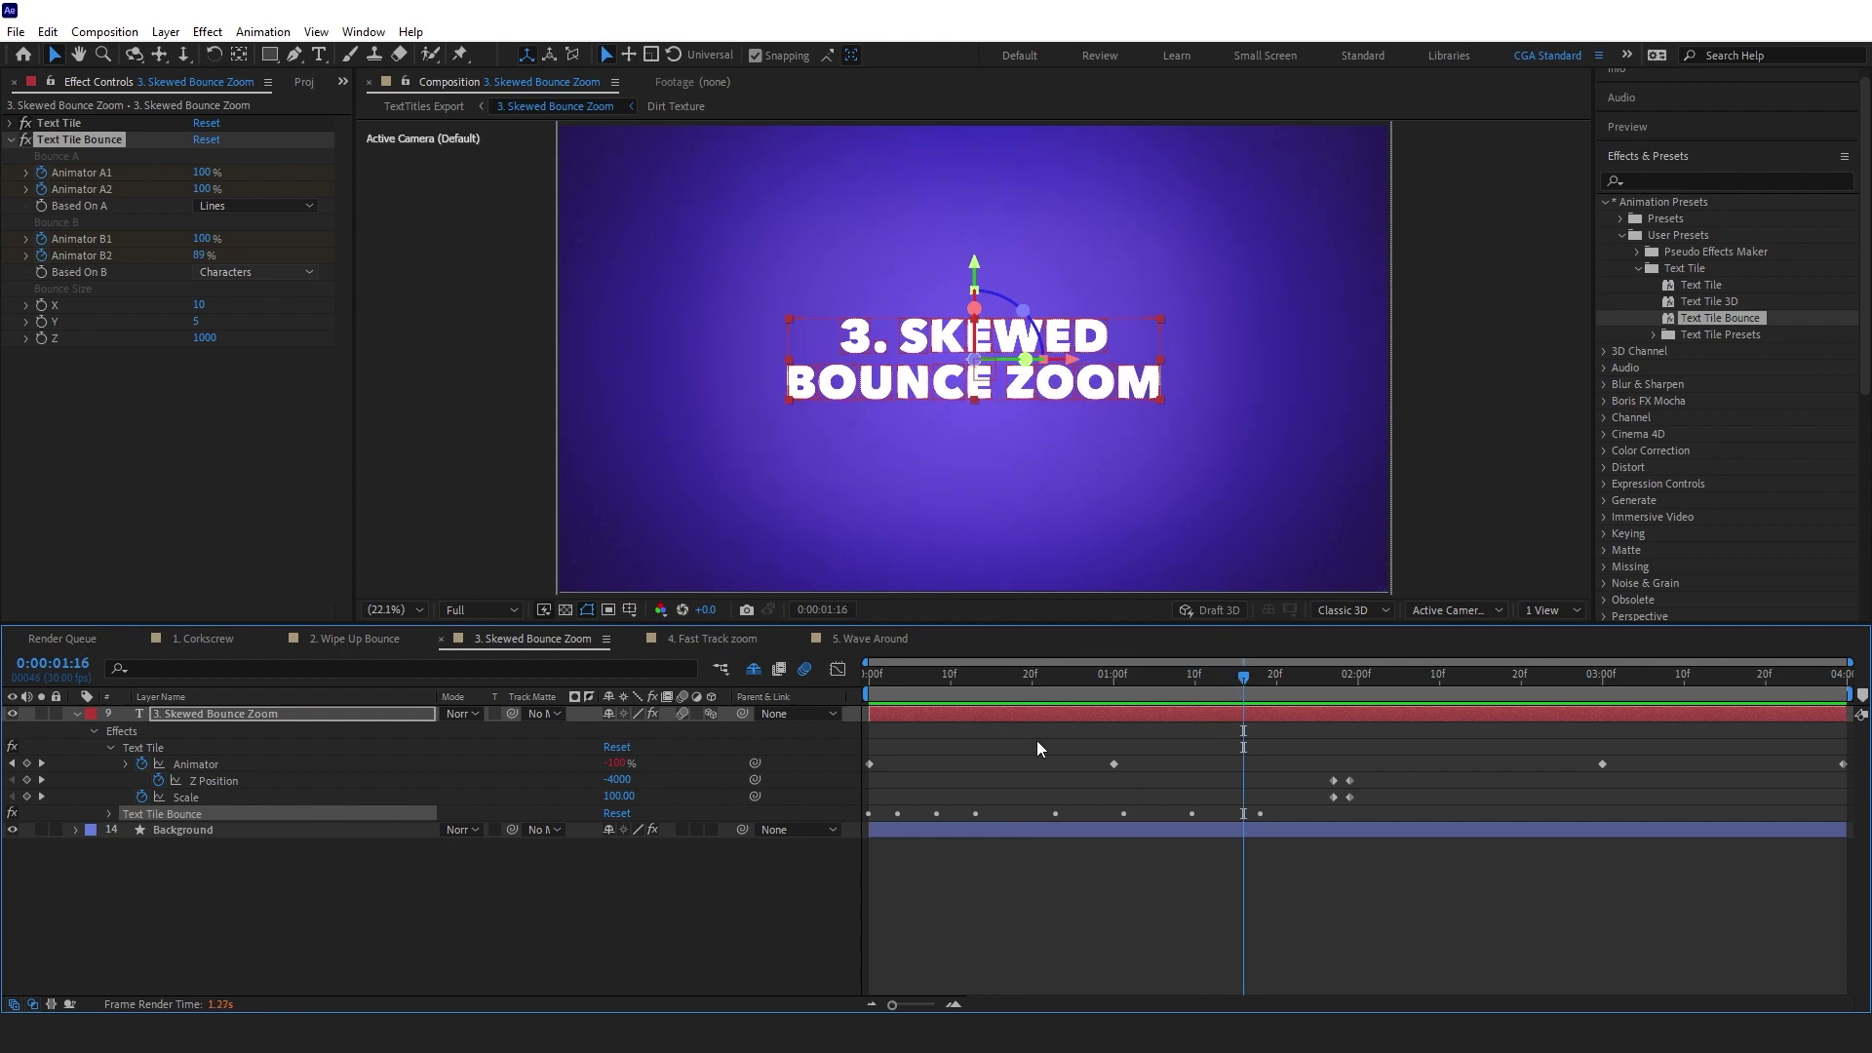
Apply Easy Ease to all eight Text Tile Bounce keyframes
{"action": "key", "text": "u"}
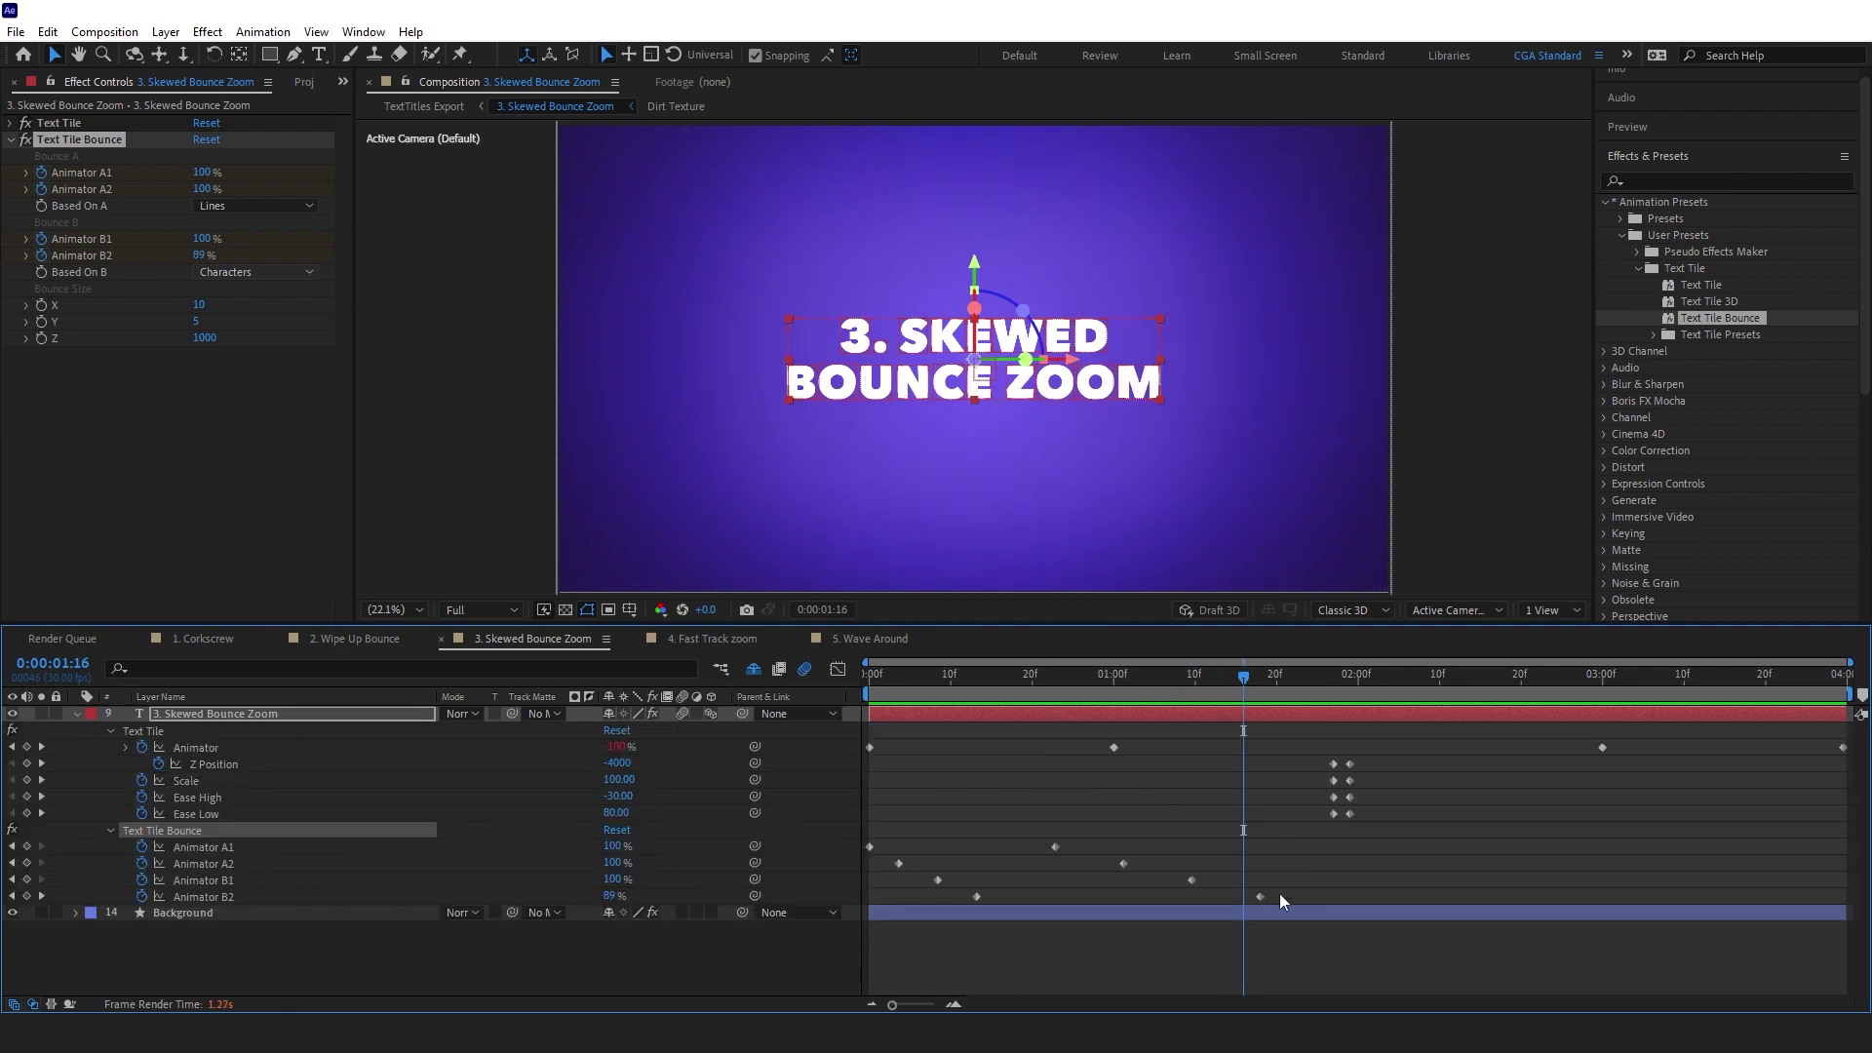
{"action": "left_click", "coordinate": [1244, 940]}
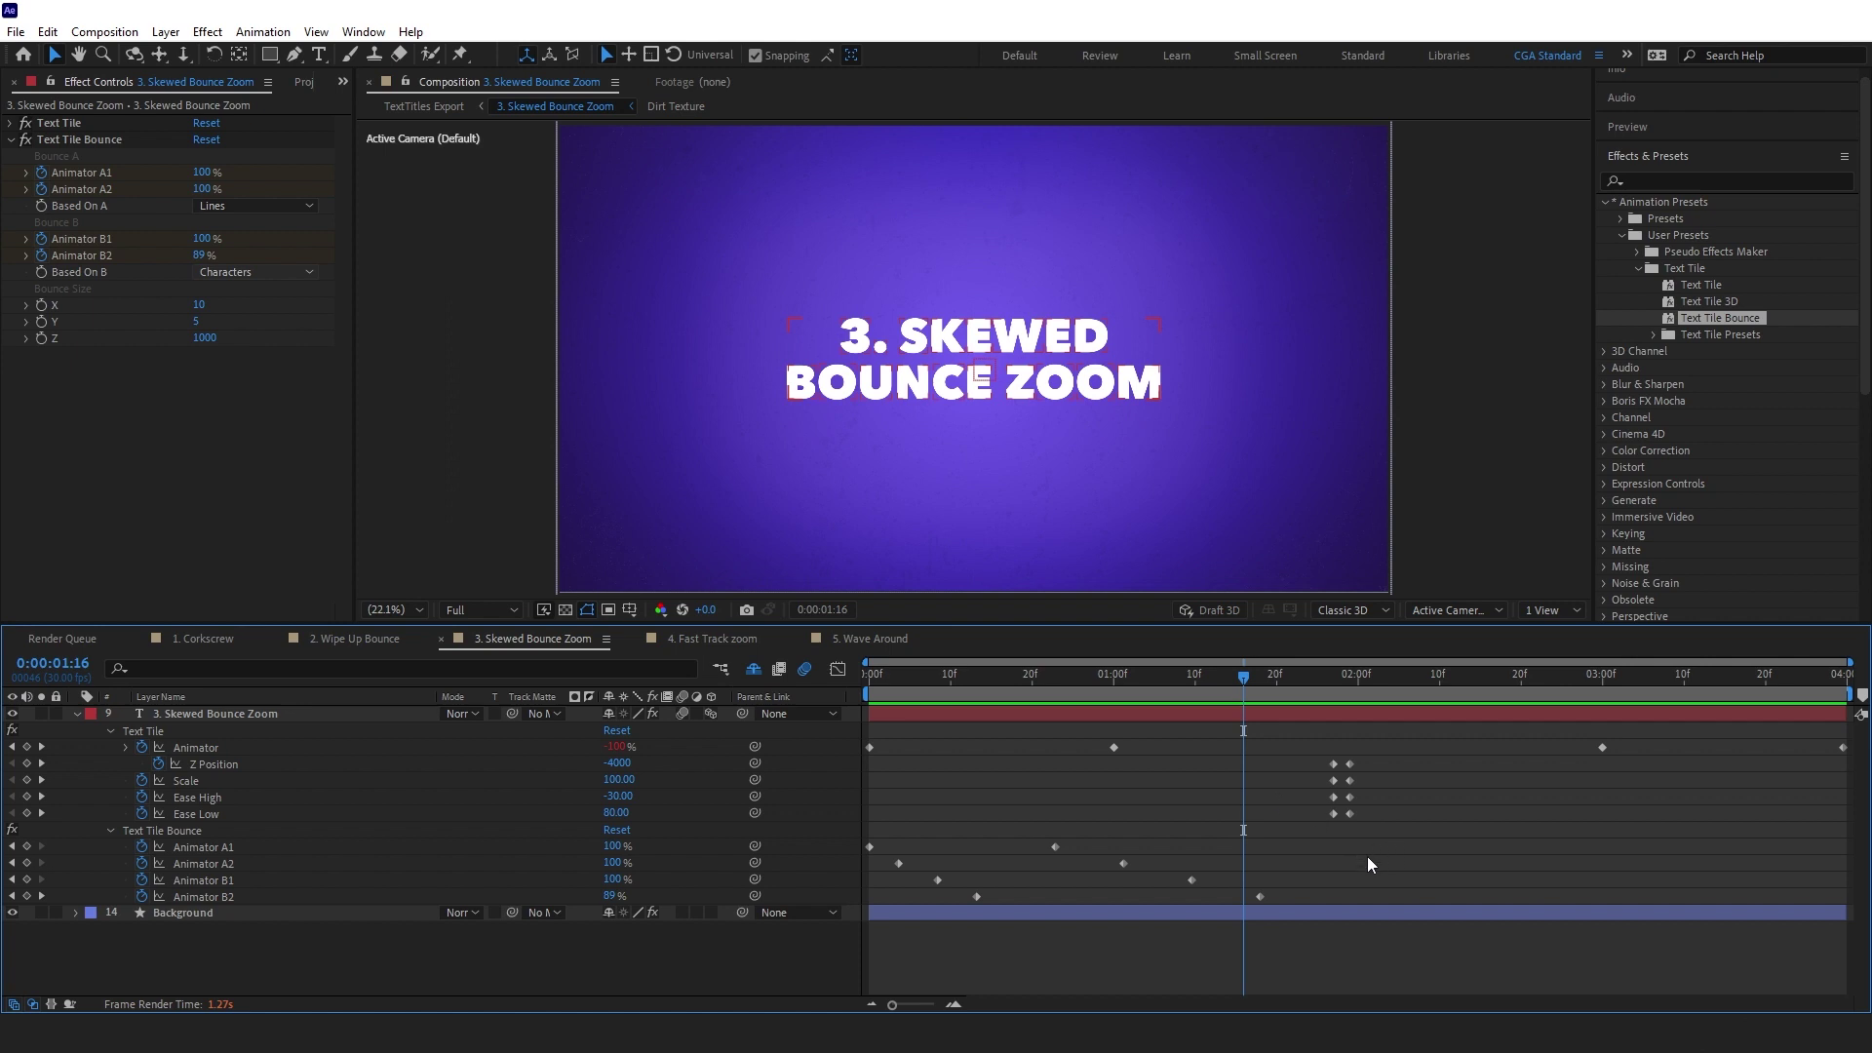
{"action": "left_click_drag", "start_coordinate": [1307, 898], "coordinate": [858, 838]}
{"action": "right_click", "coordinate": [1055, 848]}
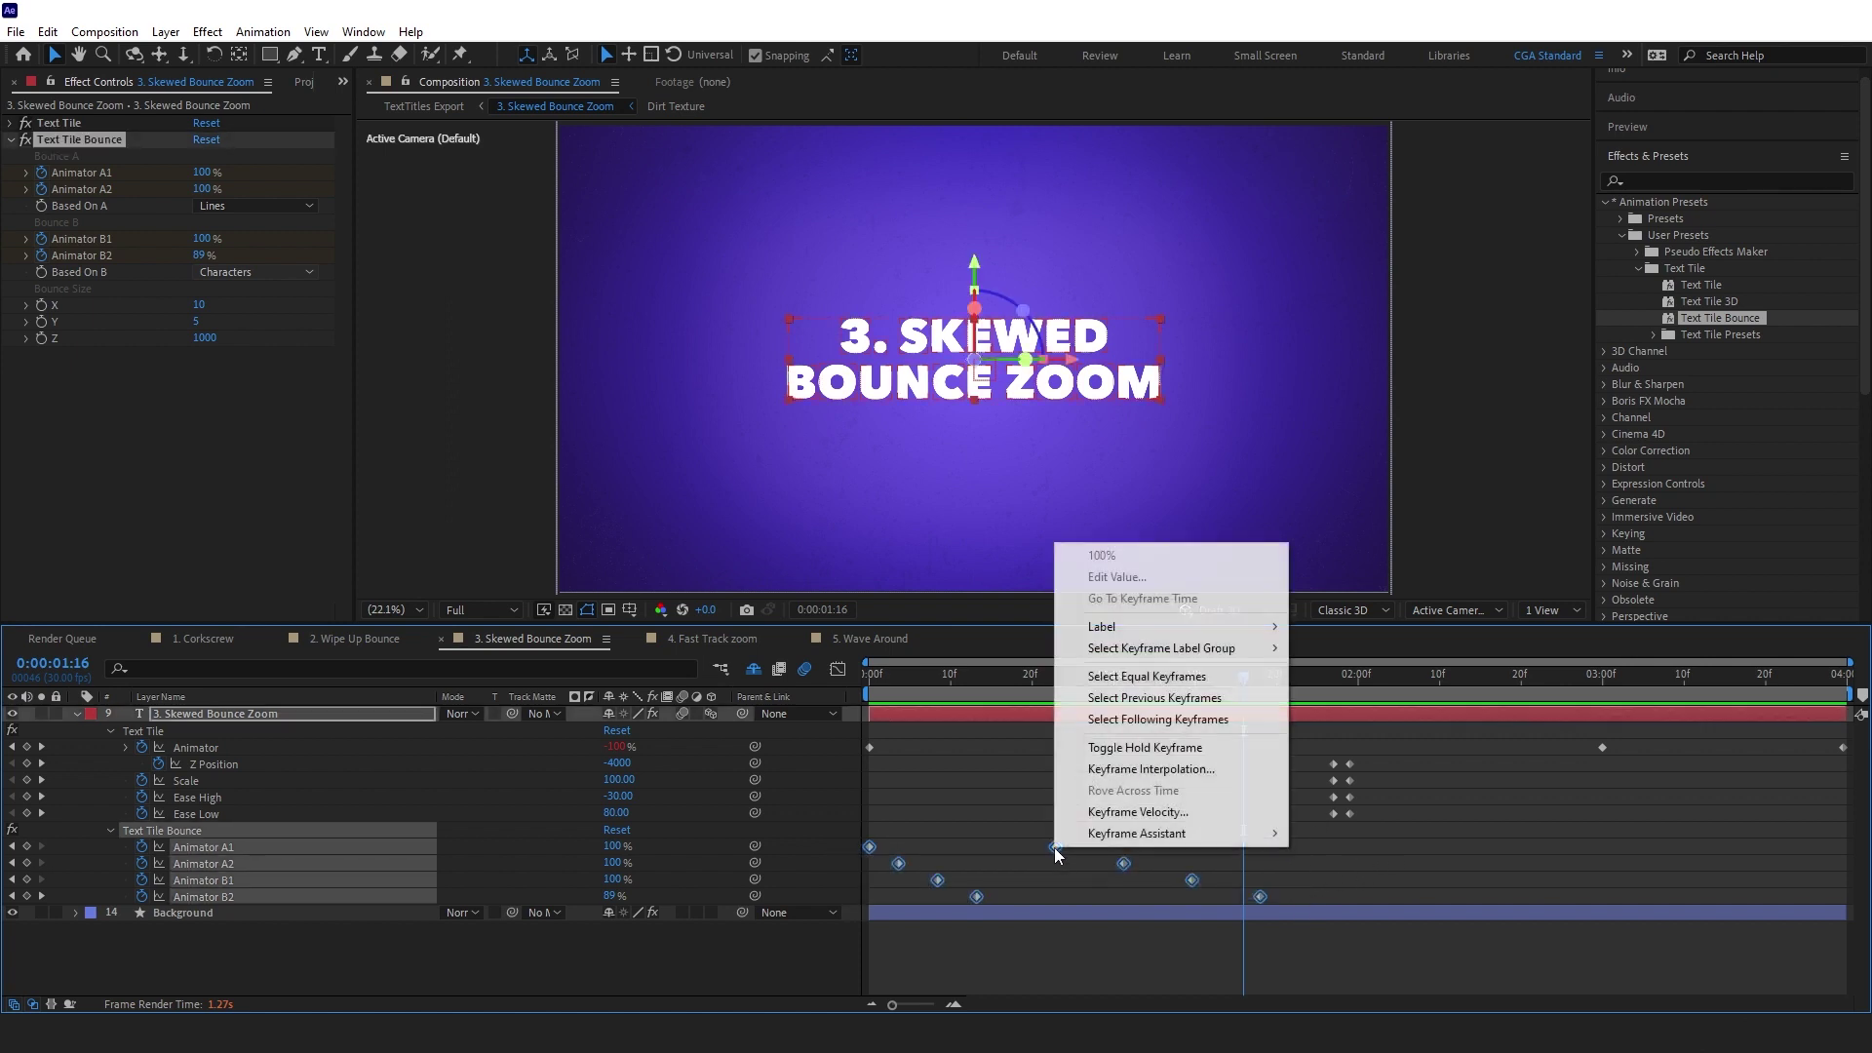
{"action": "mouse_move", "coordinate": [1094, 839]}
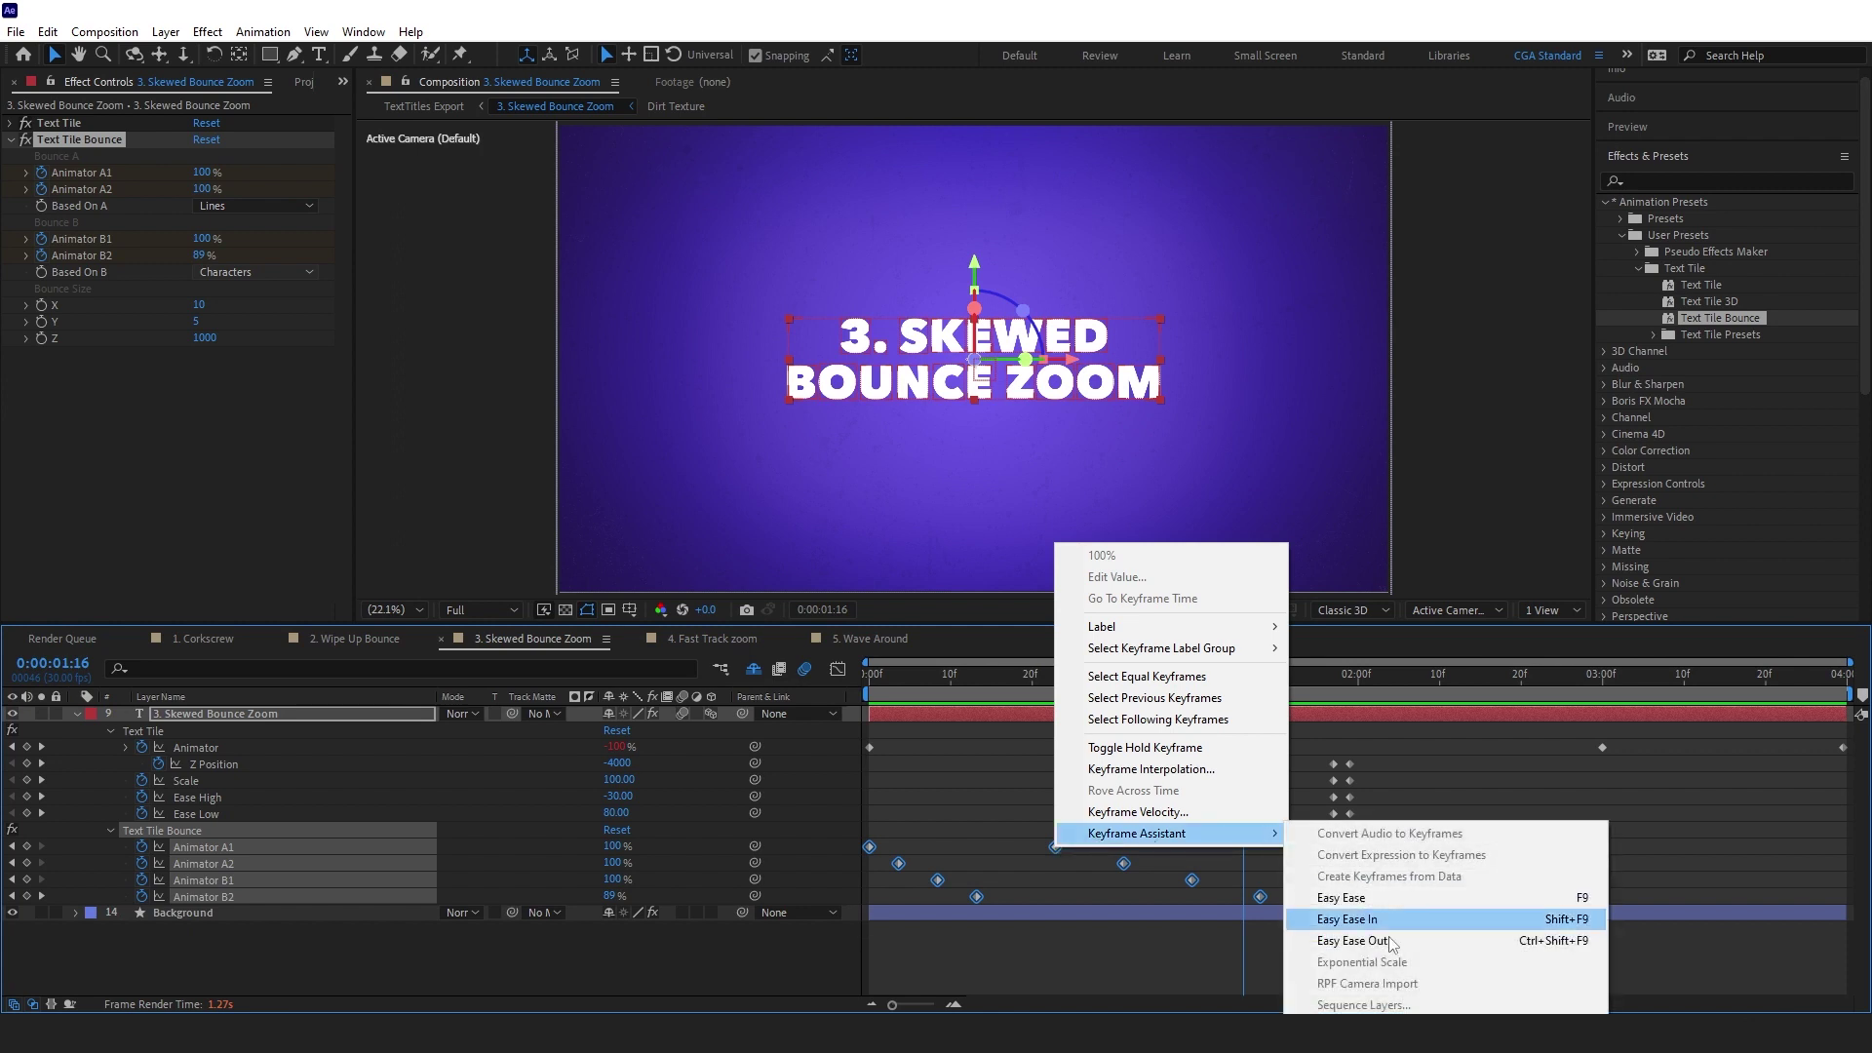
{"action": "left_click", "coordinate": [1352, 940]}
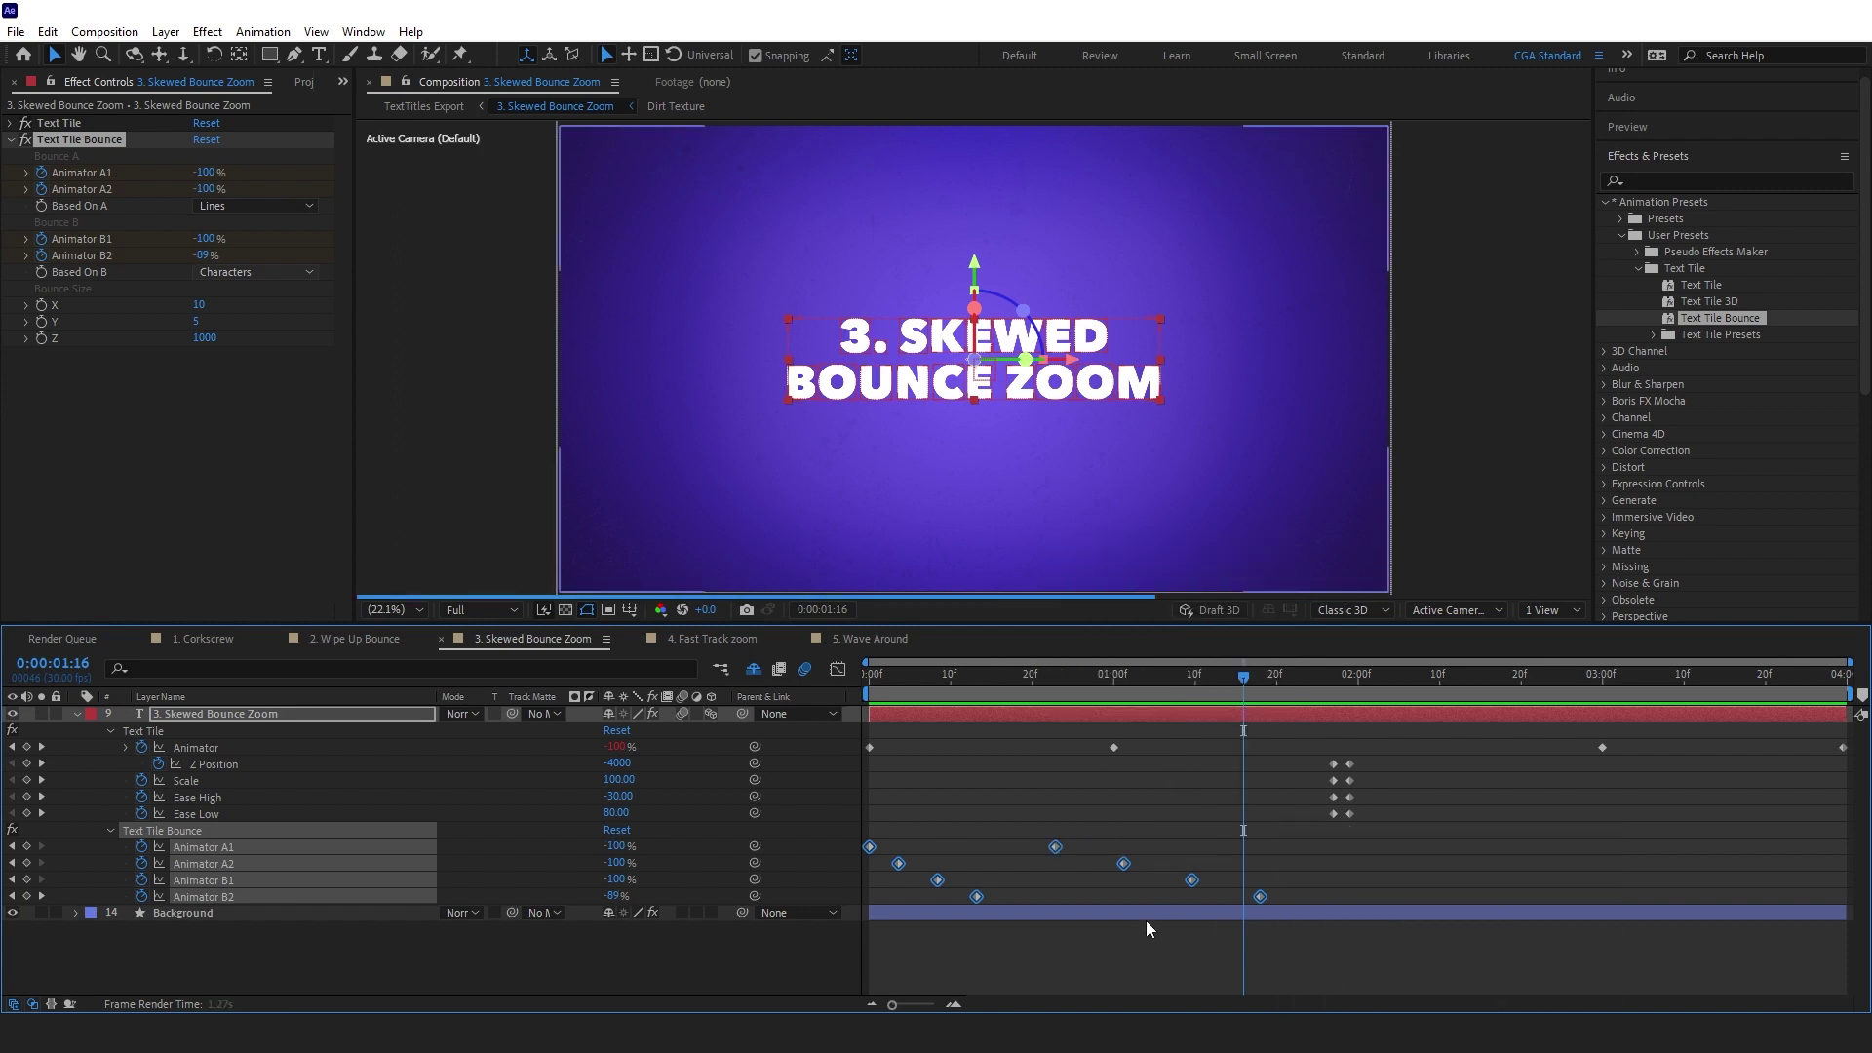
Preview the eased title animation from the start
{"action": "key", "text": "Home"}
{"action": "key", "text": "space"}
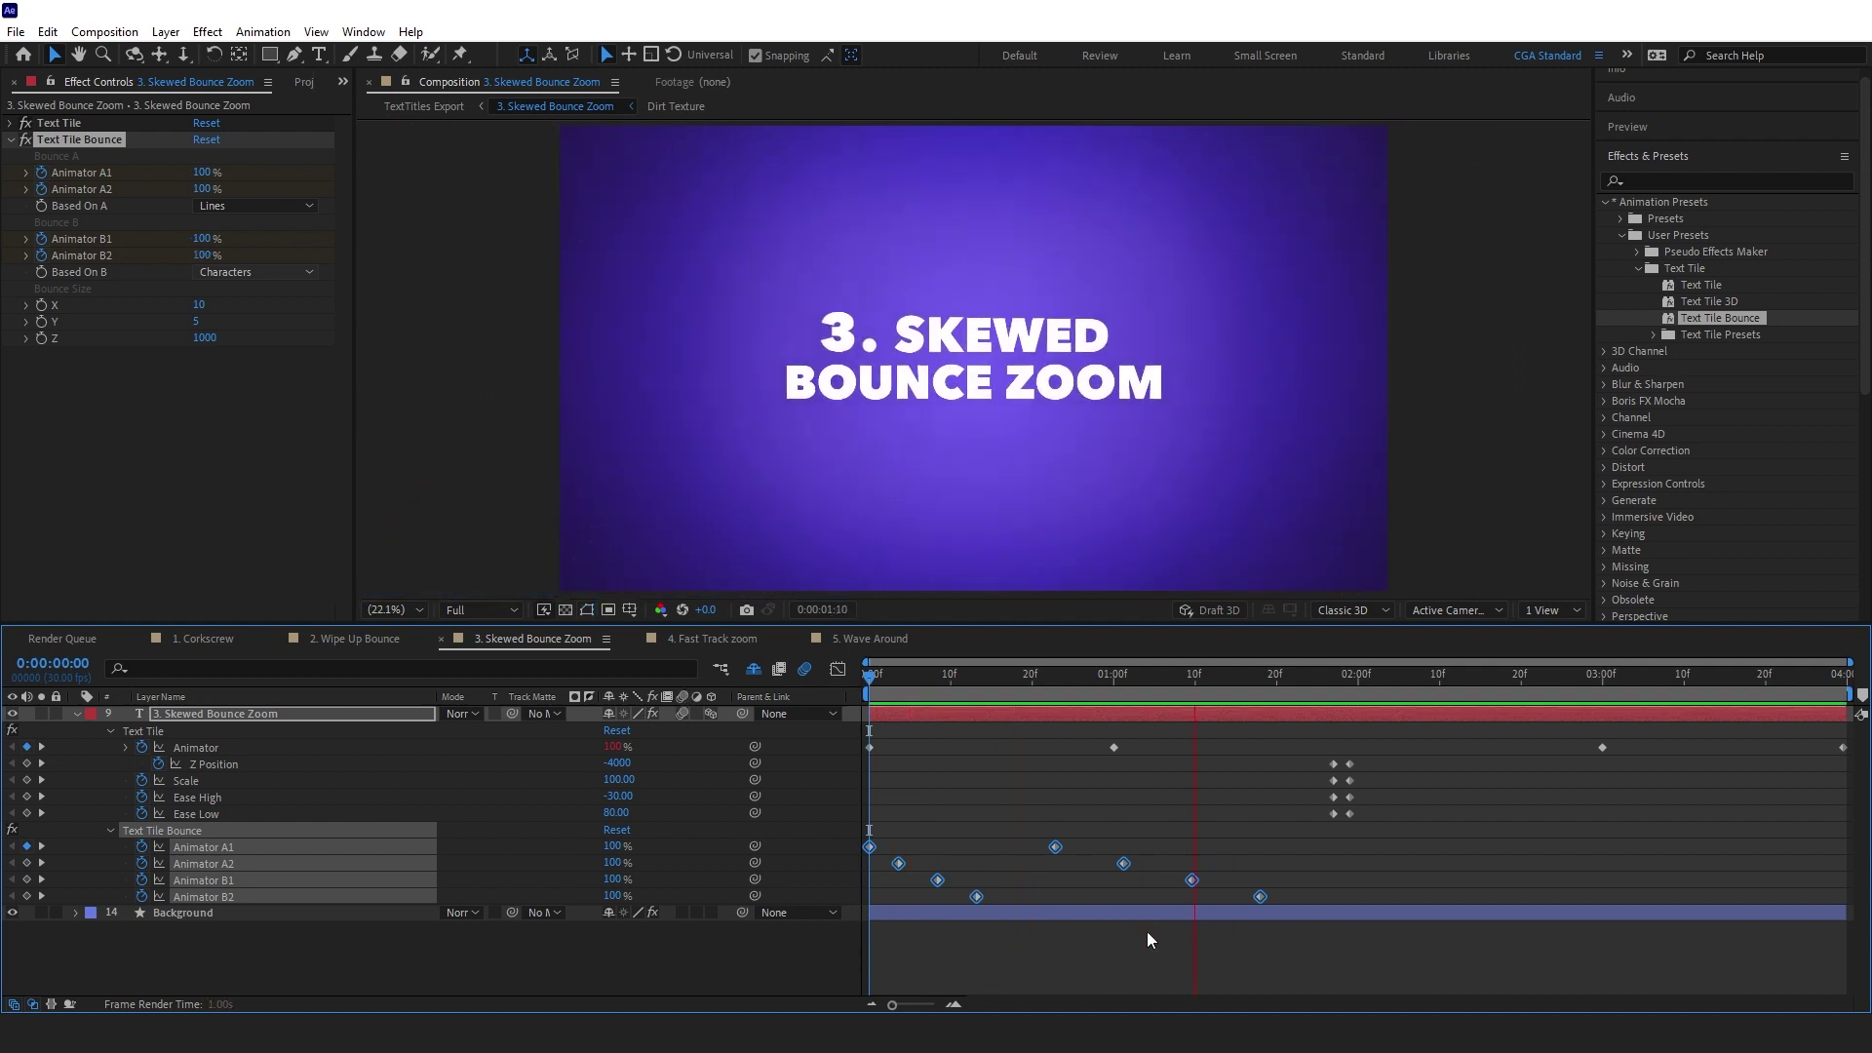
{"action": "key", "text": "space"}
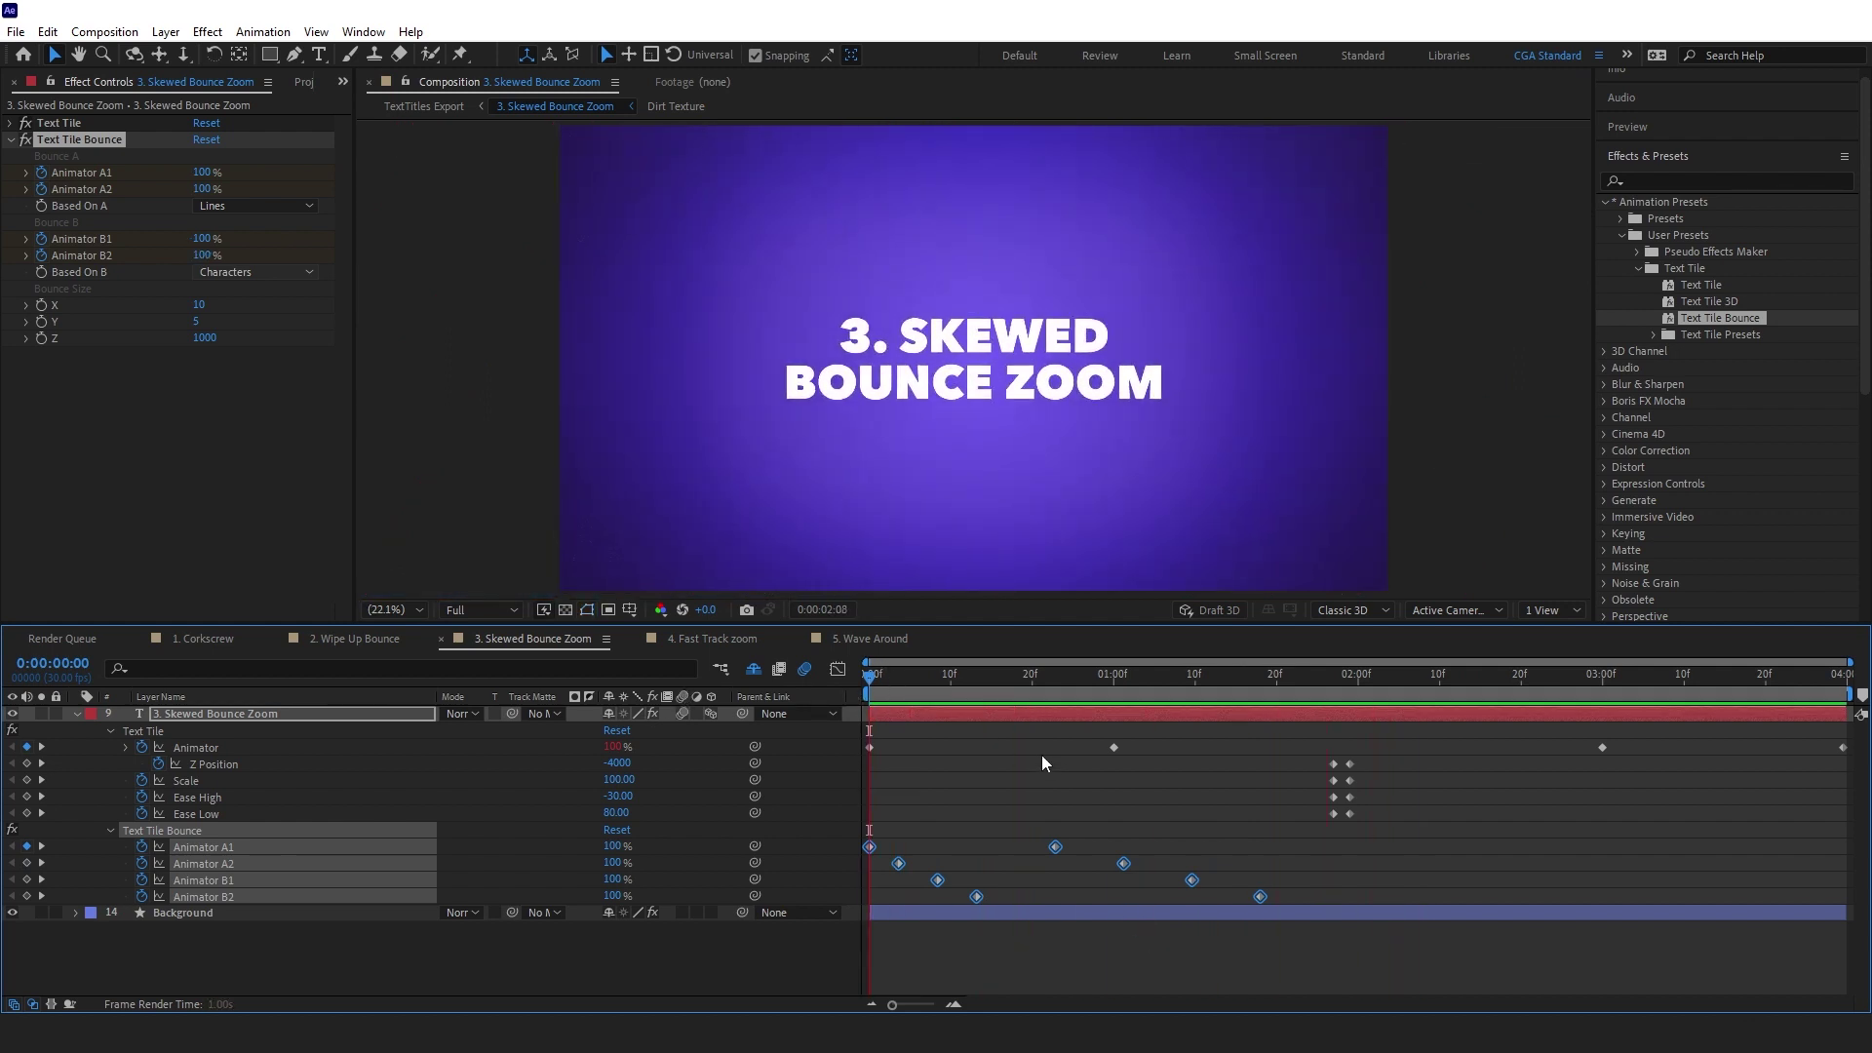
{"action": "key", "text": "space"}
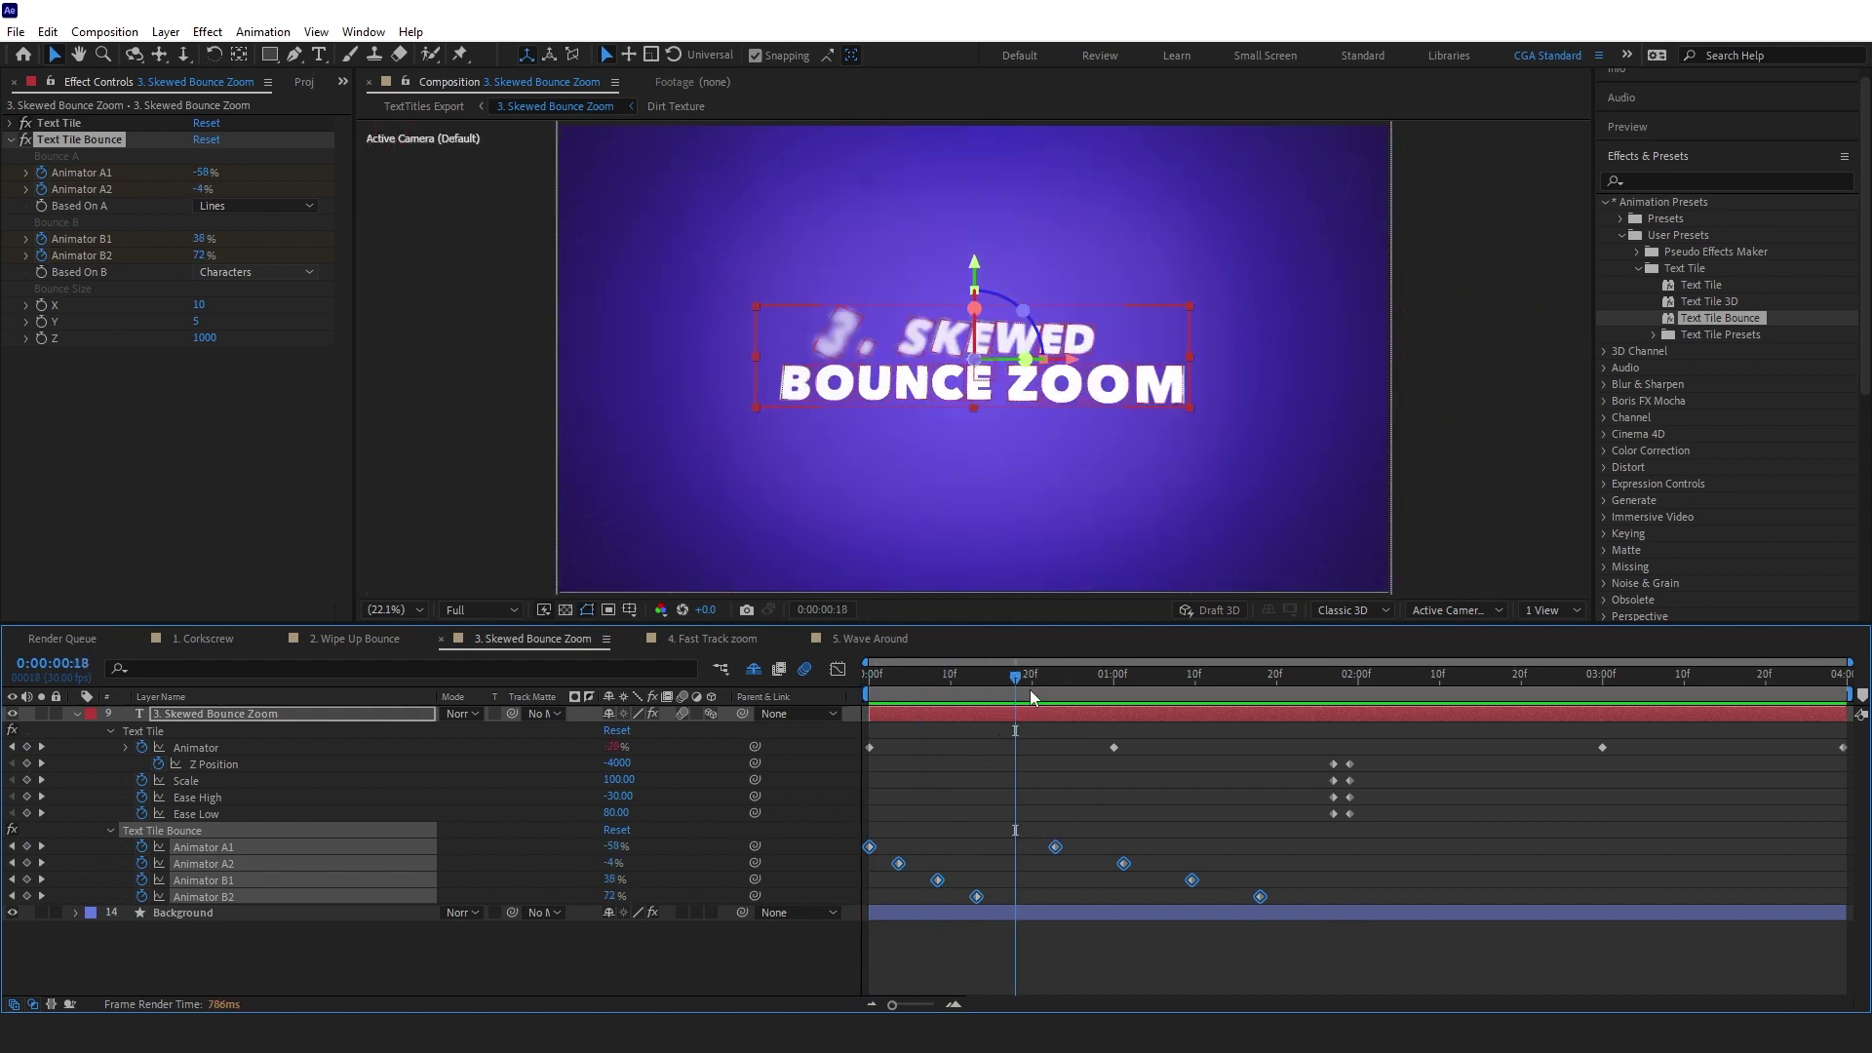
{"action": "left_click_drag", "start_coordinate": [1029, 689], "coordinate": [837, 700]}
{"action": "key", "text": "space"}
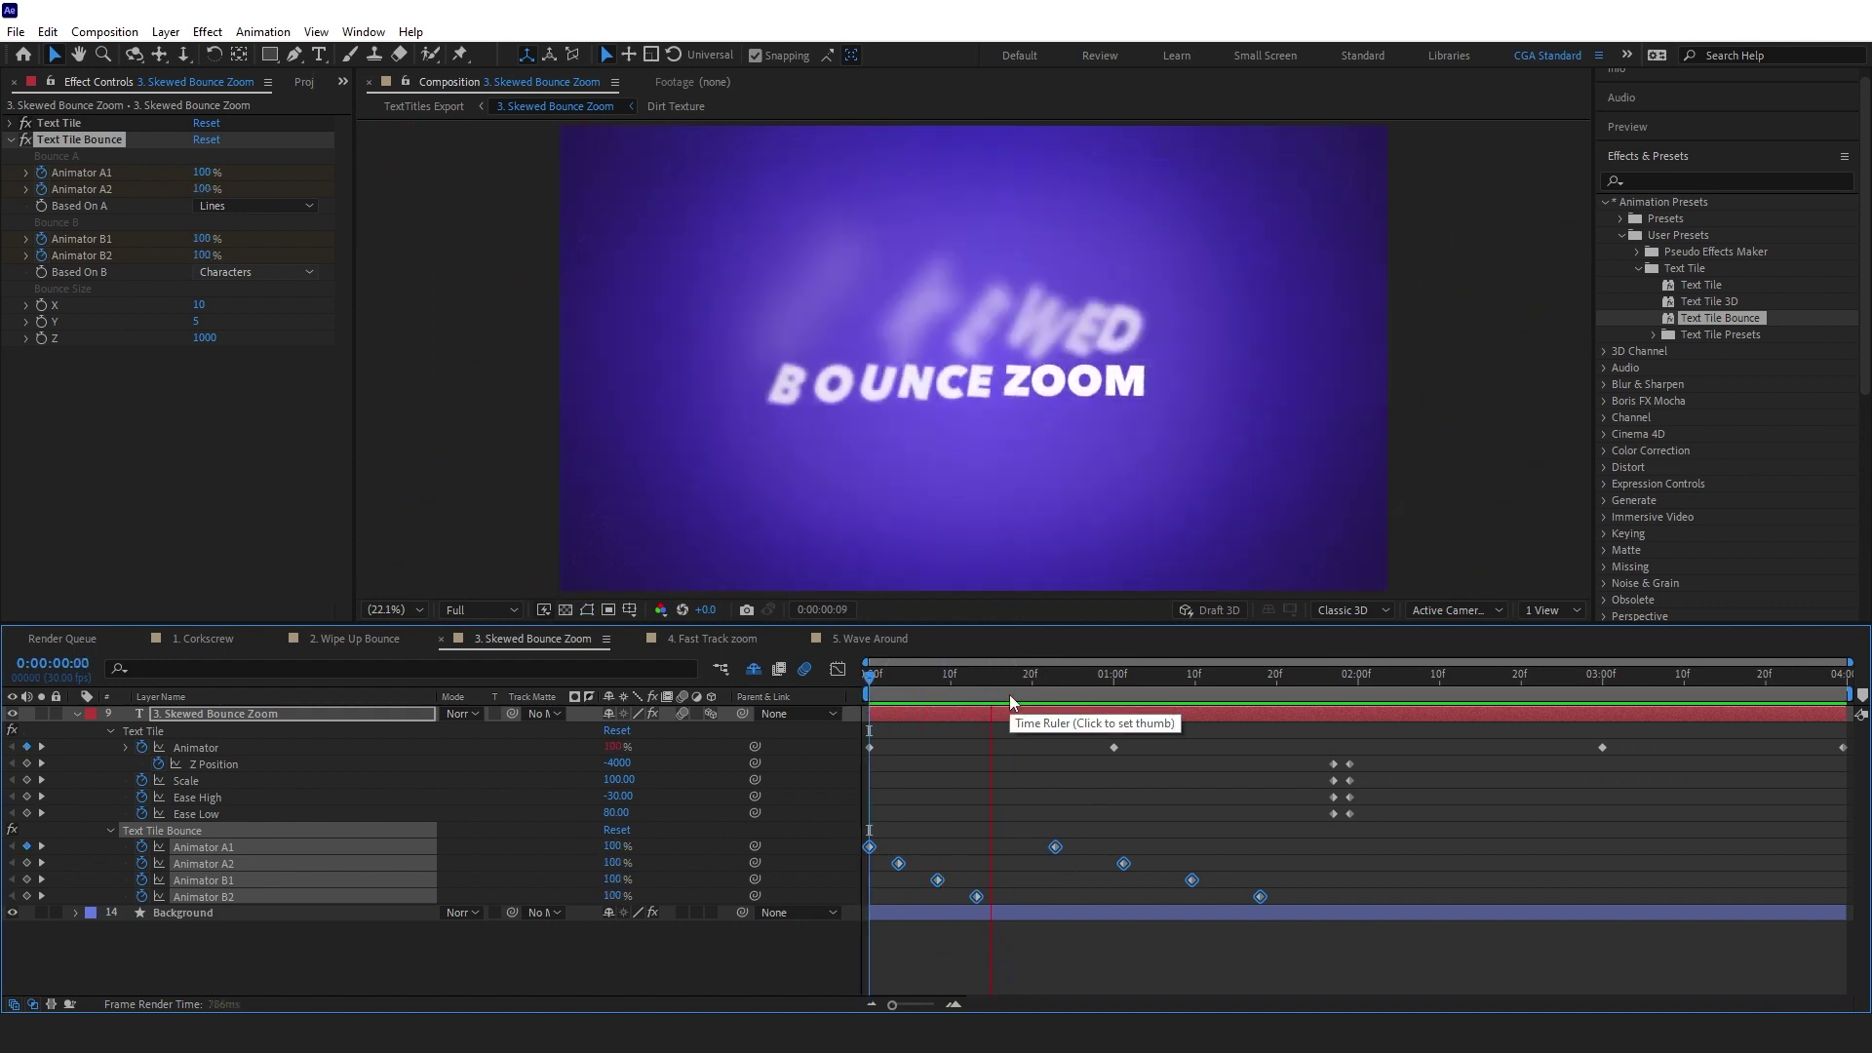
{"action": "left_click", "coordinate": [1103, 687]}
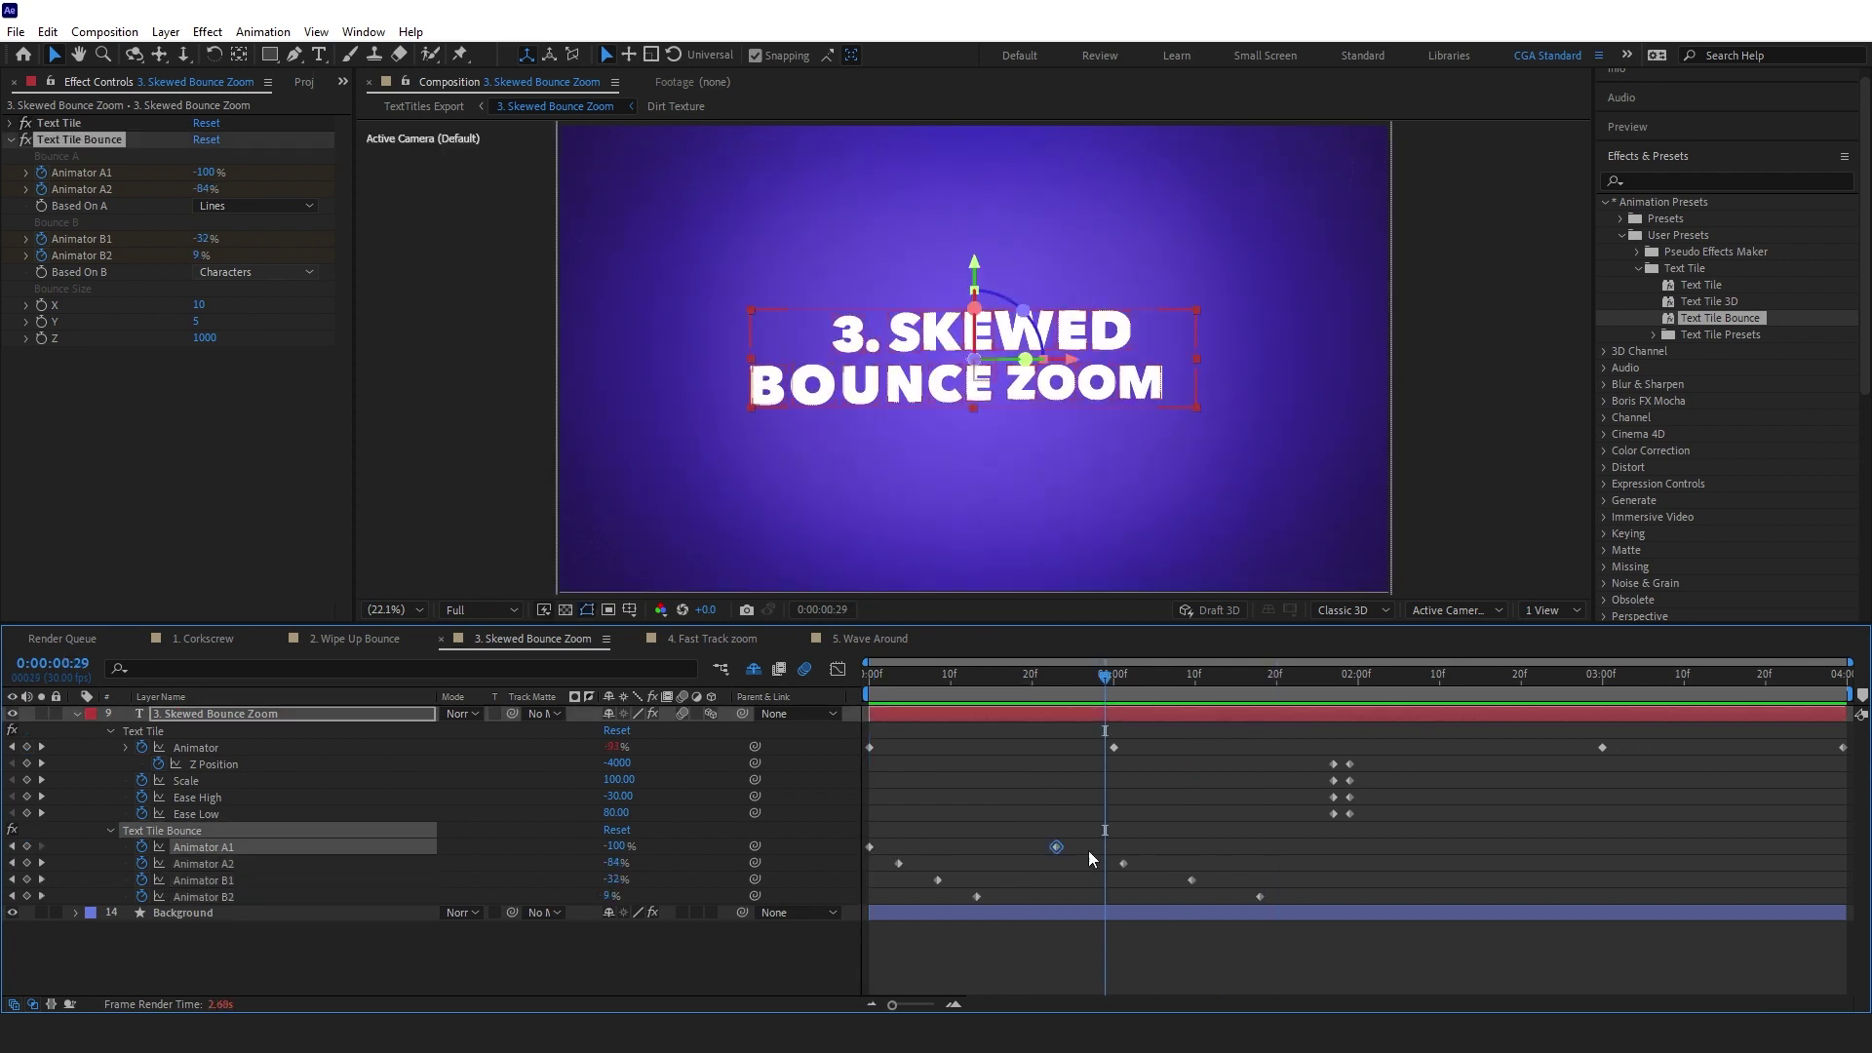
Drag Animators A1, A2, B1 and B2 end keyframes later to stagger them, then preview
{"action": "left_click_drag", "start_coordinate": [1089, 851], "coordinate": [1107, 850]}
{"action": "left_click", "coordinate": [1125, 863]}
{"action": "left_click_drag", "start_coordinate": [1124, 682], "coordinate": [1138, 684]}
{"action": "left_click_drag", "start_coordinate": [1126, 866], "coordinate": [1140, 866]}
{"action": "left_click", "coordinate": [1261, 897]}
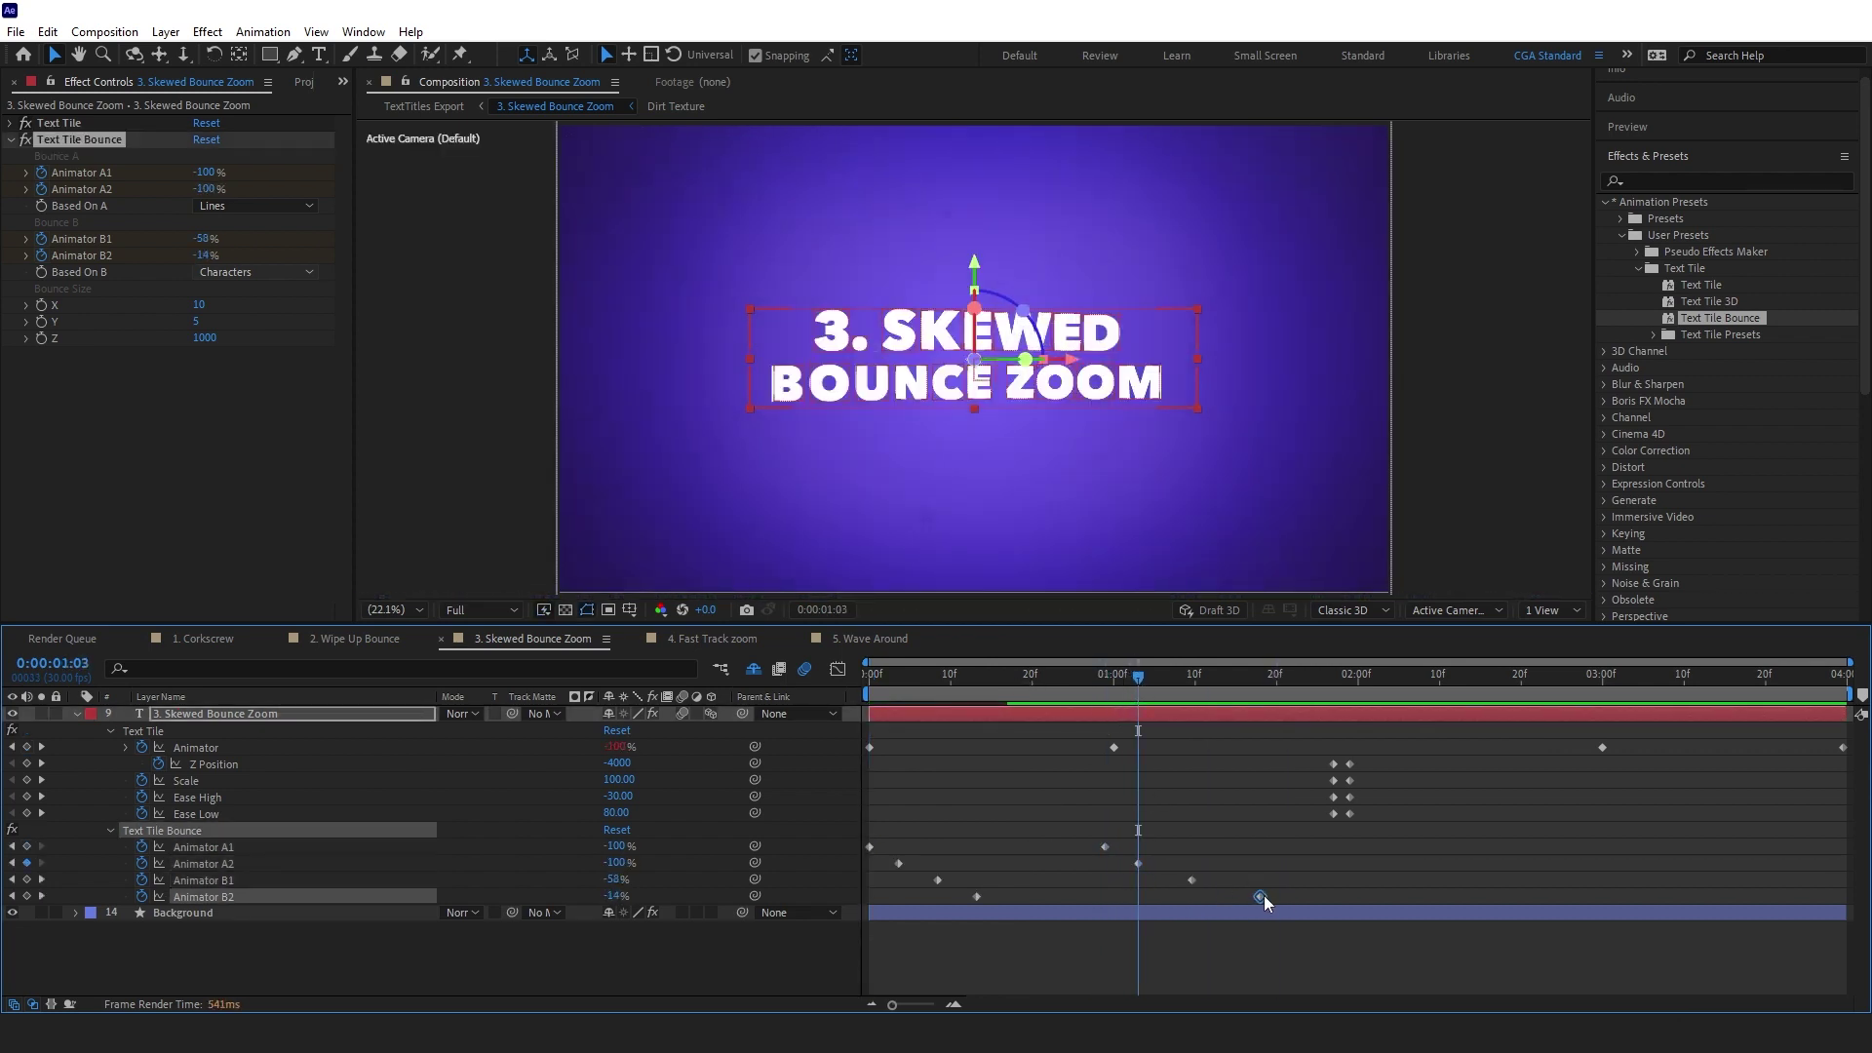
{"action": "mouse_move", "coordinate": [1261, 896]}
{"action": "left_mouse_down"}
{"action": "mouse_move", "coordinate": [1293, 896]}
{"action": "mouse_move", "coordinate": [1203, 882]}
{"action": "mouse_move", "coordinate": [1277, 895]}
{"action": "left_mouse_up"}
{"action": "left_click", "coordinate": [1209, 685]}
{"action": "left_click", "coordinate": [1292, 681]}
{"action": "left_click", "coordinate": [1205, 682]}
{"action": "key", "text": "Home"}
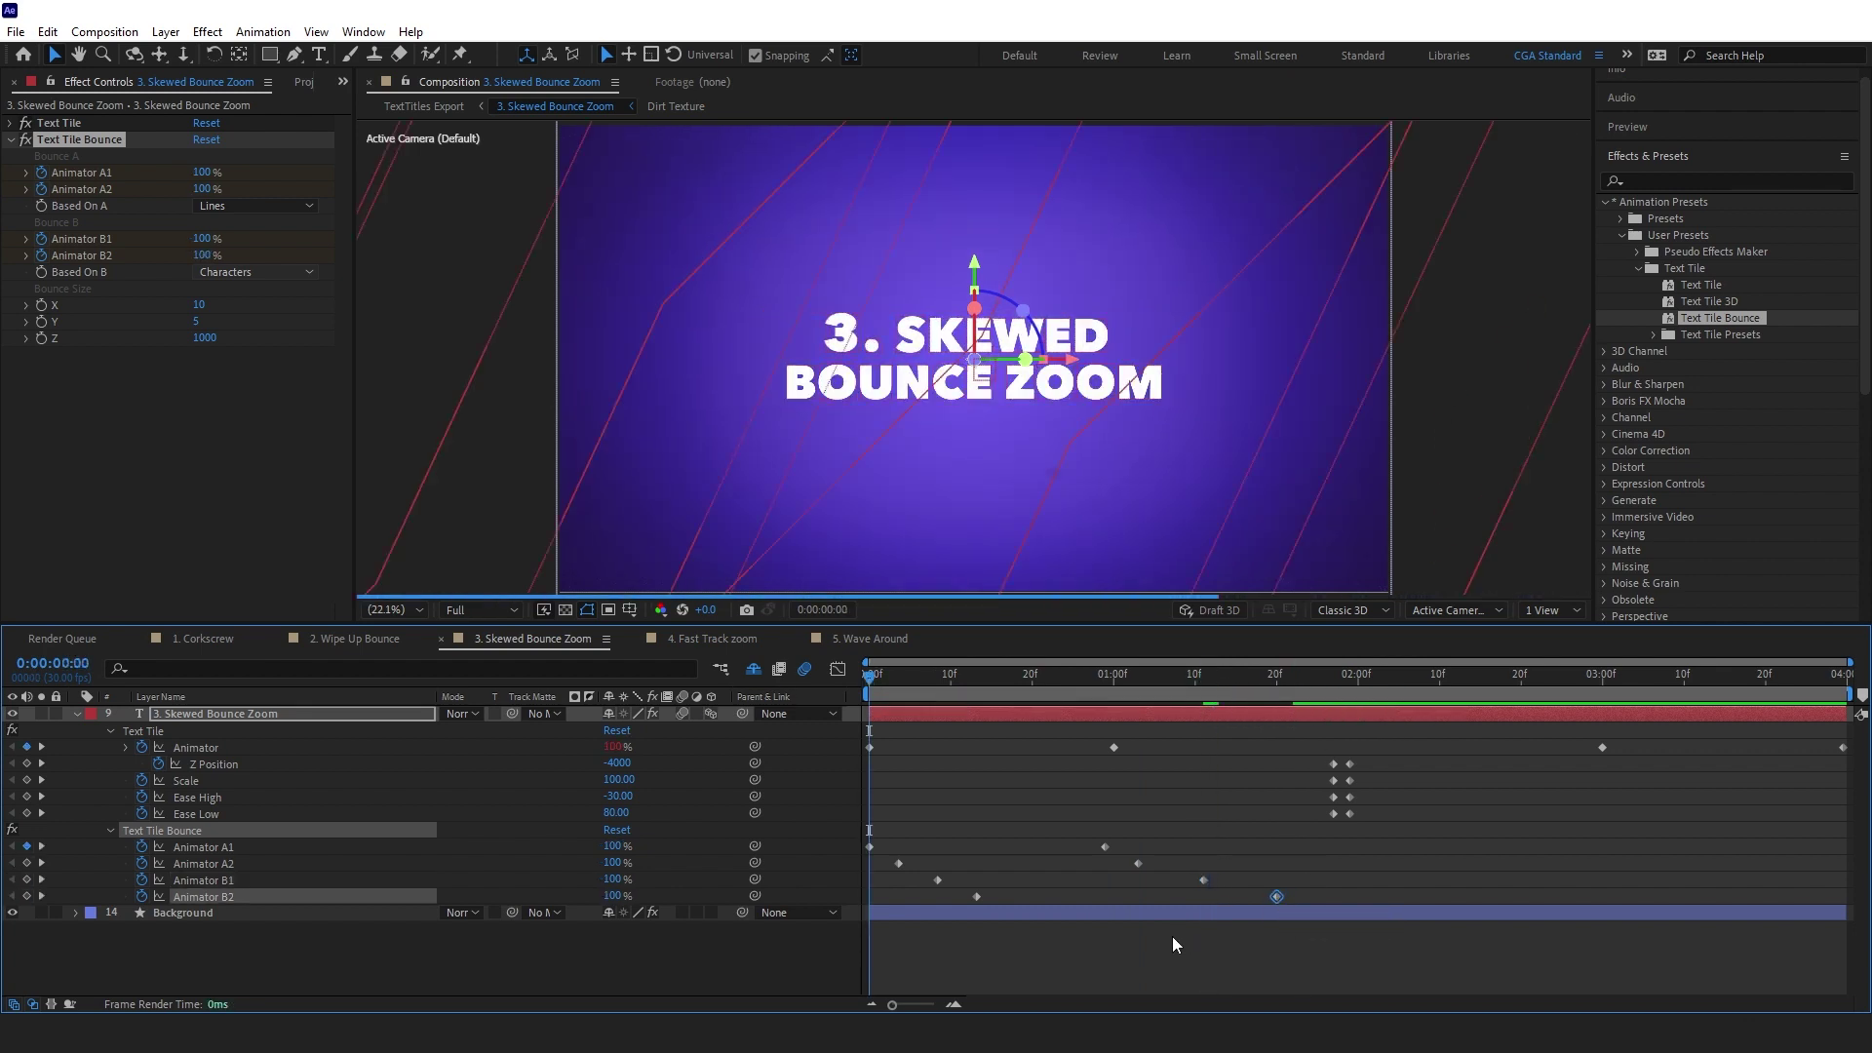
{"action": "key", "text": "space"}
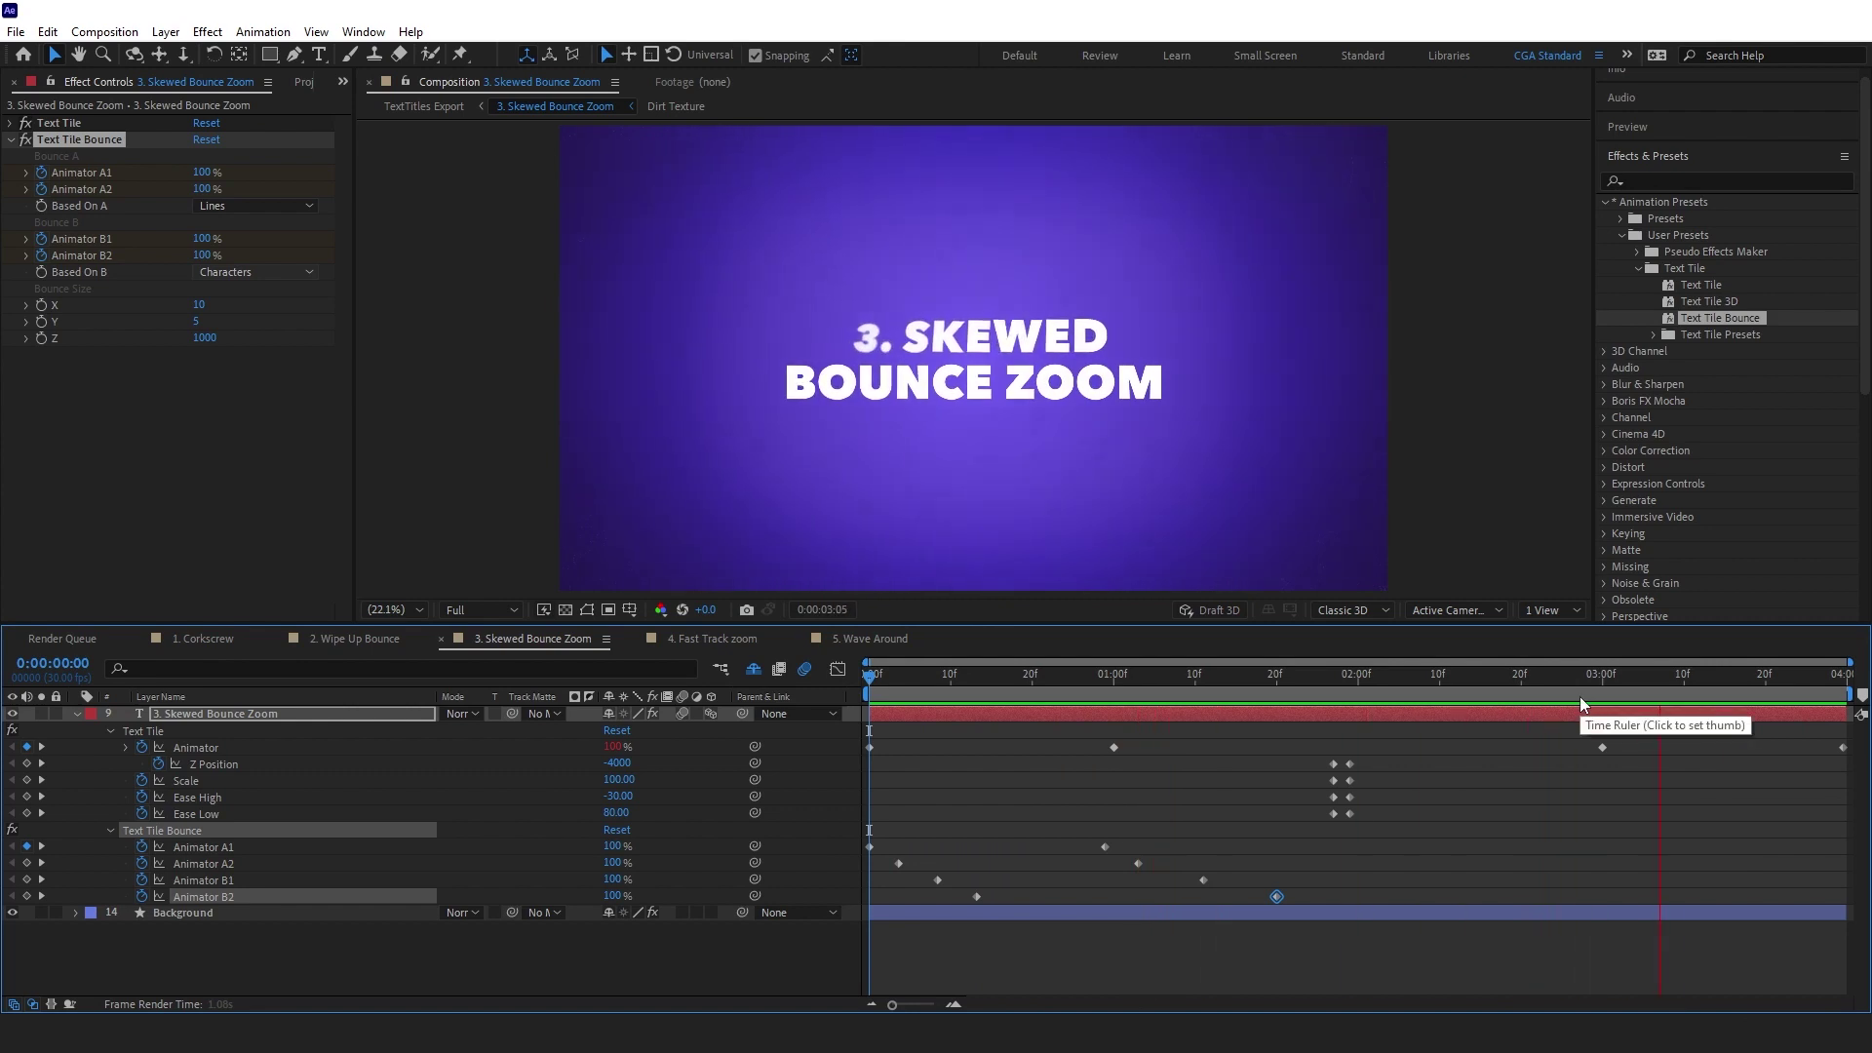
Copy and paste the Animator B1 and B2 keyframes at 2:21 and time-reverse the copies
{"action": "key", "text": "space"}
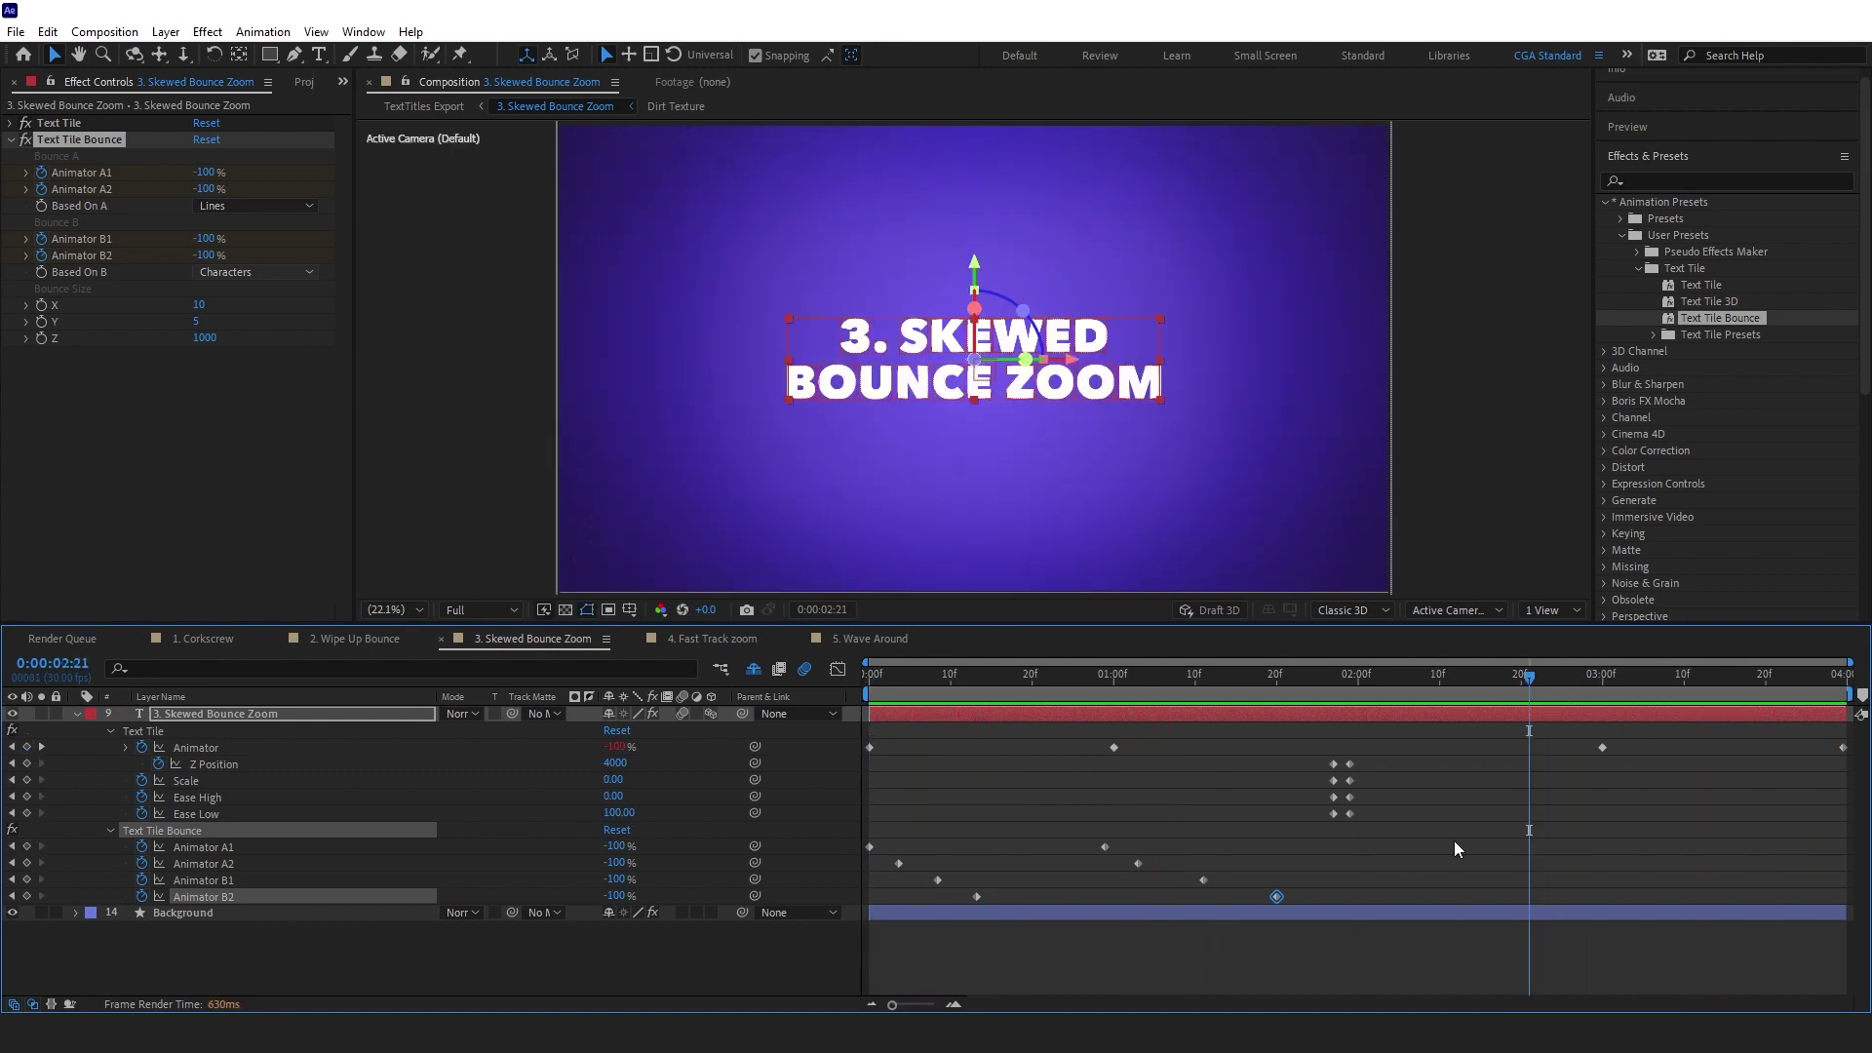
{"action": "left_click", "coordinate": [1536, 890]}
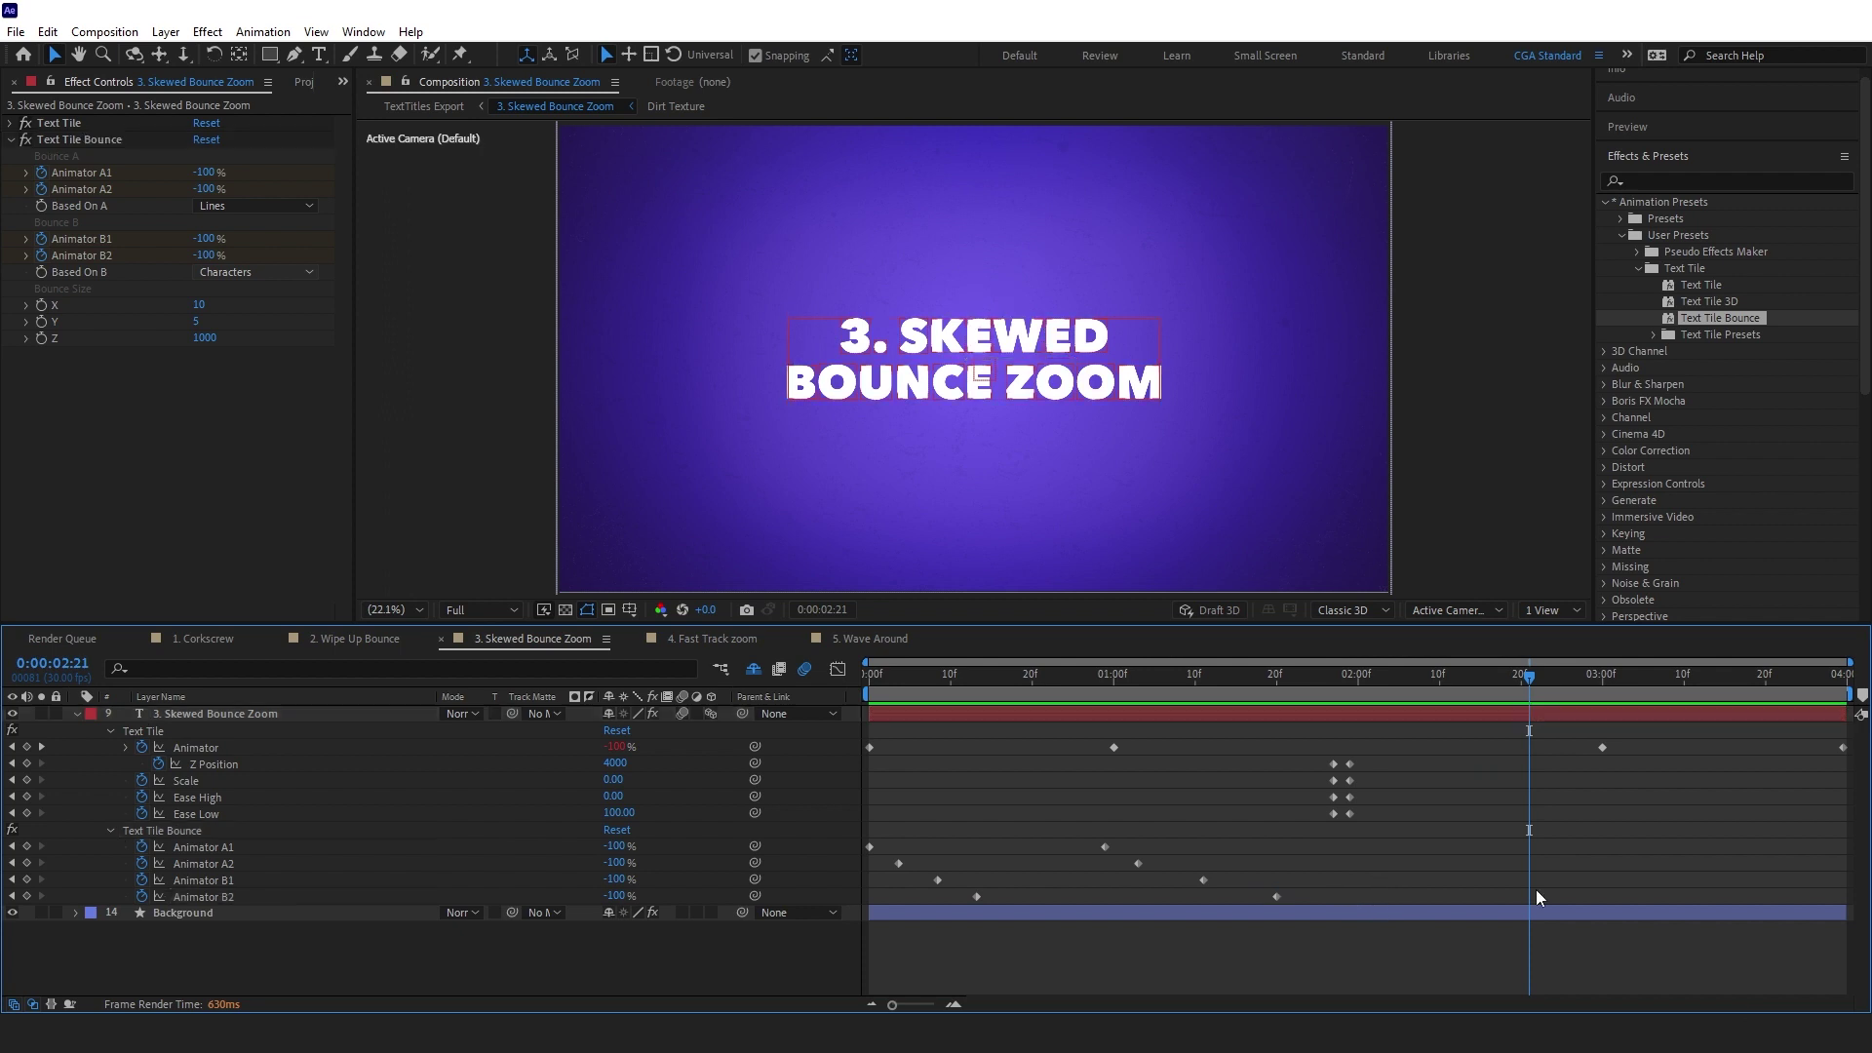
{"action": "left_click_drag", "start_coordinate": [1519, 879], "coordinate": [932, 908]}
{"action": "key", "text": "ctrl+c"}
{"action": "key", "text": "ctrl+v"}
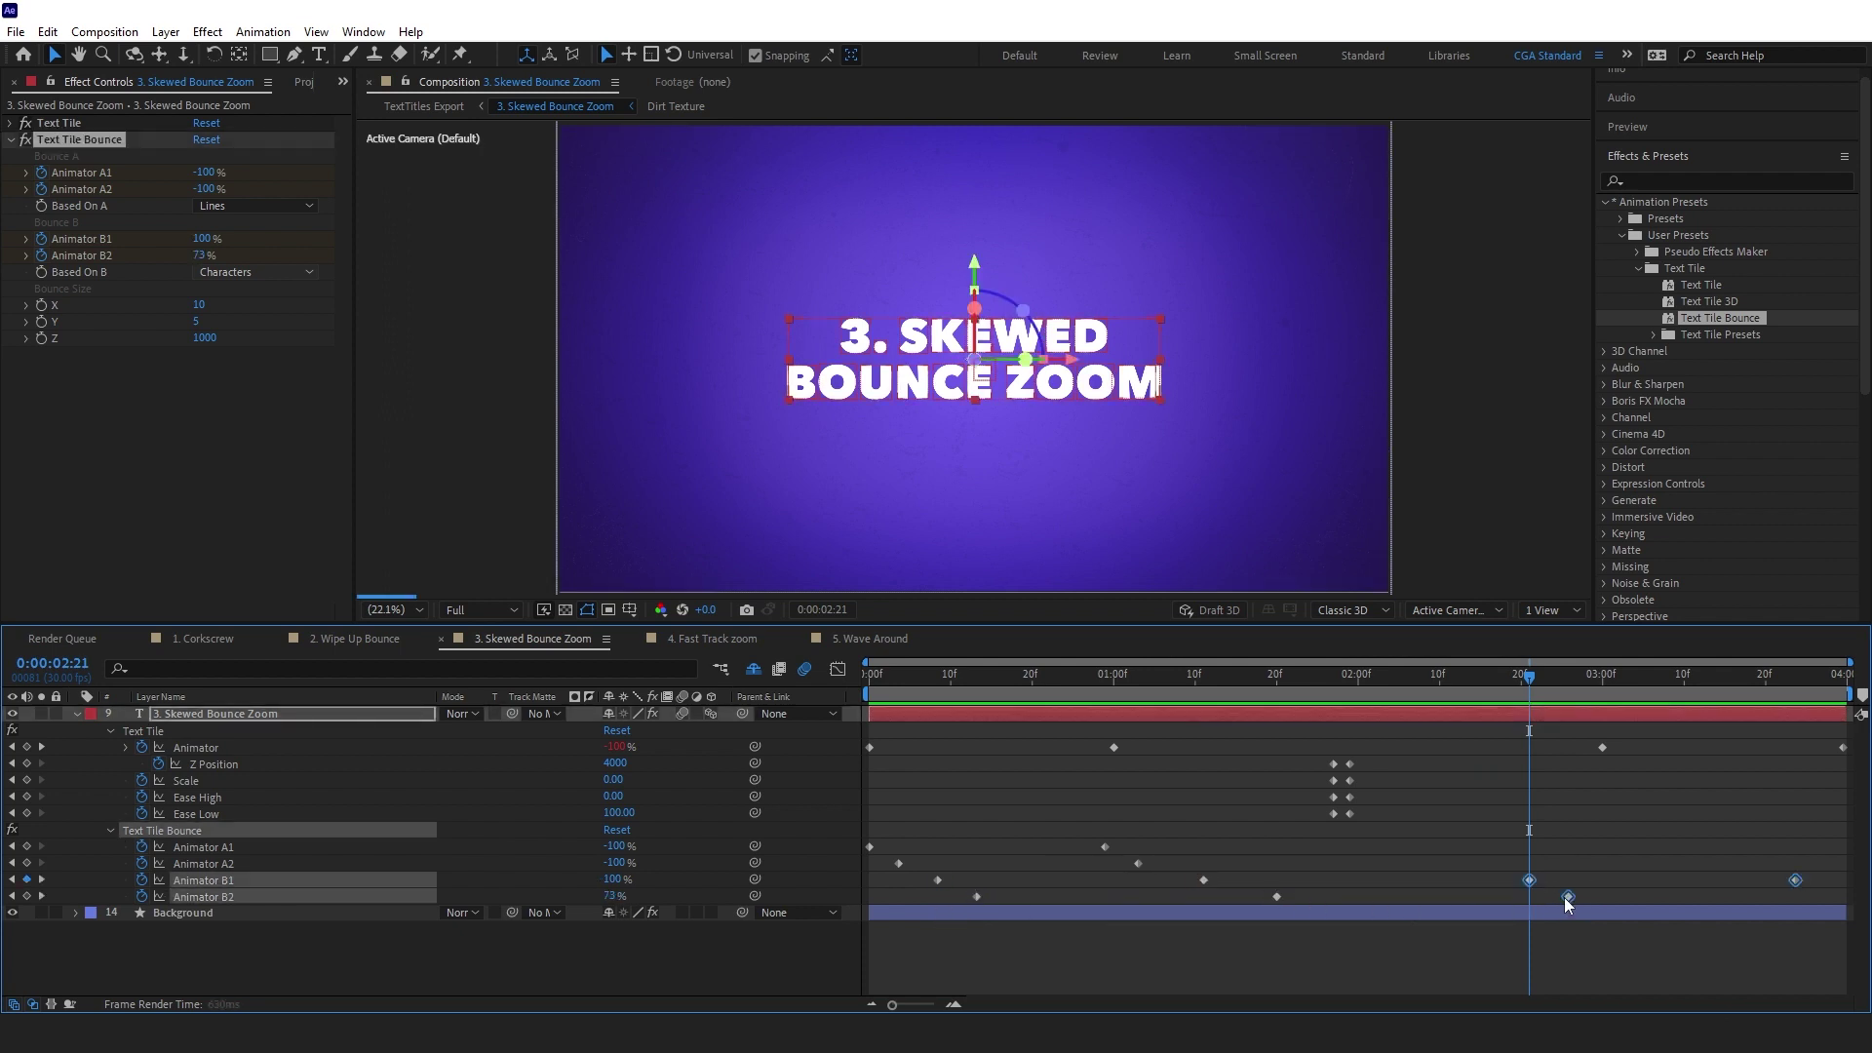
{"action": "left_click_drag", "start_coordinate": [1529, 881], "coordinate": [1498, 888]}
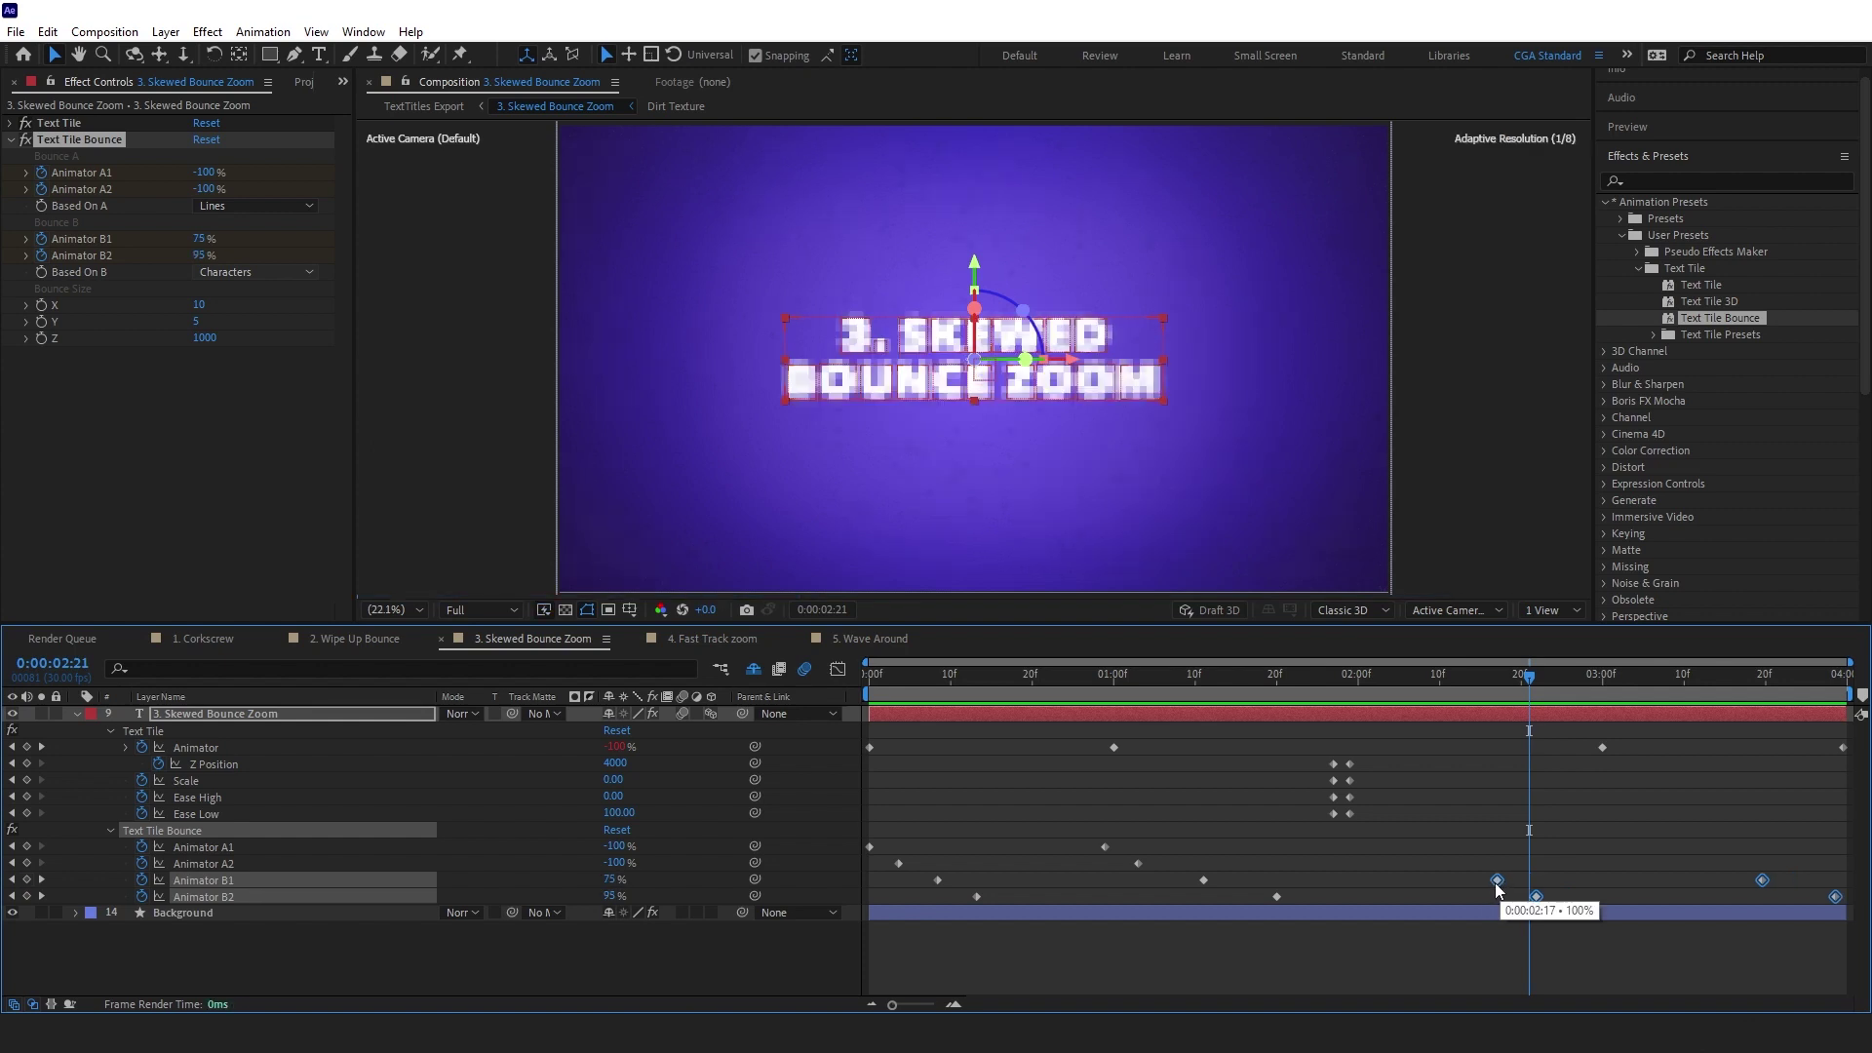
{"action": "right_click", "coordinate": [1496, 883]}
{"action": "mouse_move", "coordinate": [1516, 865]}
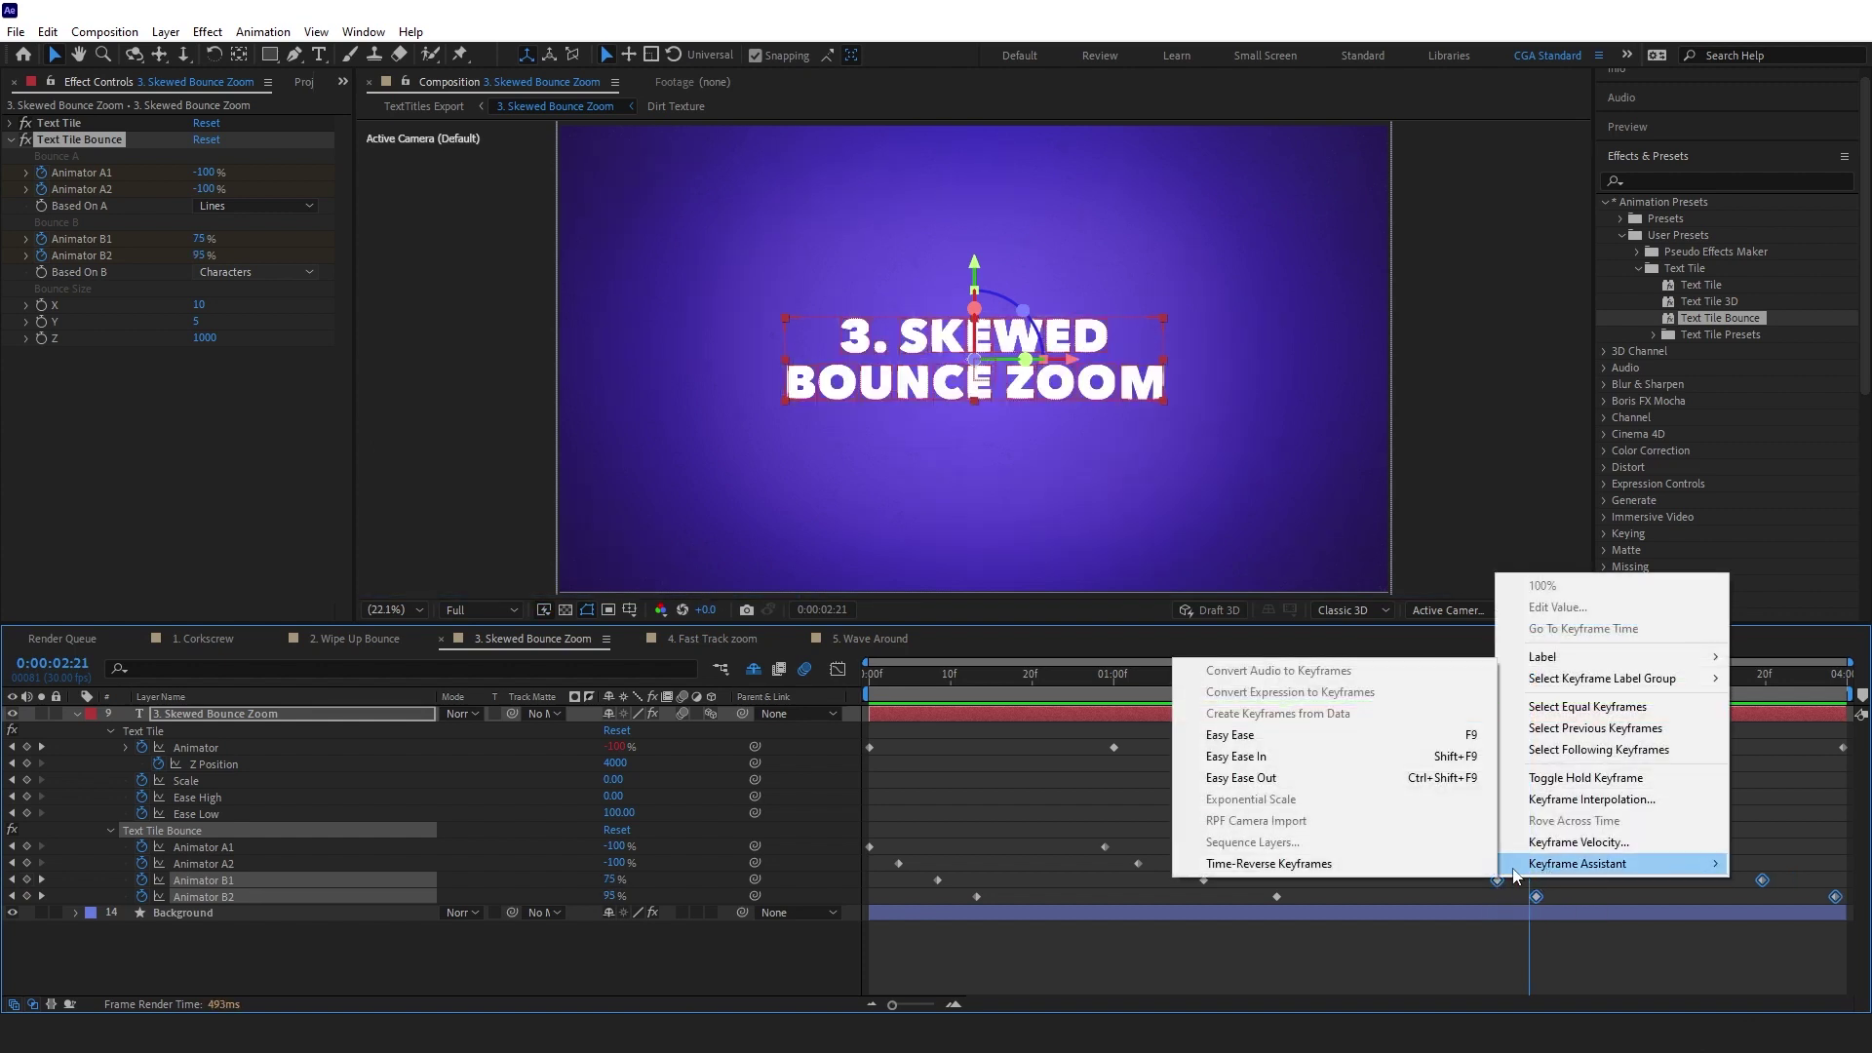
{"action": "left_click", "coordinate": [1362, 865]}
Retime the reversed B1 and B2 keyframes and preview the bounce-out from 2:13
{"action": "left_click_drag", "start_coordinate": [1788, 852], "coordinate": [1502, 887]}
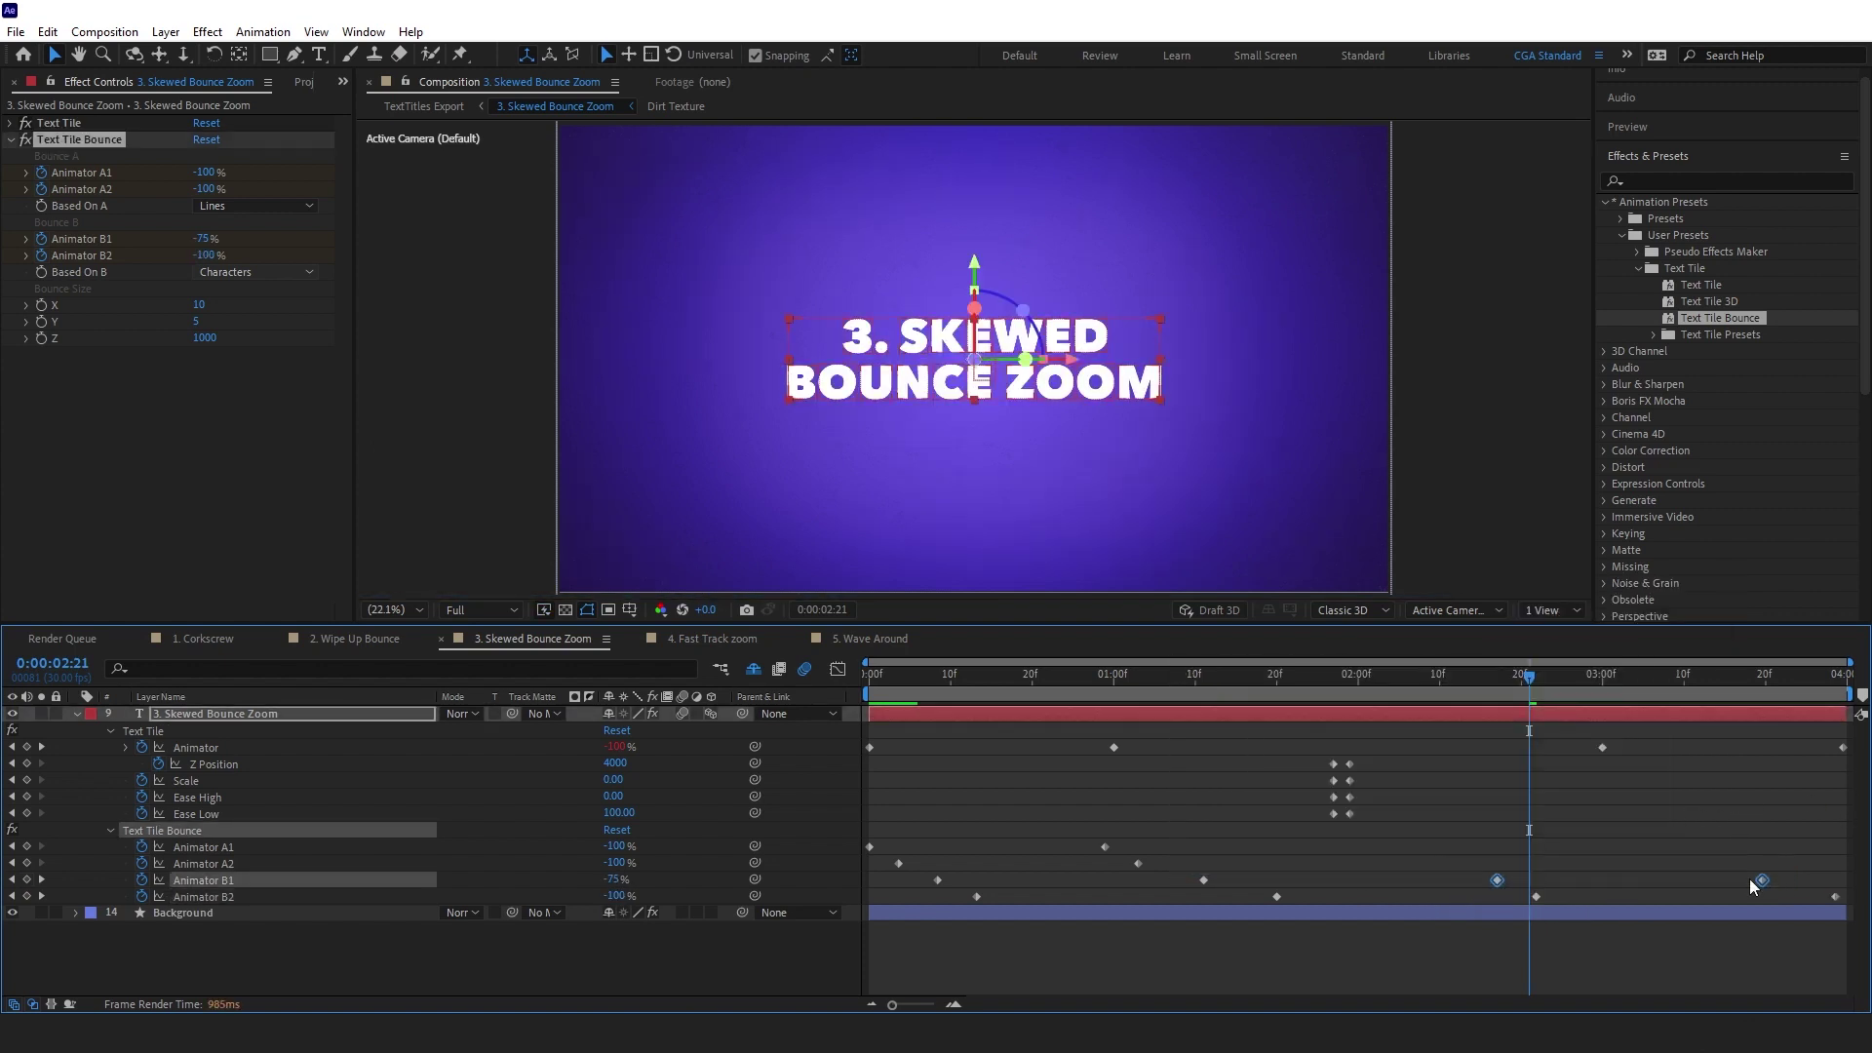
{"action": "left_click_drag", "start_coordinate": [1764, 883], "coordinate": [1521, 904]}
{"action": "mouse_move", "coordinate": [1535, 898]}
{"action": "left_mouse_down"}
{"action": "mouse_move", "coordinate": [1520, 899]}
{"action": "mouse_move", "coordinate": [1579, 883]}
{"action": "mouse_move", "coordinate": [1553, 897]}
{"action": "left_mouse_up"}
{"action": "left_click", "coordinate": [1575, 881]}
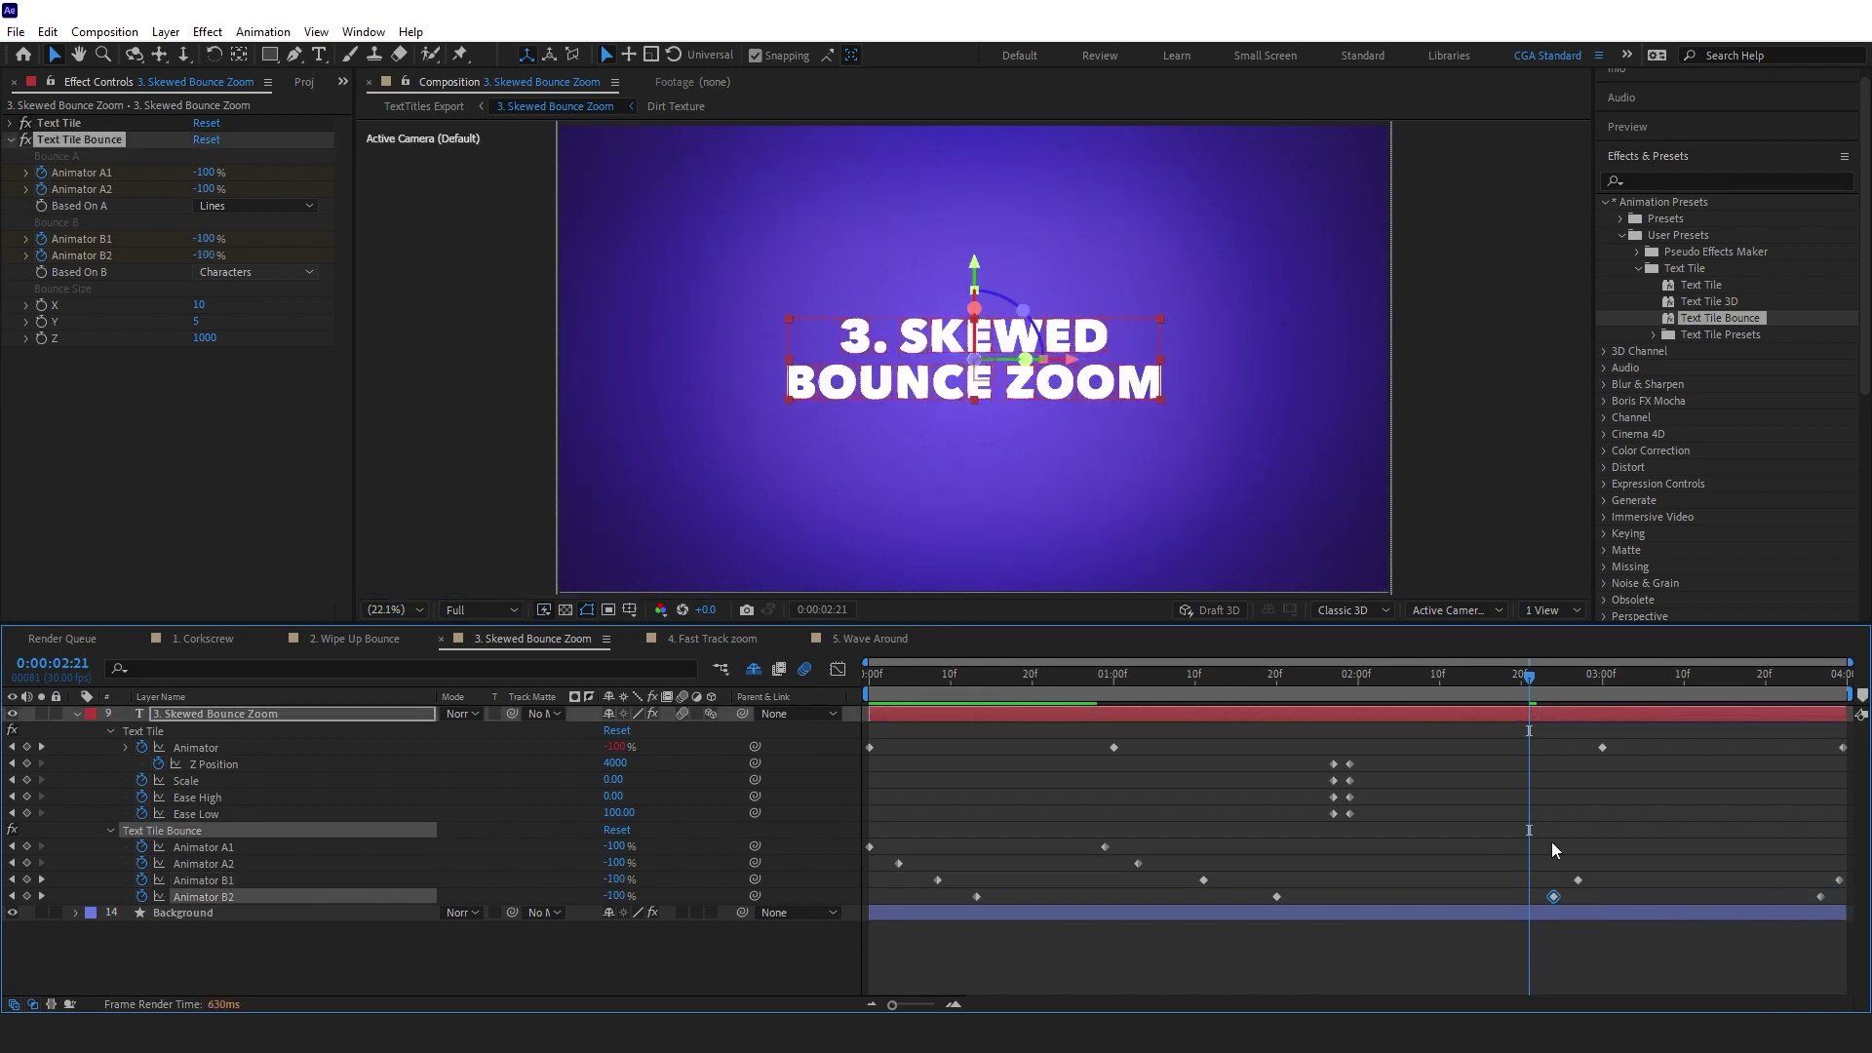
{"action": "left_click", "coordinate": [1496, 679]}
{"action": "left_click_drag", "start_coordinate": [1495, 680], "coordinate": [1462, 681]}
{"action": "key", "text": "space"}
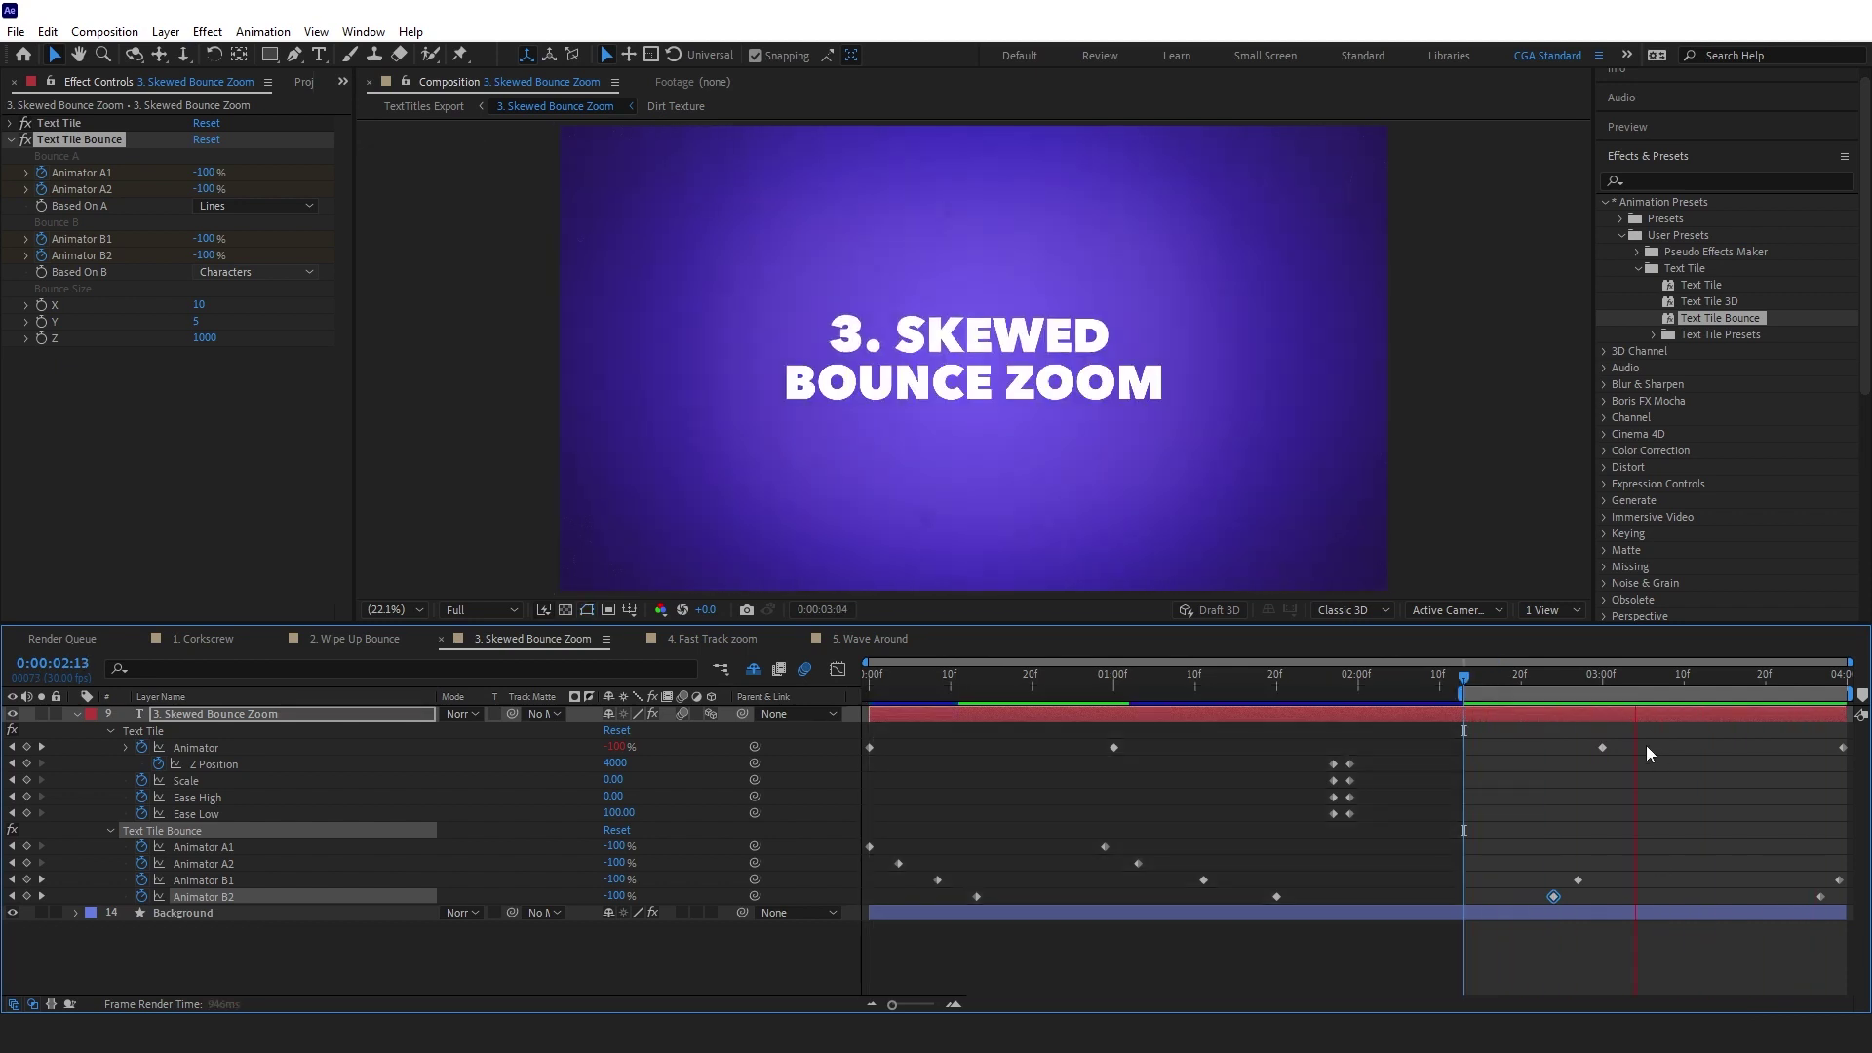
Shift the final Animator, B1 and B2 keyframes later together
{"action": "left_click", "coordinate": [1558, 670]}
{"action": "mouse_move", "coordinate": [1609, 865]}
{"action": "left_mouse_down"}
{"action": "mouse_move", "coordinate": [1529, 896]}
{"action": "mouse_move", "coordinate": [1599, 883]}
{"action": "left_mouse_up"}
{"action": "left_click_drag", "start_coordinate": [1604, 884], "coordinate": [1614, 884]}
{"action": "left_click", "coordinate": [1578, 897]}
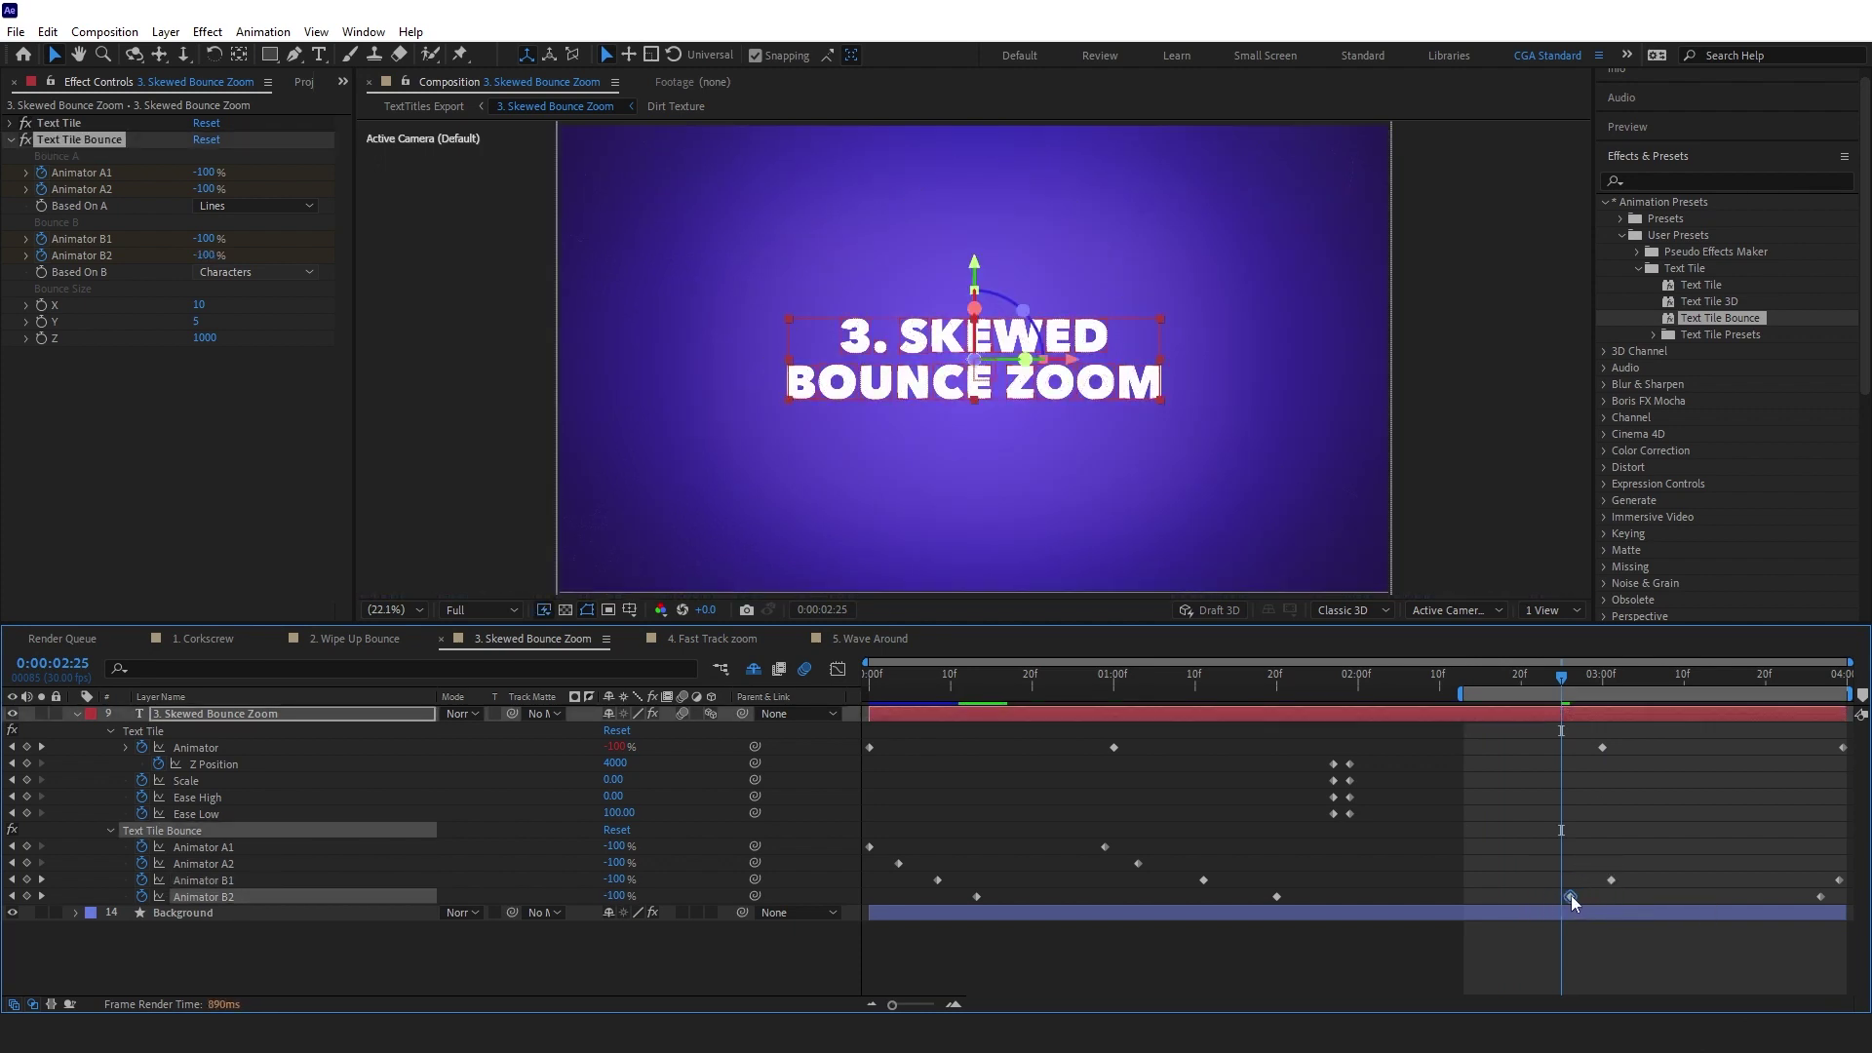
{"action": "left_click_drag", "start_coordinate": [1535, 733], "coordinate": [1646, 895]}
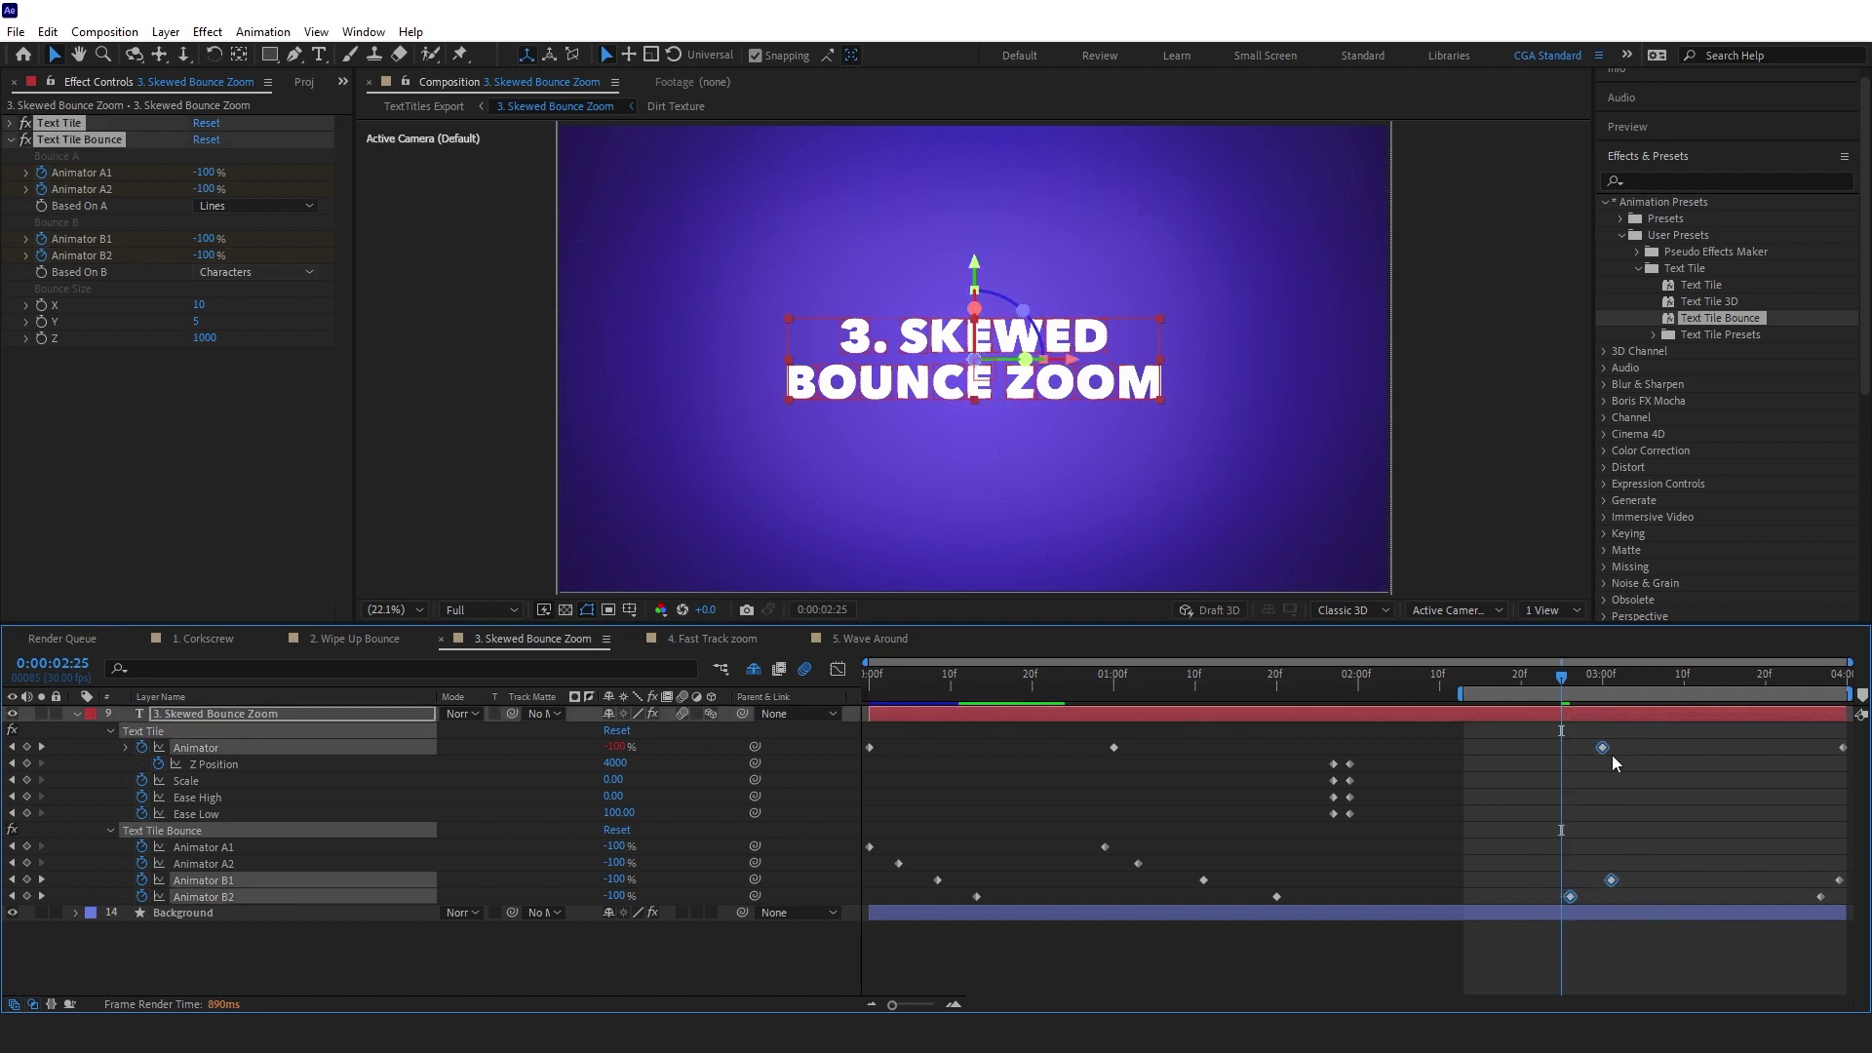
{"action": "left_click_drag", "start_coordinate": [1602, 747], "coordinate": [1686, 748]}
Preview from 2:20, then extend the preview range to the comp start and play it all
{"action": "left_click_drag", "start_coordinate": [1472, 674], "coordinate": [1521, 694]}
{"action": "key", "text": "space"}
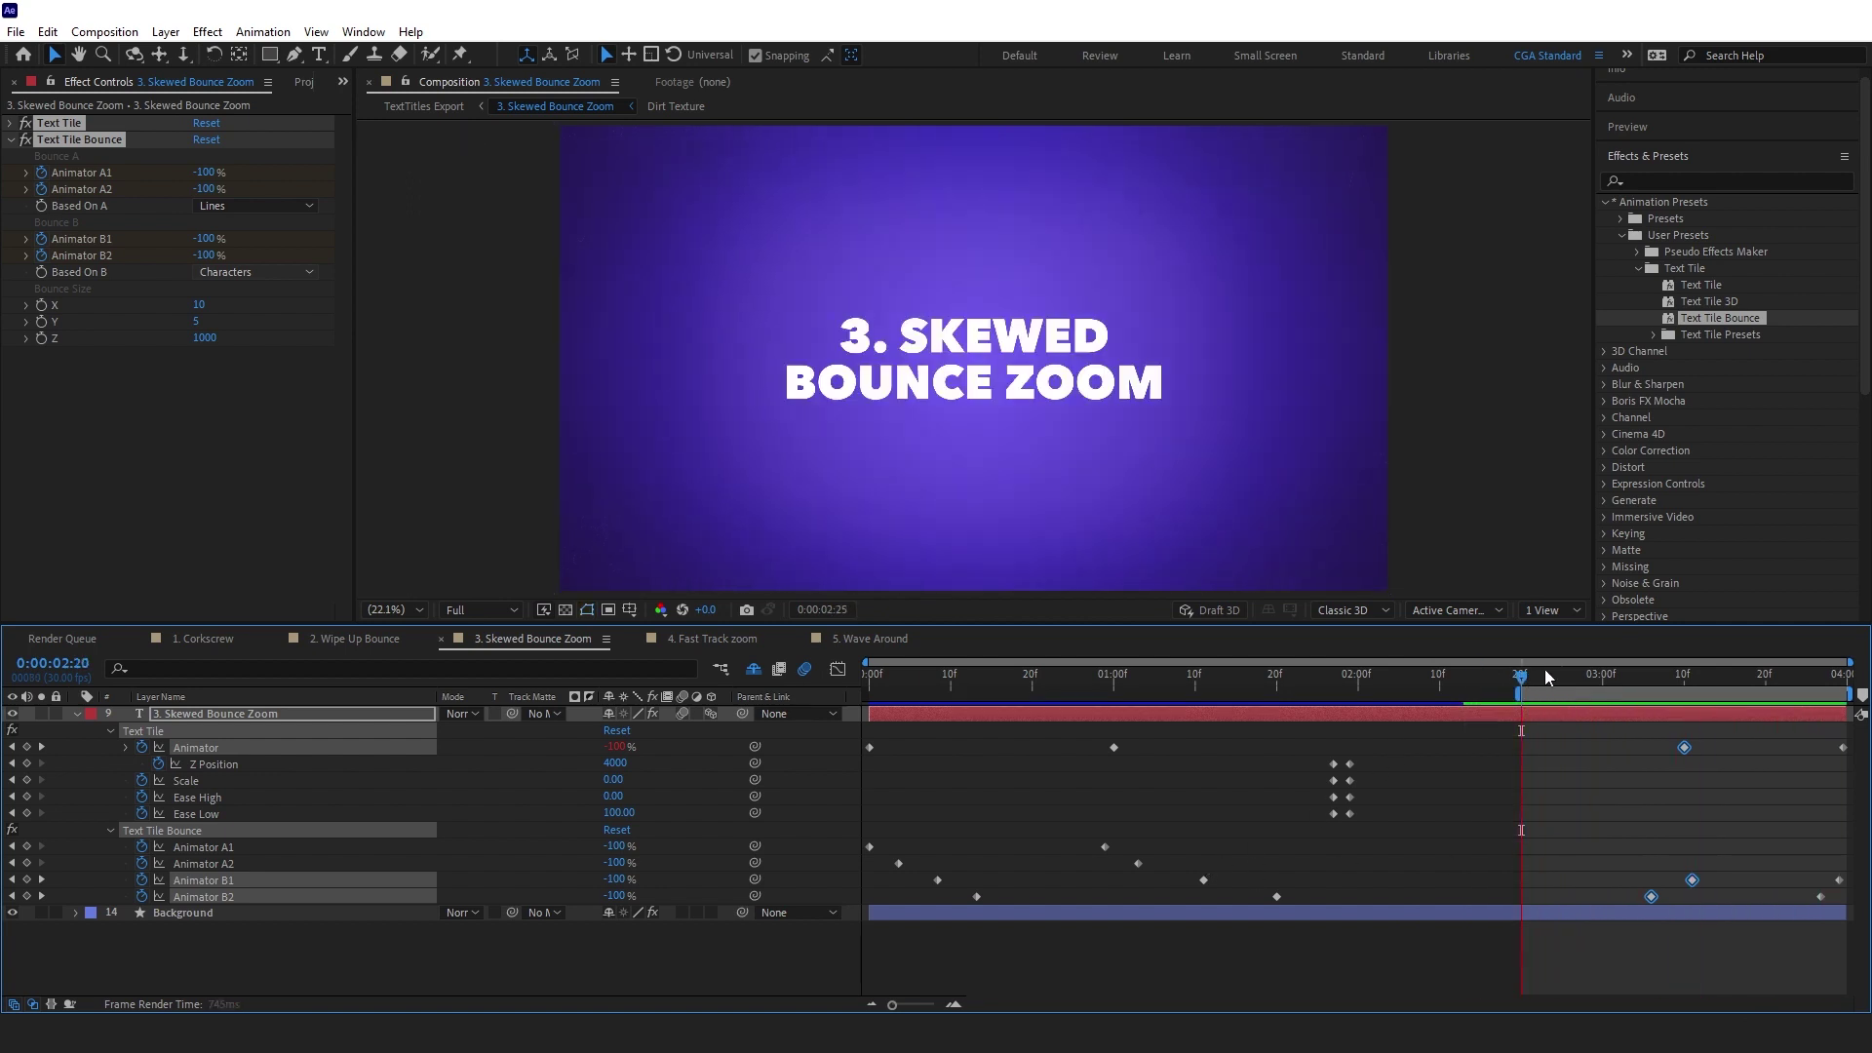
{"action": "key", "text": "space"}
{"action": "left_click_drag", "start_coordinate": [1396, 708], "coordinate": [848, 709]}
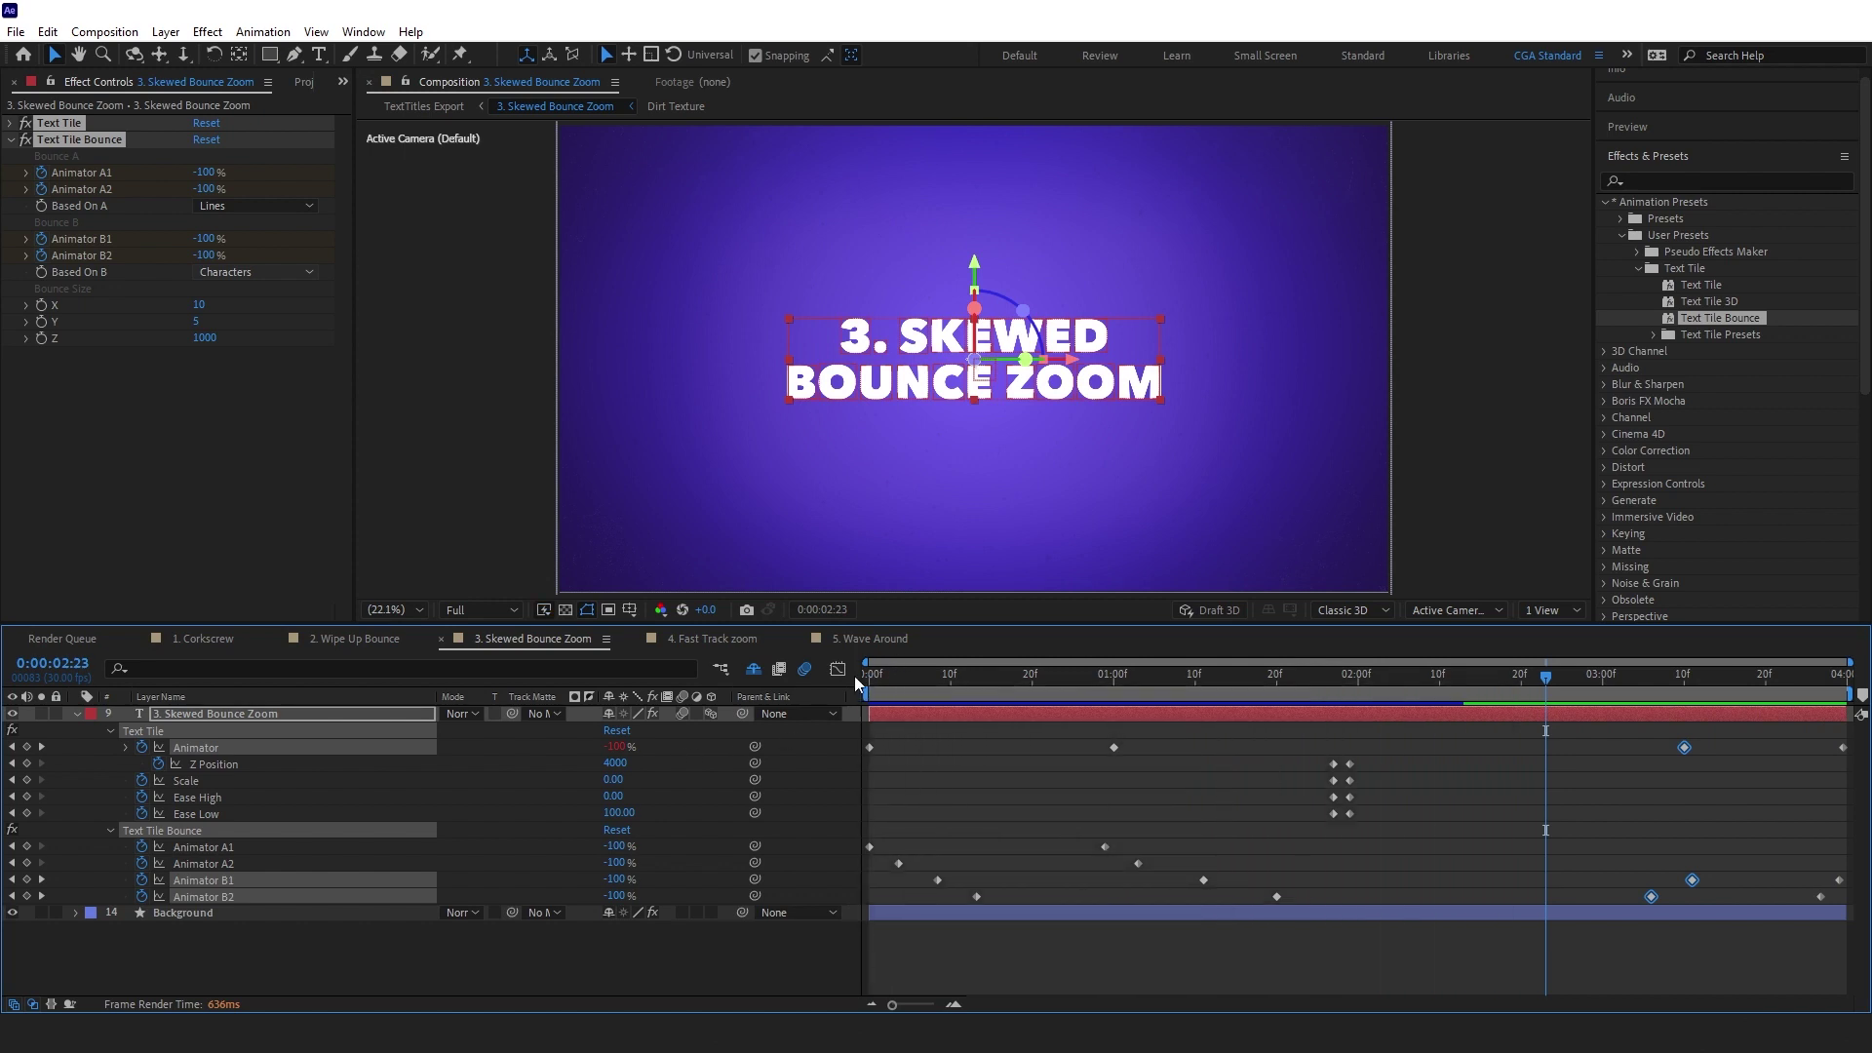
{"action": "key", "text": "space"}
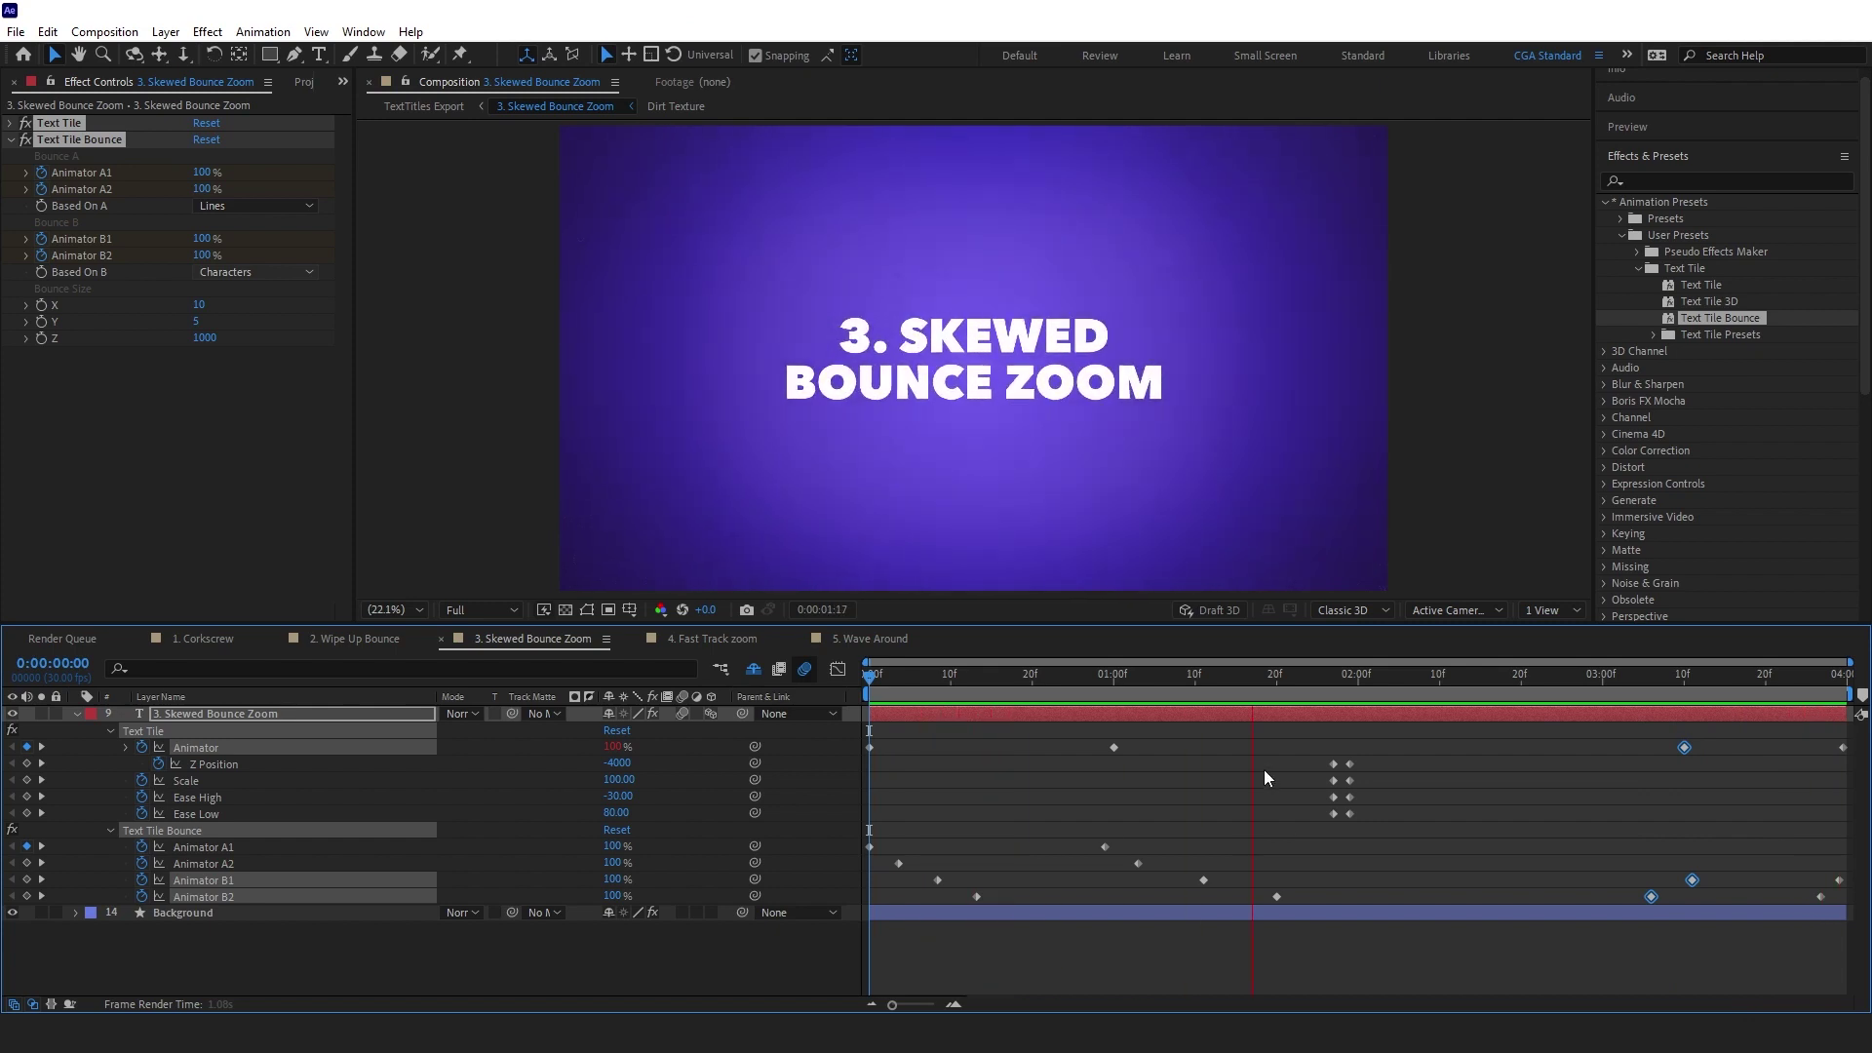
{"action": "left_click", "coordinate": [1297, 682]}
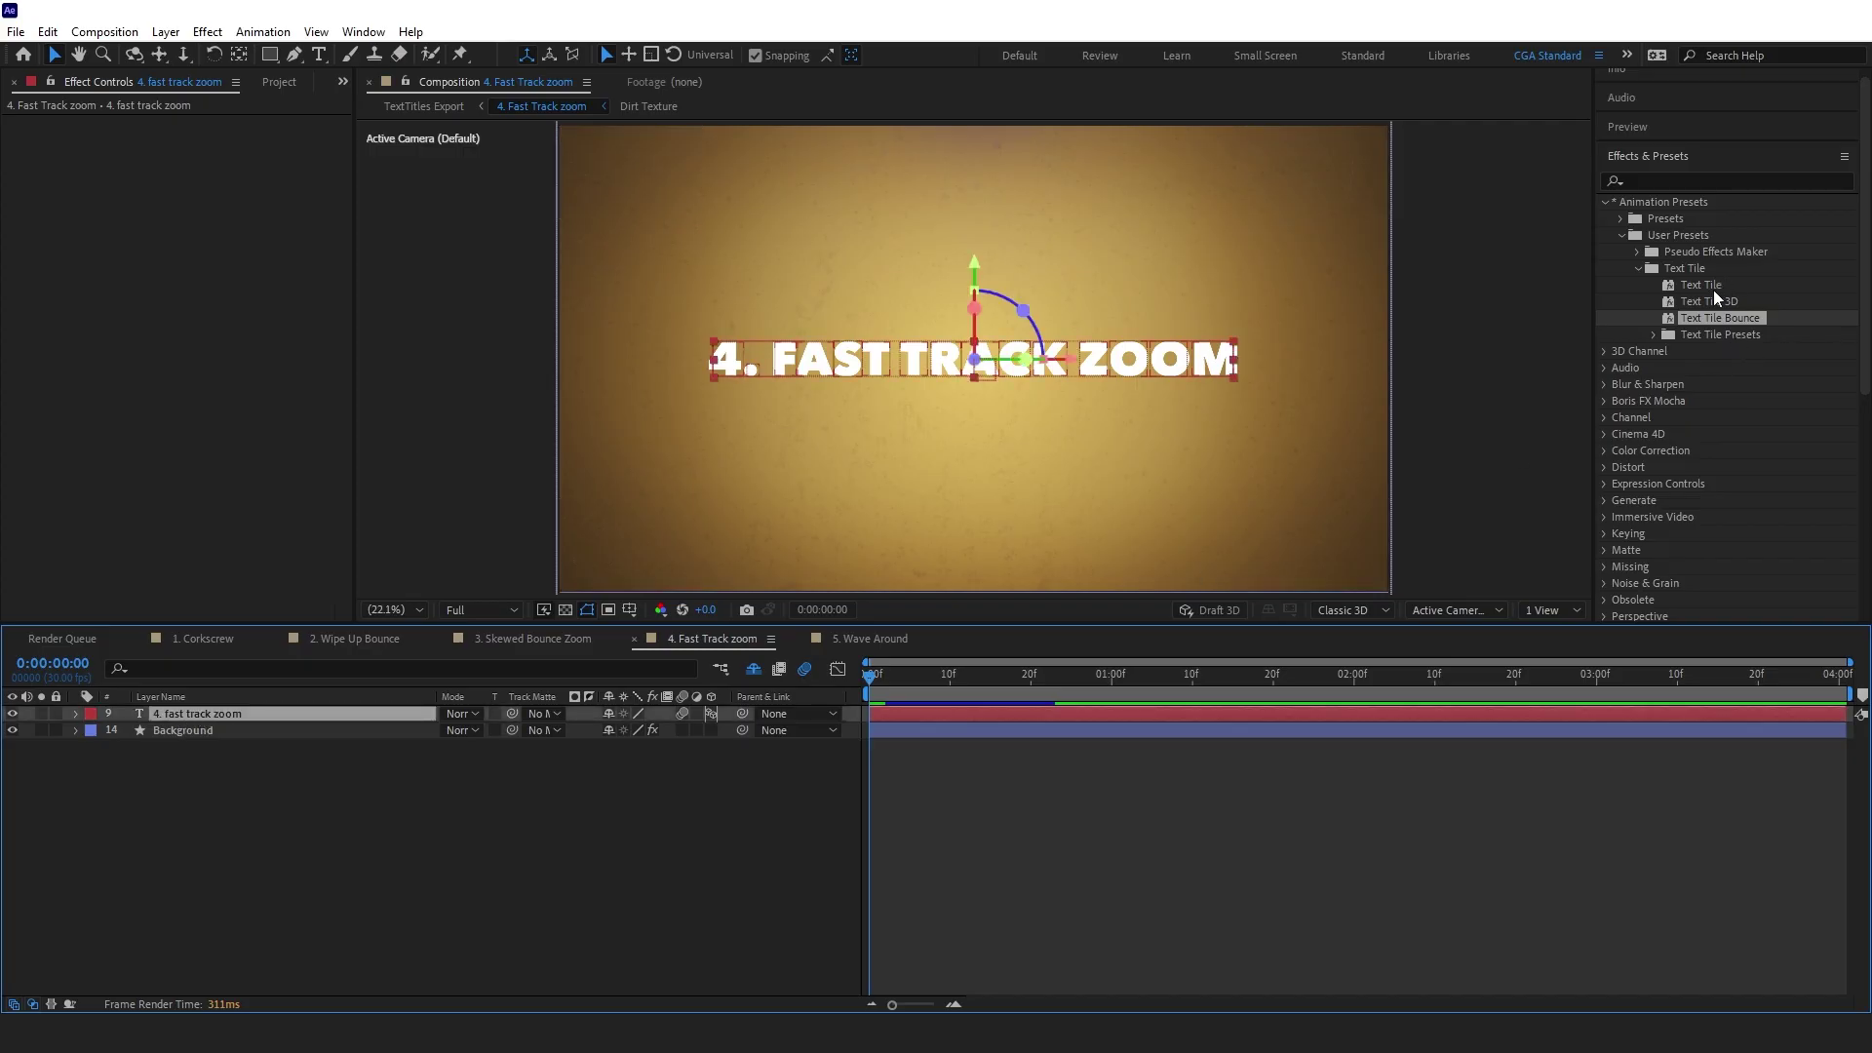
Apply the Text Tile preset to the Fast Track Zoom title and delete its two Shape keyframes
{"action": "left_click_drag", "start_coordinate": [1703, 286], "coordinate": [900, 716]}
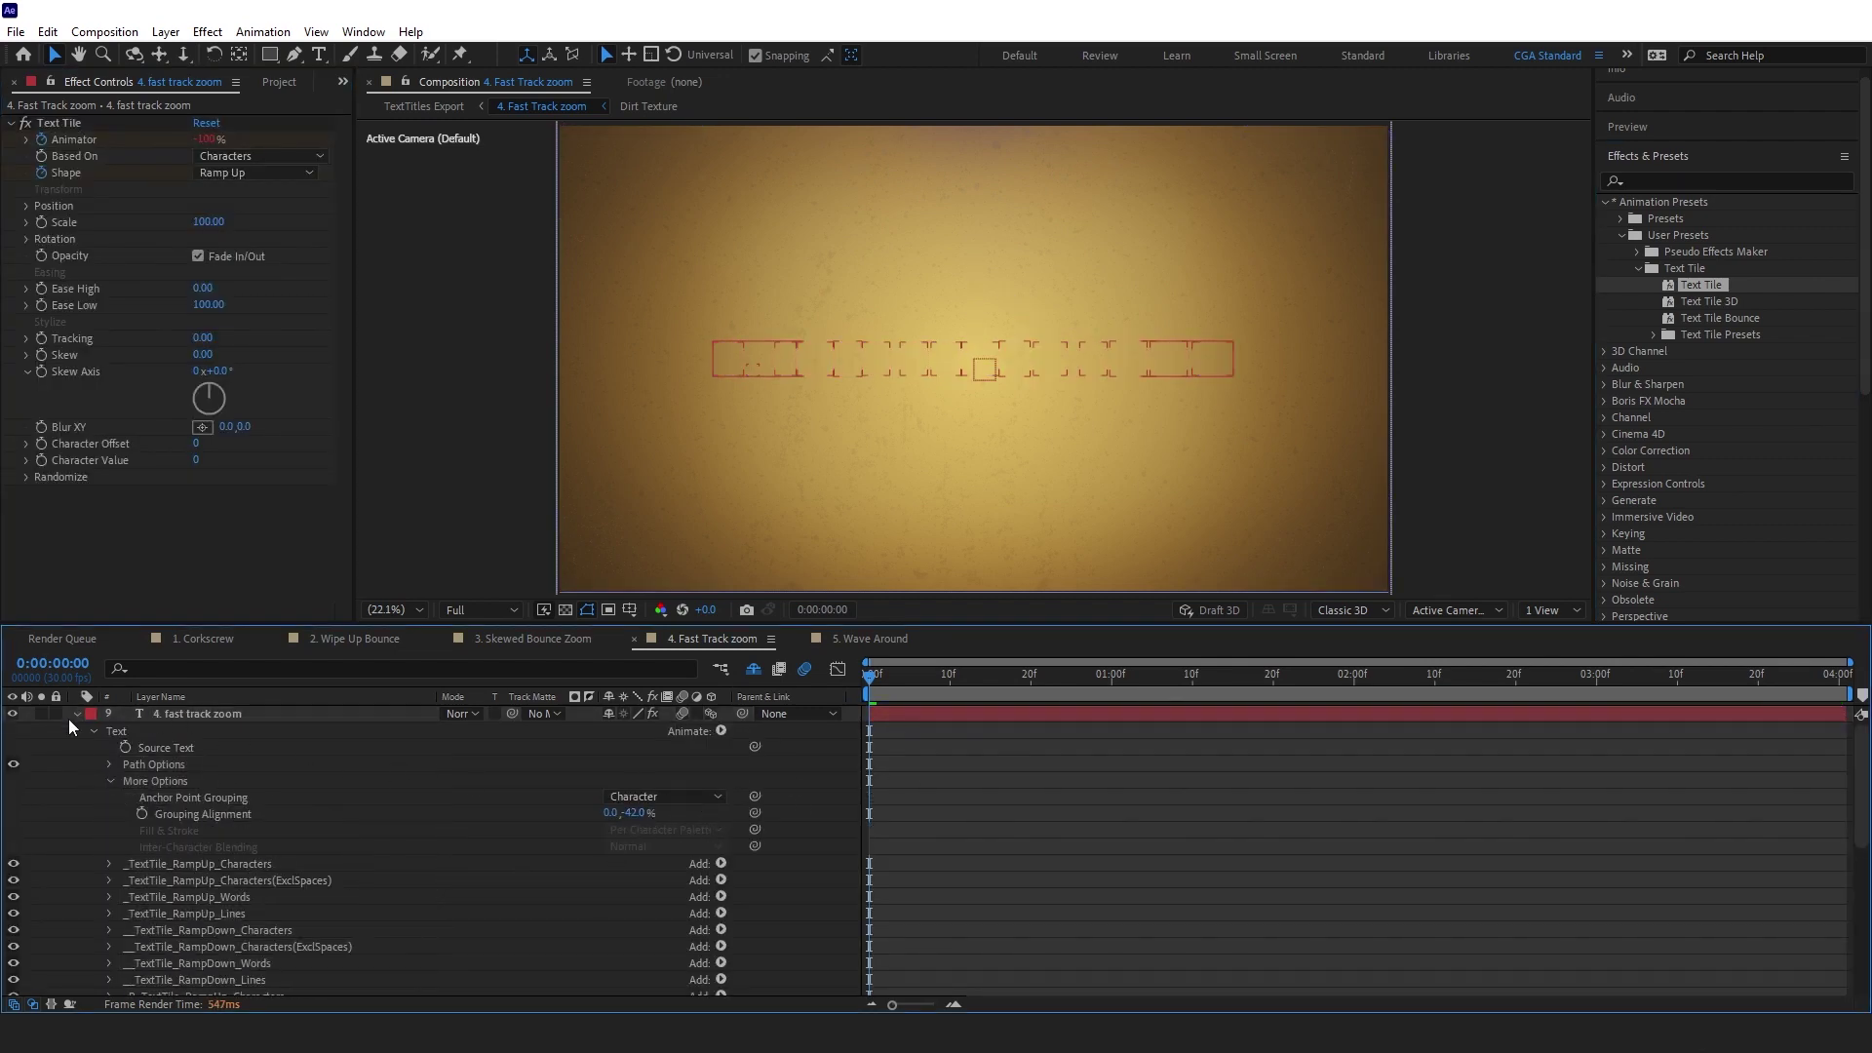
{"action": "left_click", "coordinate": [95, 733]}
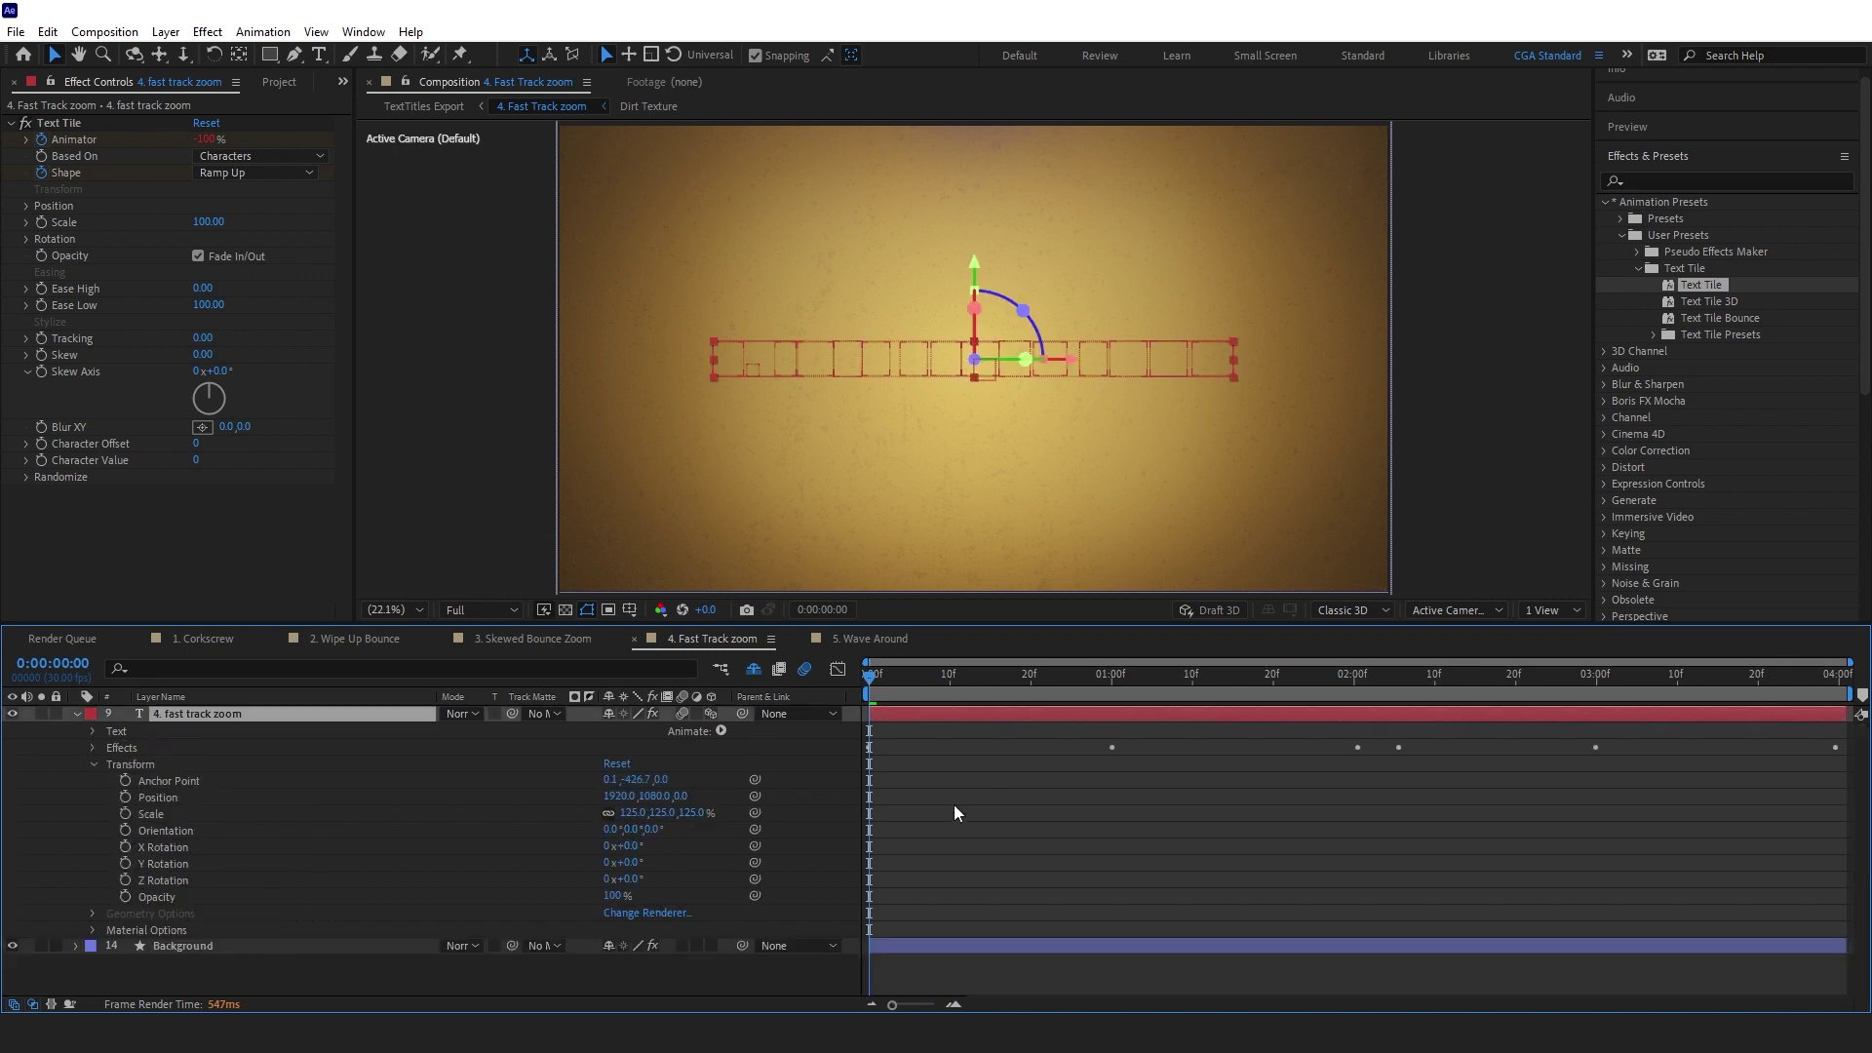
{"action": "key", "text": "u"}
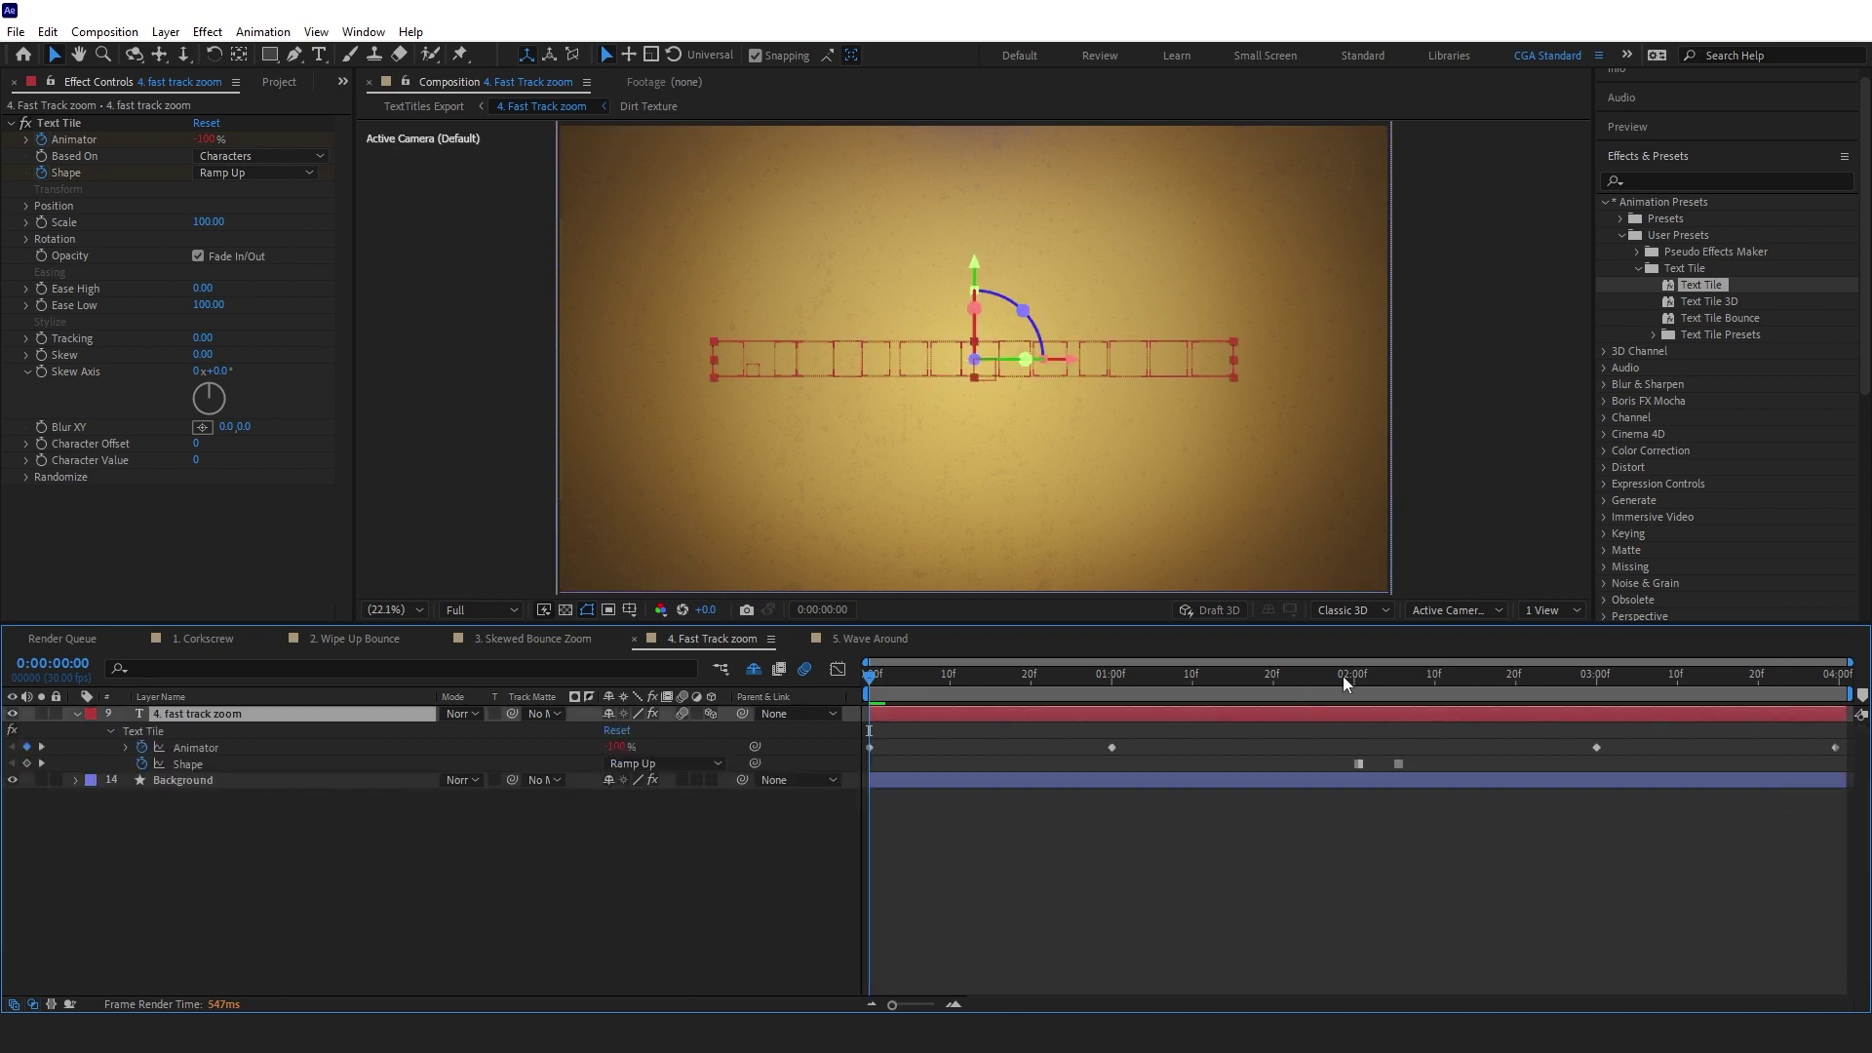
{"action": "left_click", "coordinate": [1342, 676]}
{"action": "left_click_drag", "start_coordinate": [1312, 778], "coordinate": [1490, 776]}
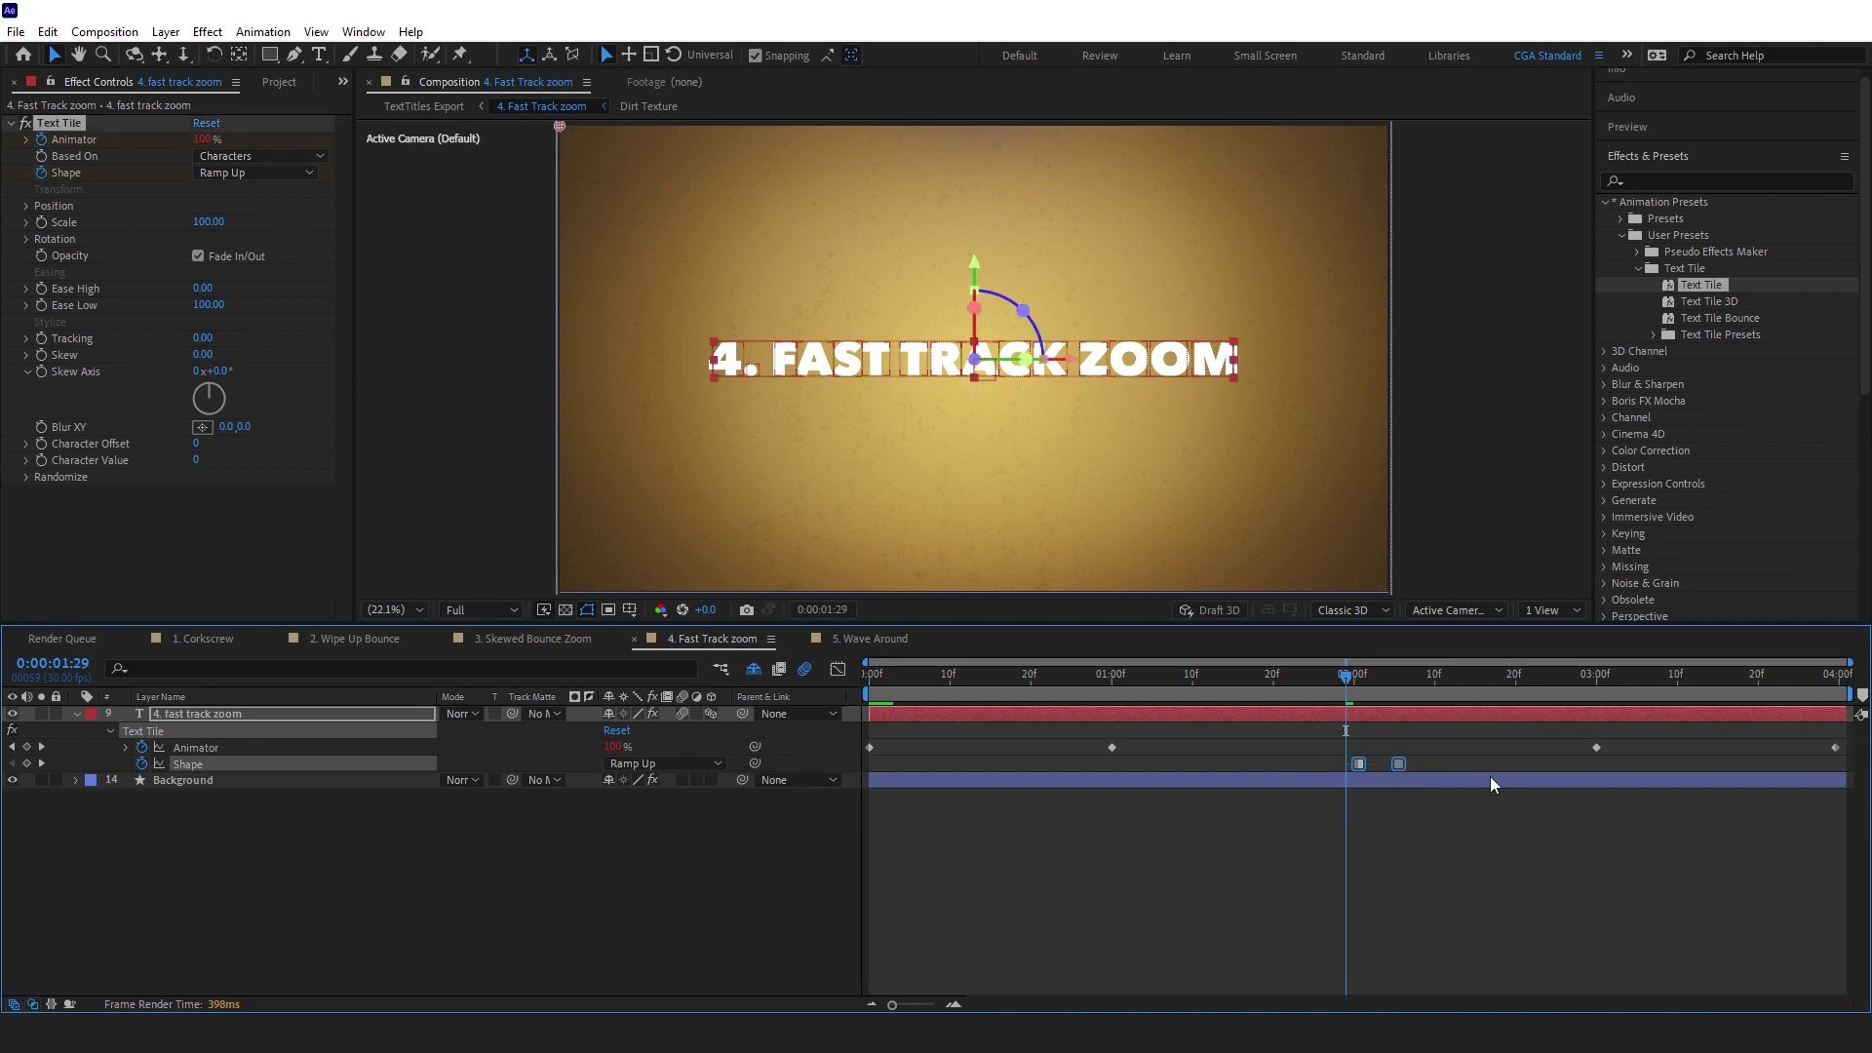
{"action": "key", "text": "Delete"}
Set Text Tile's Based On to Characters (Excluding Spaces)
{"action": "left_click", "coordinate": [292, 156]}
{"action": "left_click", "coordinate": [375, 198]}
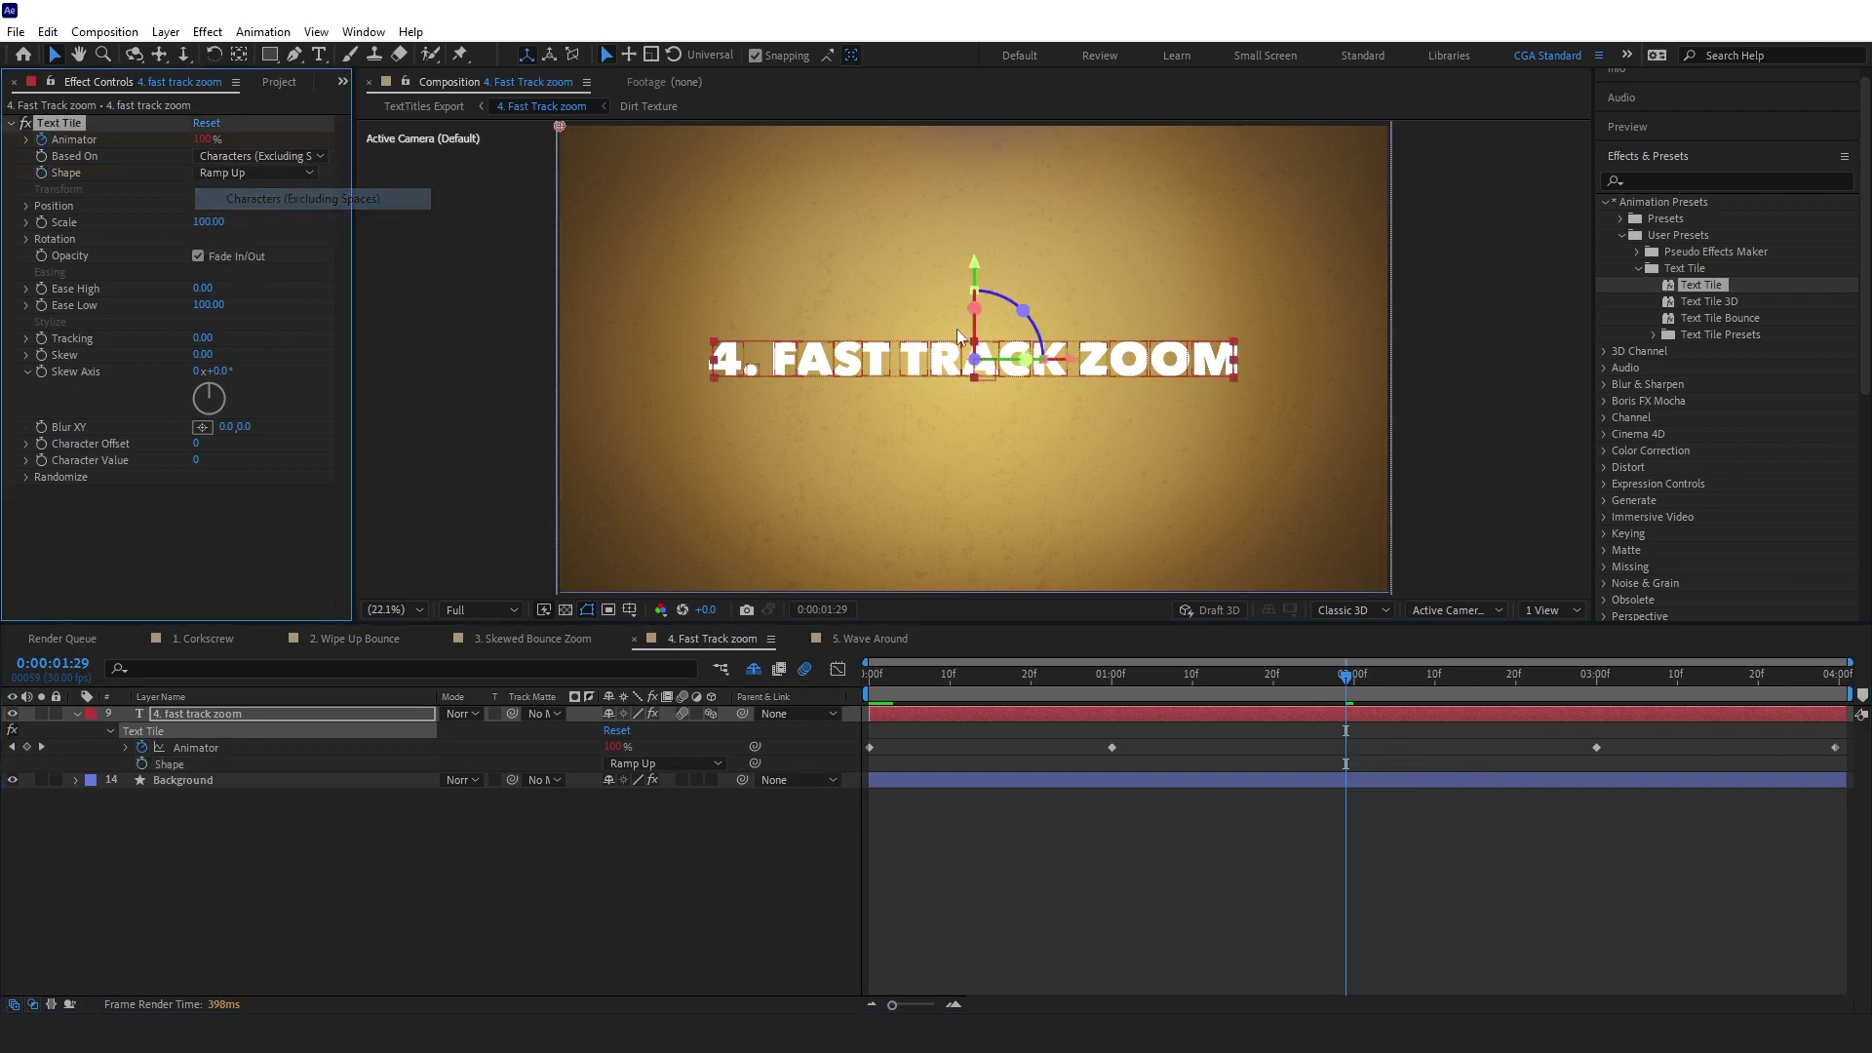
{"action": "left_click", "coordinate": [25, 206]}
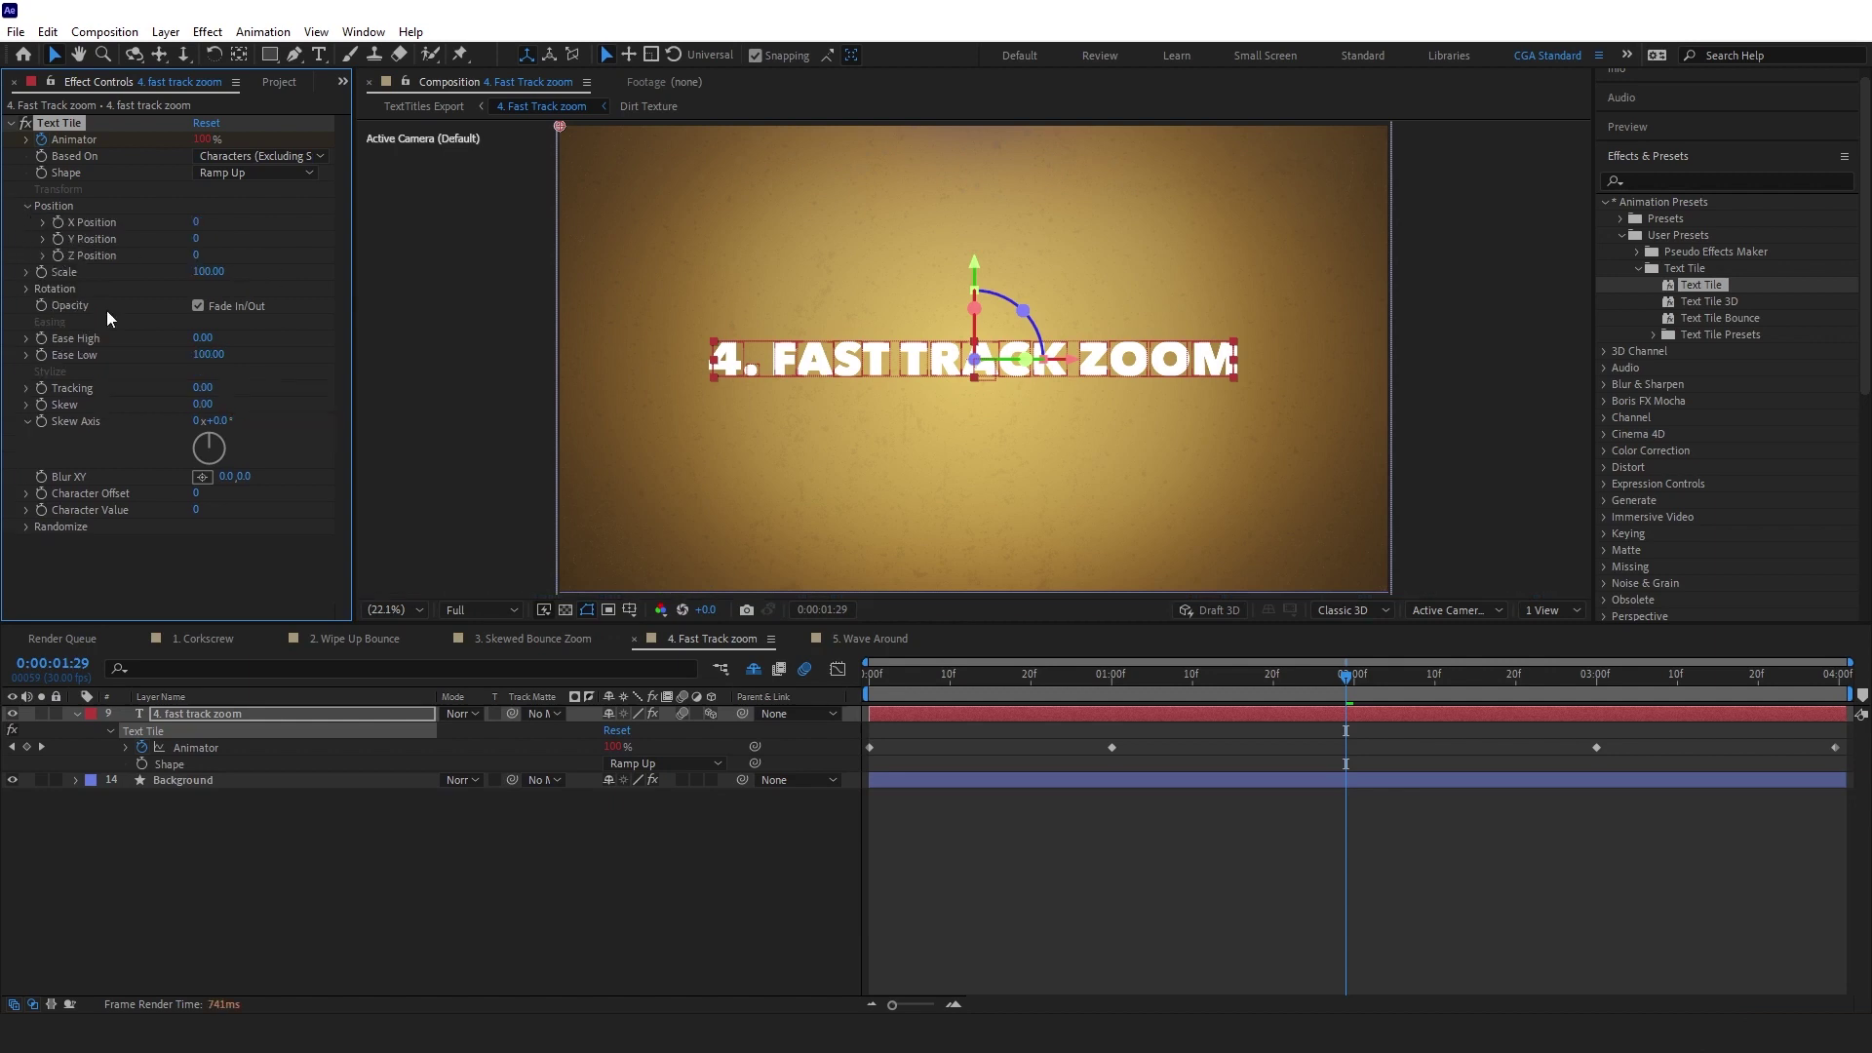
Set the letters' Z Position to -5000 and Ease High to 20
{"action": "left_click", "coordinate": [195, 255]}
{"action": "key", "text": "Return"}
{"action": "left_click", "coordinate": [213, 337]}
{"action": "type", "text": "20"}
{"action": "key", "text": "Return"}
Set Tracking to 100 and Character Offset to 5, then preview from the start
{"action": "left_click", "coordinate": [207, 387]}
{"action": "left_click", "coordinate": [199, 494]}
{"action": "type", "text": "5"}
{"action": "key", "text": "Return"}
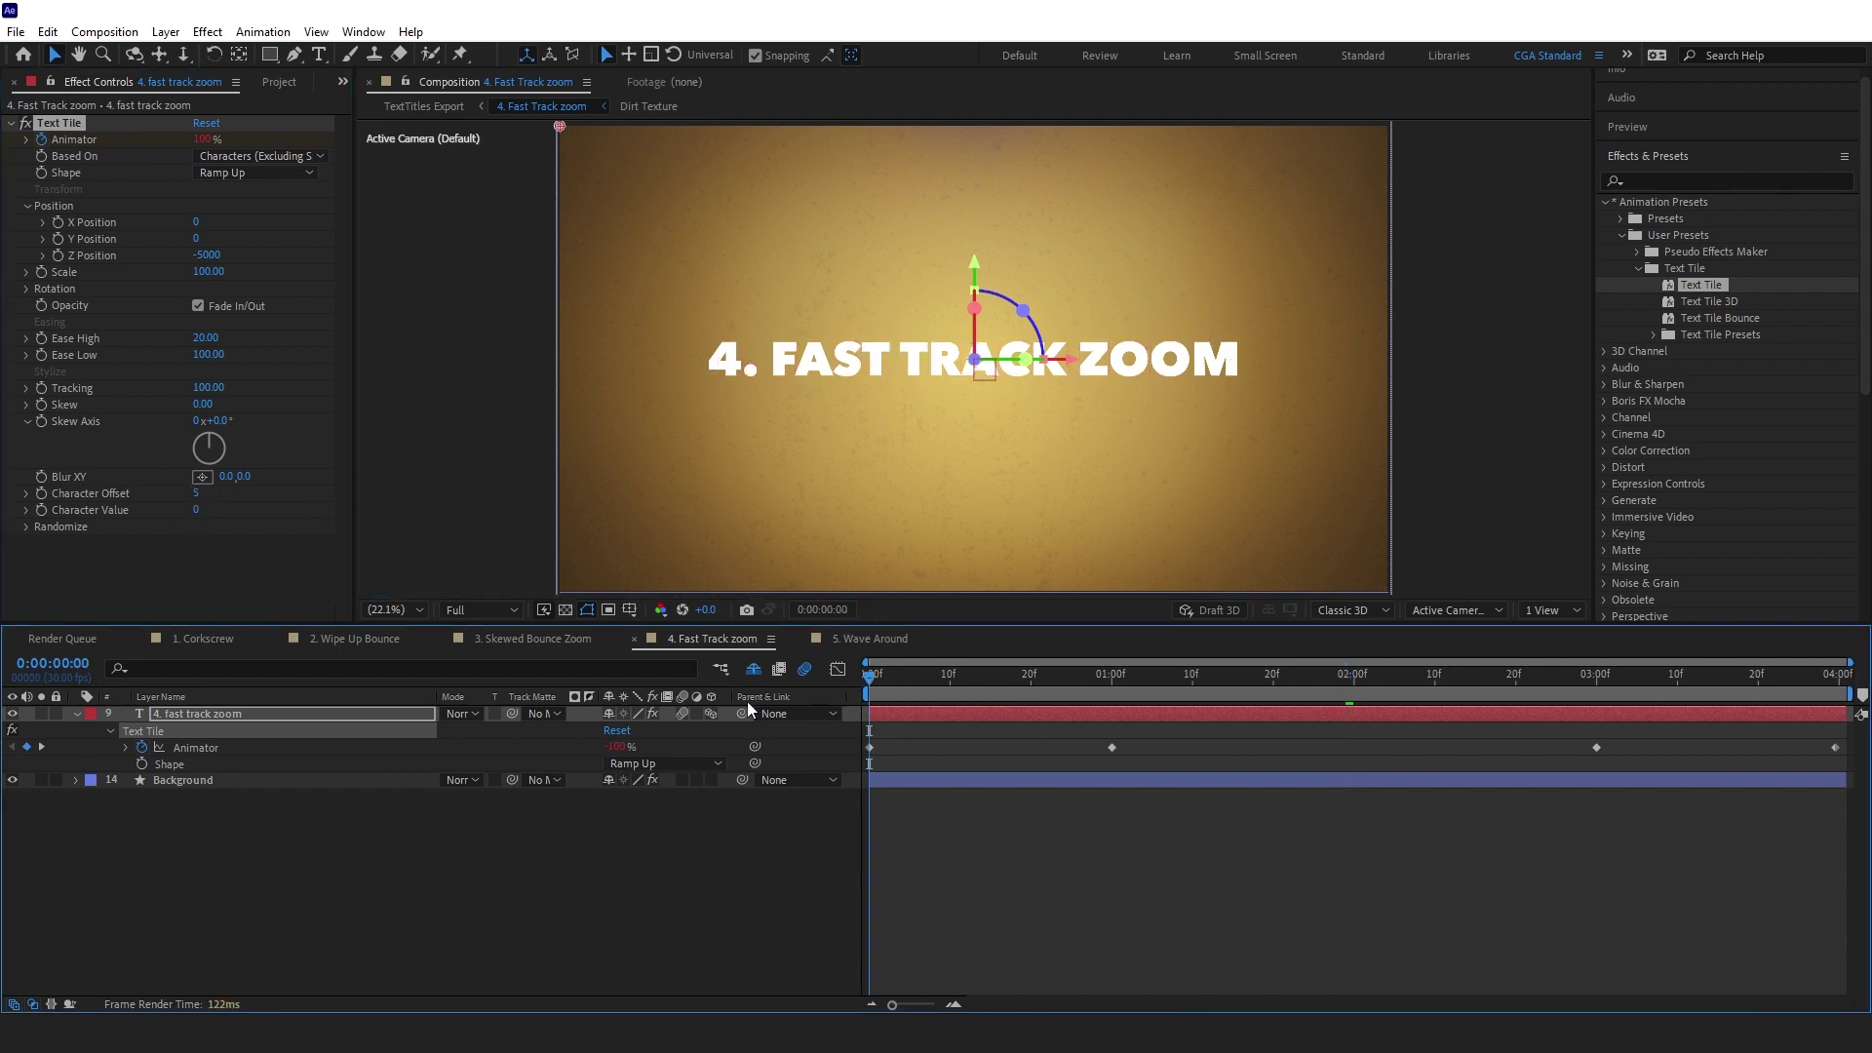
{"action": "key", "text": "Home"}
{"action": "key", "text": "space"}
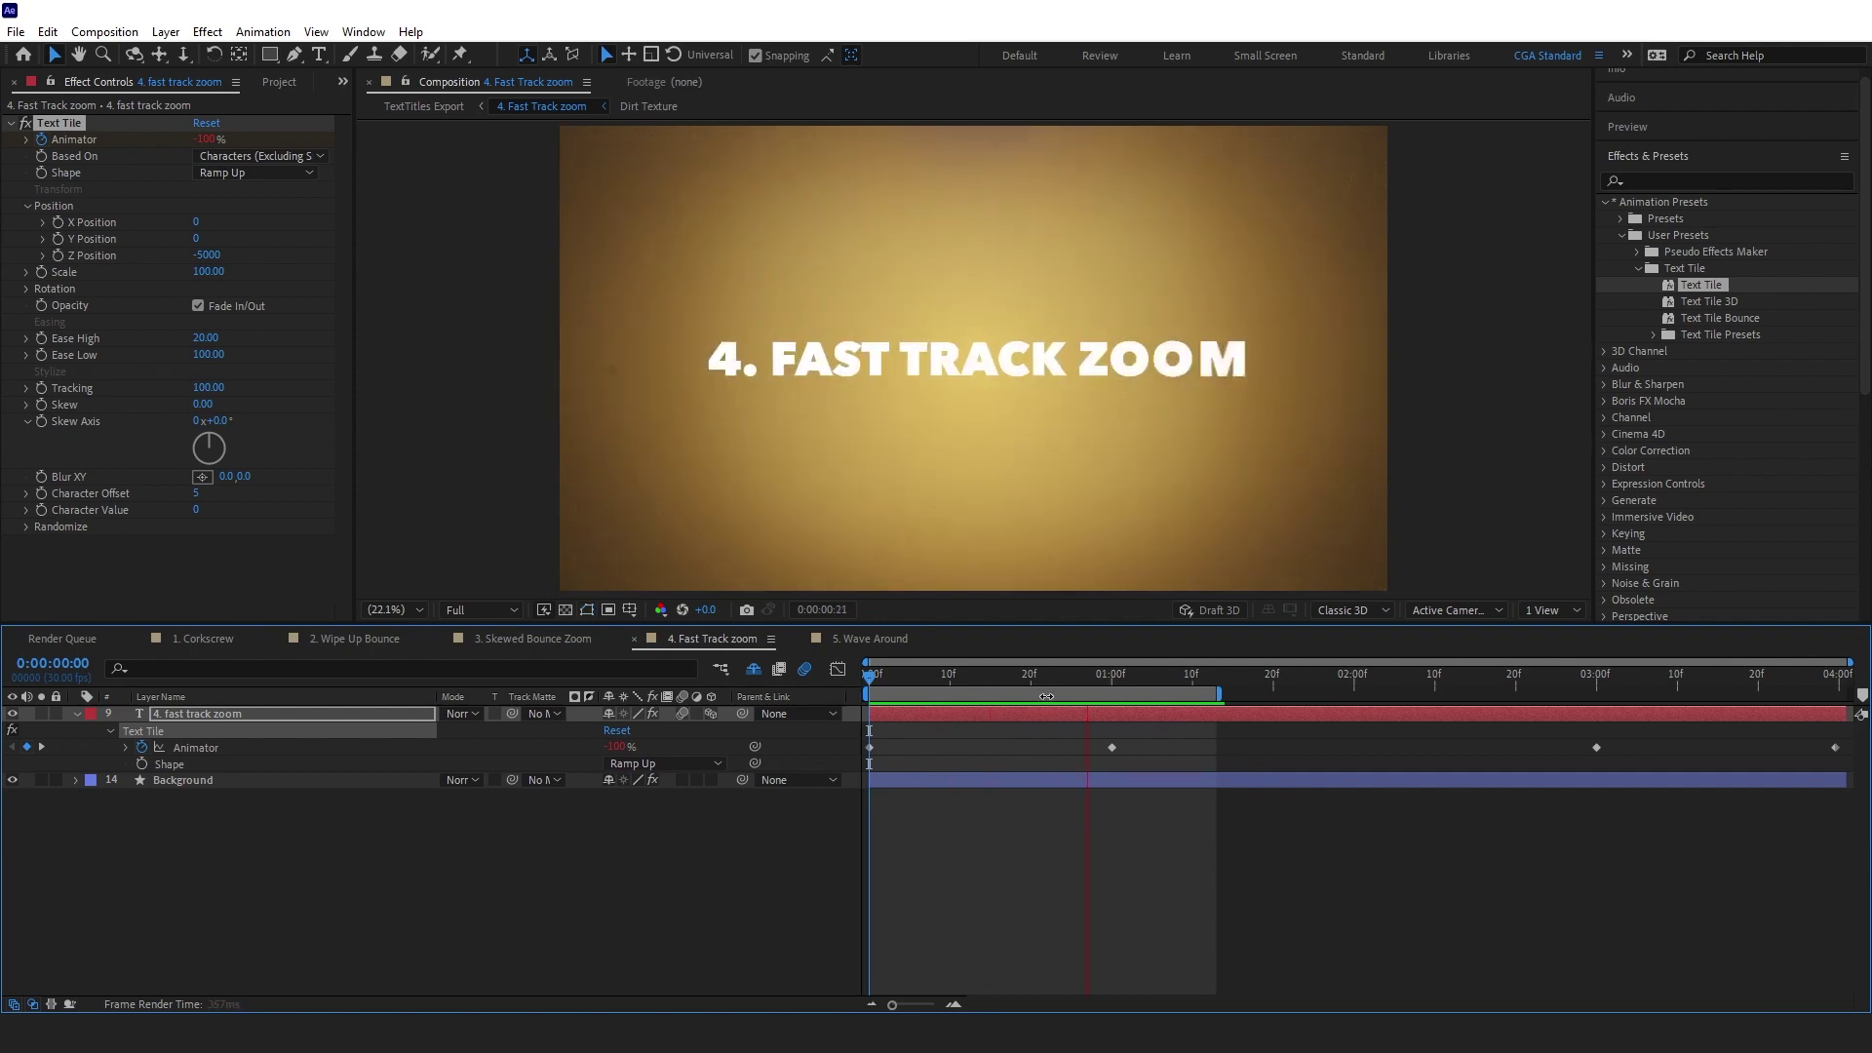
Turn on Randomize Order in Text Tile and preview the shuffled letter fly-in
{"action": "left_click", "coordinate": [970, 684]}
{"action": "left_click_drag", "start_coordinate": [970, 691], "coordinate": [981, 695]}
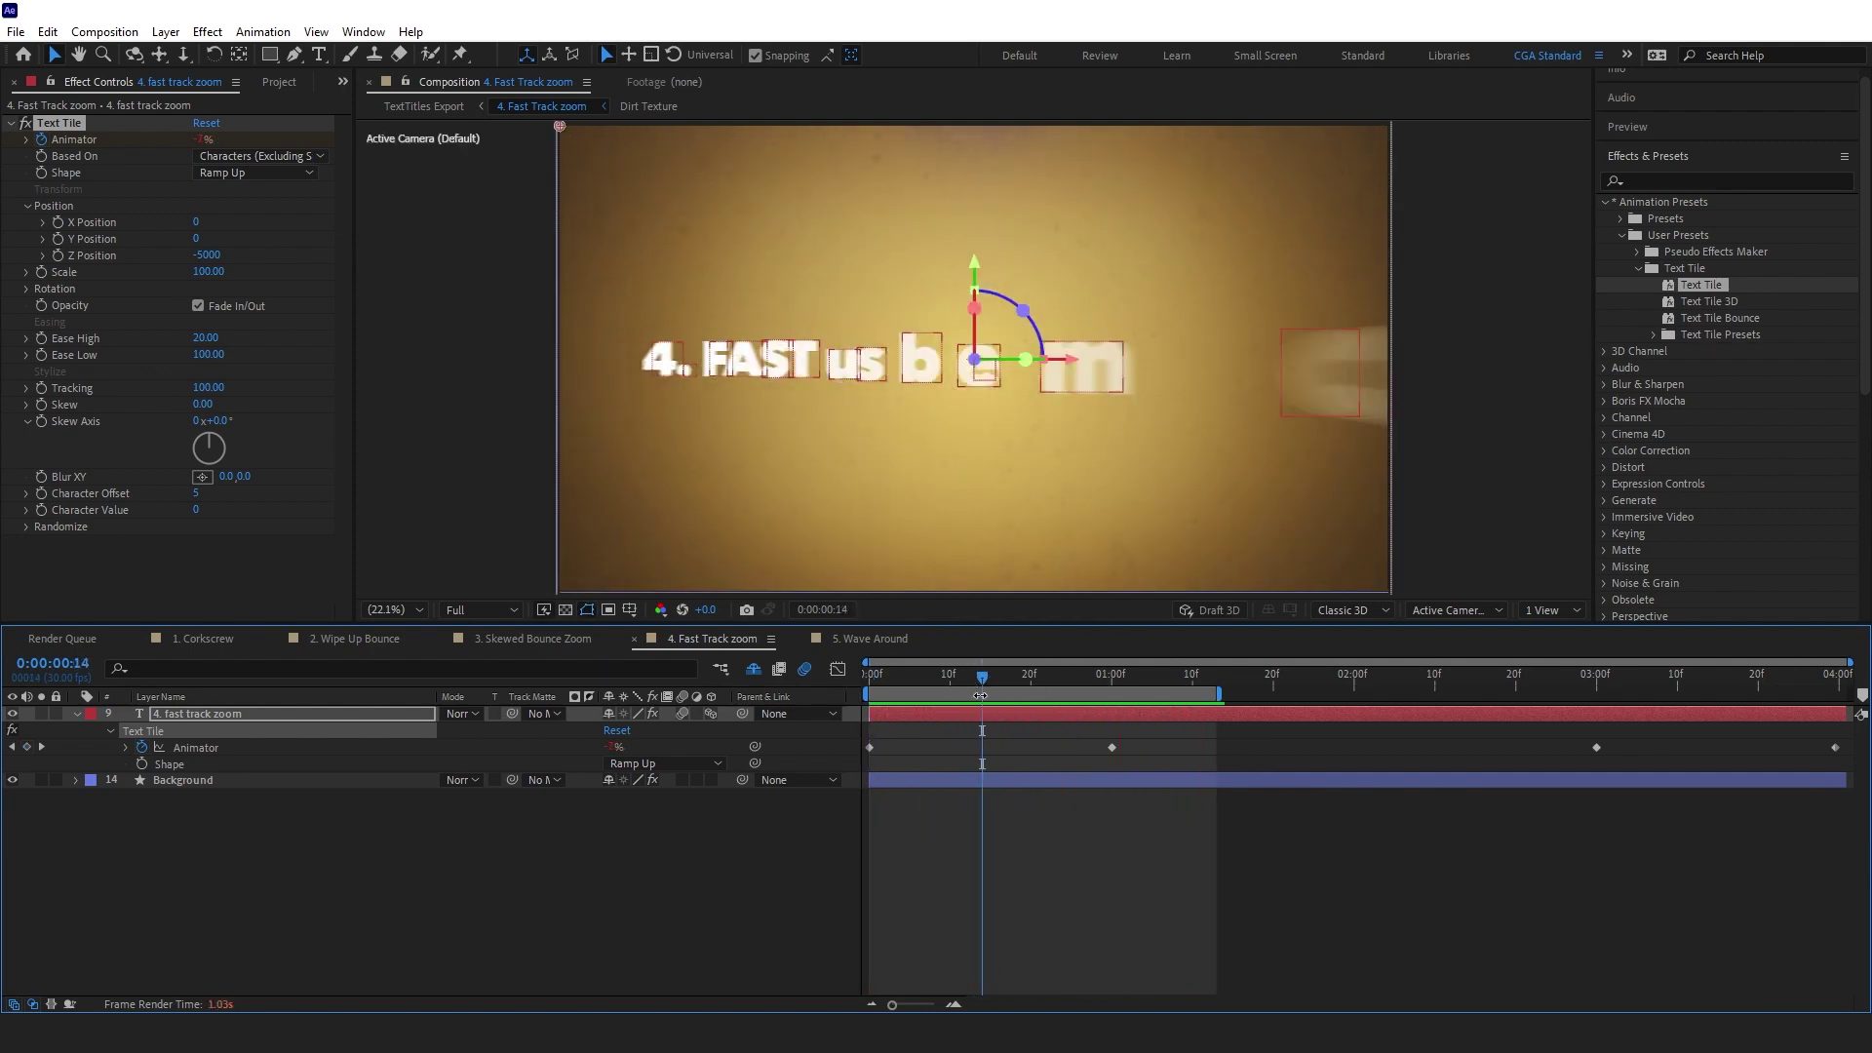
{"action": "left_click", "coordinate": [25, 527]}
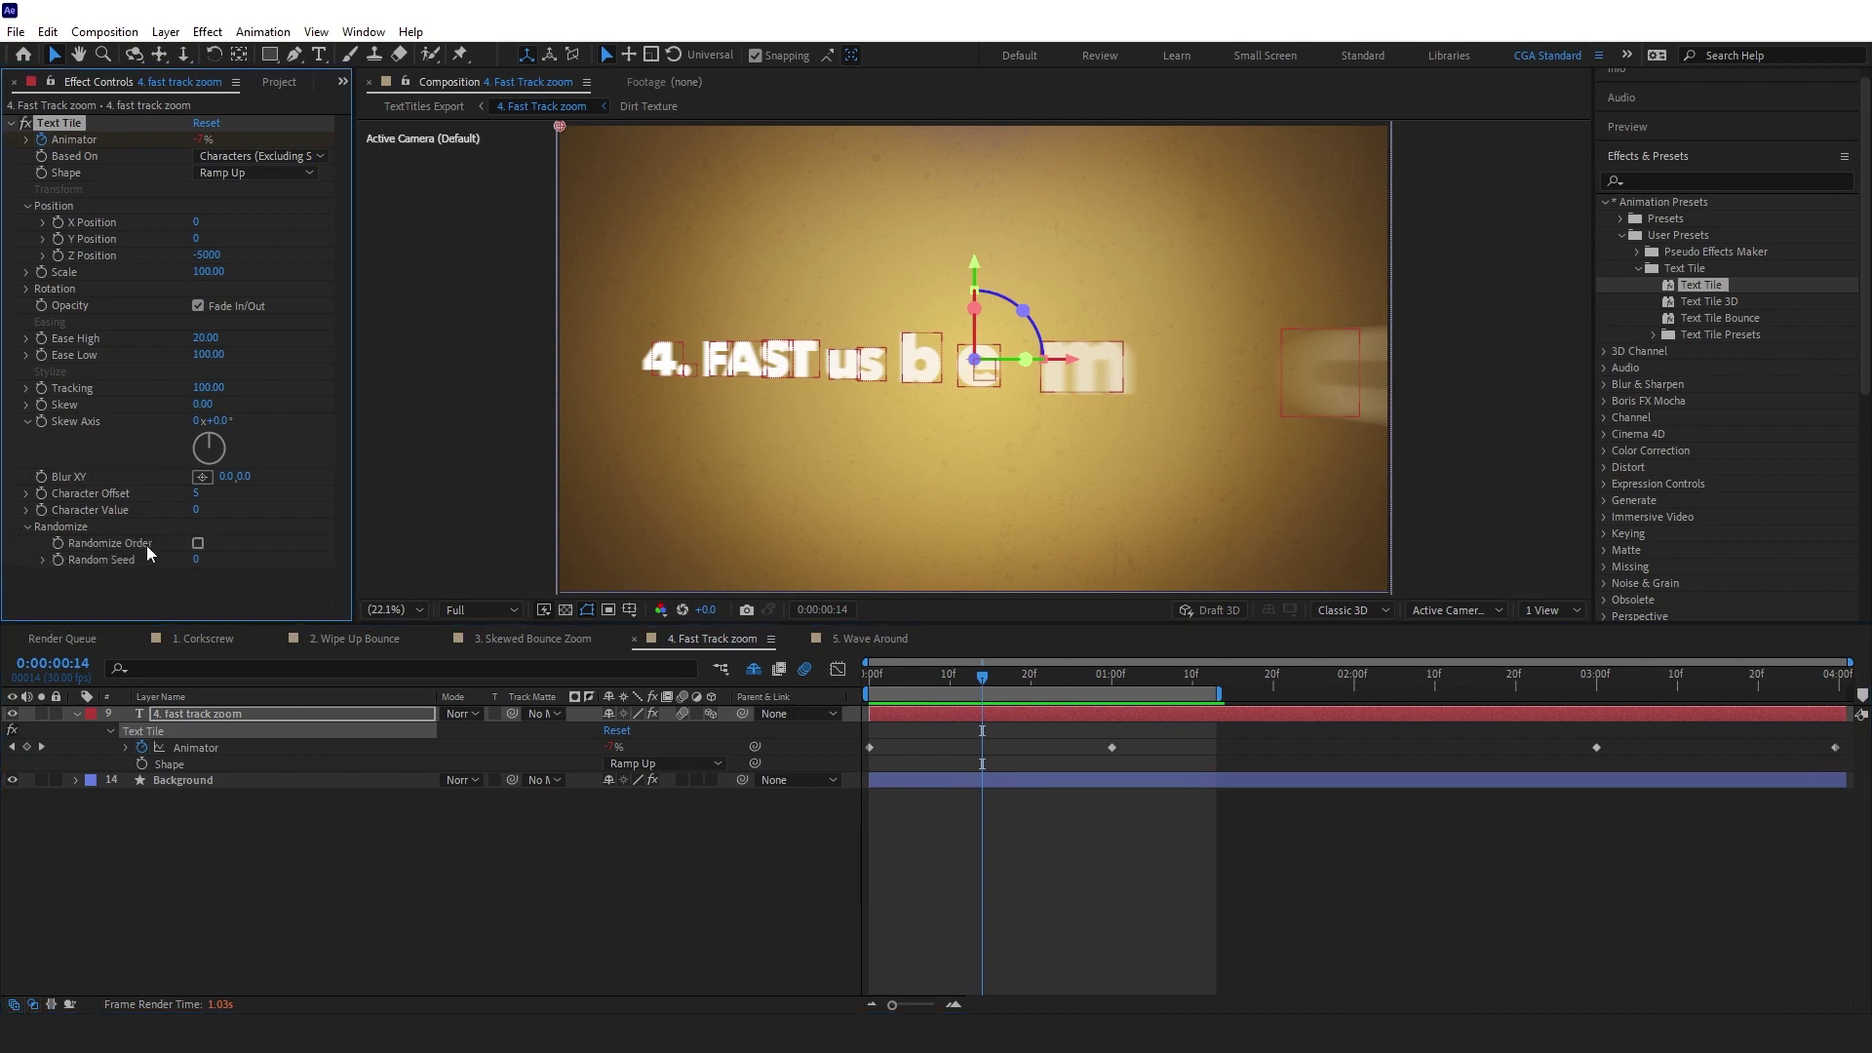
{"action": "left_click", "coordinate": [869, 683]}
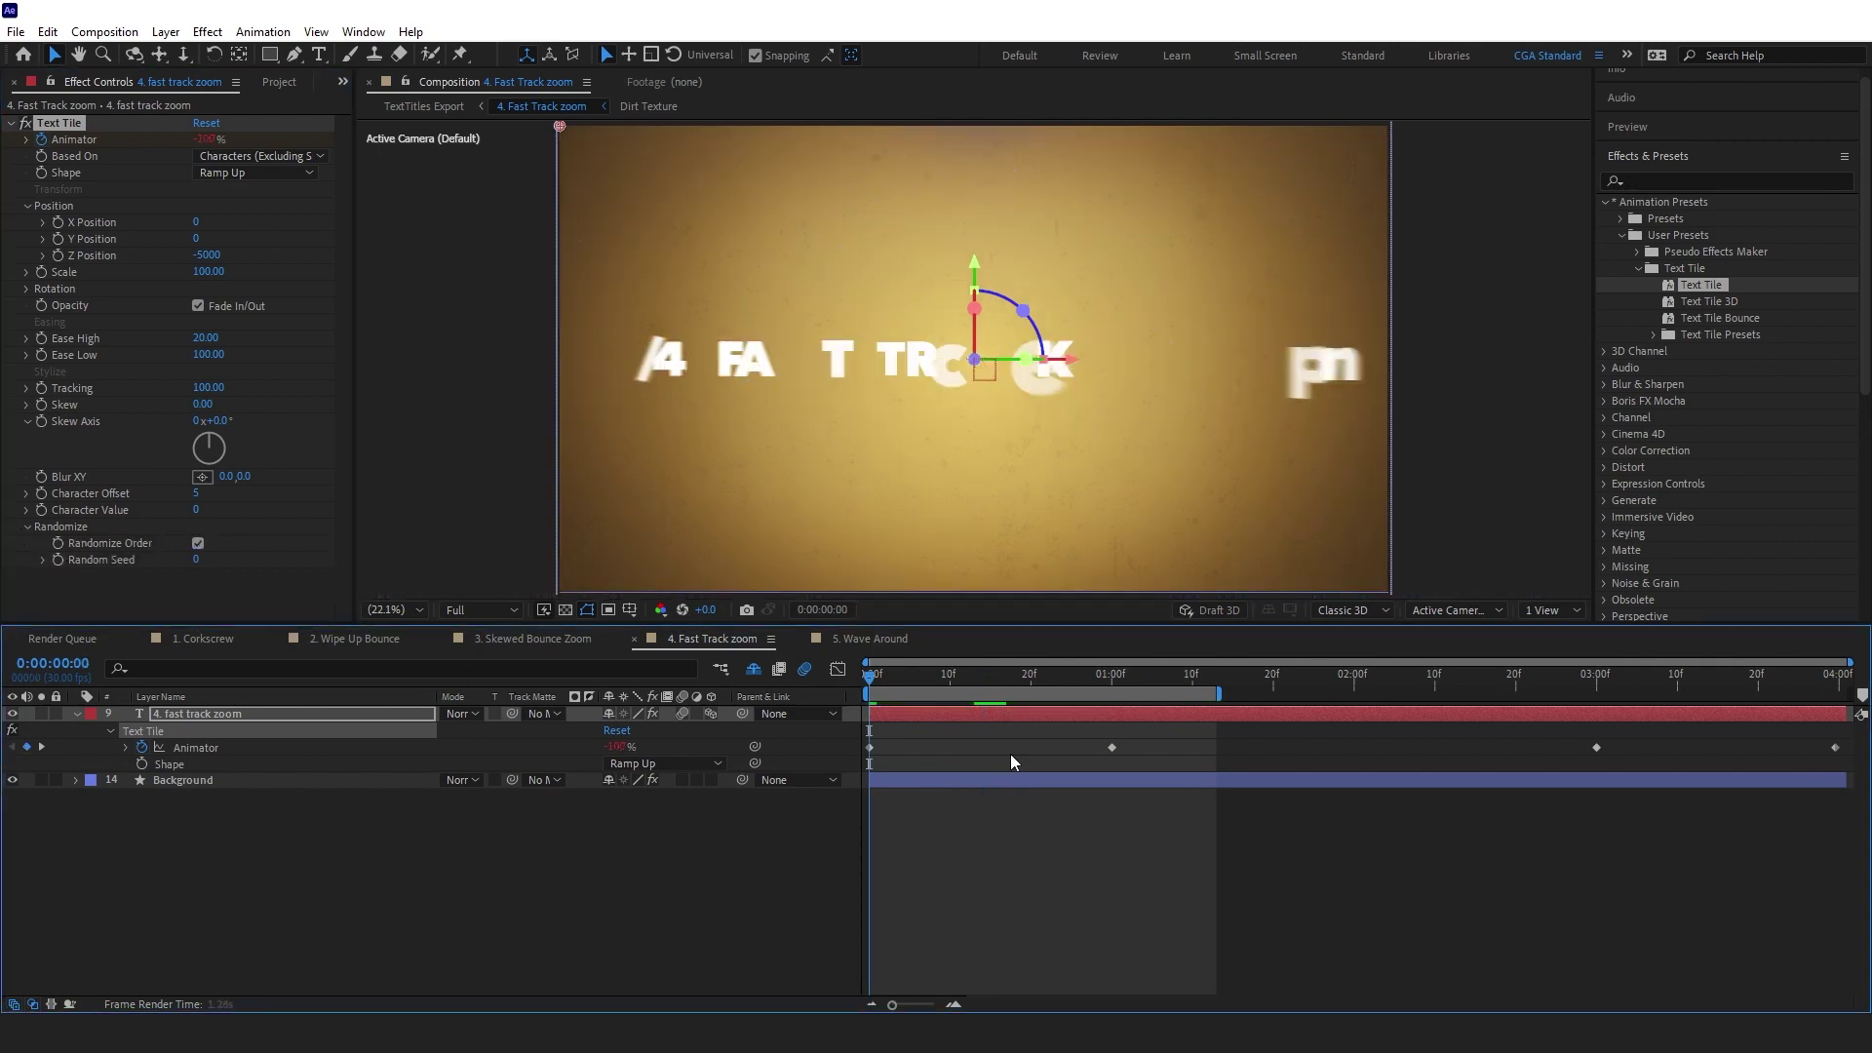
{"action": "key", "text": "space"}
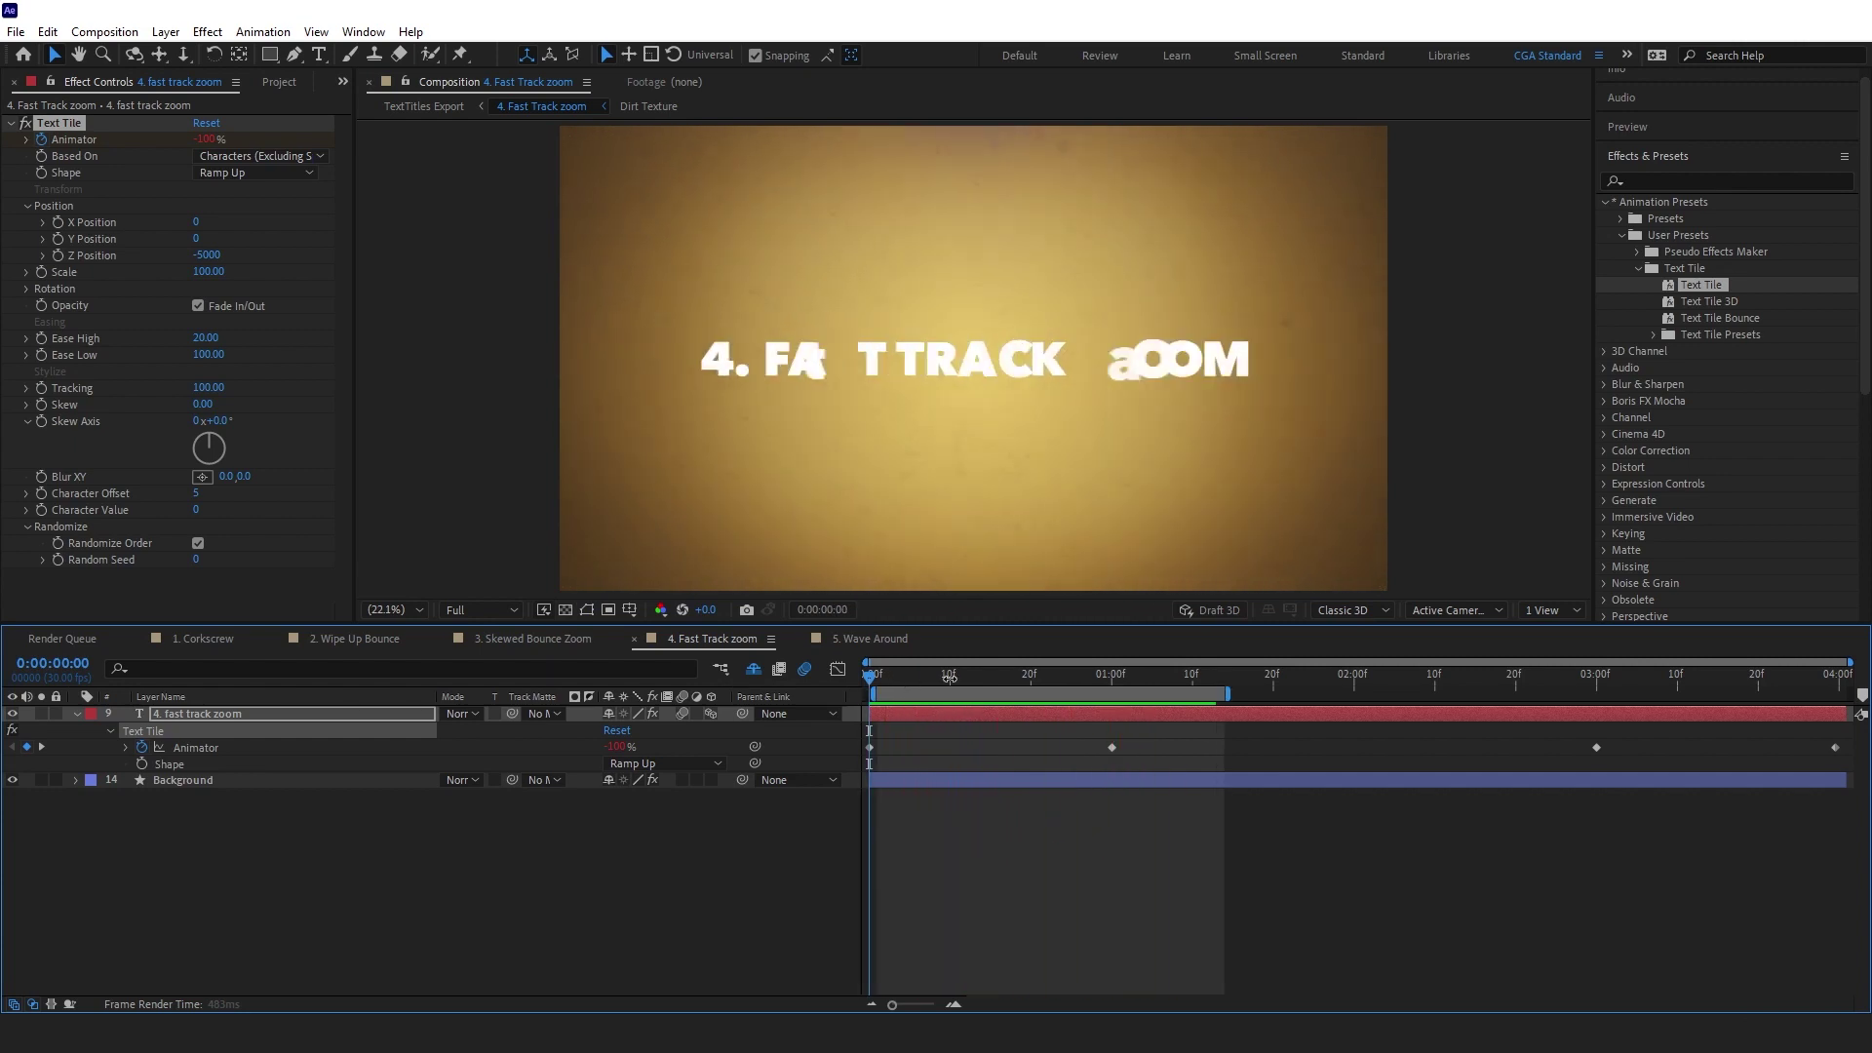
Set the Random Seed to 9 and preview the animation from the start
{"action": "left_click_drag", "start_coordinate": [195, 560], "coordinate": [208, 566]}
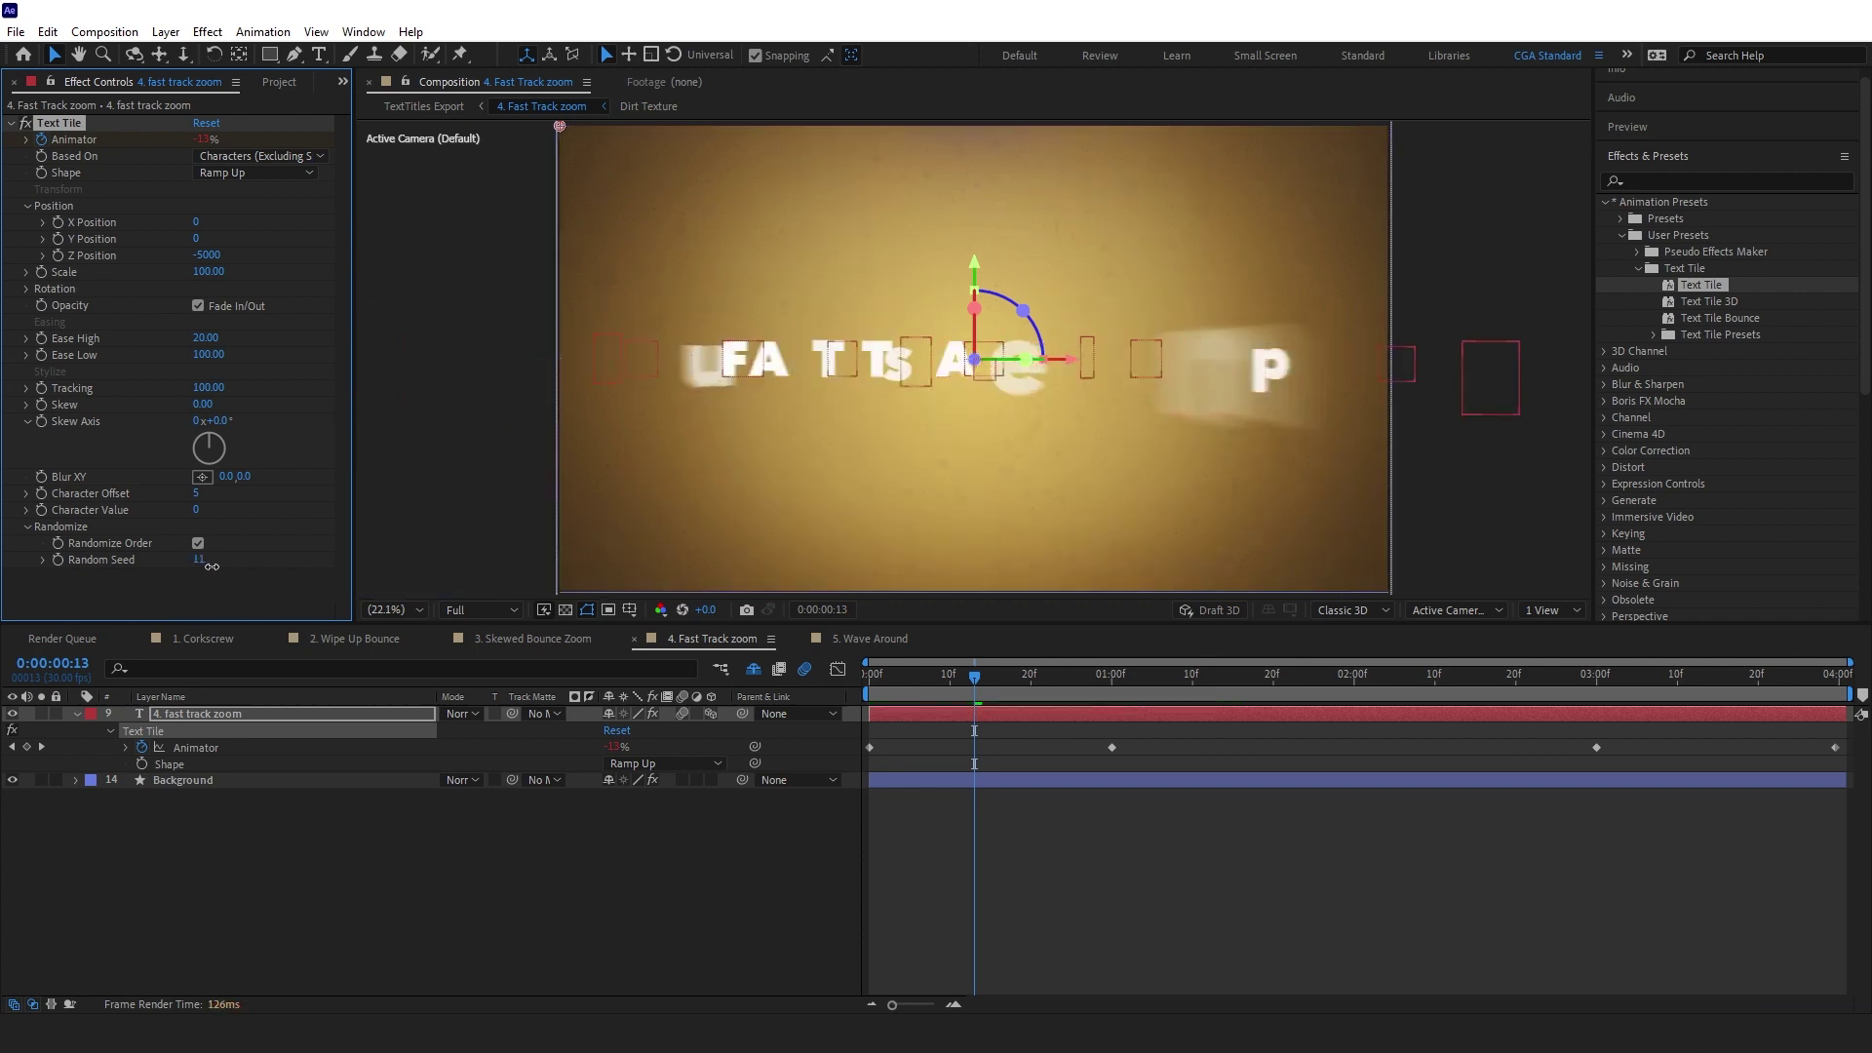
{"action": "left_click", "coordinate": [198, 563]}
{"action": "type", "text": "9"}
{"action": "key", "text": "Return"}
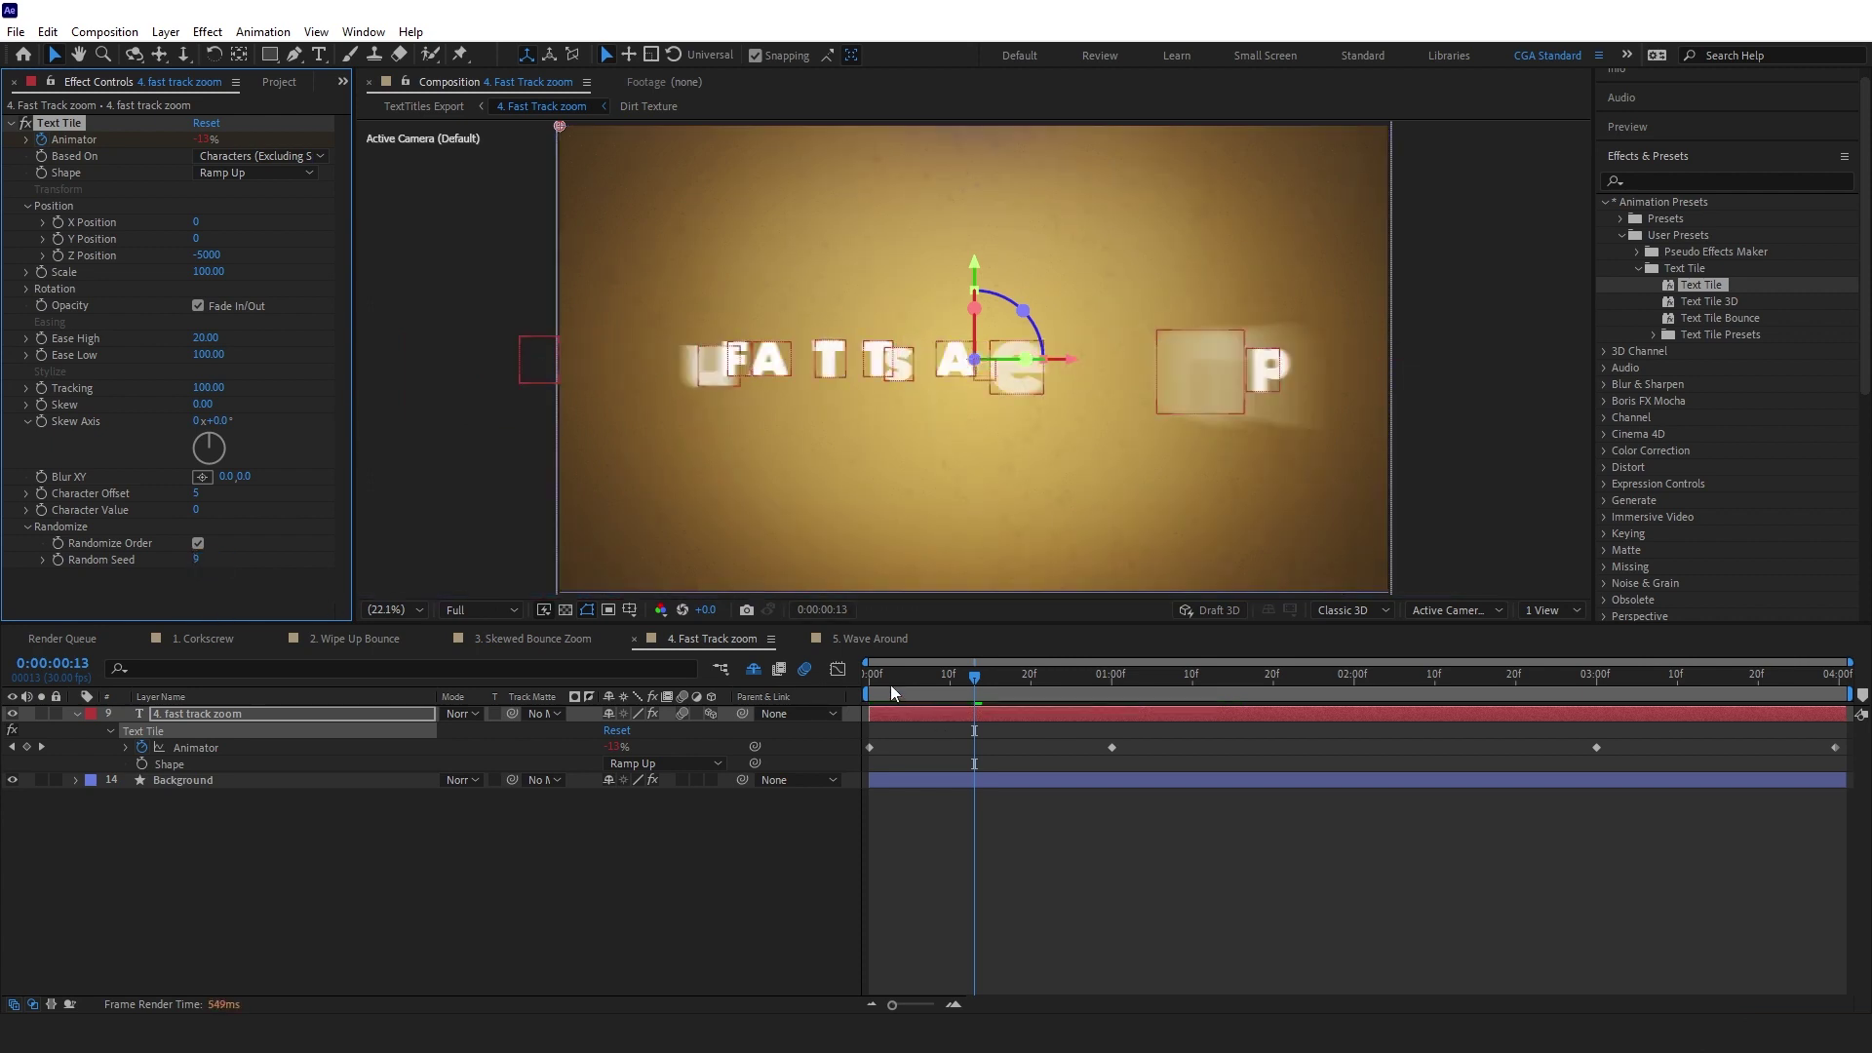
{"action": "left_click_drag", "start_coordinate": [891, 683], "coordinate": [867, 682]}
{"action": "key", "text": "space"}
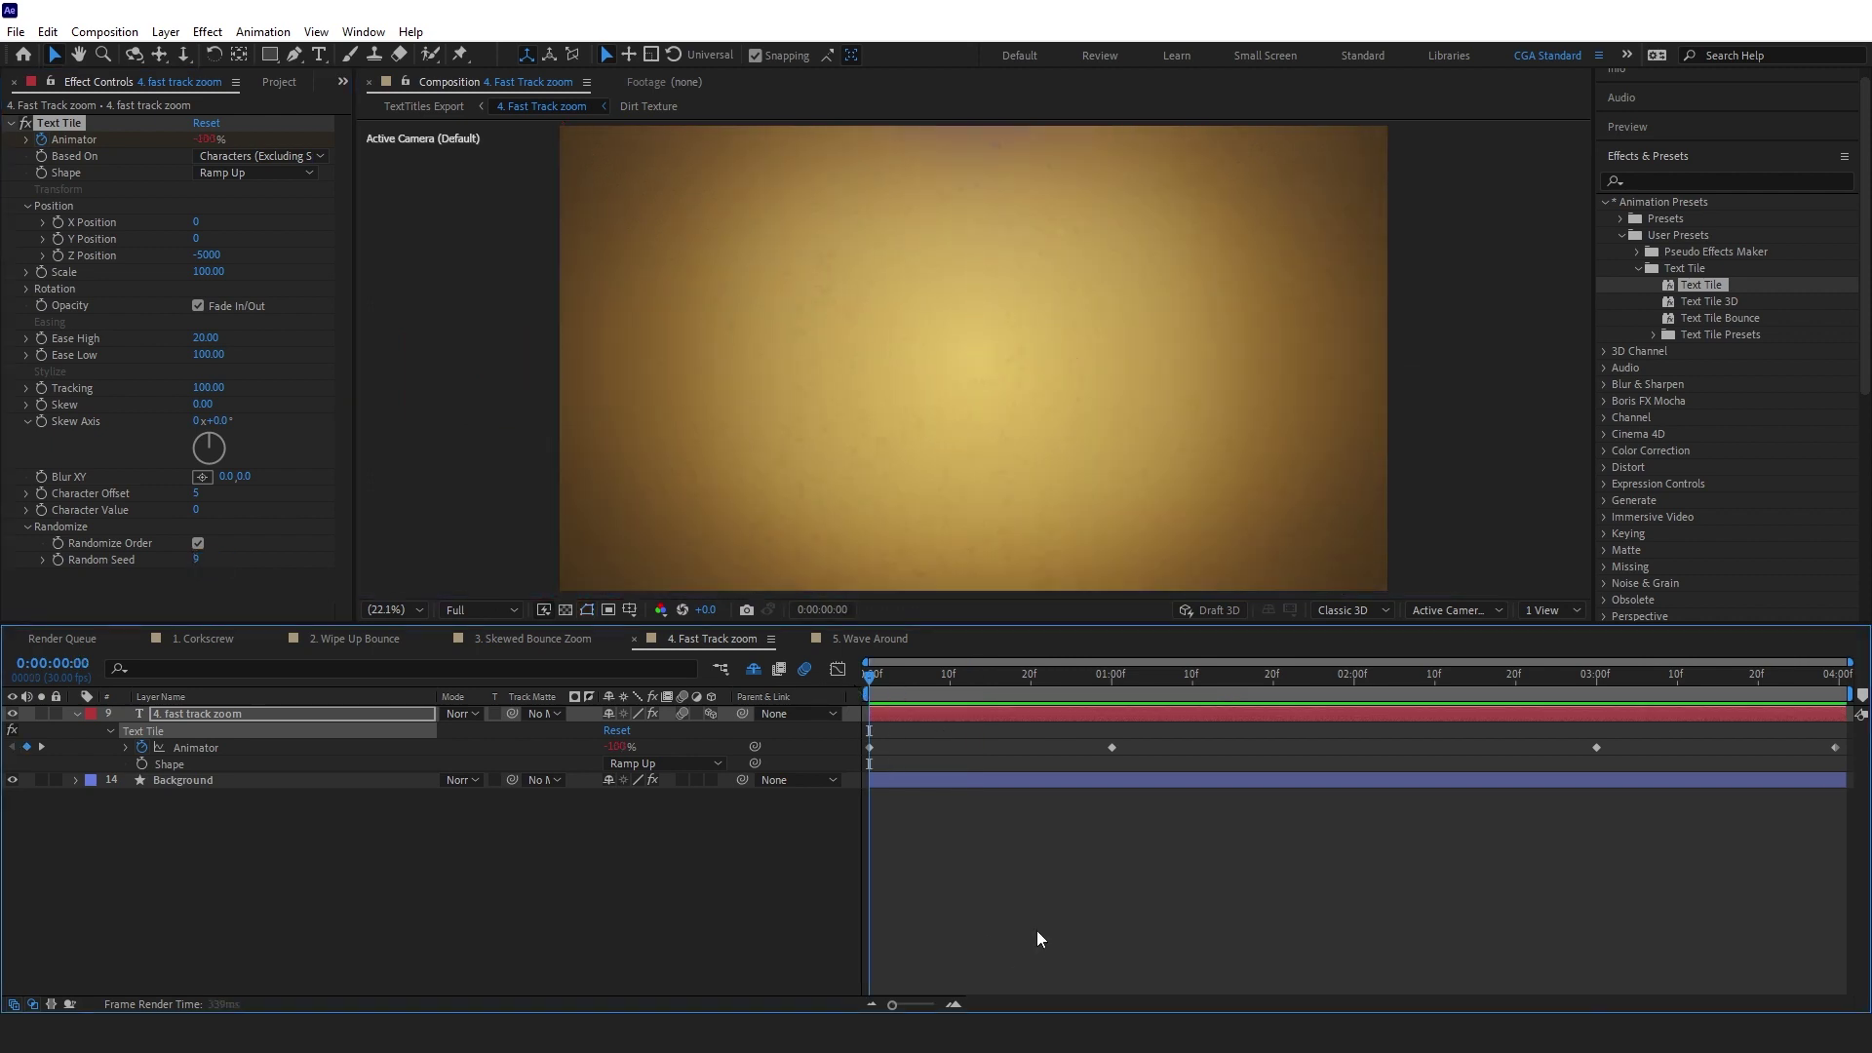
{"action": "key", "text": "space"}
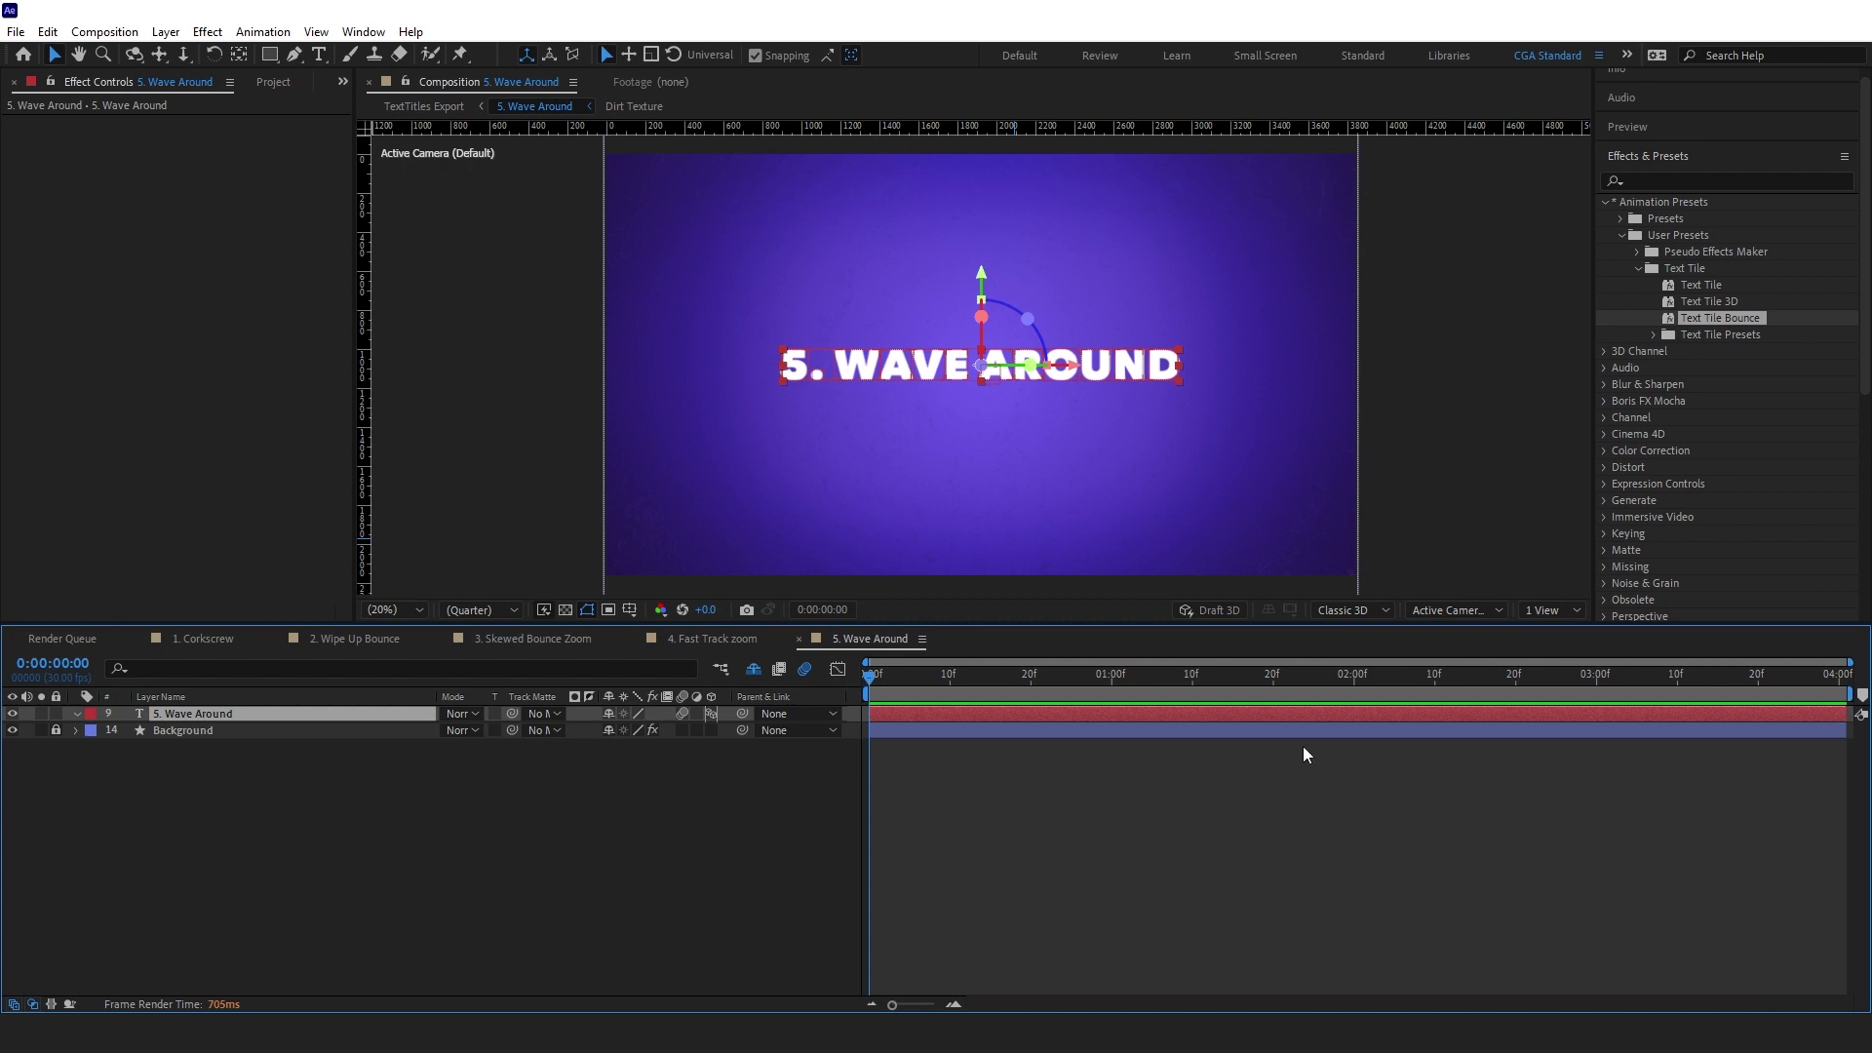
Apply the Text Tile preset to the Wave Around title and expand its text options
{"action": "left_click_drag", "start_coordinate": [1716, 289], "coordinate": [887, 717]}
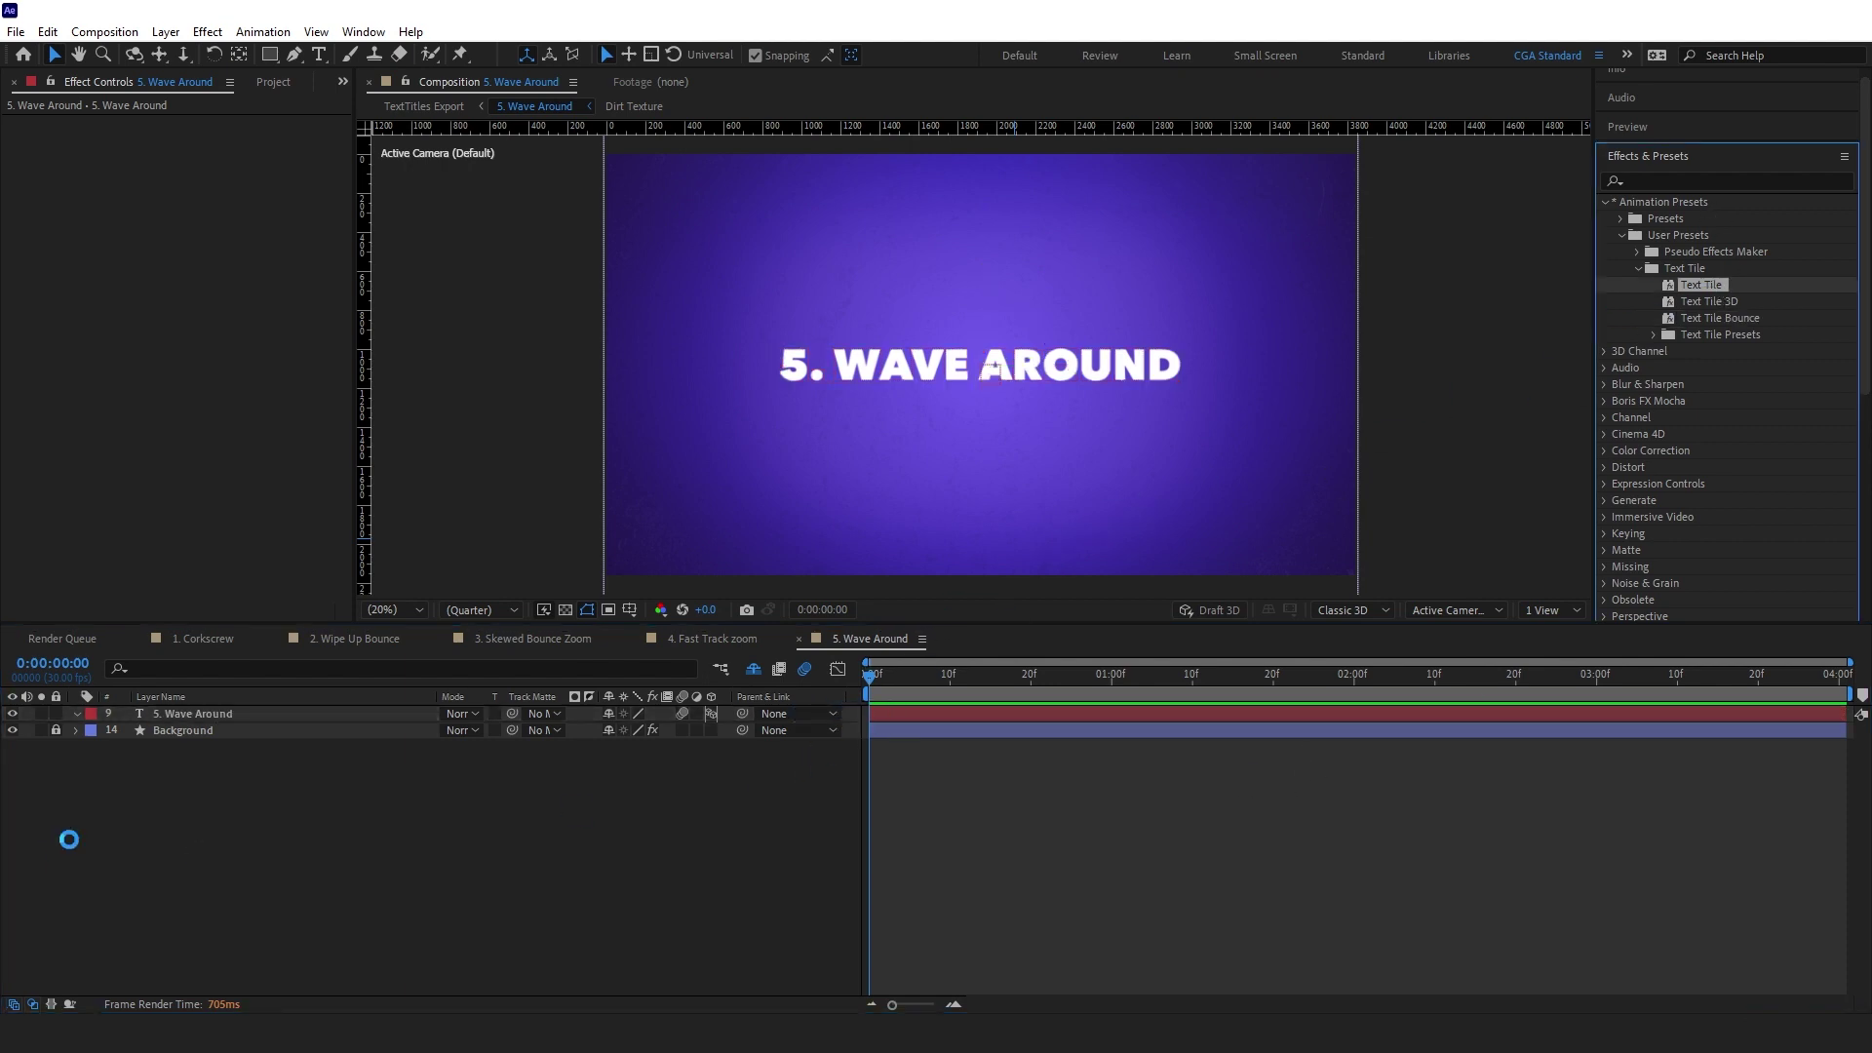
{"action": "left_click", "coordinate": [76, 715]}
{"action": "left_click", "coordinate": [90, 732]}
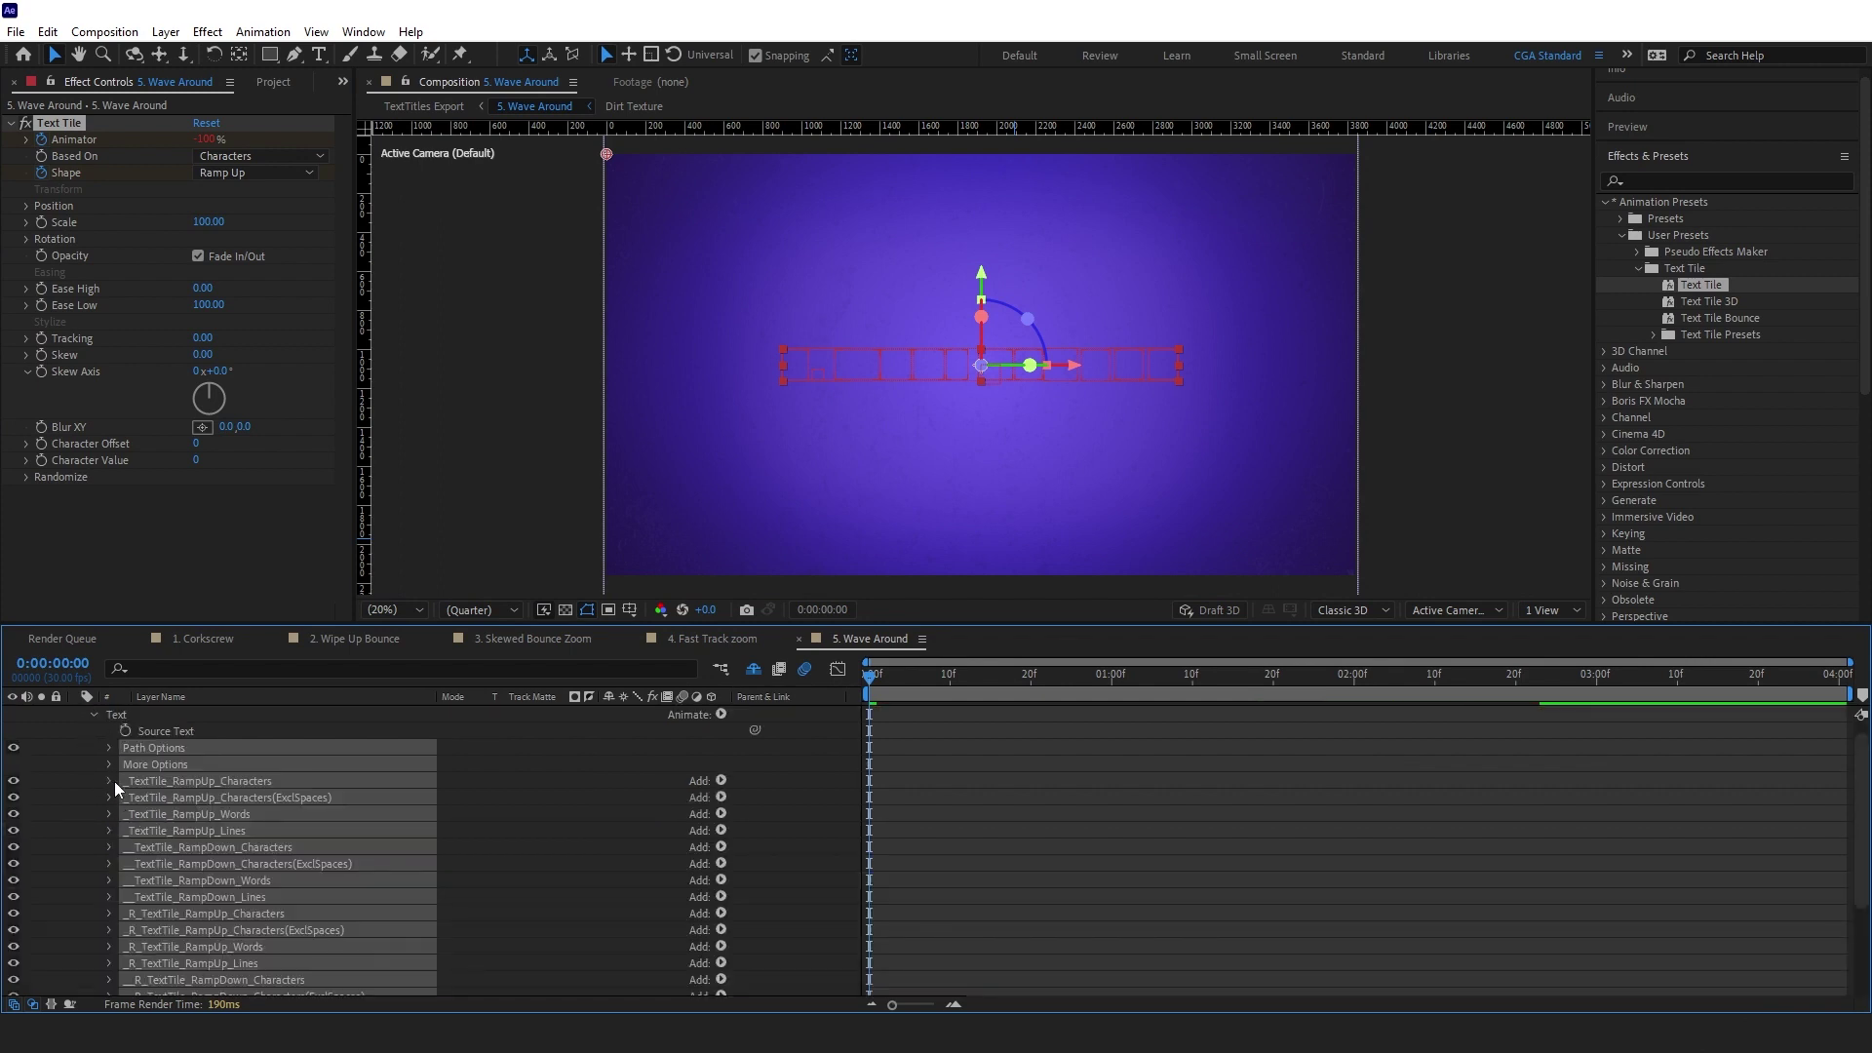
{"action": "left_click", "coordinate": [109, 766]}
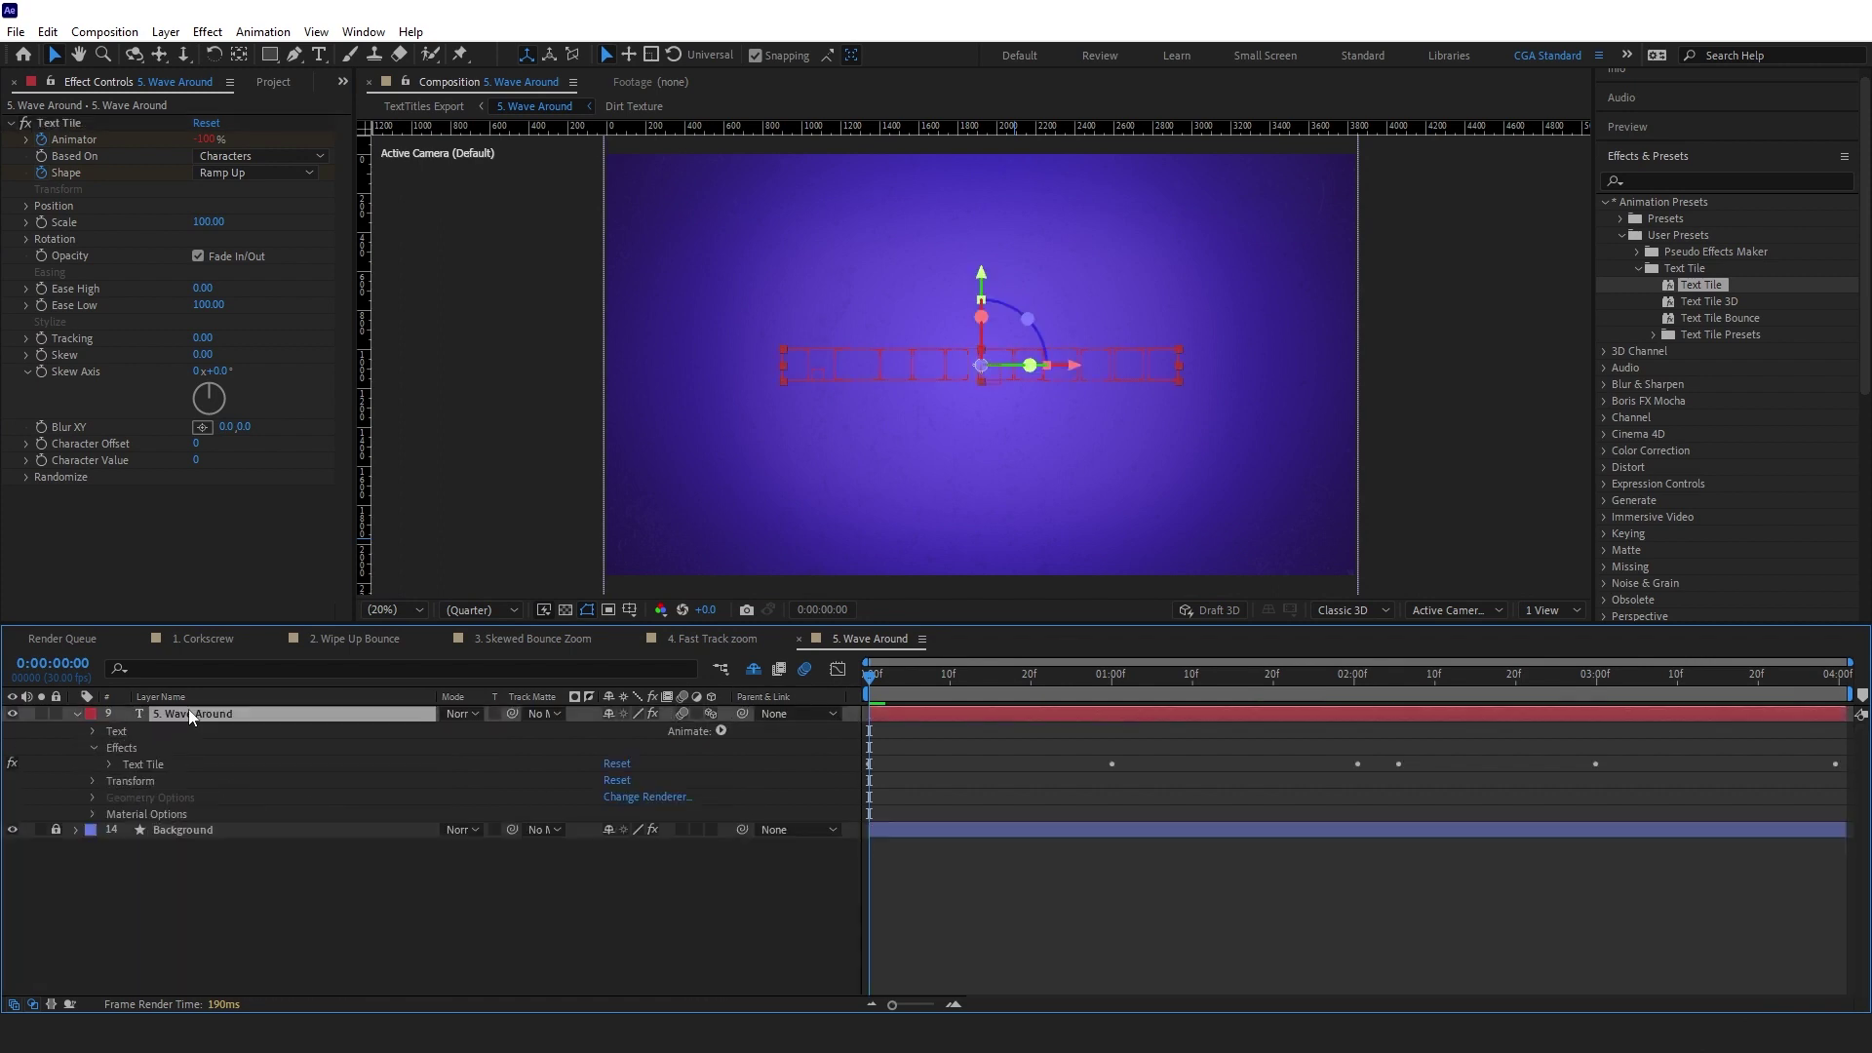
Show the keyframed properties and delete both Shape keyframes
{"action": "key", "text": "u"}
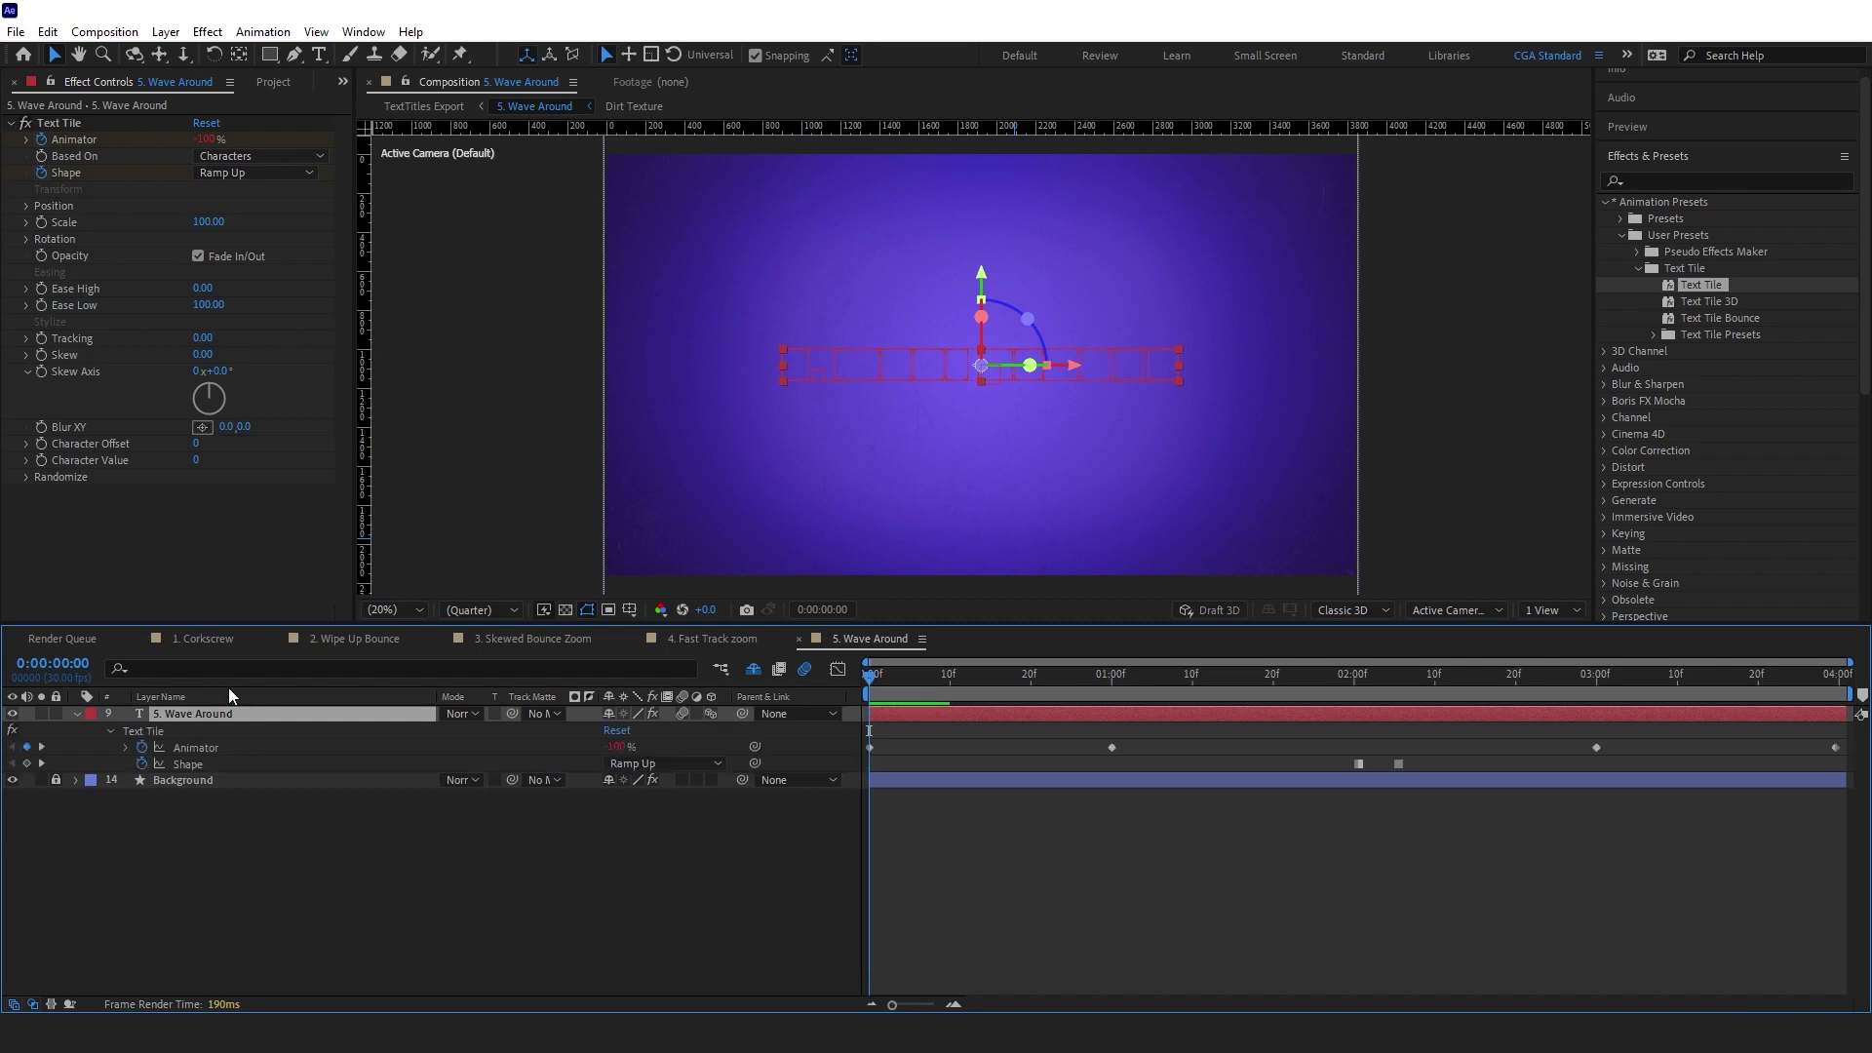
{"action": "left_click_drag", "start_coordinate": [1259, 759], "coordinate": [1437, 767]}
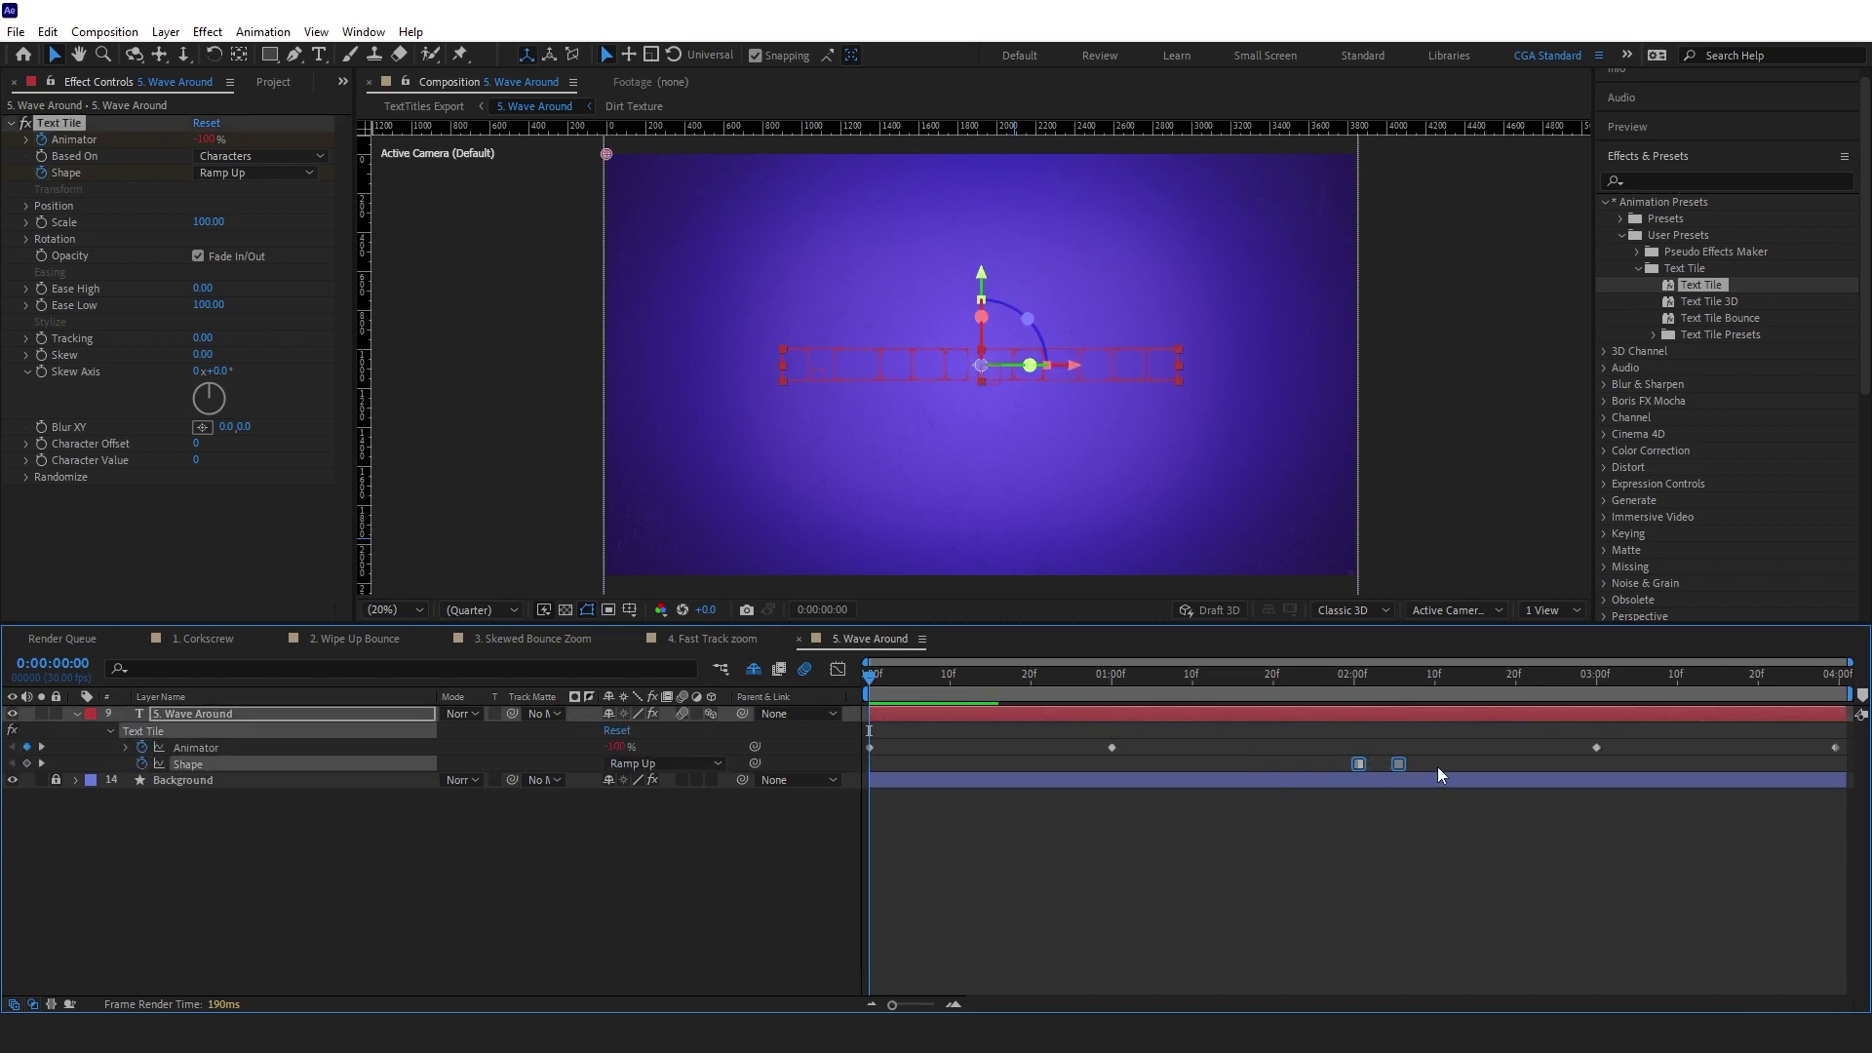
{"action": "key", "text": "Delete"}
Base the Text Tile on Words and set Y Position to 270
{"action": "left_click", "coordinate": [230, 160]}
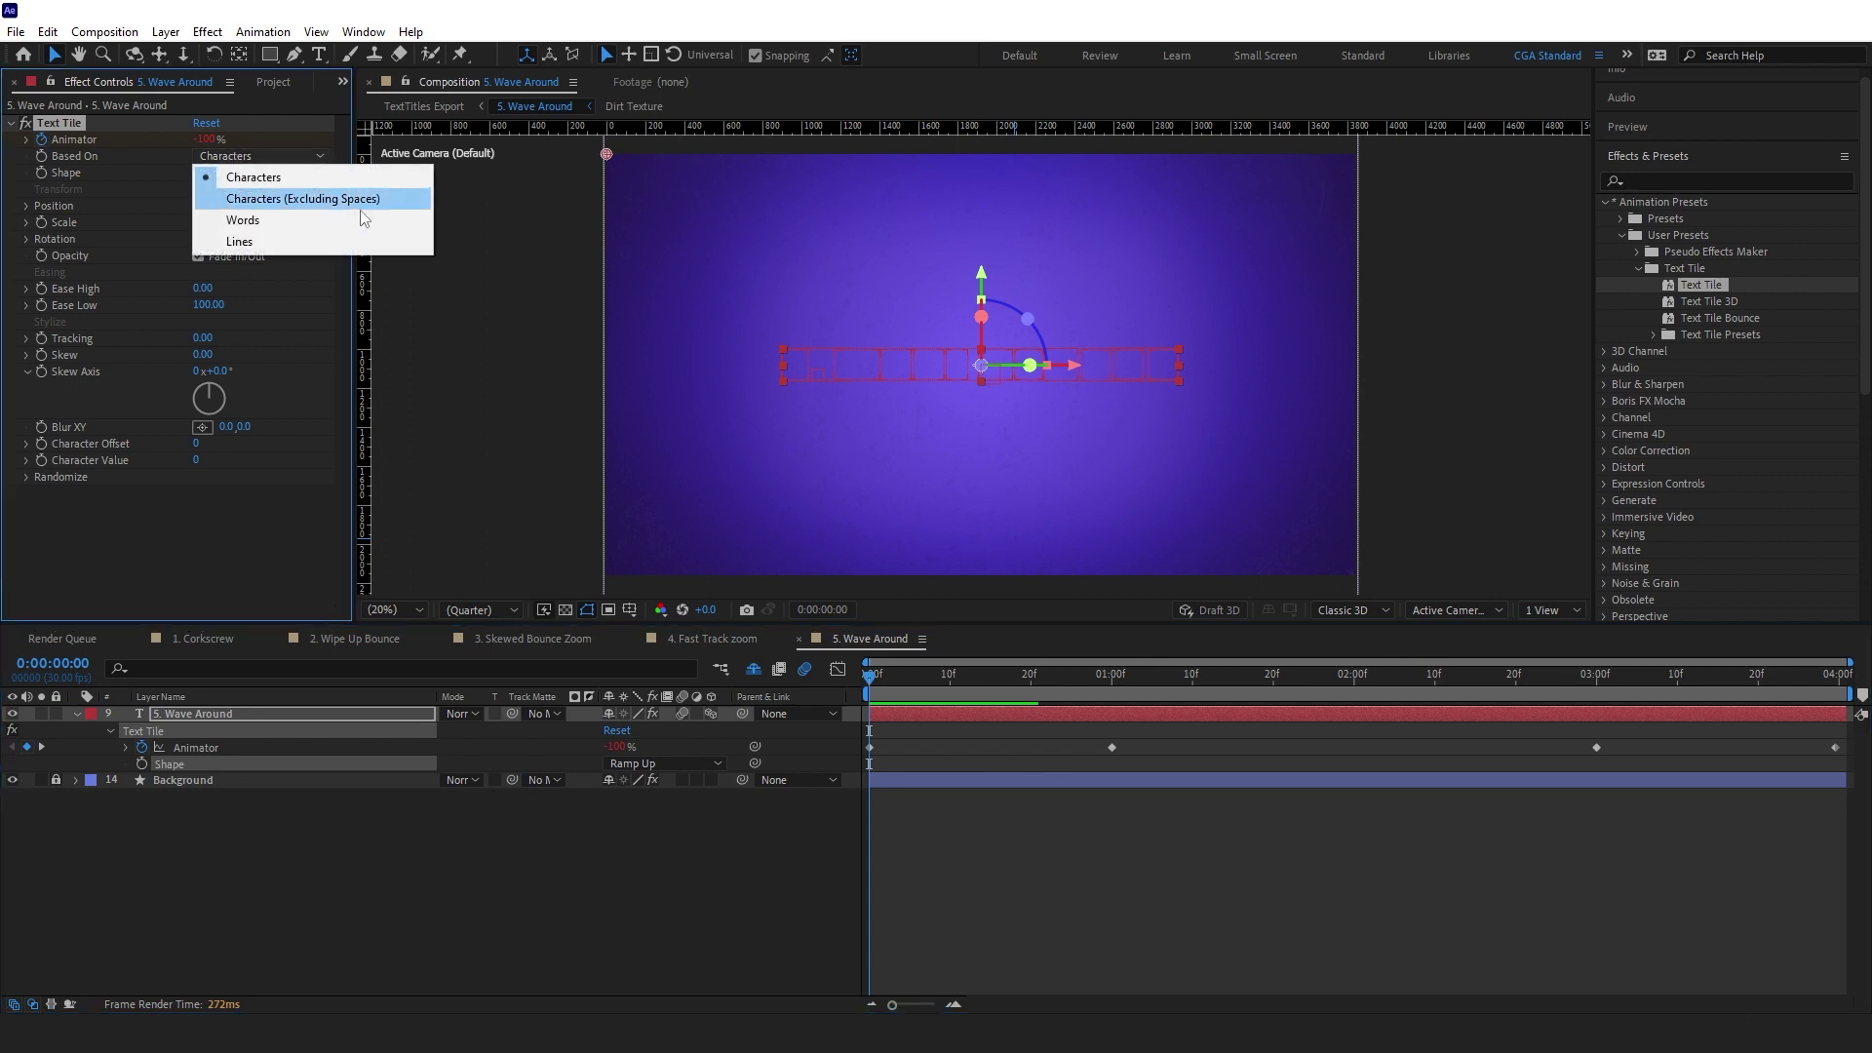
{"action": "left_click", "coordinate": [290, 222]}
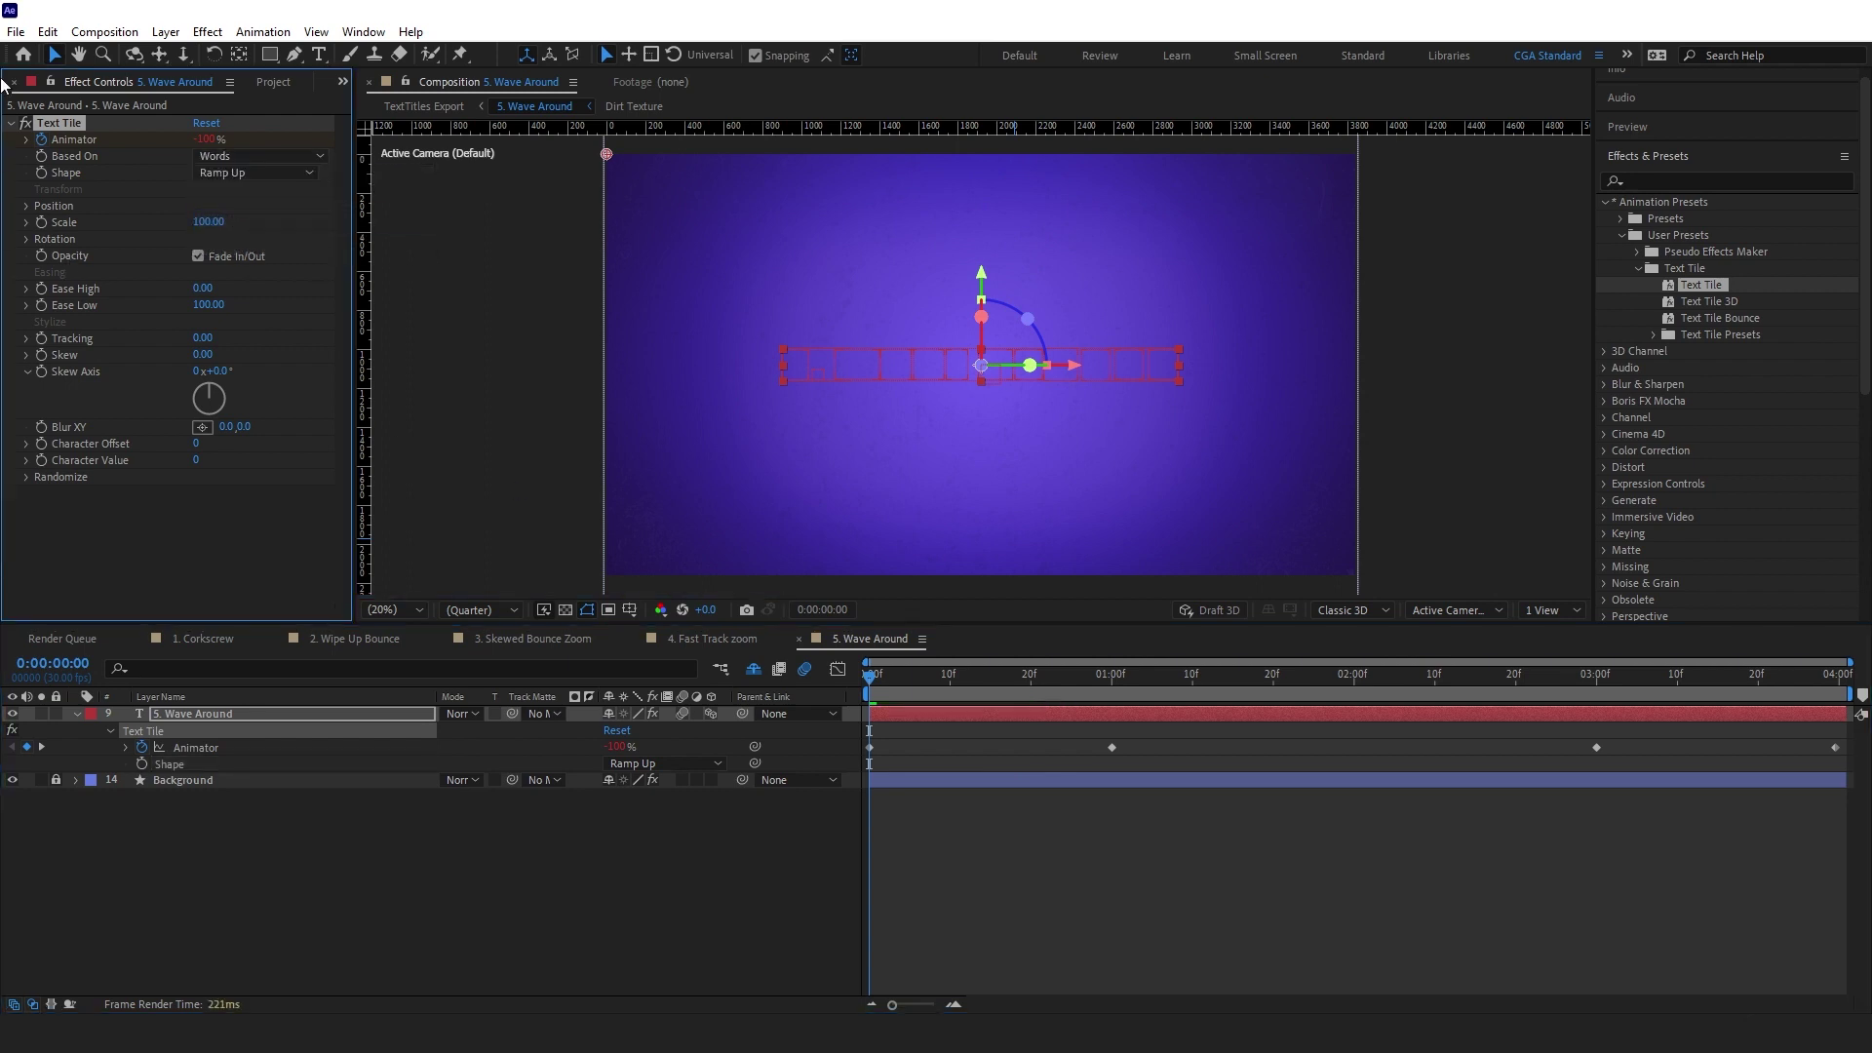
{"action": "left_click", "coordinate": [25, 205]}
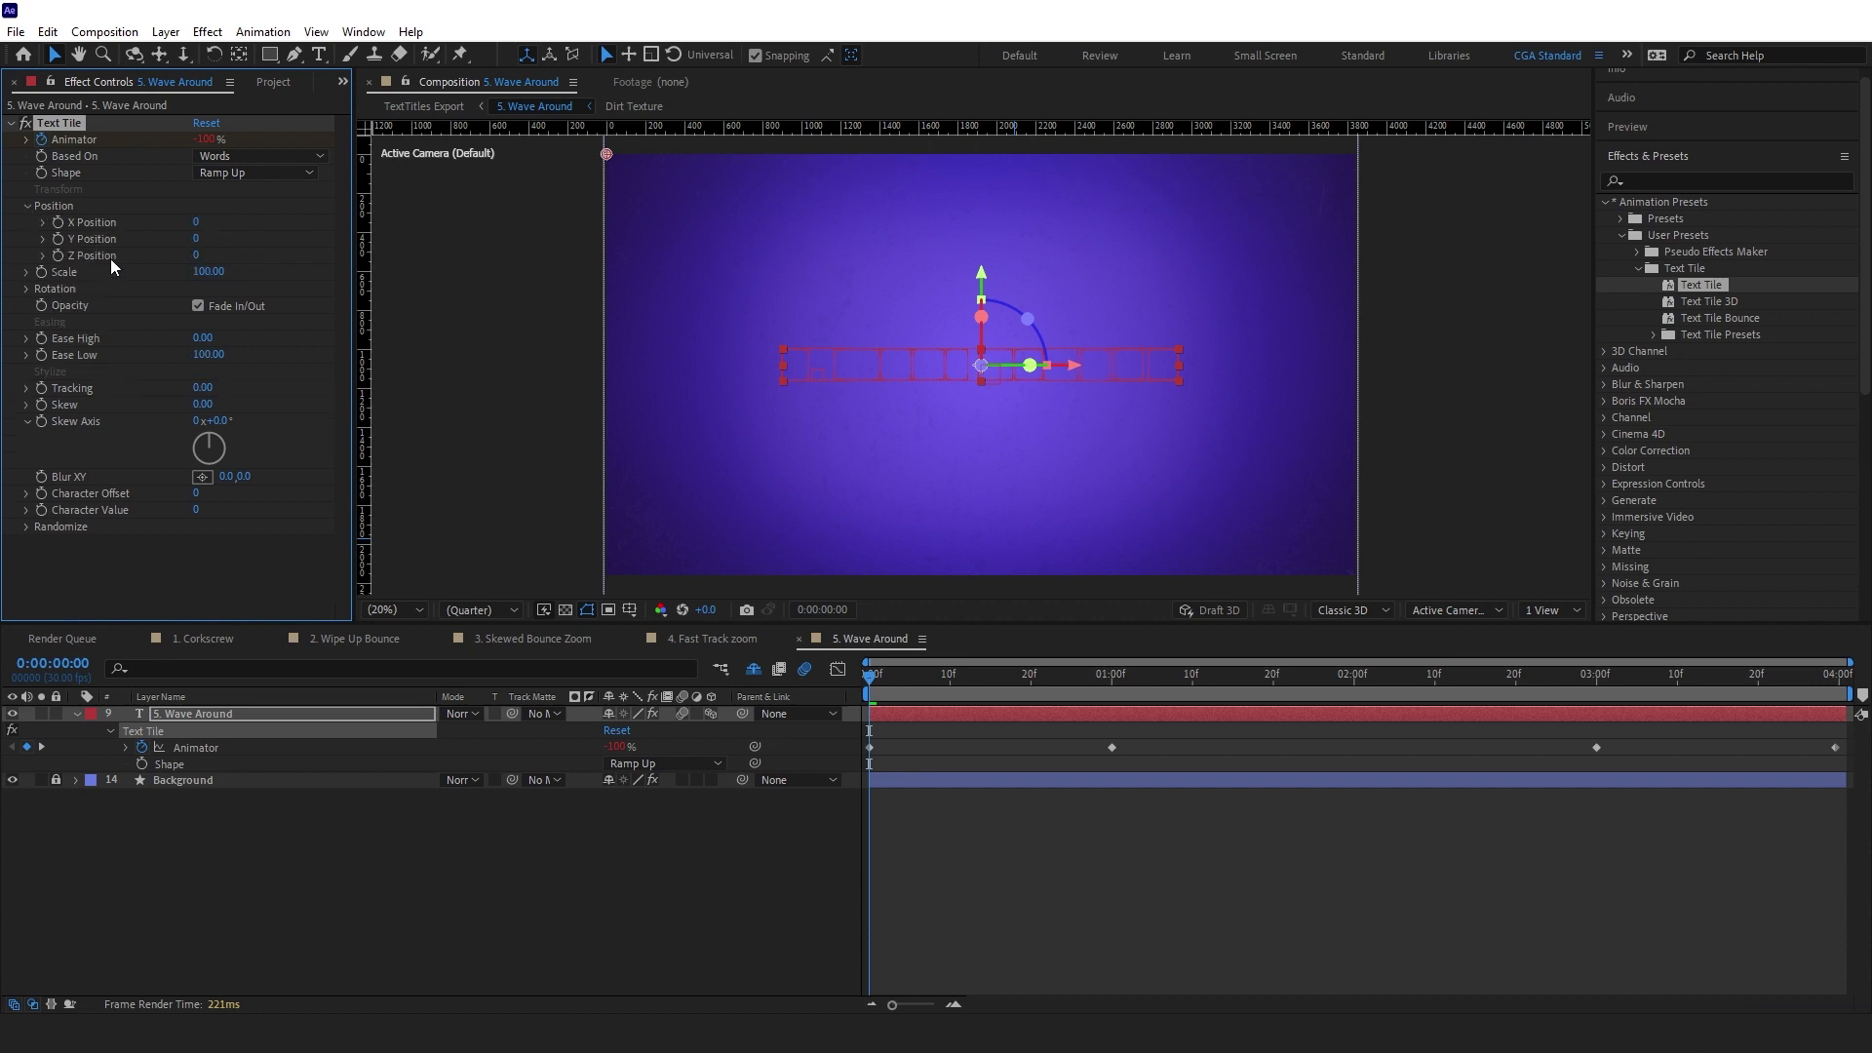
{"action": "left_click", "coordinate": [200, 239]}
{"action": "type", "text": "270"}
{"action": "key", "text": "Return"}
At 2:00 keyframe Z Rotation at 135°, then −135° one frame later
{"action": "left_click_drag", "start_coordinate": [1338, 675], "coordinate": [1354, 684]}
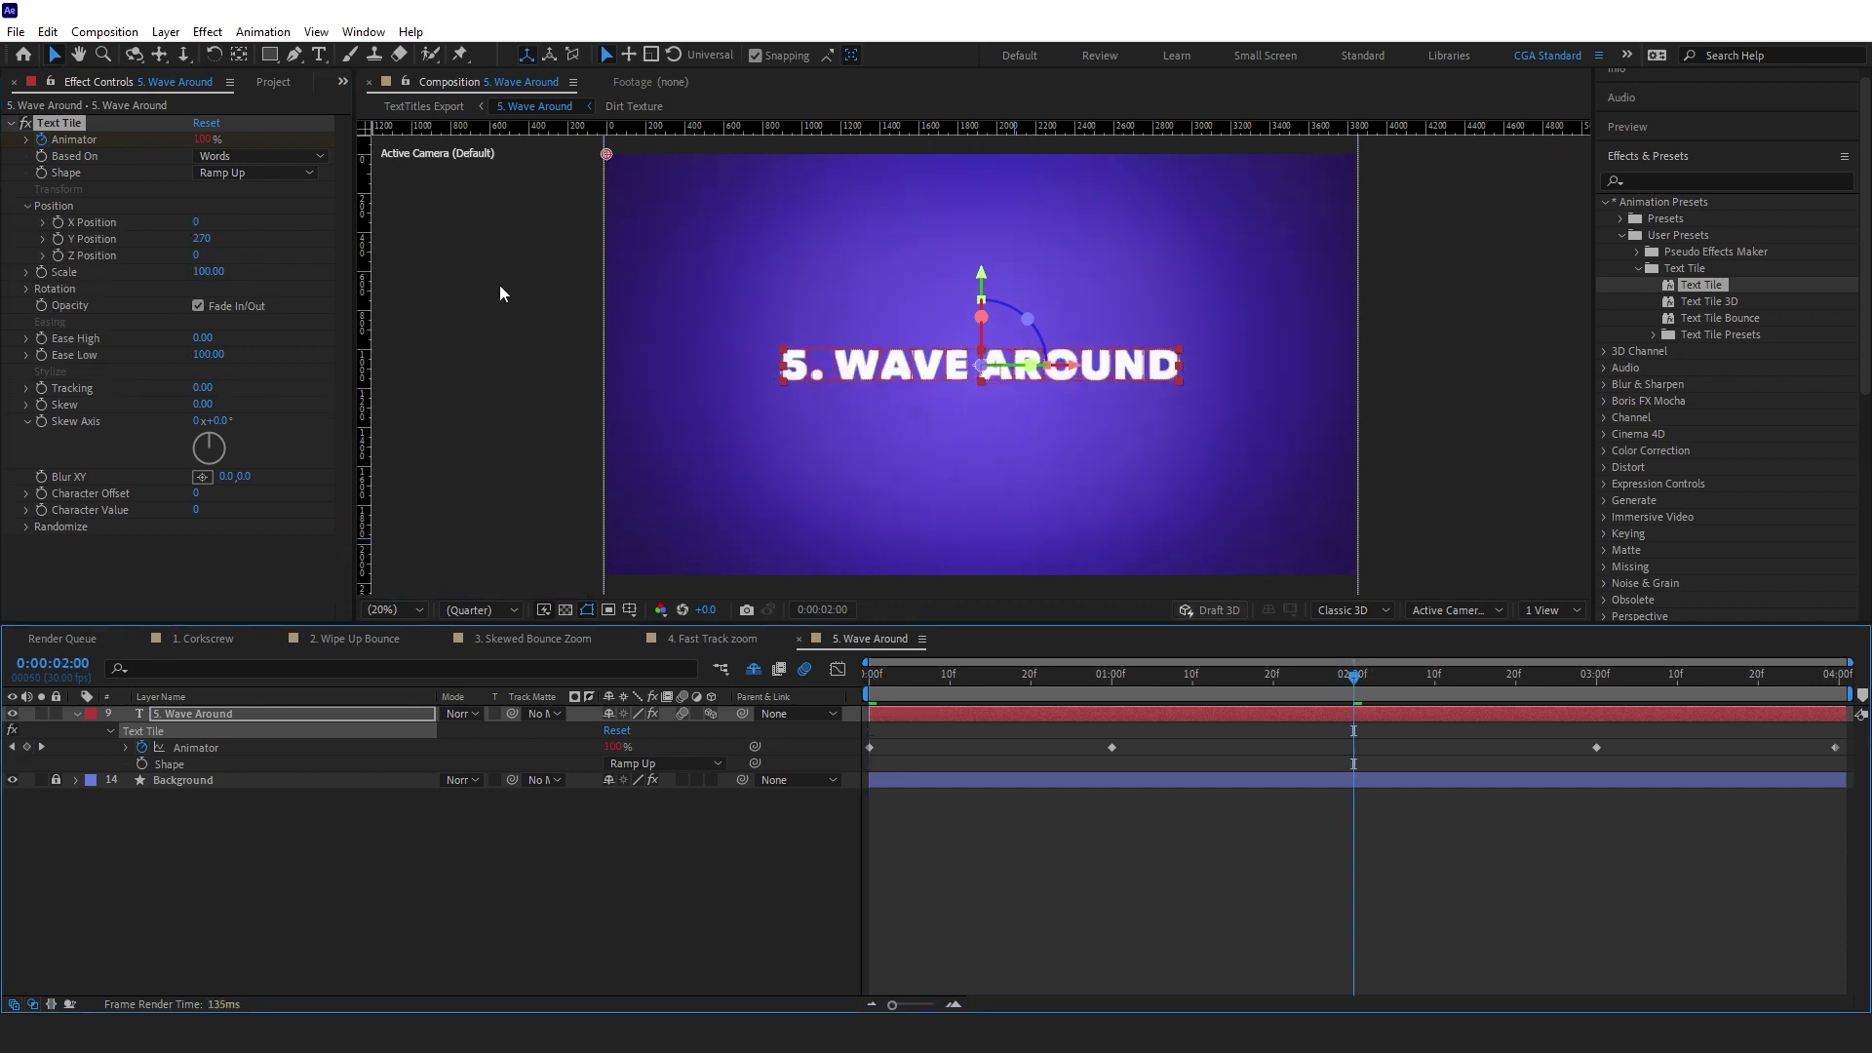
{"action": "left_click", "coordinate": [27, 289]}
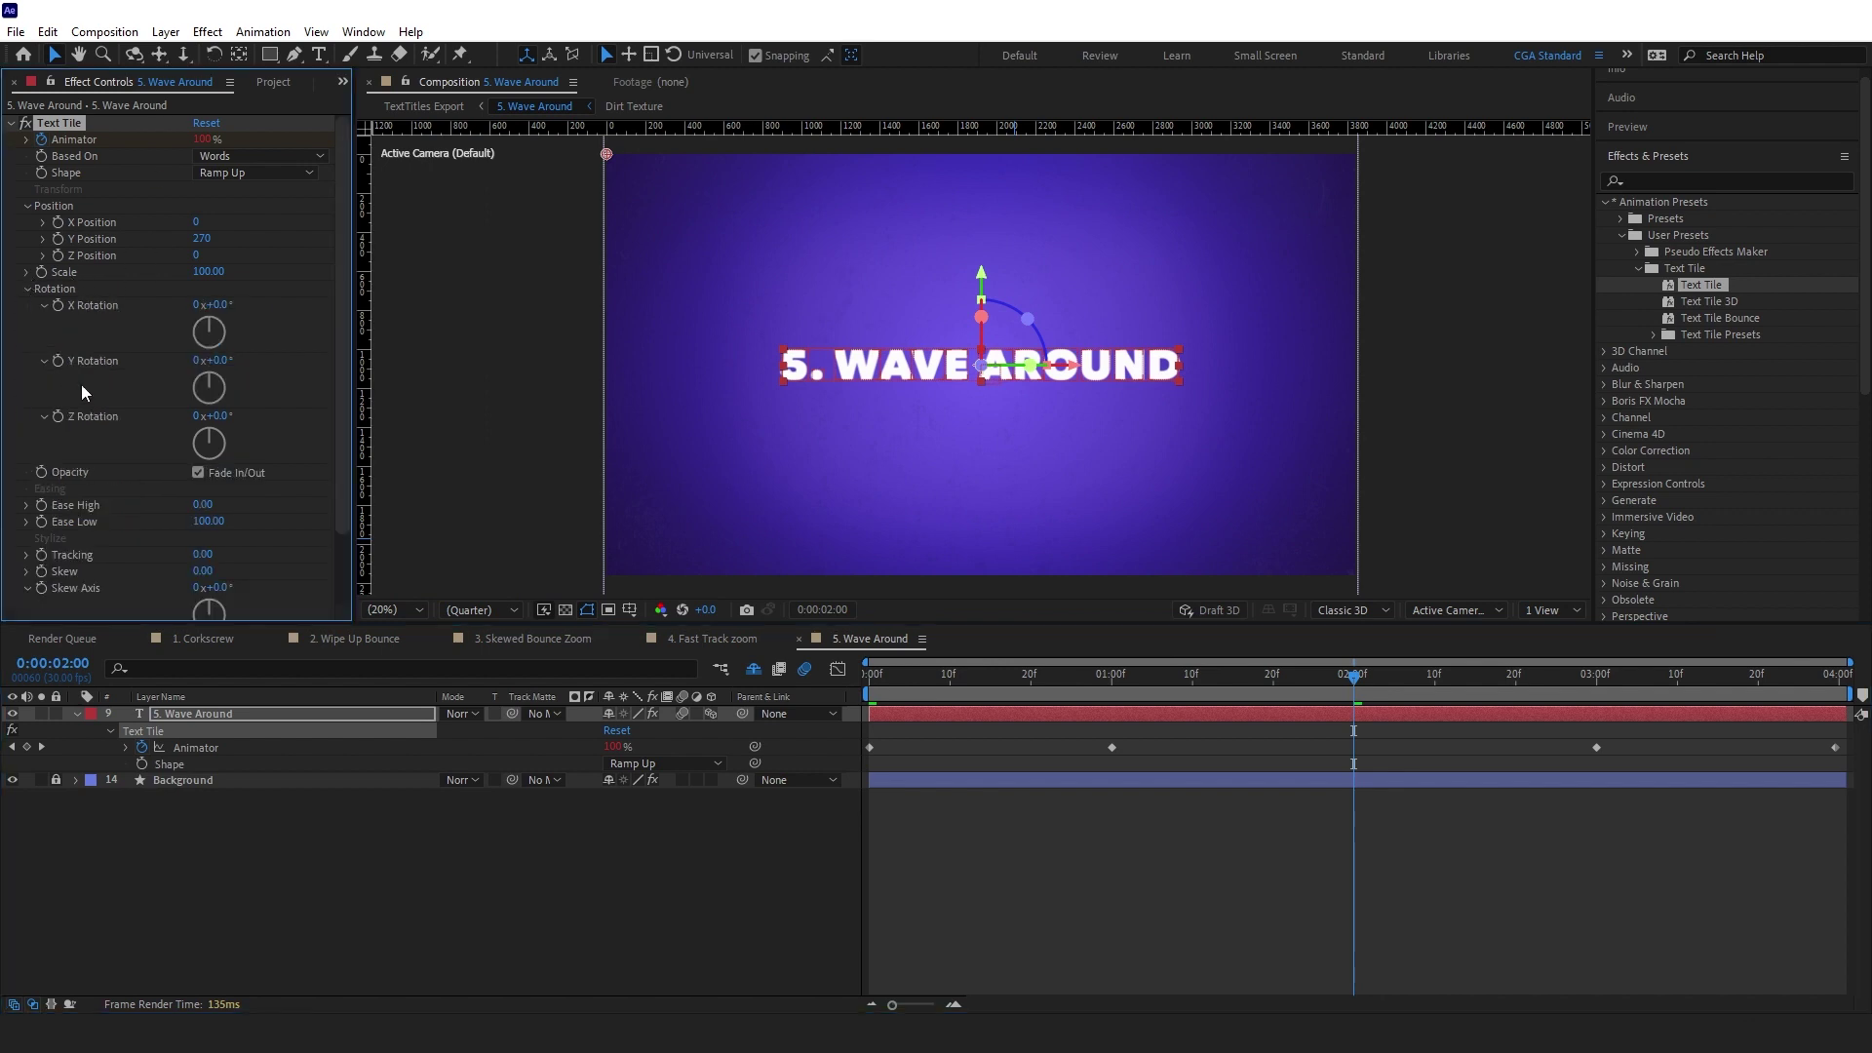
{"action": "left_click", "coordinate": [223, 415]}
{"action": "type", "text": "135"}
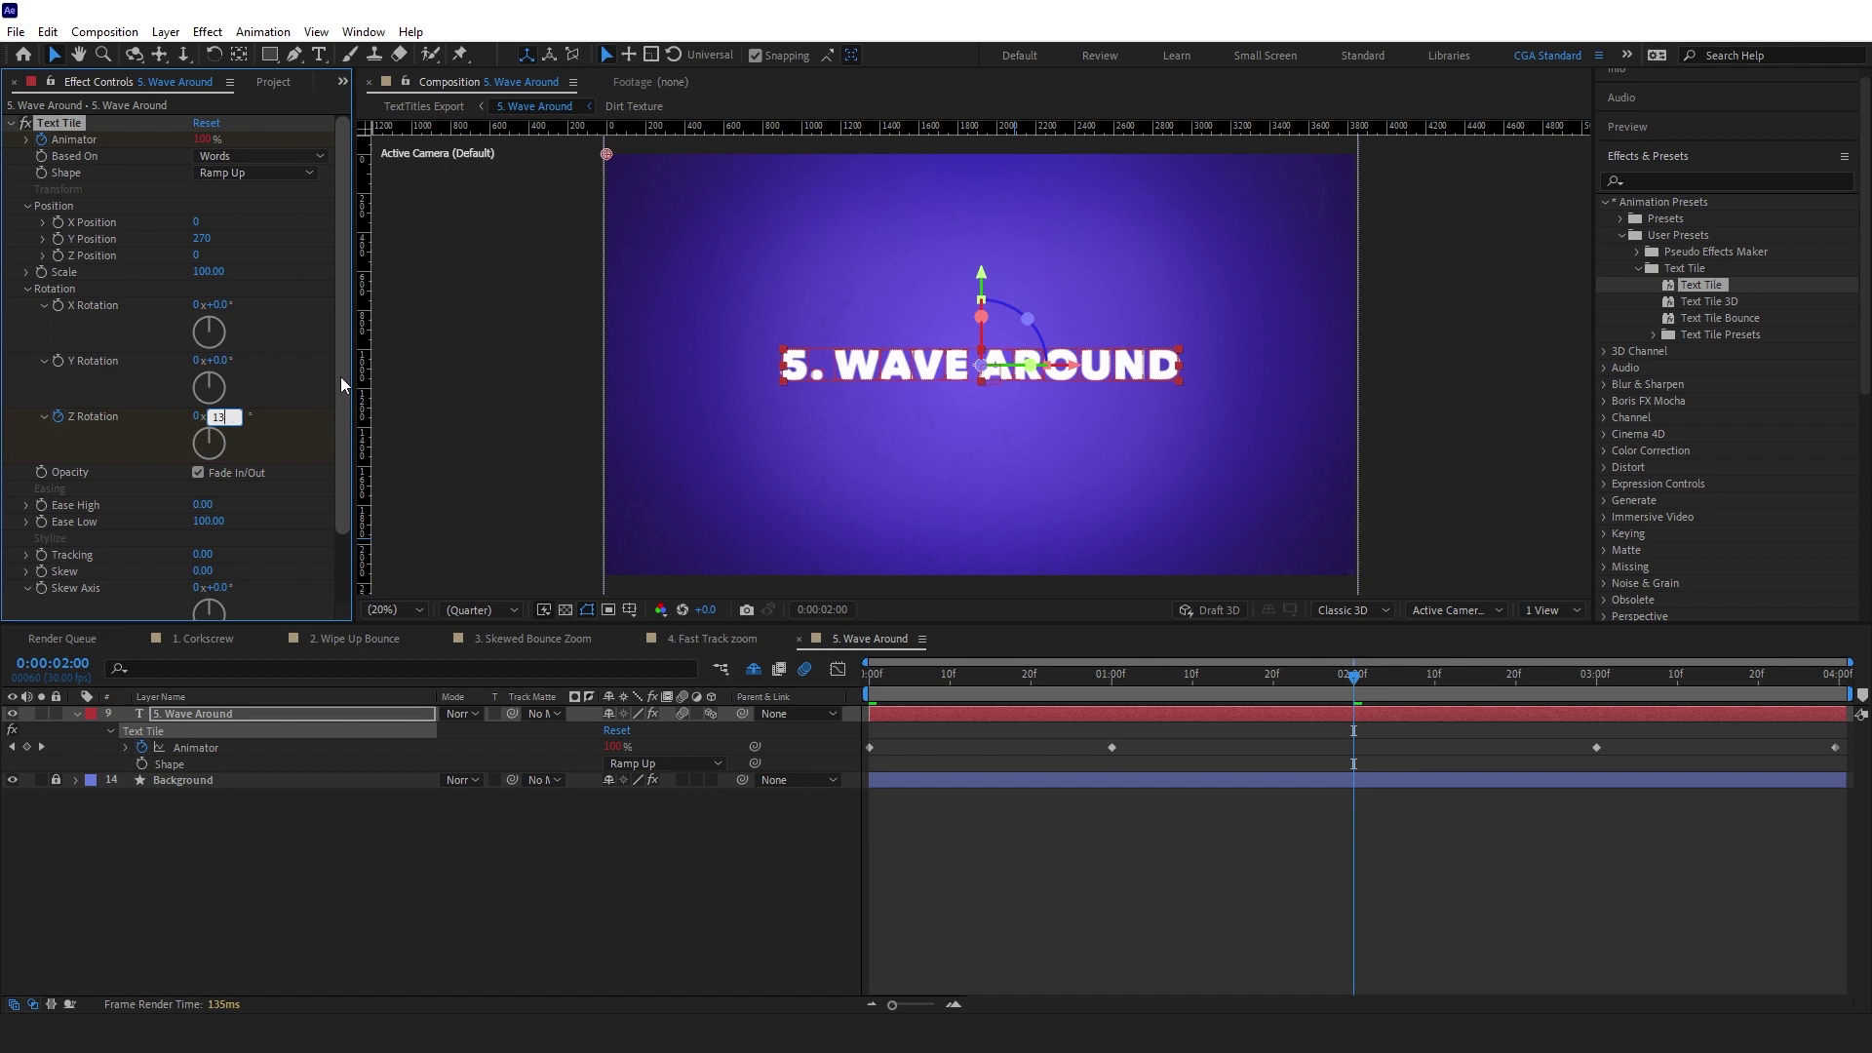
{"action": "key", "text": "Return"}
{"action": "key", "text": "Page_Down"}
{"action": "key", "text": "Page_Down"}
{"action": "left_click", "coordinate": [218, 417]}
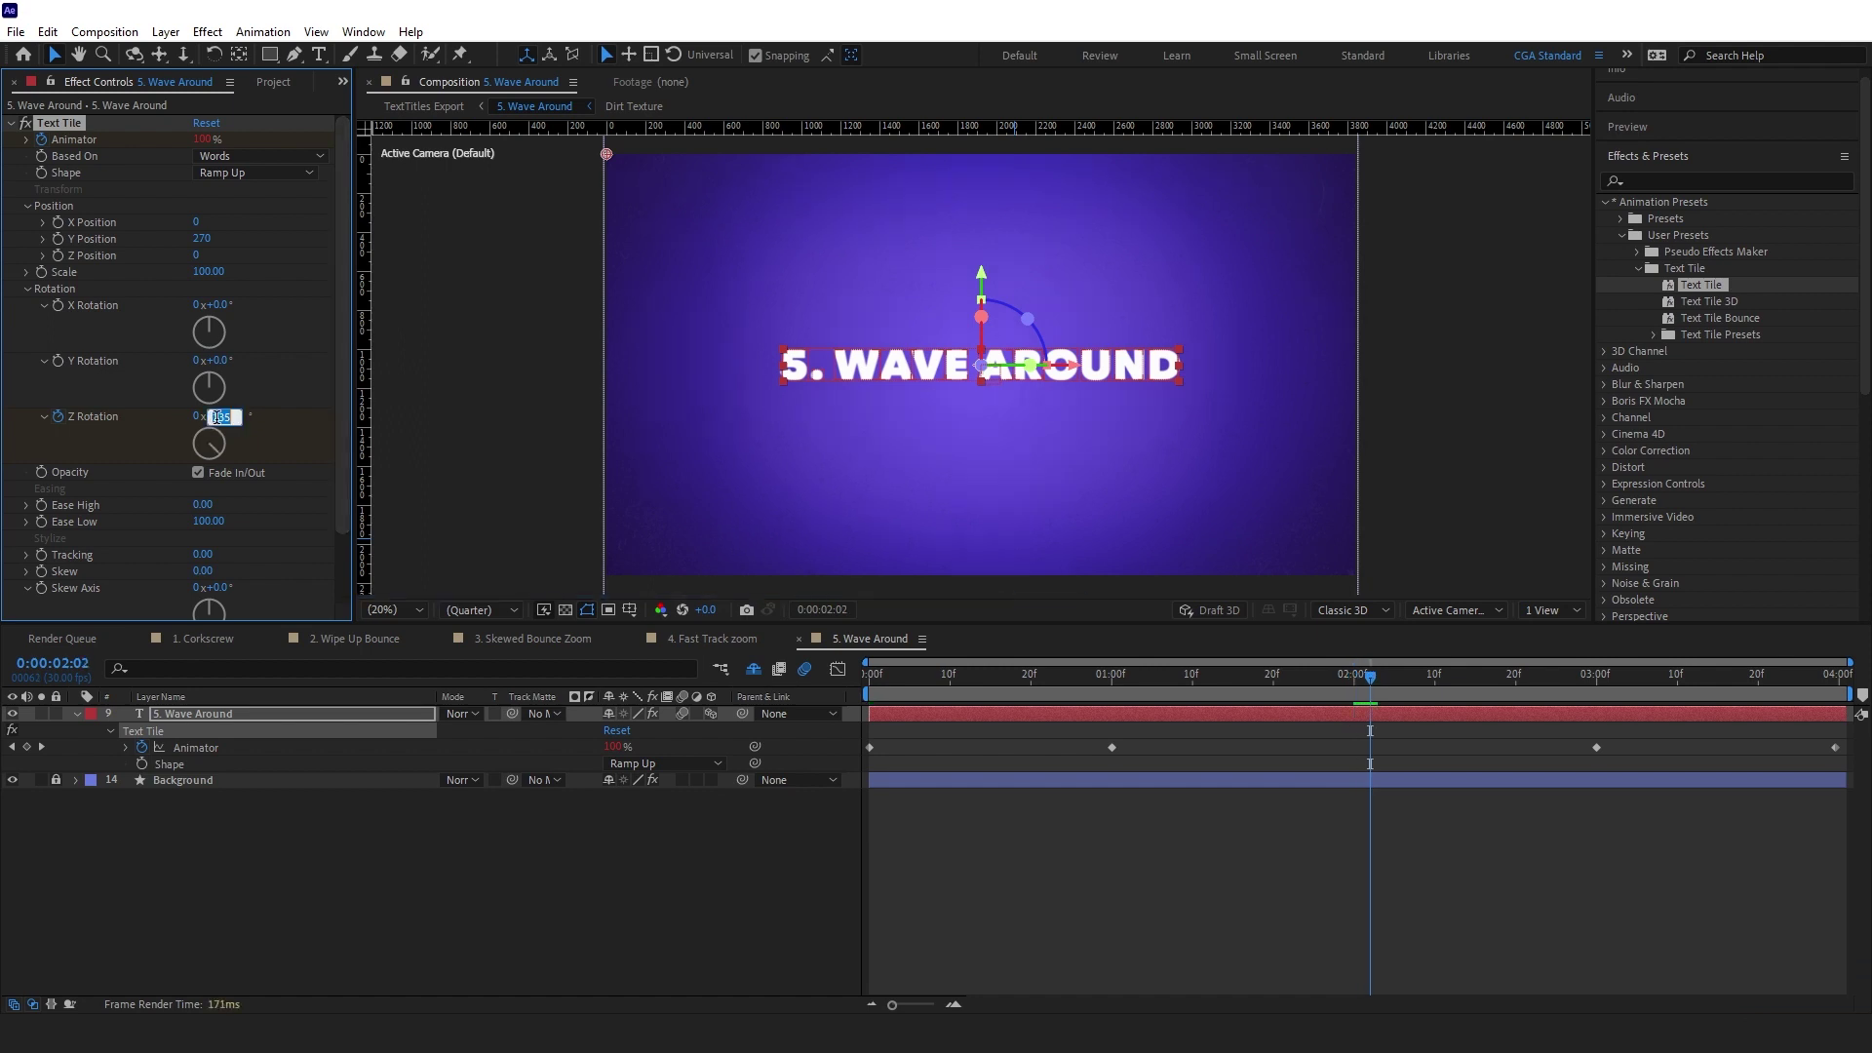
{"action": "type", "text": "-135"}
{"action": "key", "text": "Return"}
Show only Wave Around's keyframed properties and preview the title from the start
{"action": "key", "text": "u"}
{"action": "left_click", "coordinate": [1289, 868]}
{"action": "left_click", "coordinate": [1309, 716]}
{"action": "key", "text": "u"}
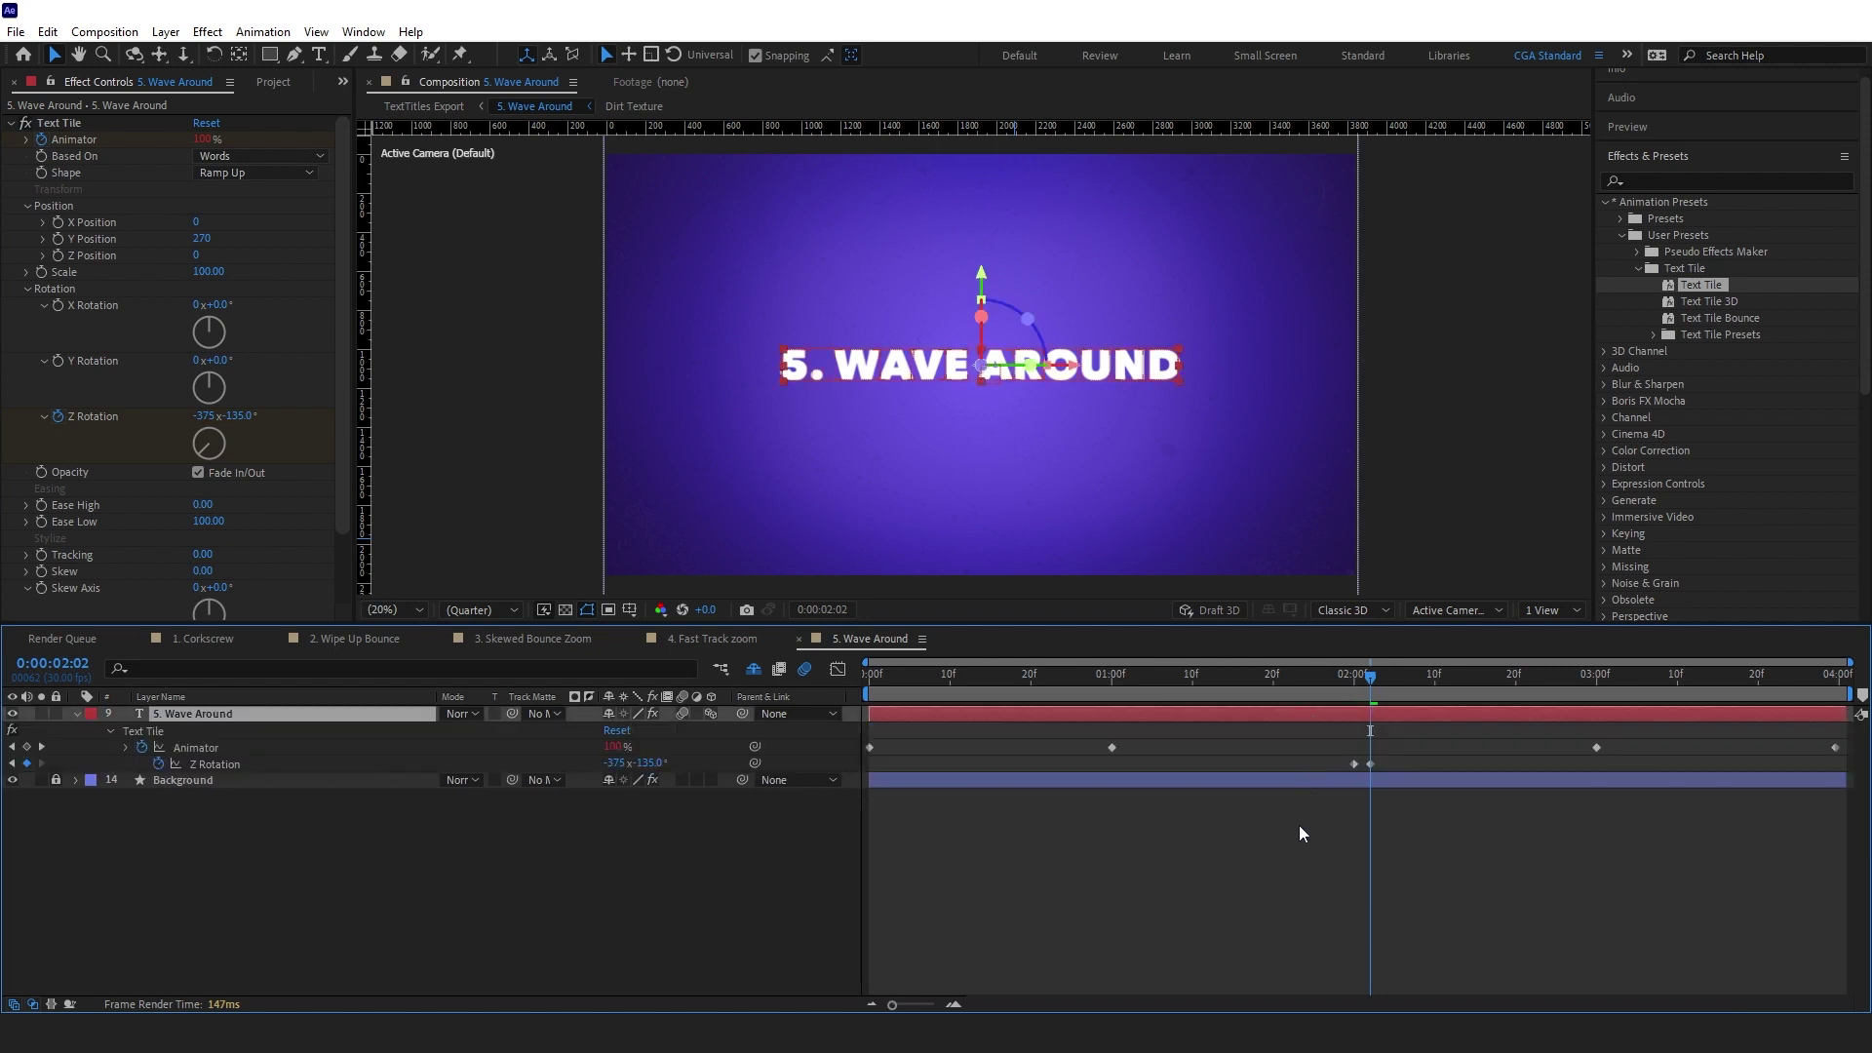
{"action": "key", "text": "Home"}
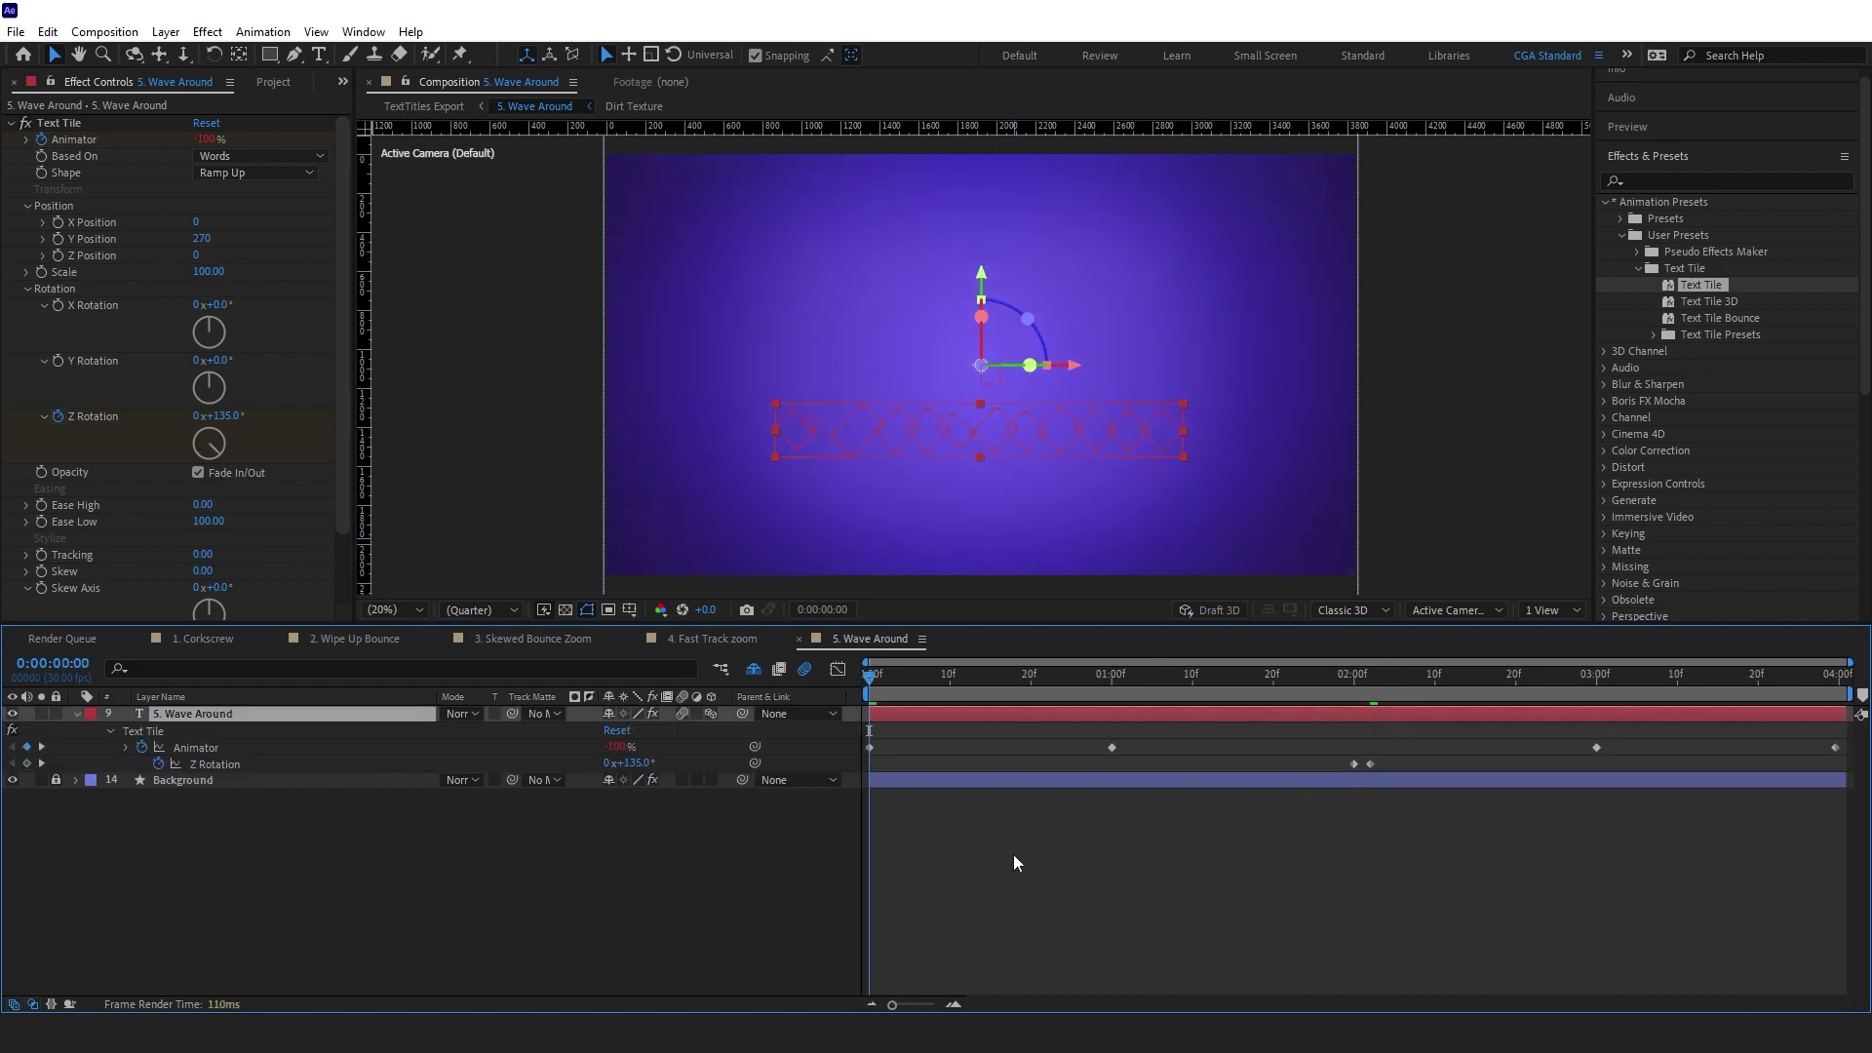
{"action": "key", "text": "space"}
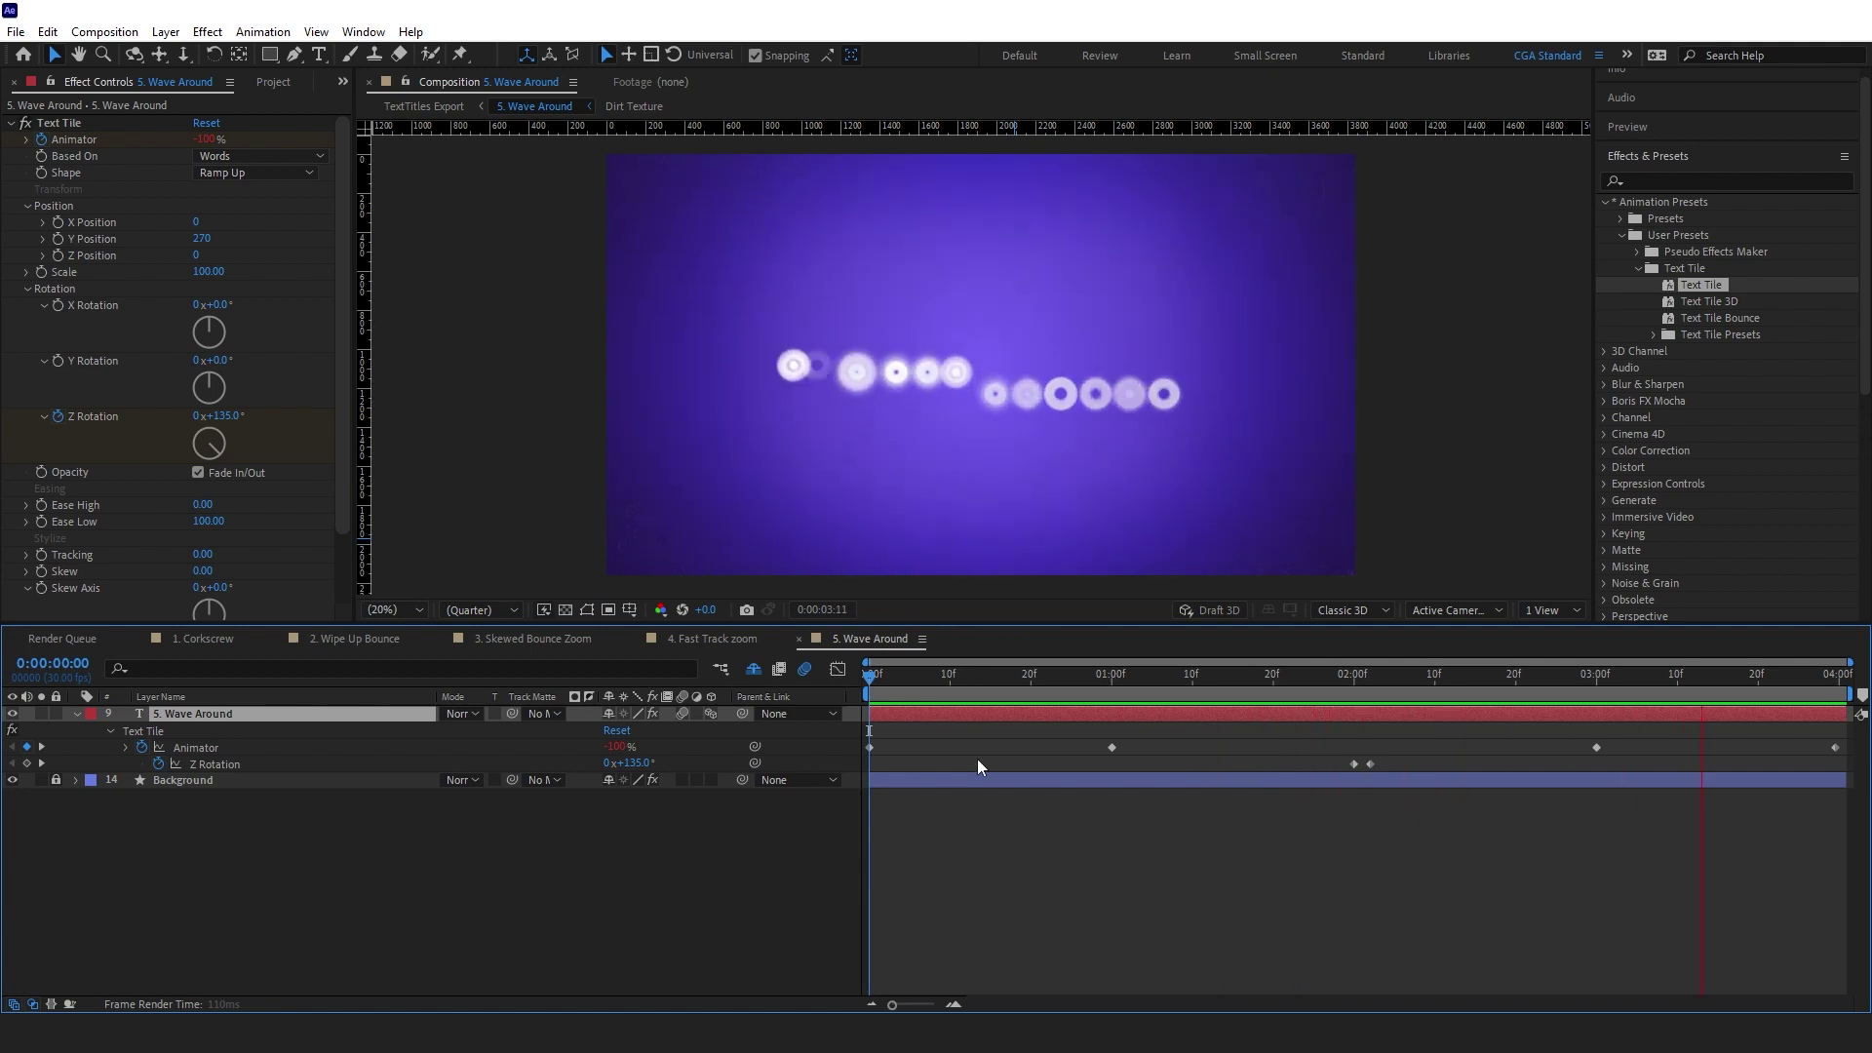
Set the Z Rotation revolution count to 0 and preview the animation again
{"action": "left_click_drag", "start_coordinate": [1359, 686], "coordinate": [1370, 685]}
{"action": "left_click", "coordinate": [206, 418]}
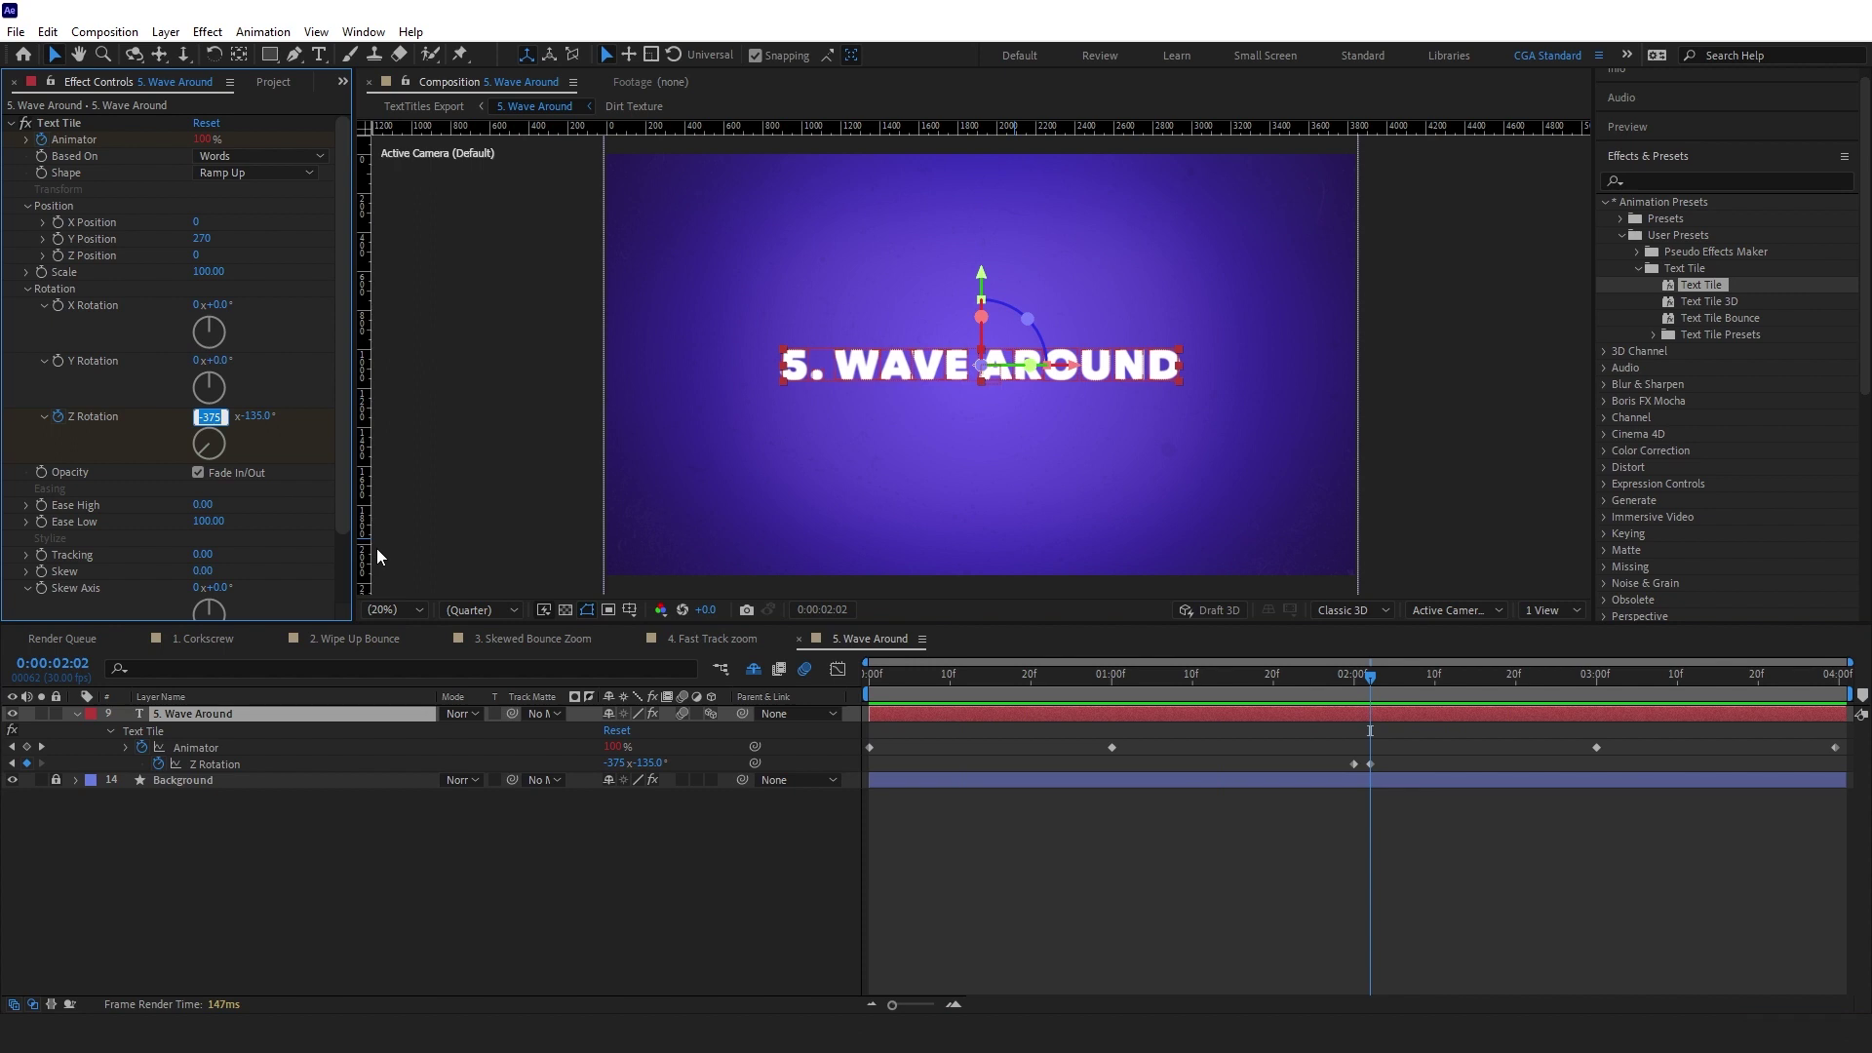
{"action": "type", "text": "0"}
{"action": "key", "text": "Return"}
{"action": "key", "text": "space"}
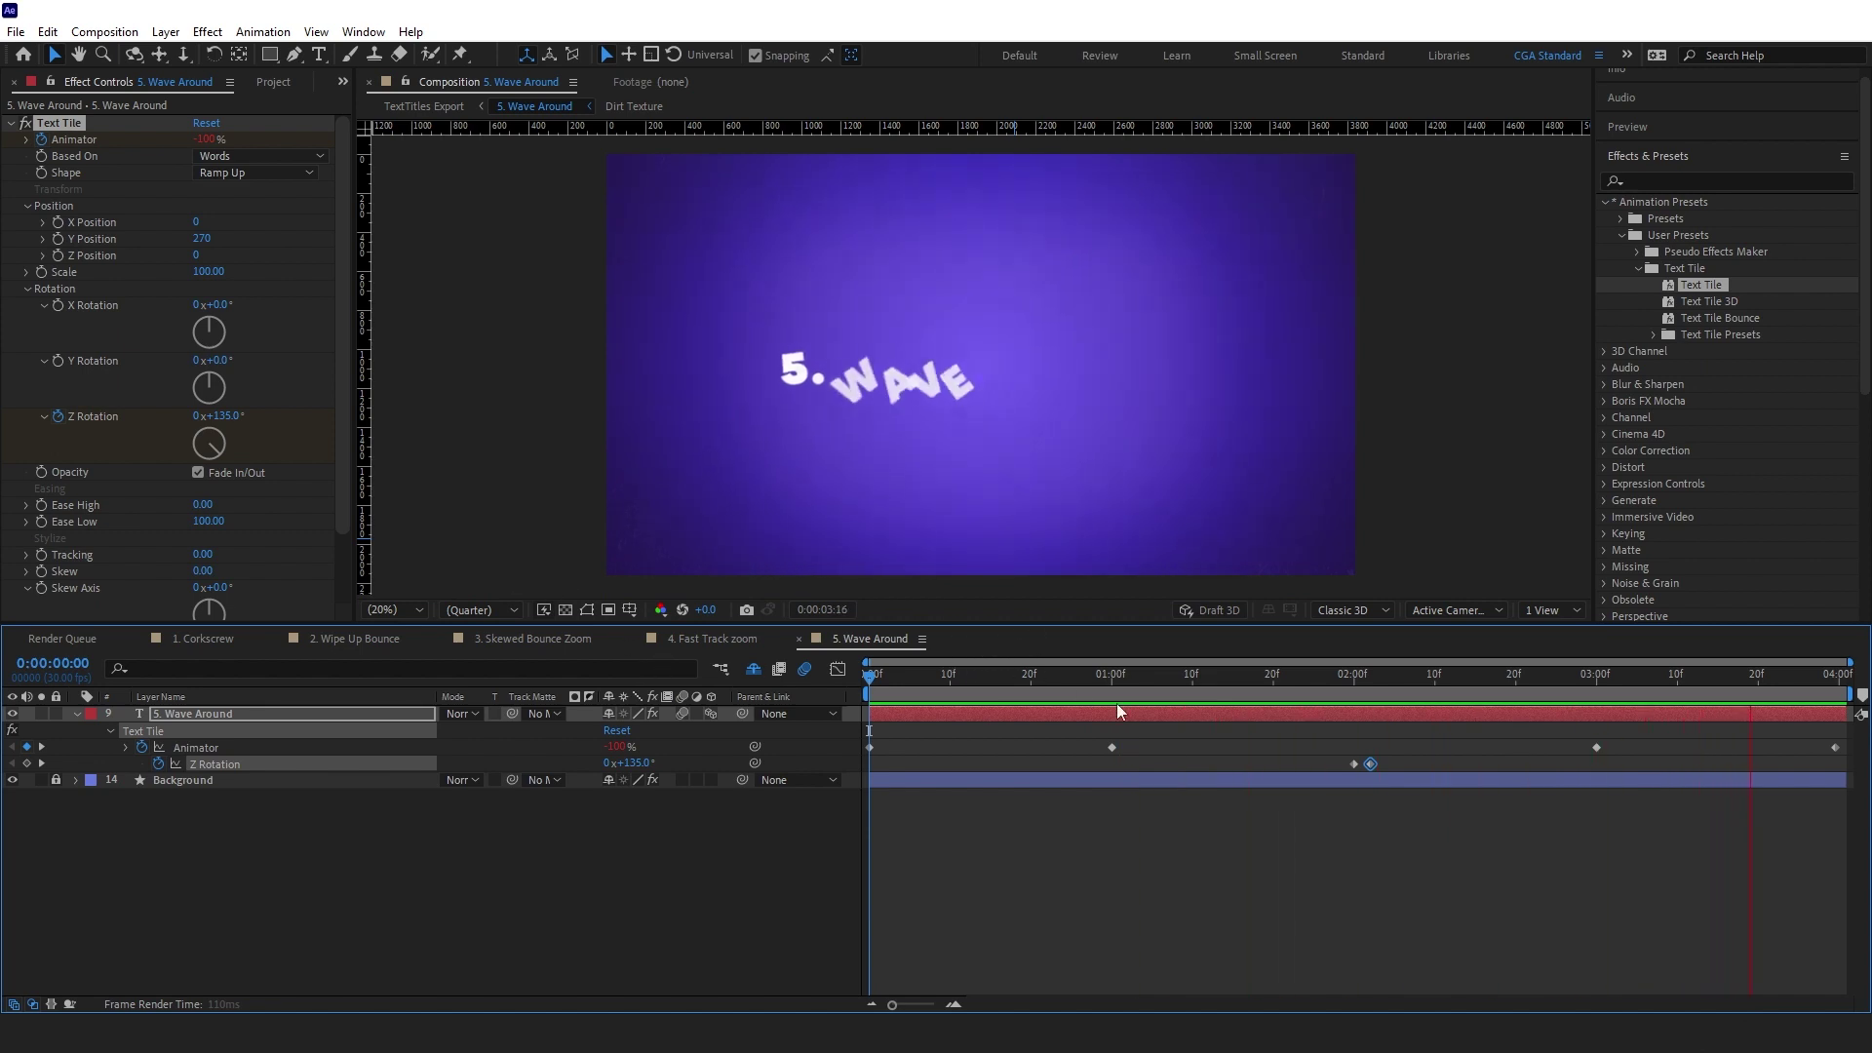
{"action": "key", "text": "space"}
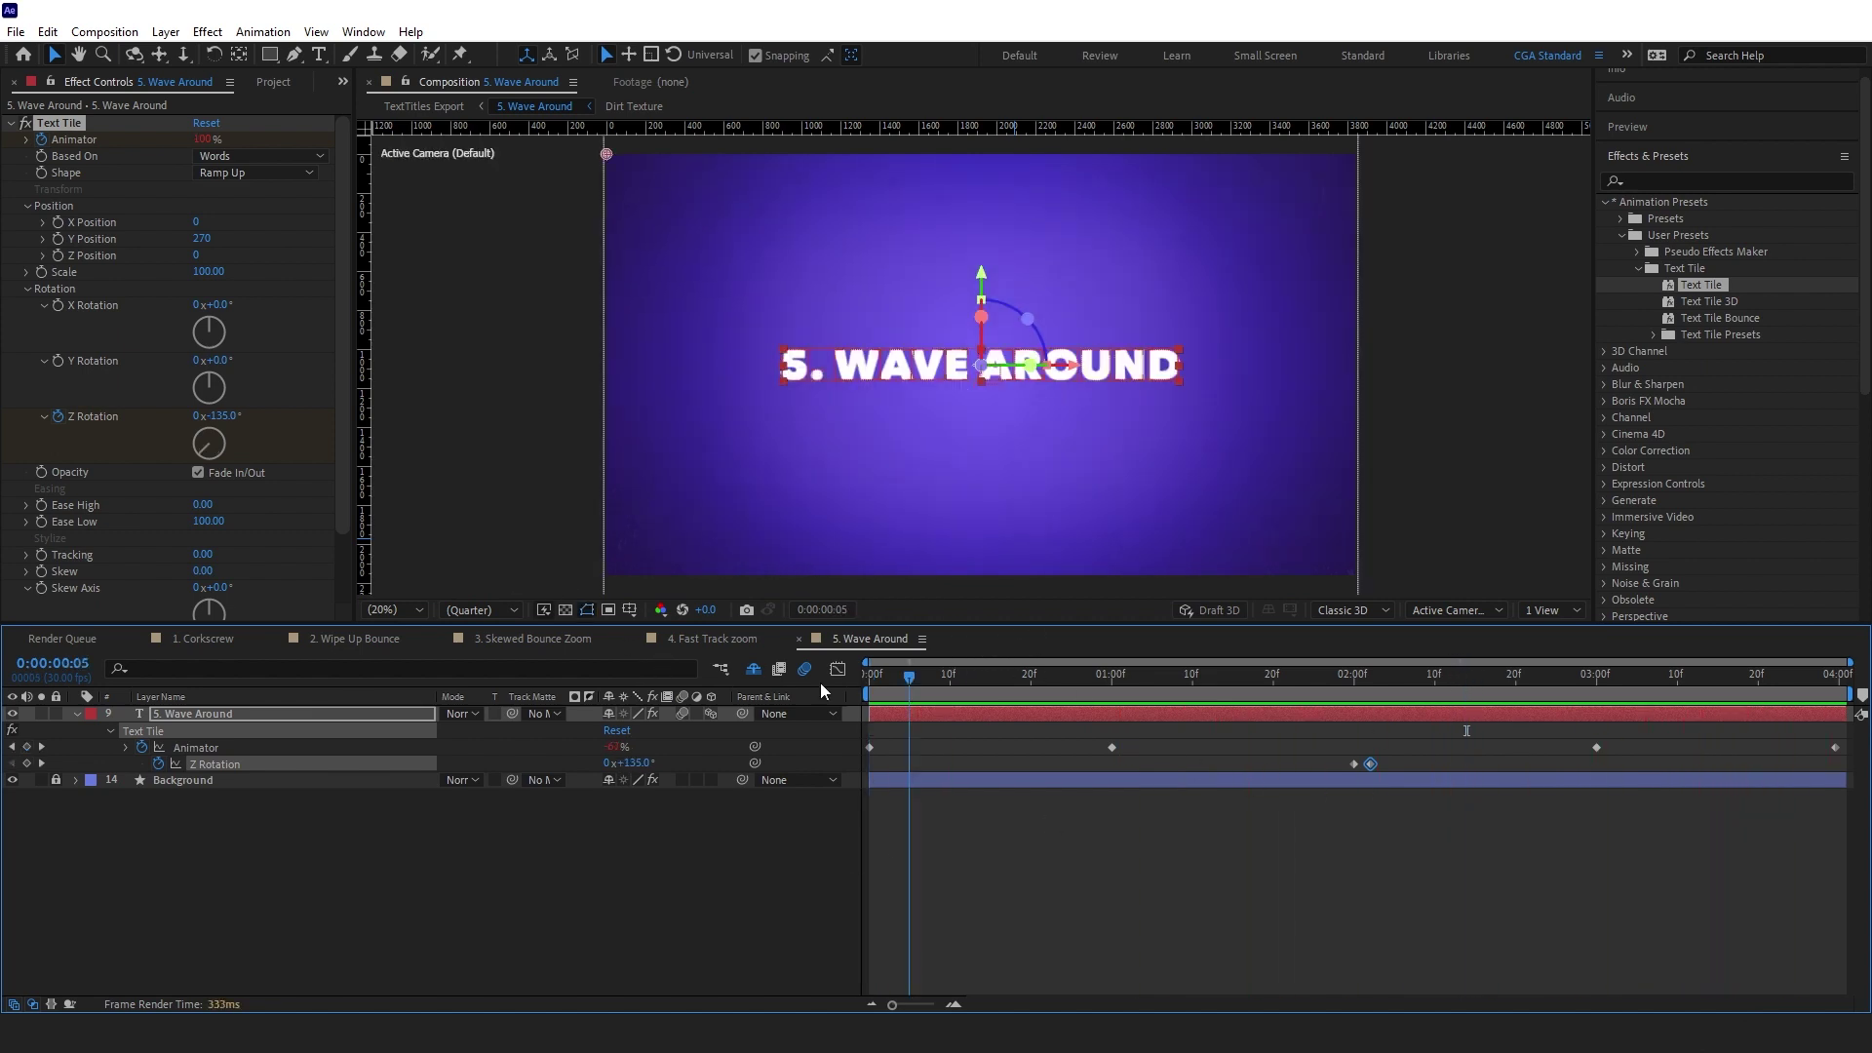
Apply the Text Tile Bounce preset to the Wave Around title
{"action": "left_click_drag", "start_coordinate": [1758, 308], "coordinate": [669, 560]}
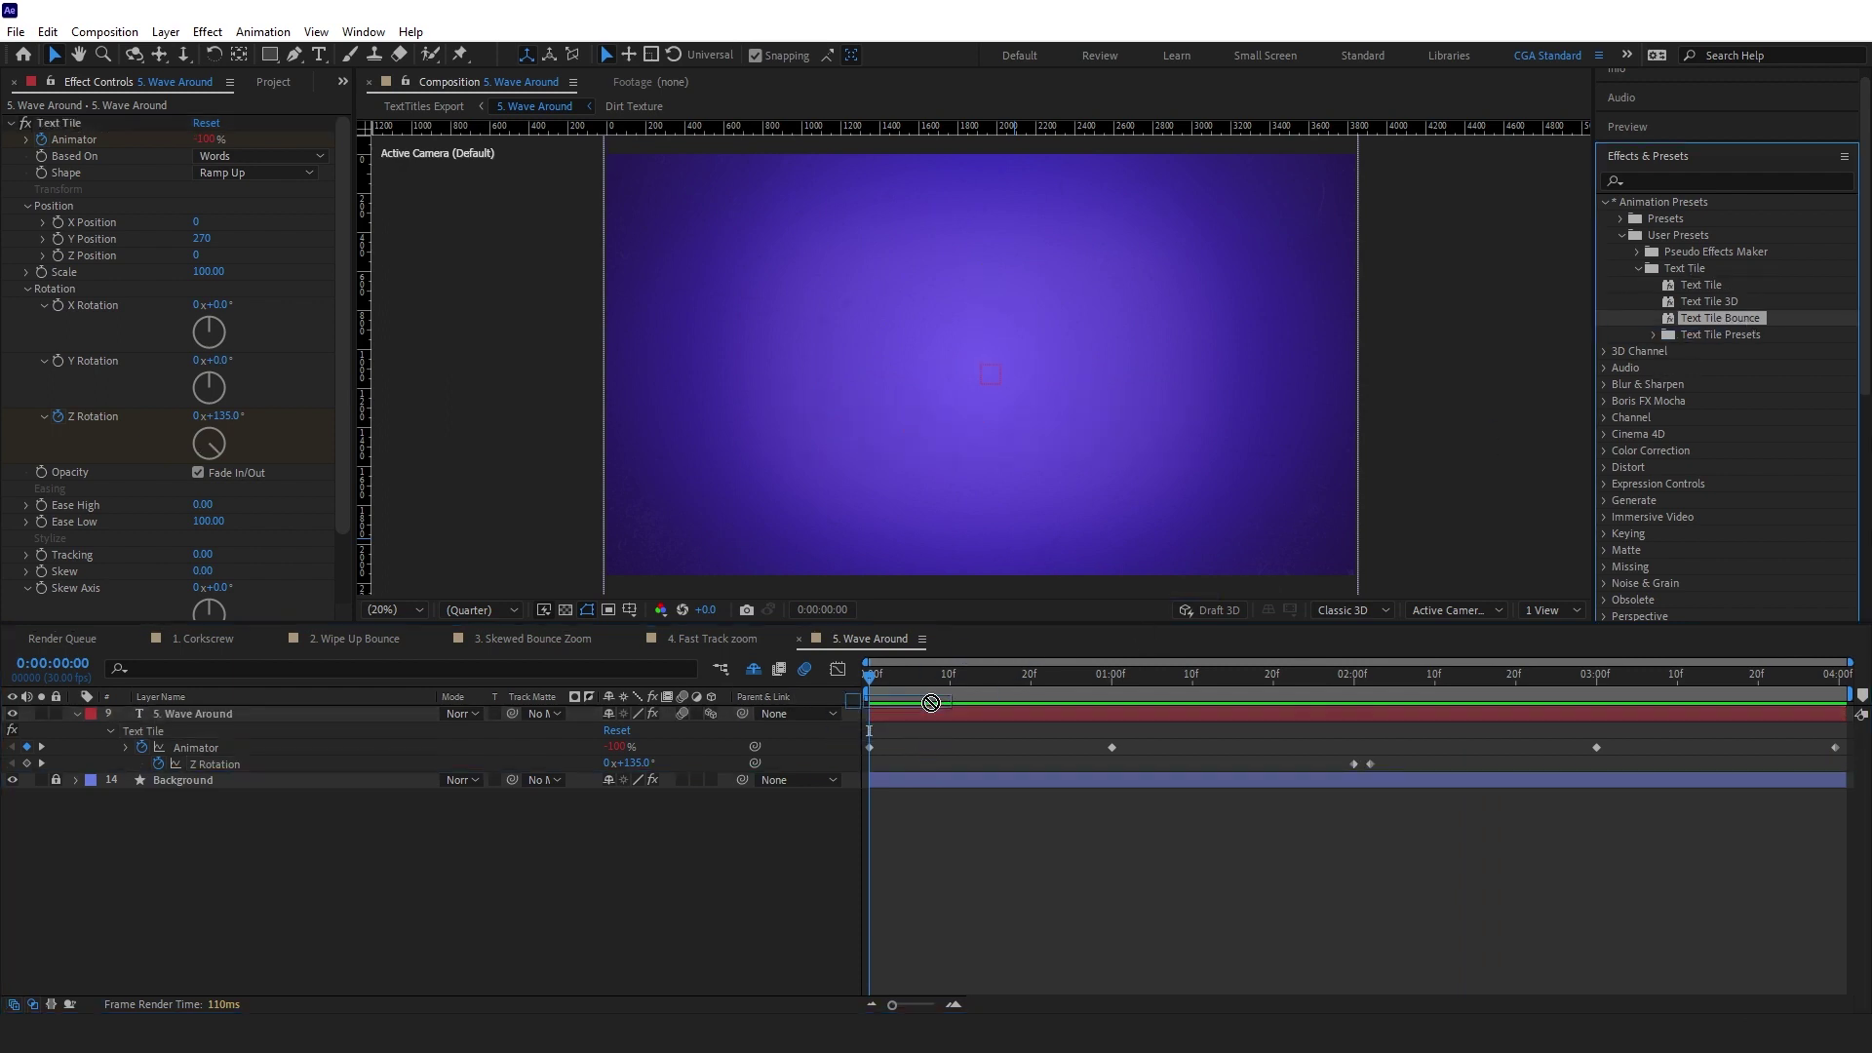
{"action": "scroll", "coordinate": [109, 291], "scroll_direction": "up", "scroll_amount": 5}
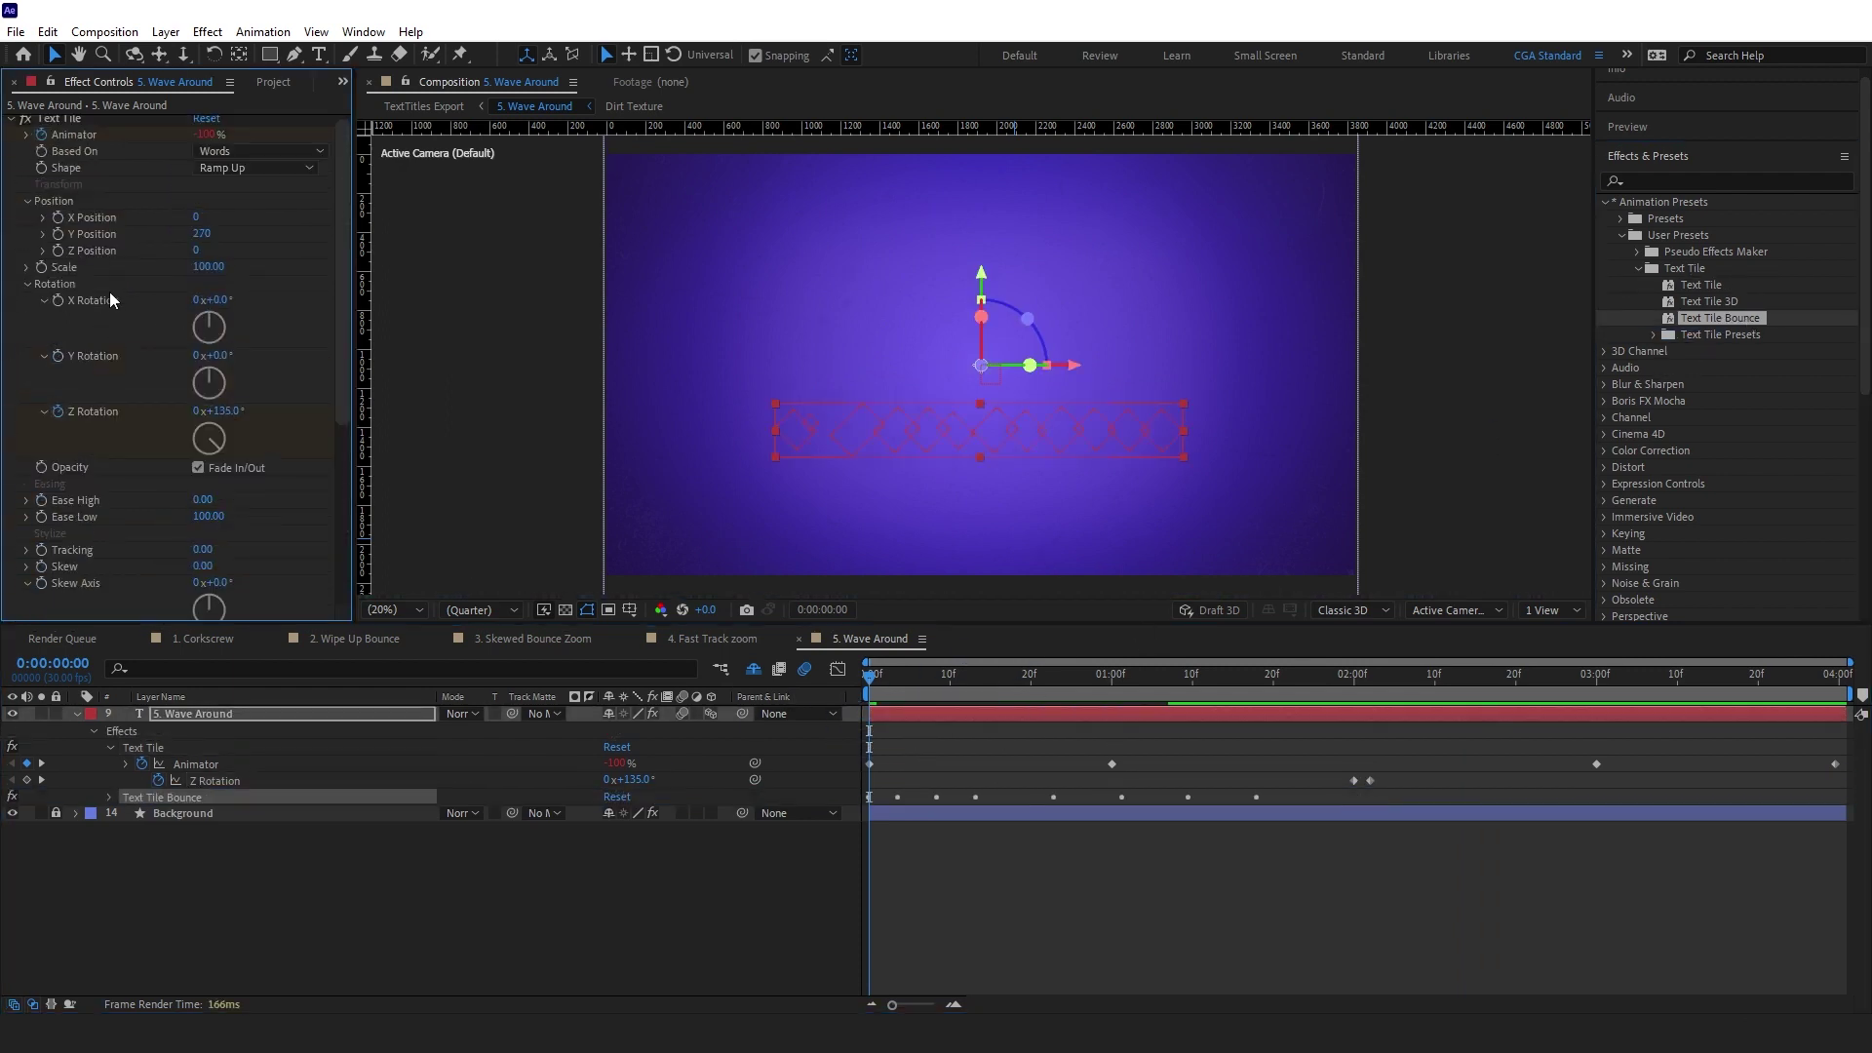
{"action": "left_click", "coordinate": [11, 124]}
{"action": "left_click", "coordinate": [213, 412]}
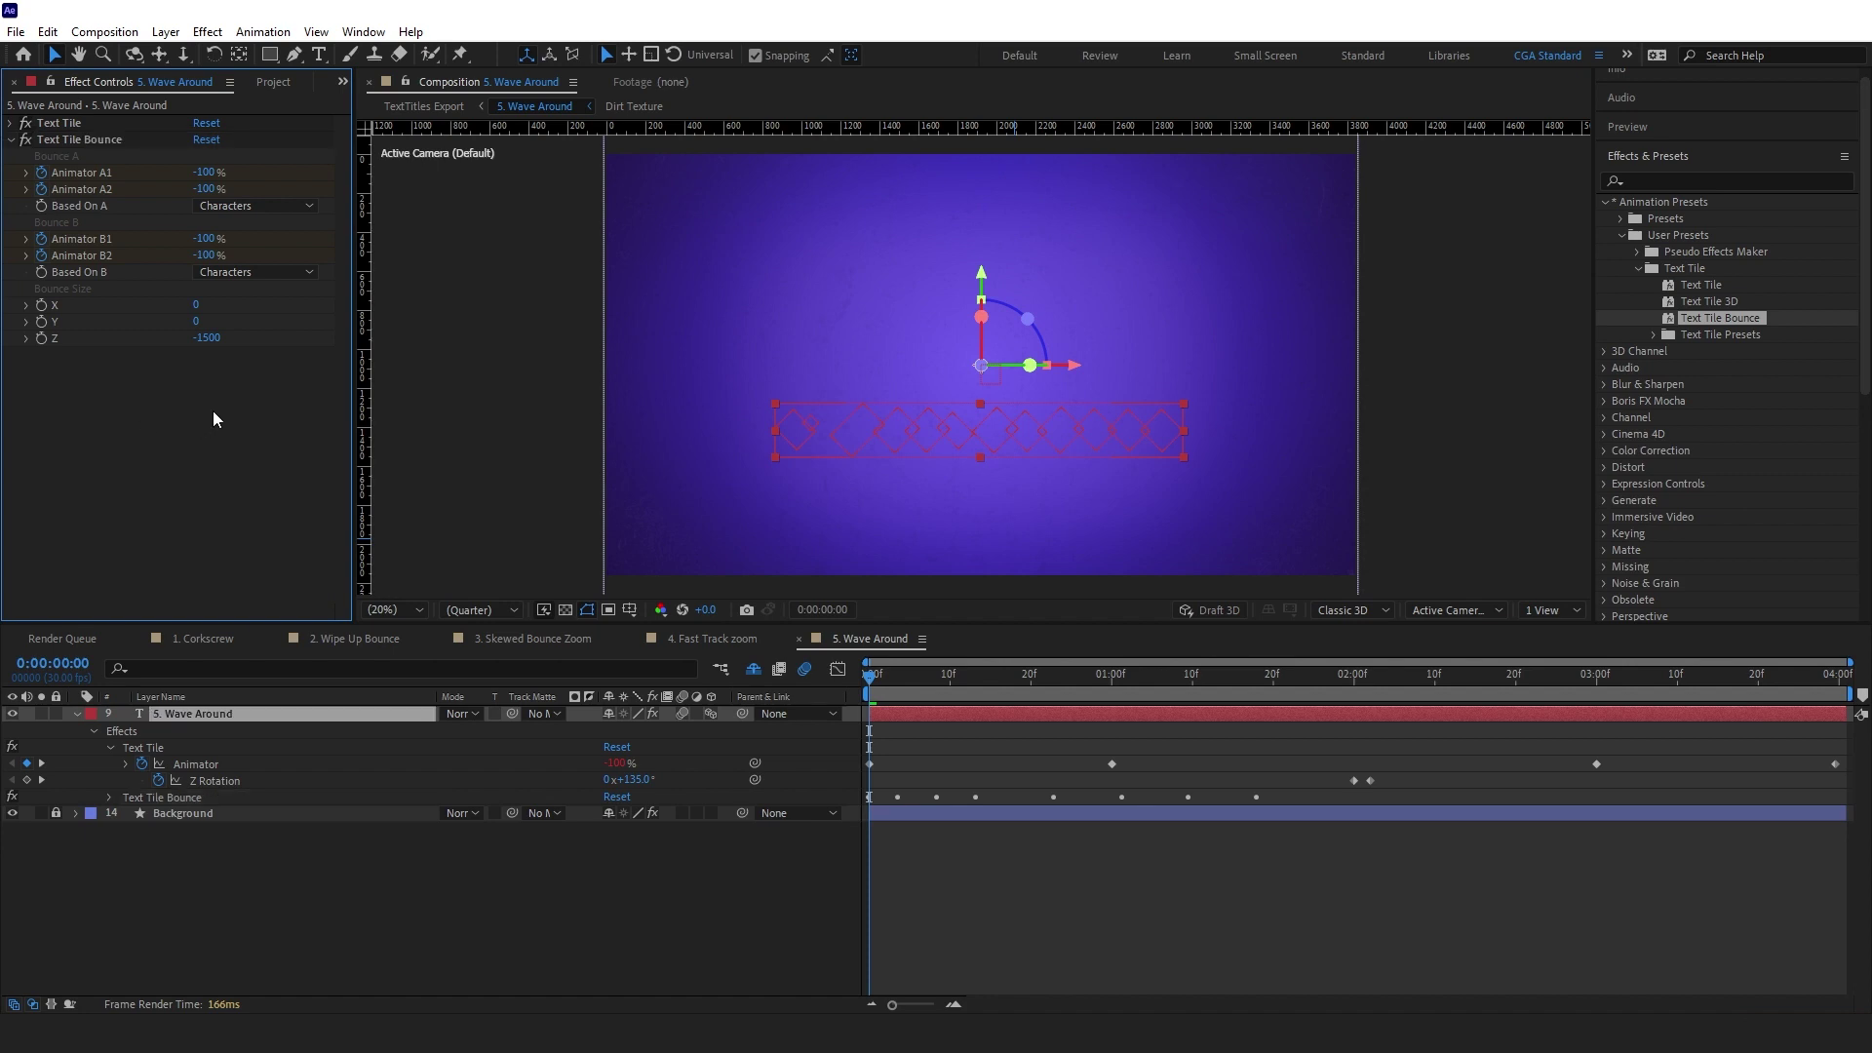
Set bounce size Z to 0 and Y to 300, and base Bounce A on Words
{"action": "left_click", "coordinate": [206, 338]}
{"action": "type", "text": "0"}
{"action": "key", "text": "Return"}
{"action": "left_click", "coordinate": [198, 321]}
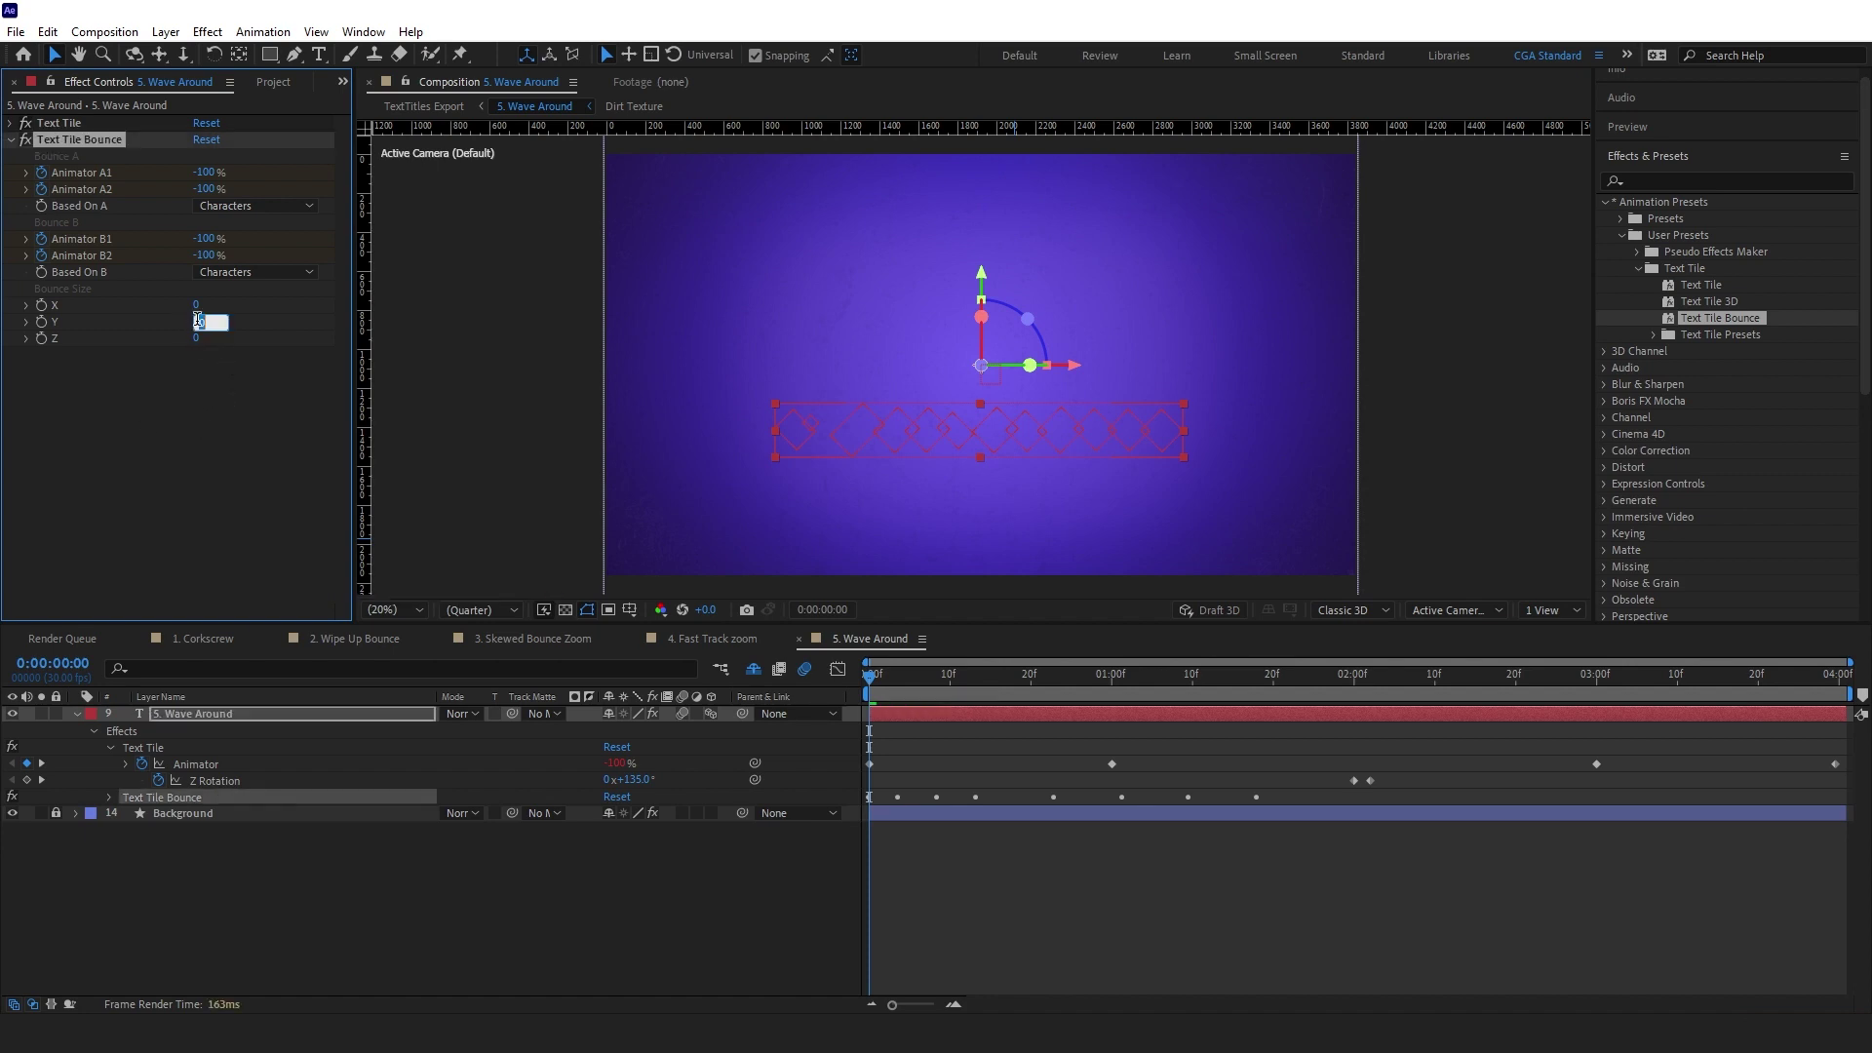
{"action": "left_click", "coordinate": [143, 405]}
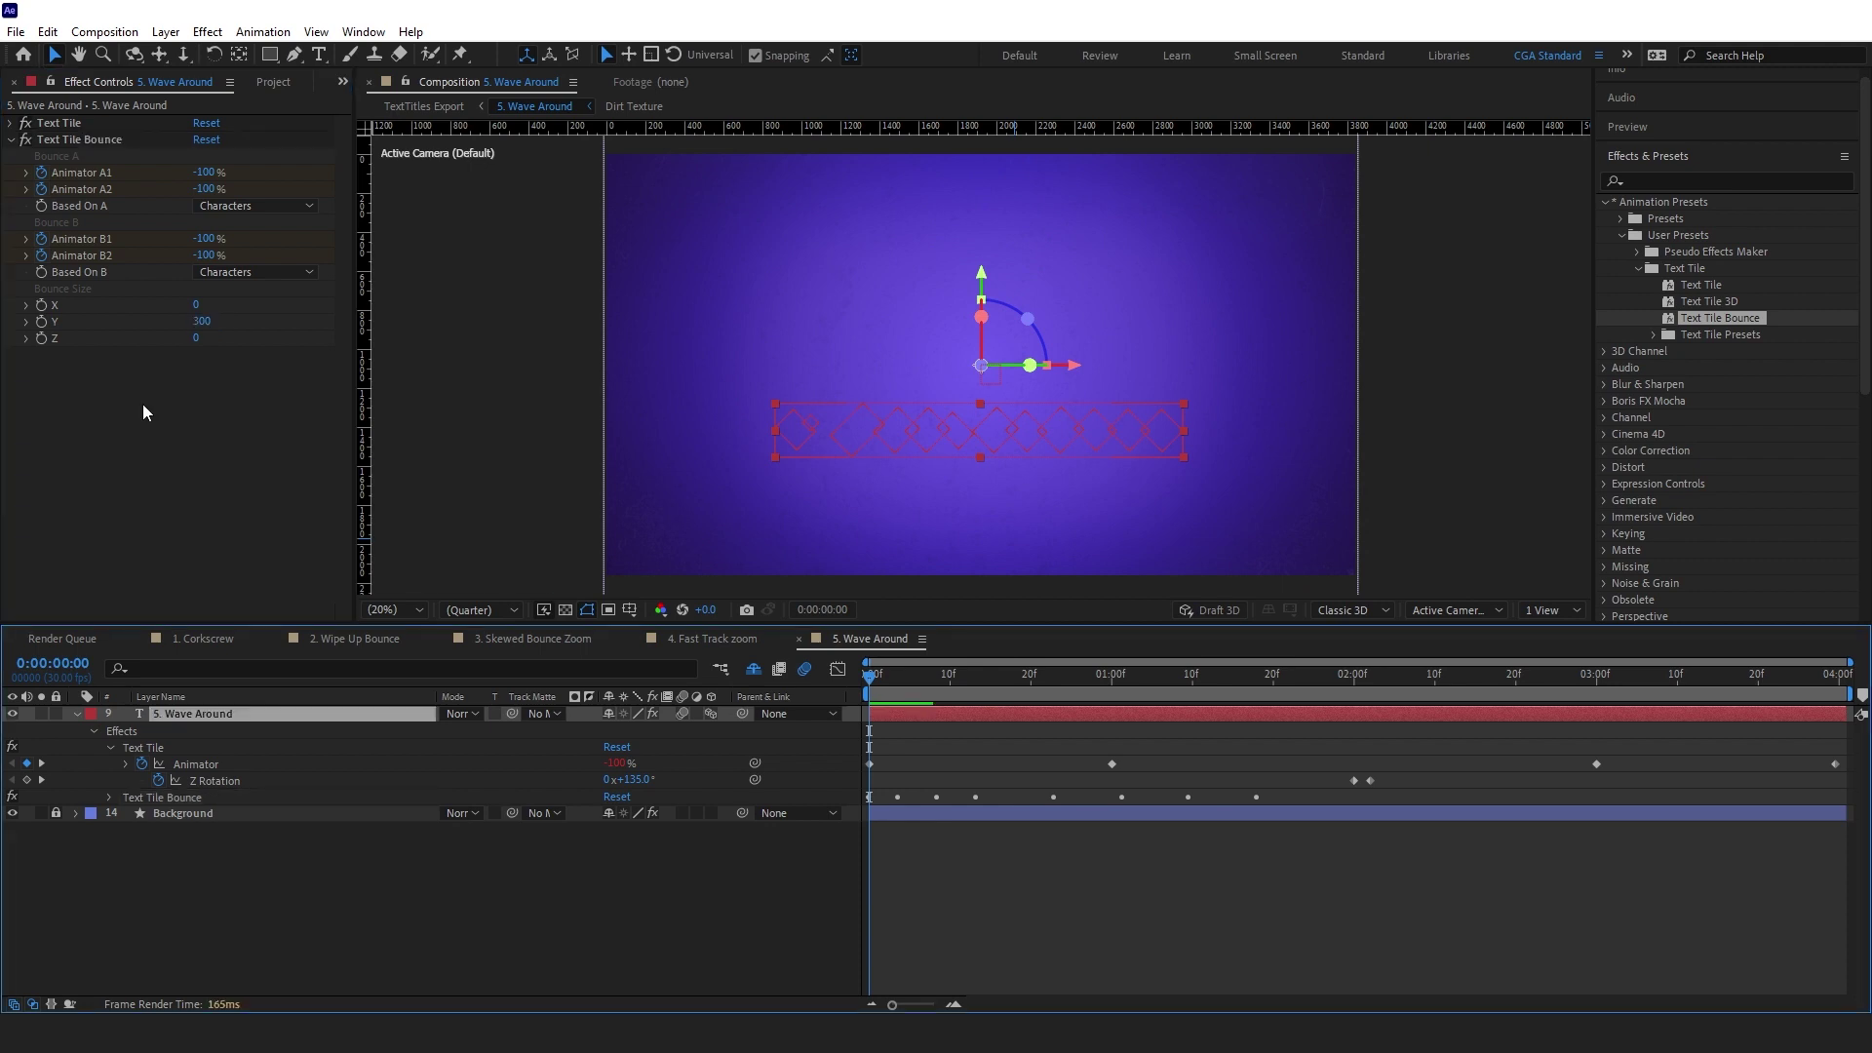
{"action": "left_click", "coordinate": [225, 212]}
{"action": "left_click", "coordinate": [244, 248]}
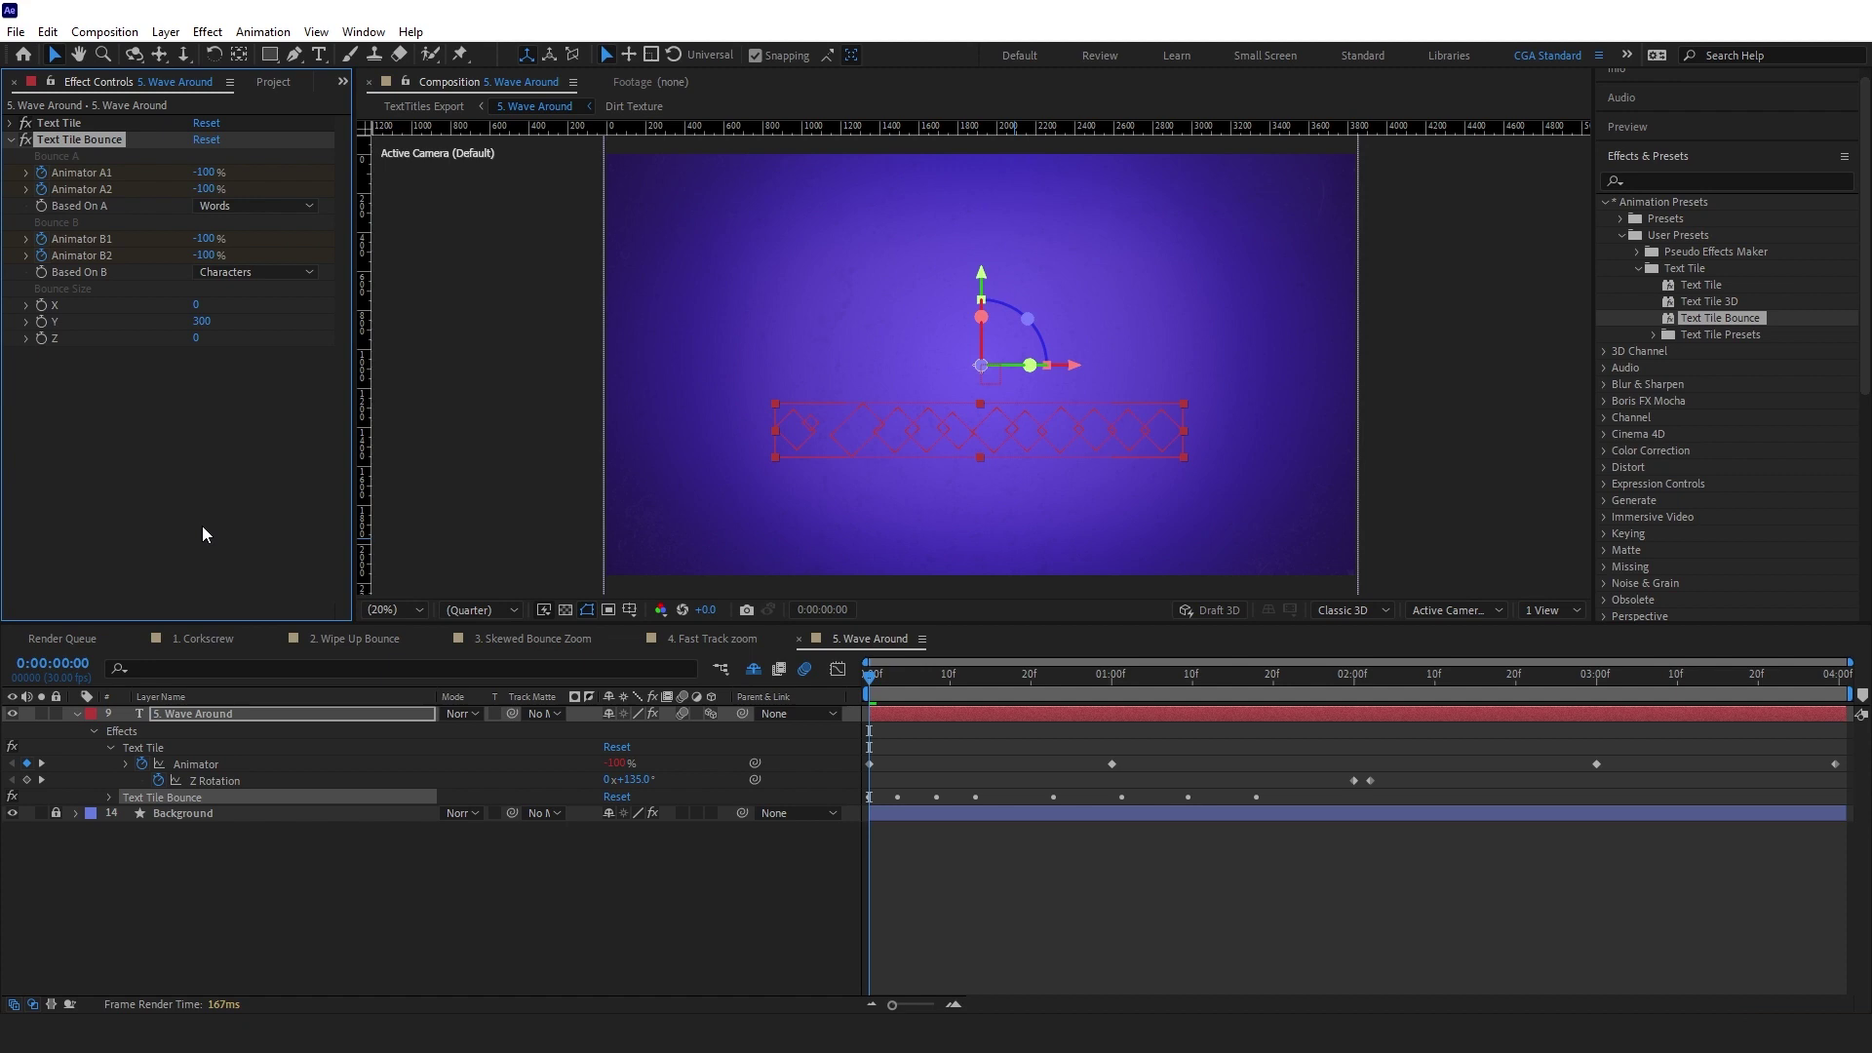
Show only the animated properties and preview the bounce animation twice
{"action": "key", "text": "u"}
{"action": "key", "text": "space"}
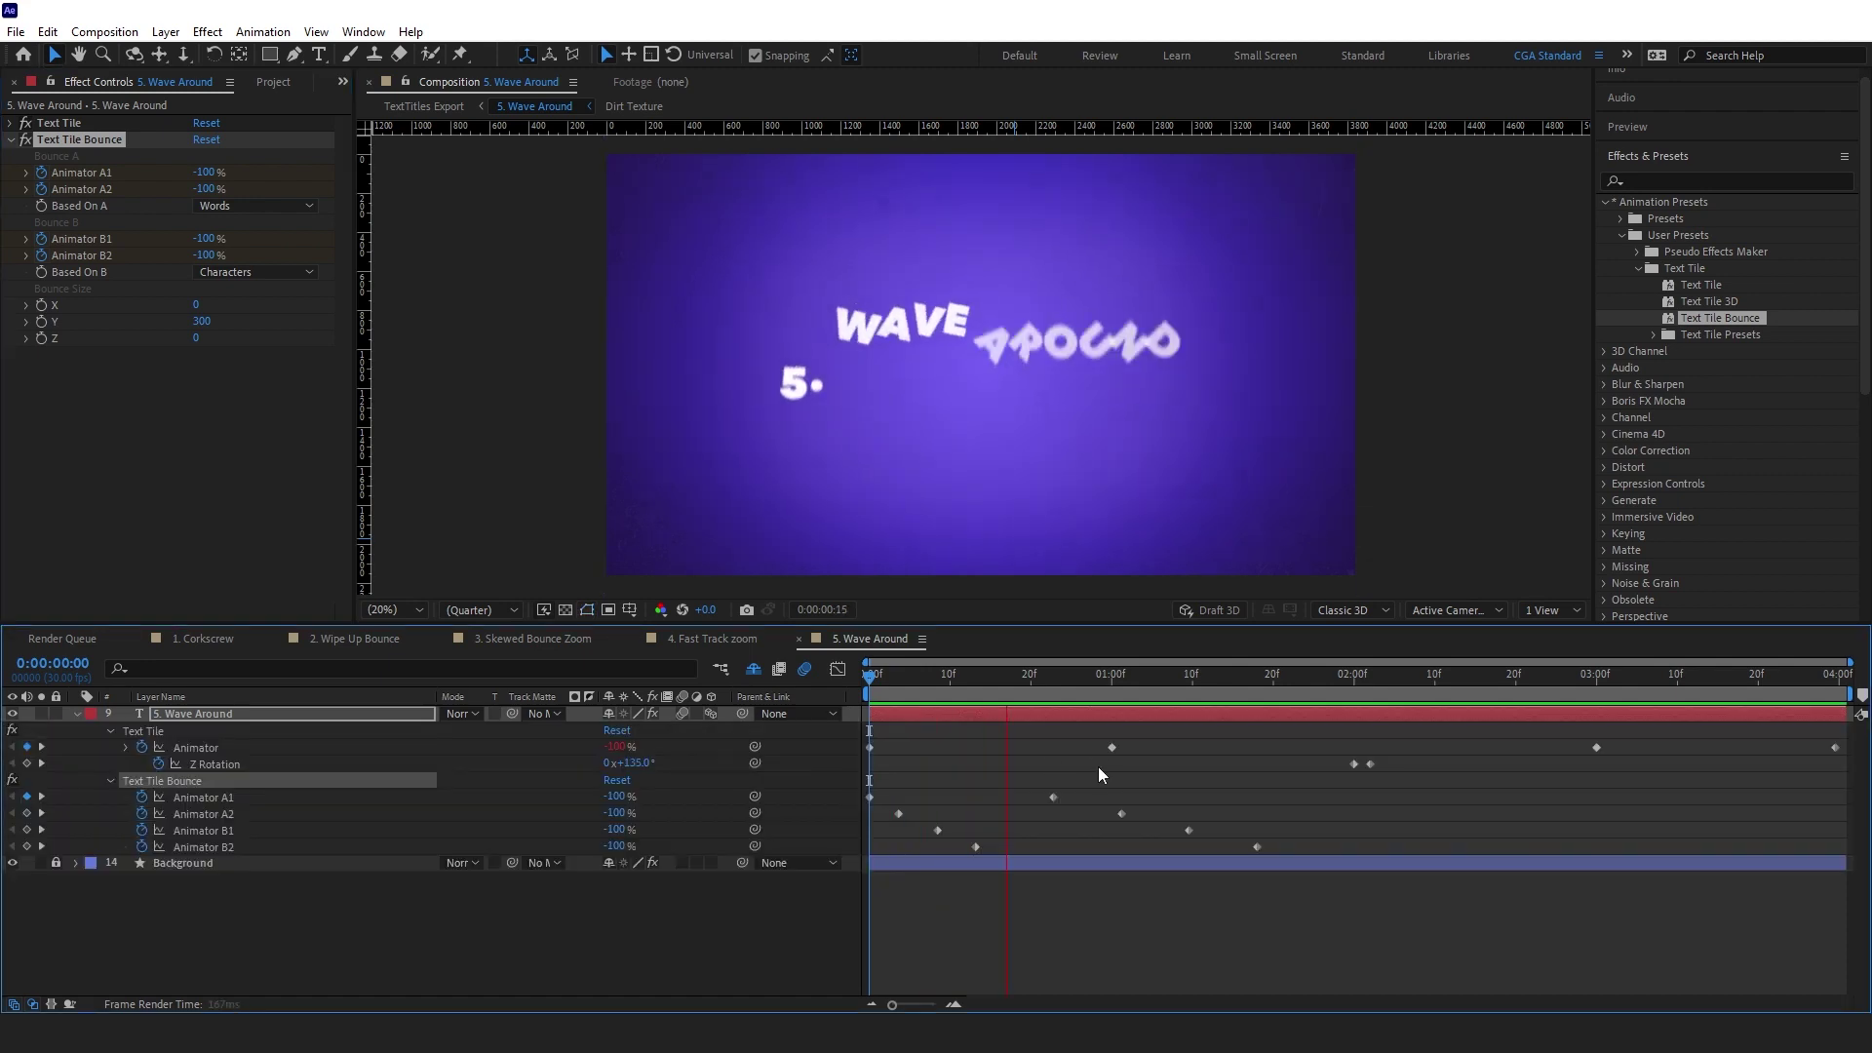
{"action": "key", "text": "space"}
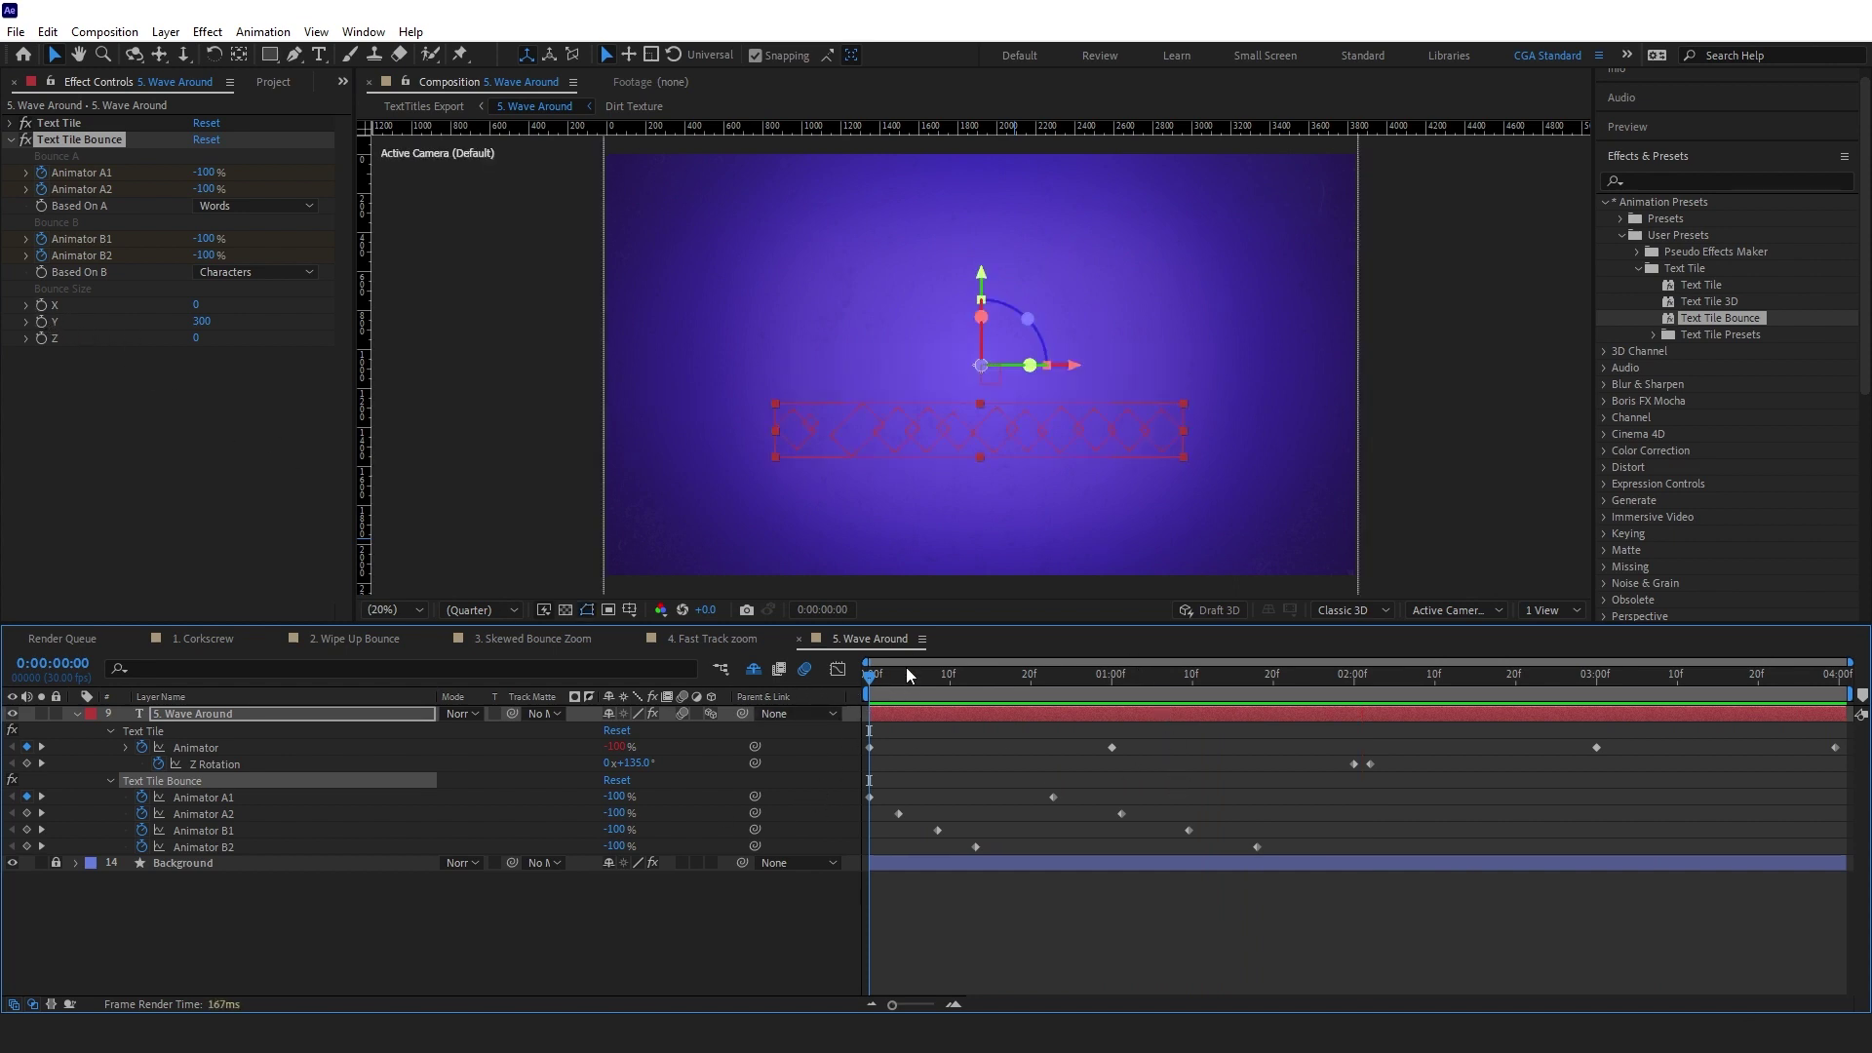
{"action": "key", "text": "space"}
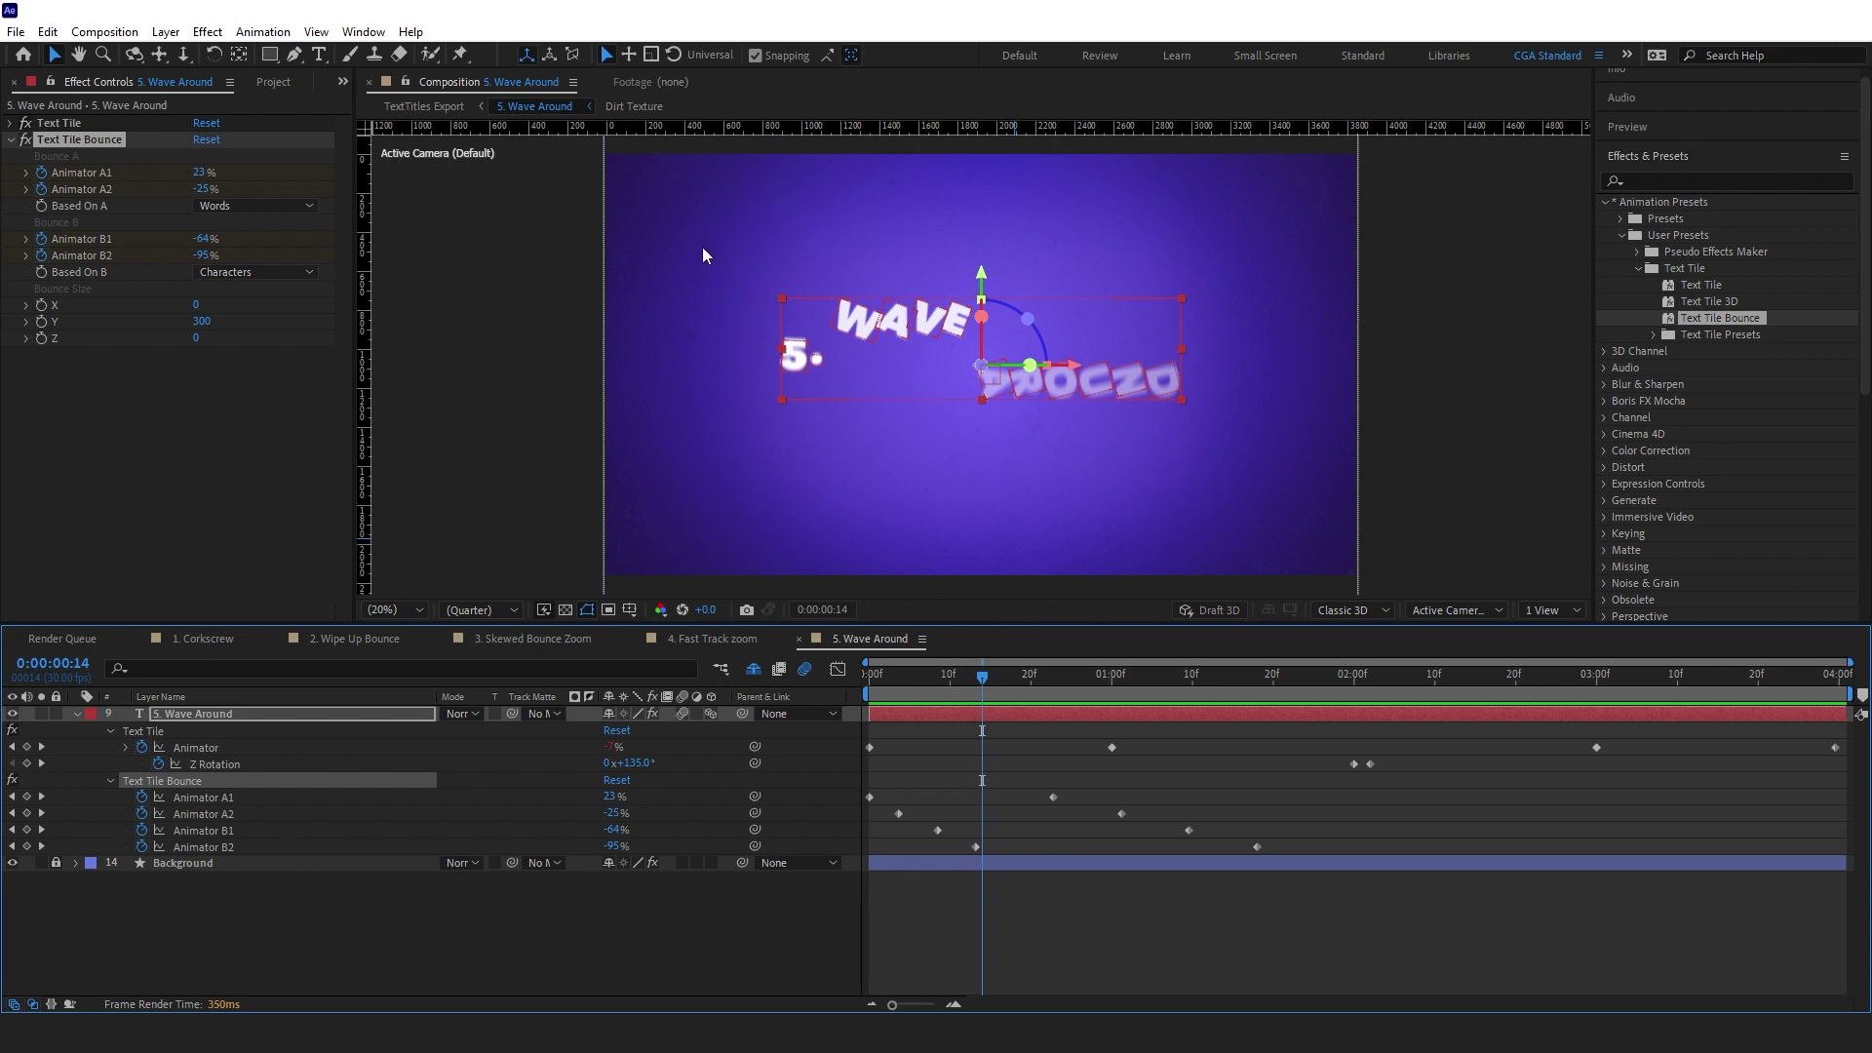
{"action": "key", "text": "space"}
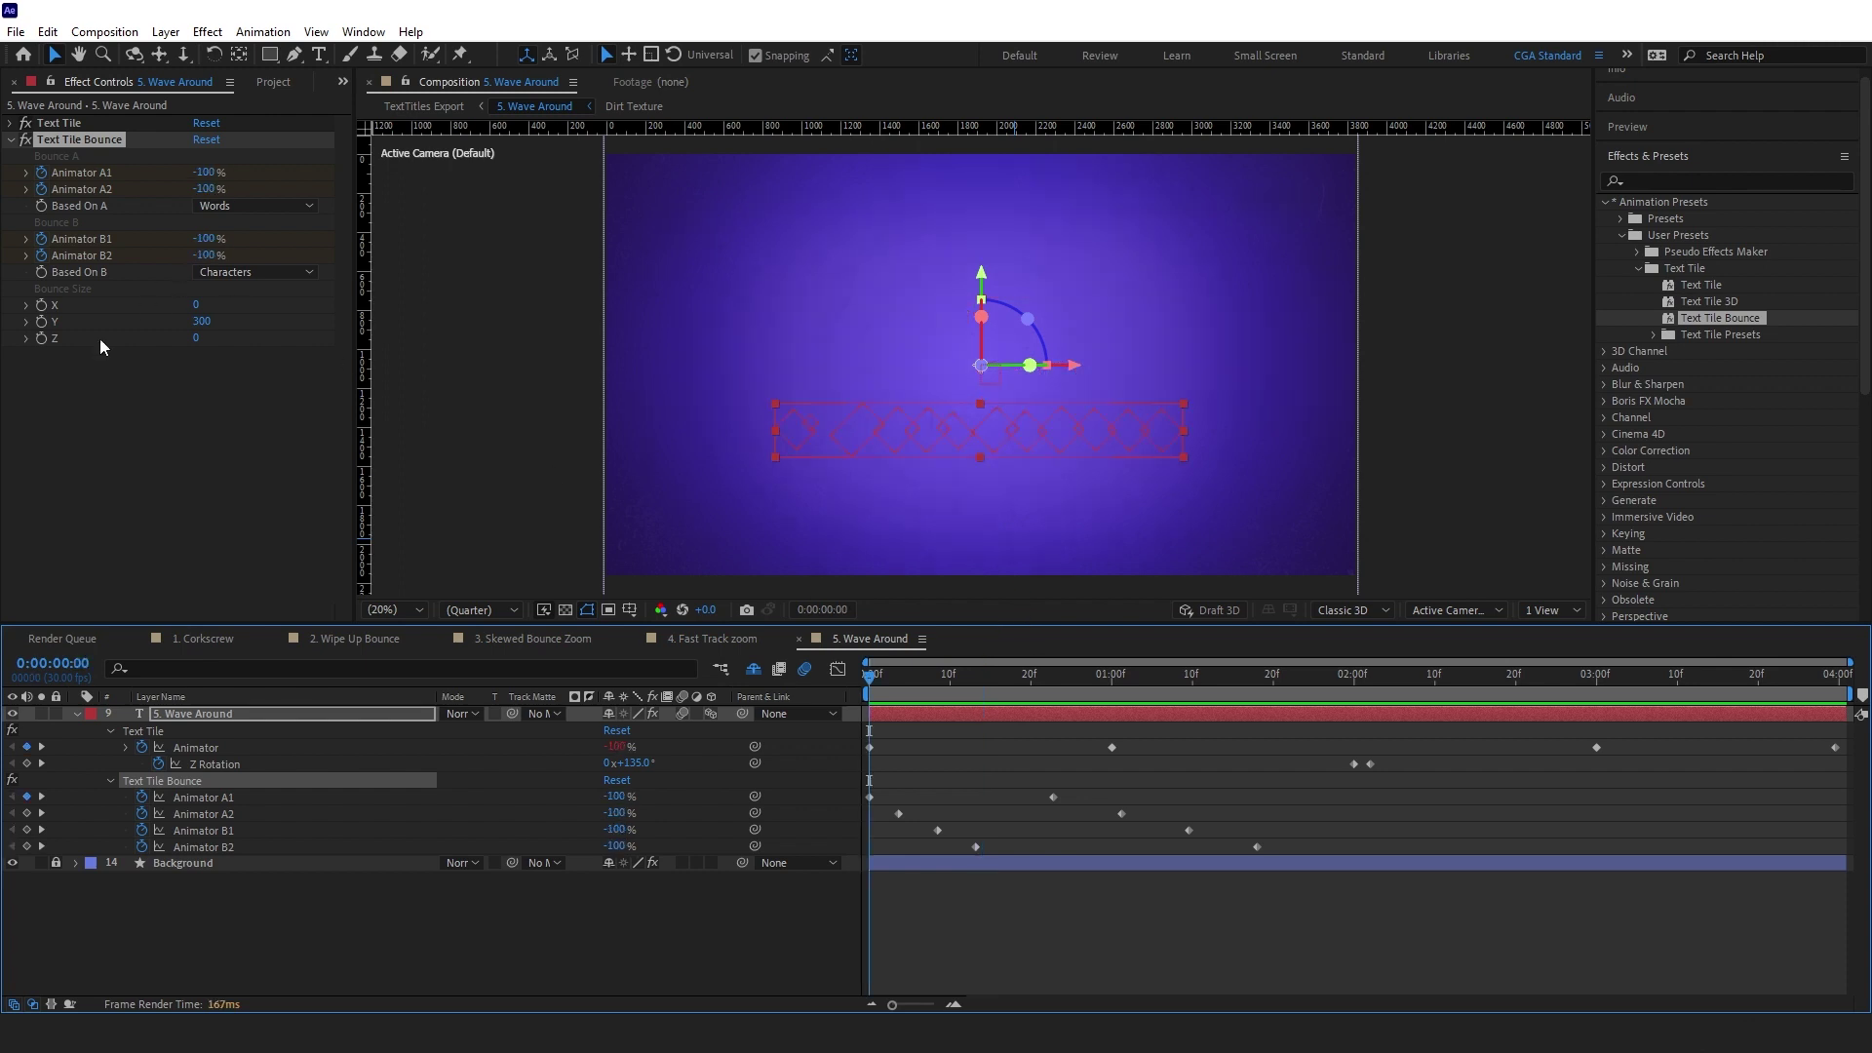
Keyframe bounce size X at -210 at the start and 230 at frame 24
{"action": "left_click", "coordinate": [41, 308]}
{"action": "left_click", "coordinate": [198, 302]}
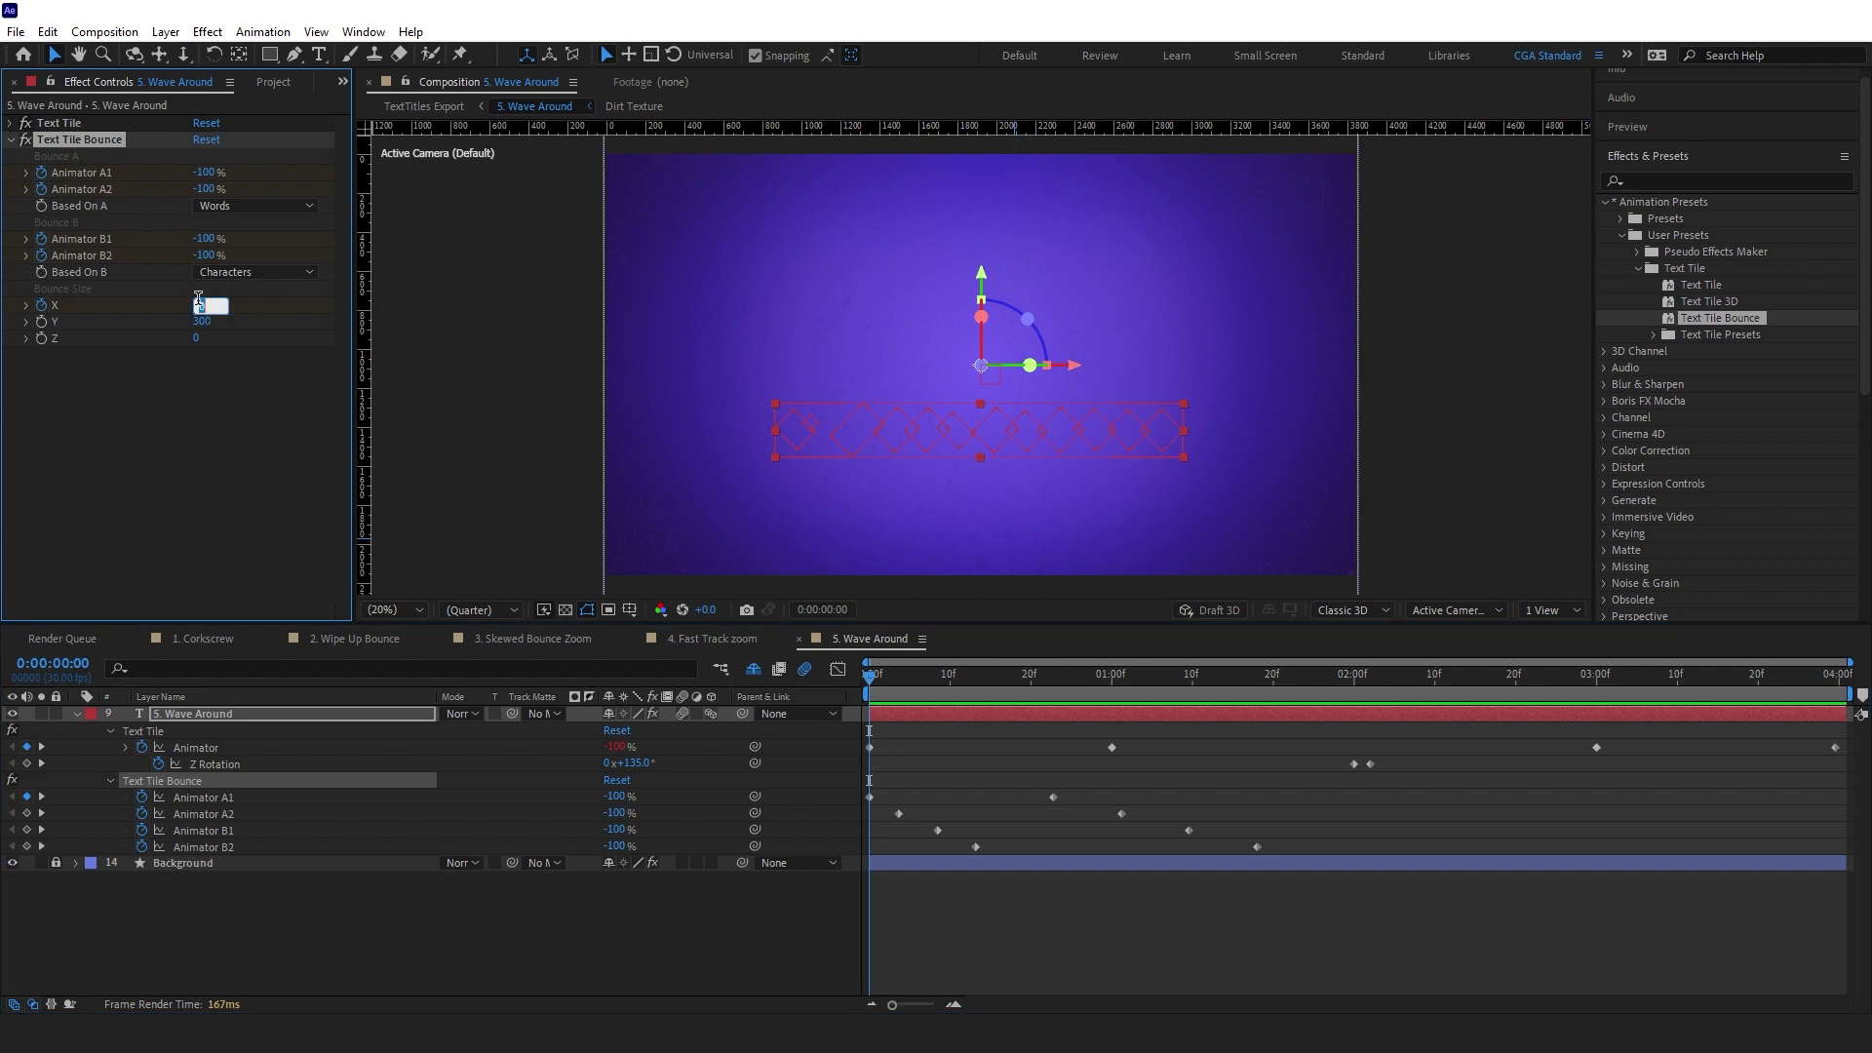
{"action": "type", "text": "-210"}
{"action": "key", "text": "Return"}
{"action": "left_click_drag", "start_coordinate": [1030, 683], "coordinate": [1062, 682]}
{"action": "left_click", "coordinate": [205, 305]}
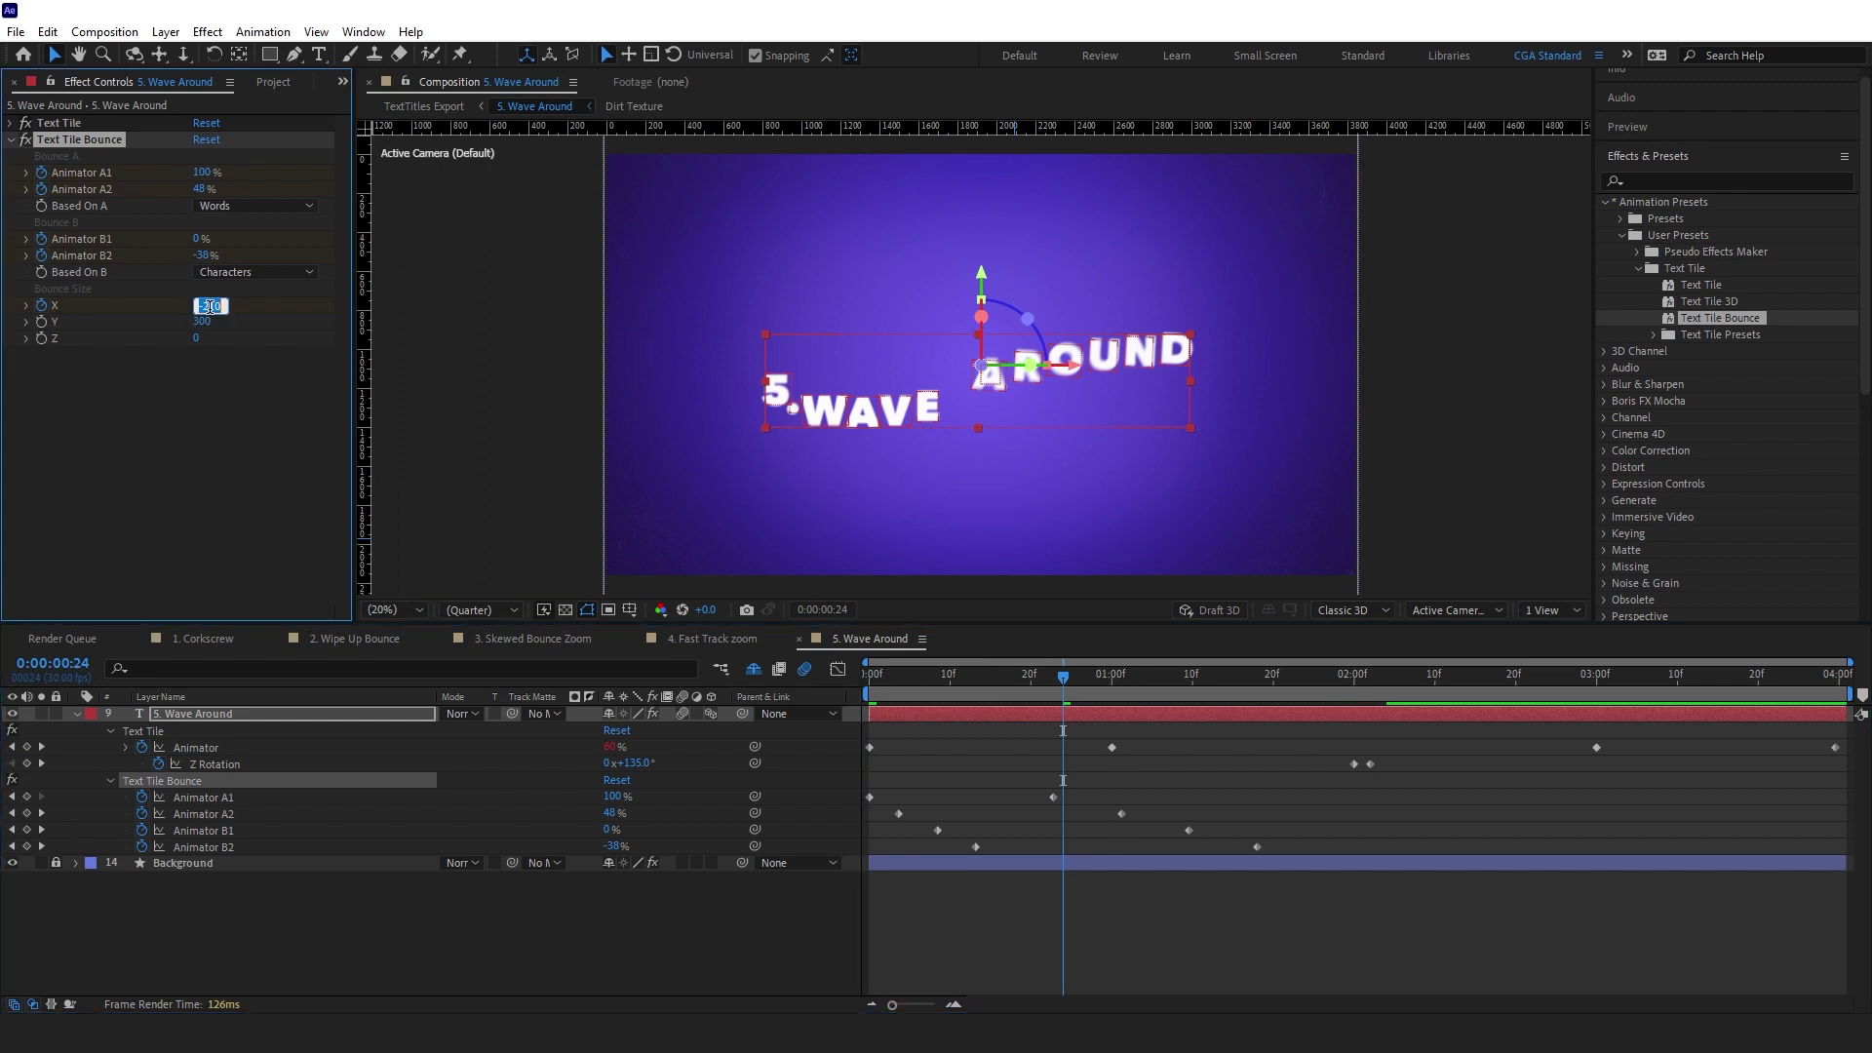
{"action": "type", "text": "230"}
{"action": "key", "text": "Return"}
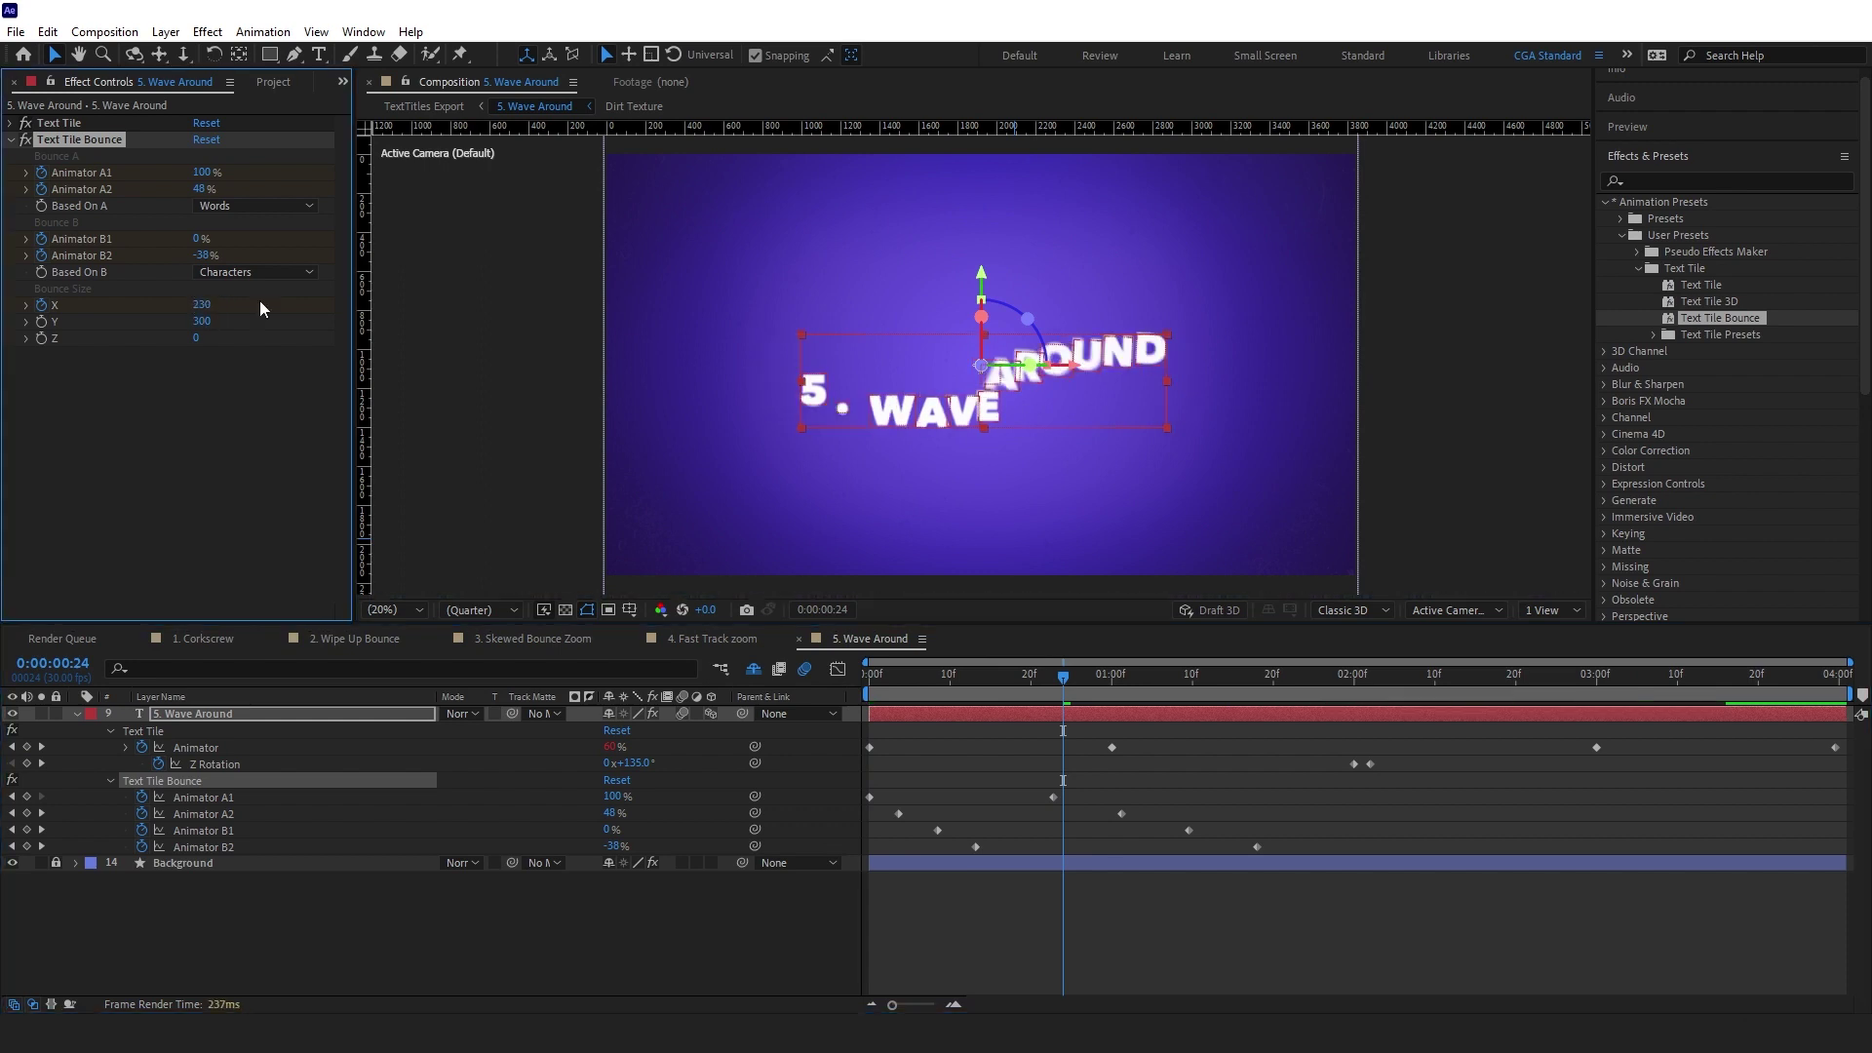
Apply Easy Ease to the two bounce X keyframes
{"action": "left_click", "coordinate": [985, 718]}
{"action": "key", "text": "u"}
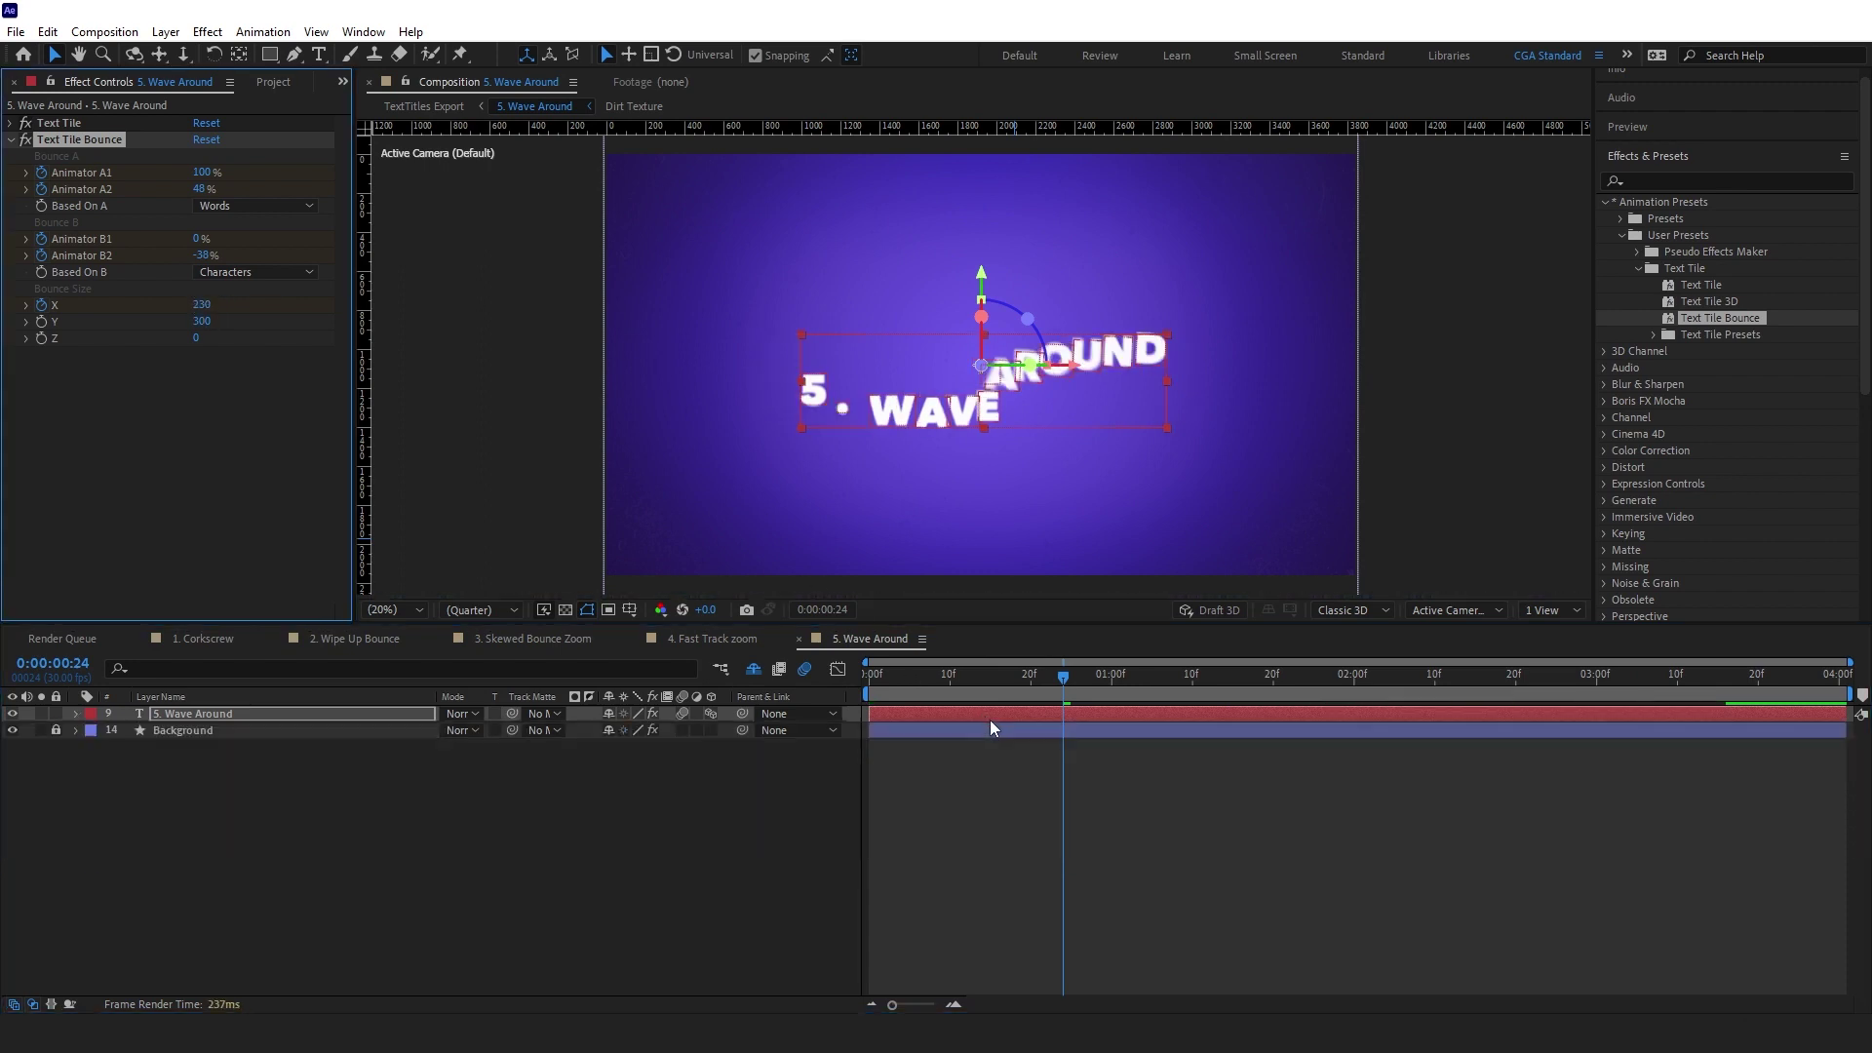
{"action": "key", "text": "u"}
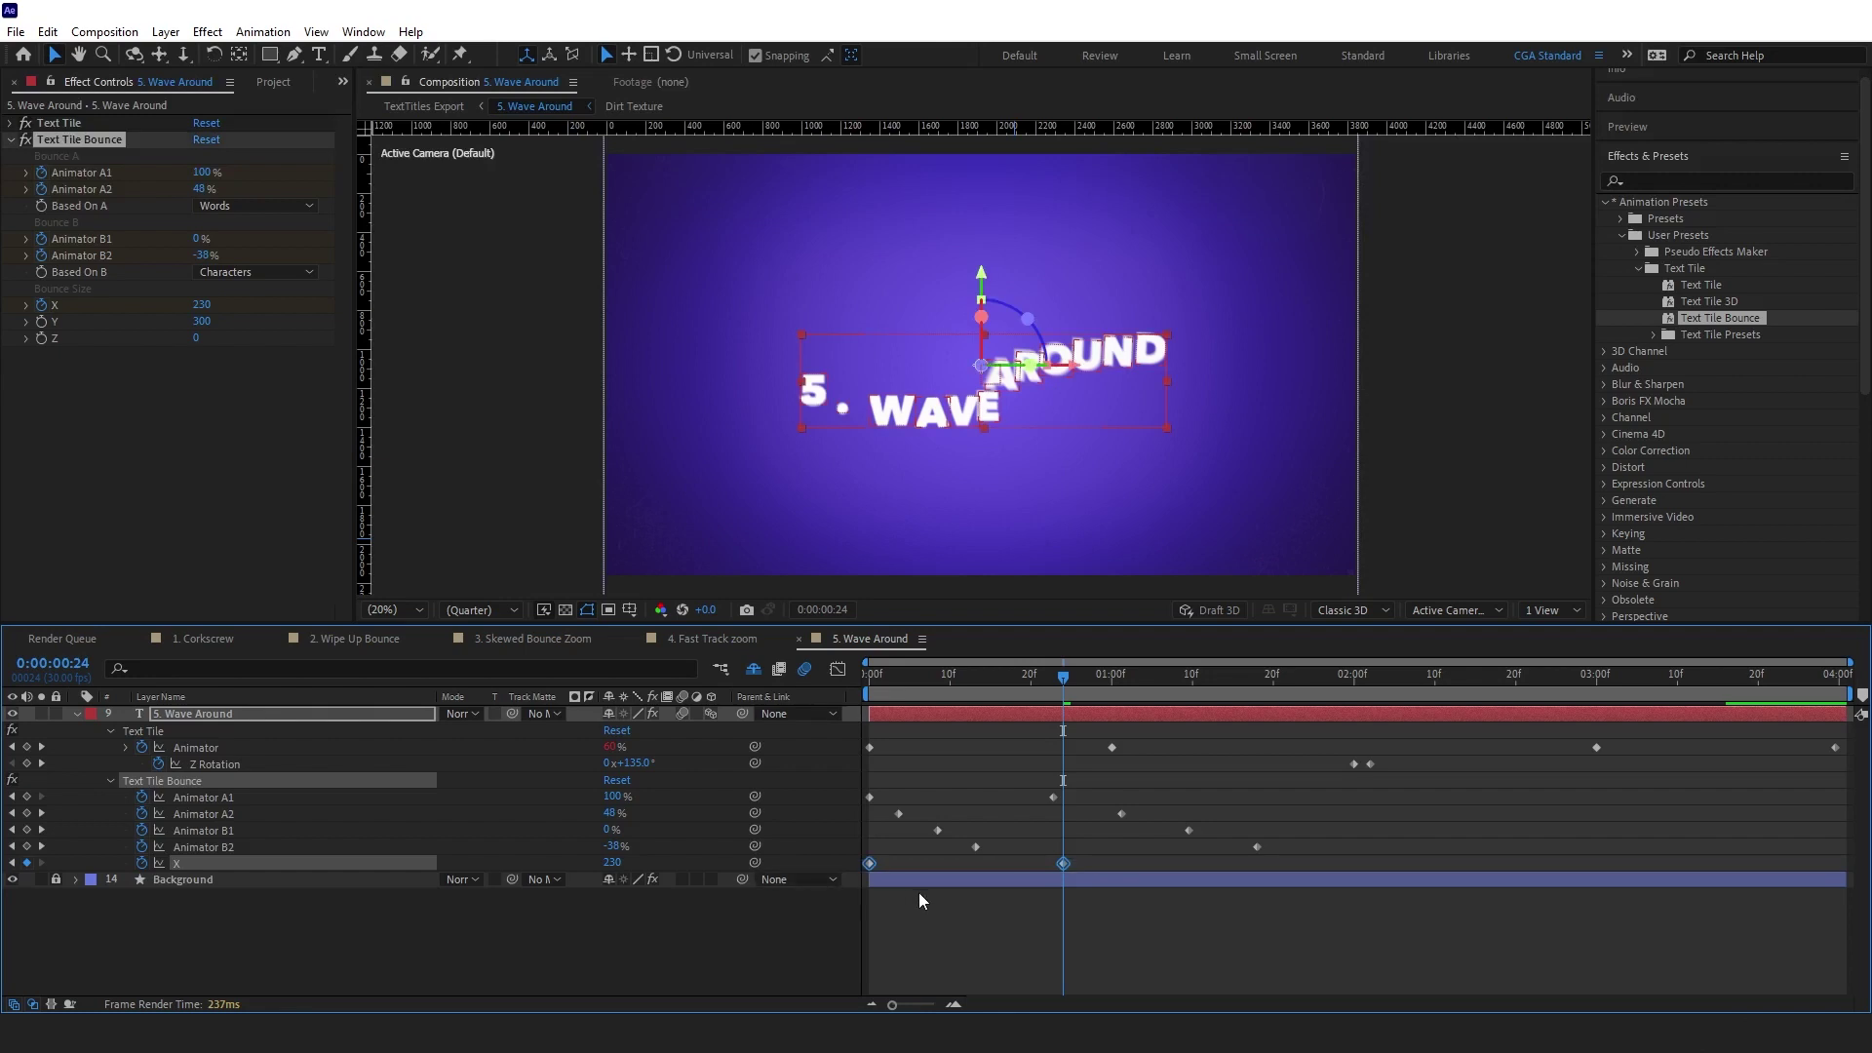
{"action": "key", "text": "F9"}
Preview and scrub the title's bounce-in, stopping at 2:11
{"action": "left_click", "coordinate": [1047, 933]}
{"action": "key", "text": "Home"}
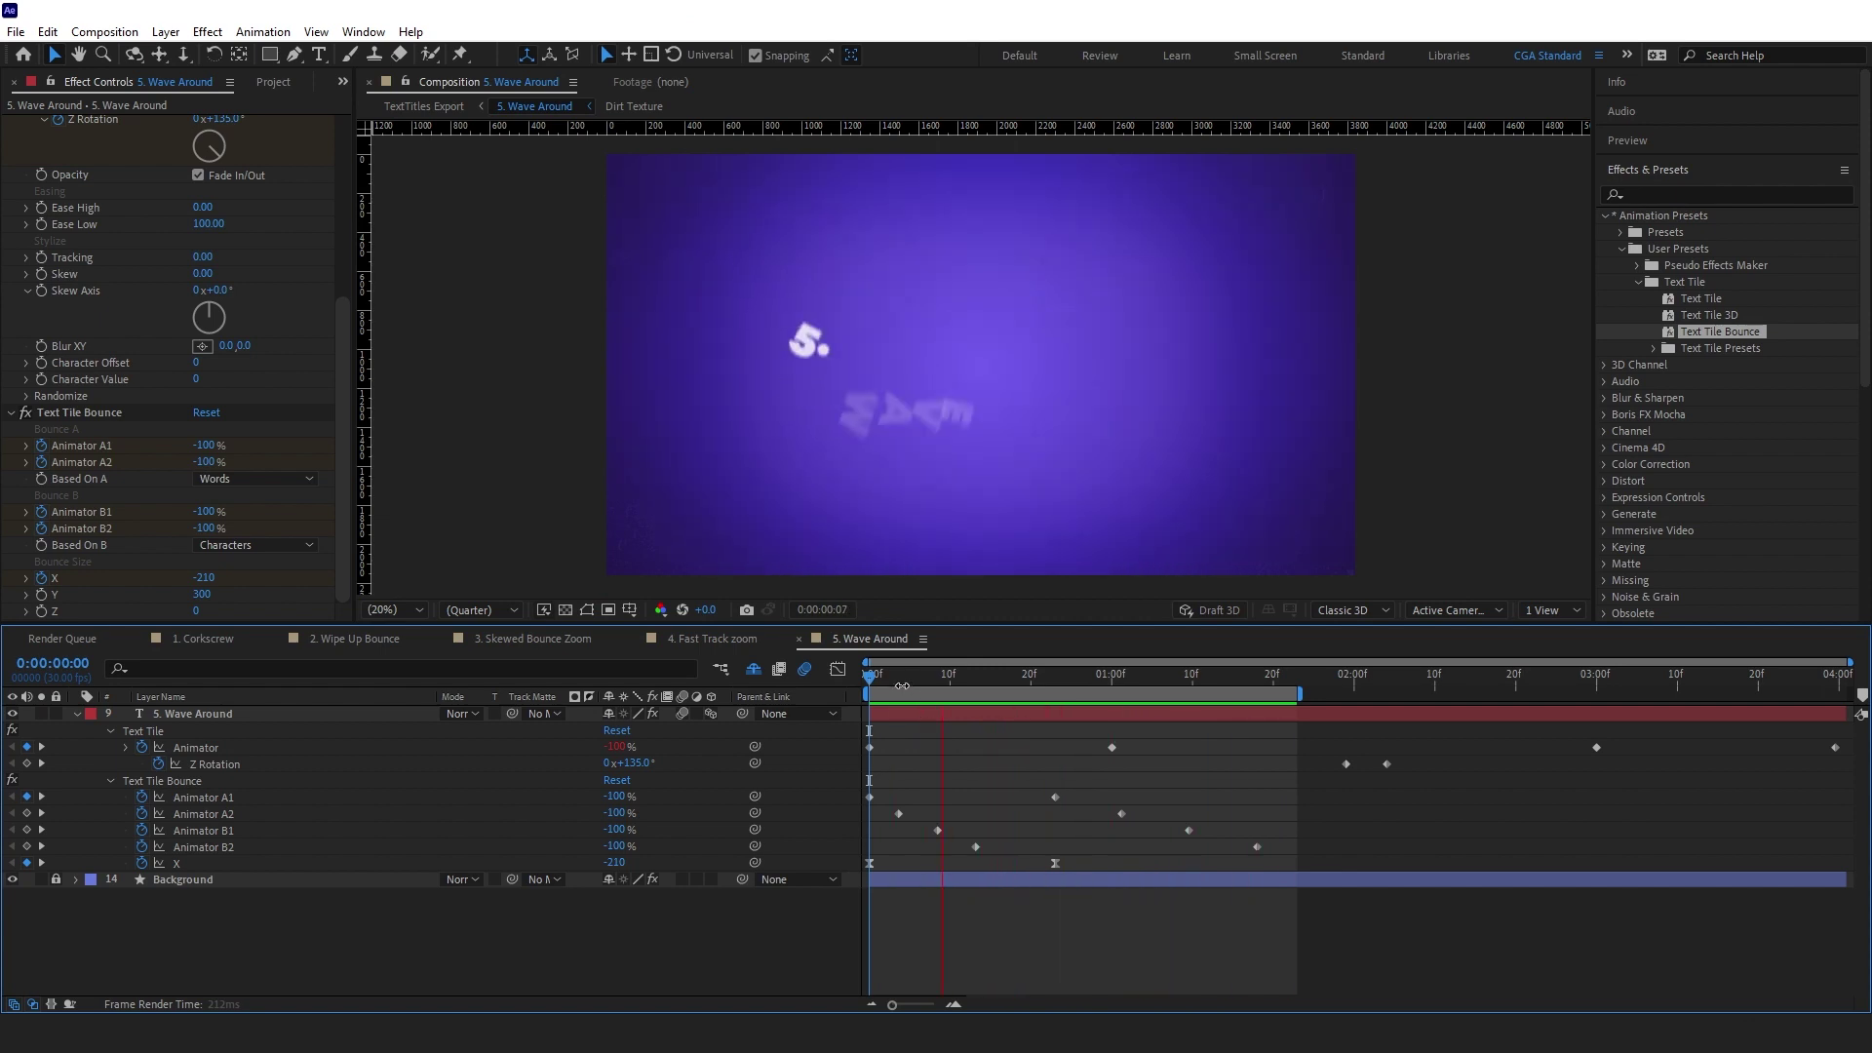
{"action": "key", "text": "space"}
{"action": "left_click_drag", "start_coordinate": [940, 675], "coordinate": [998, 698]}
{"action": "key", "text": "space"}
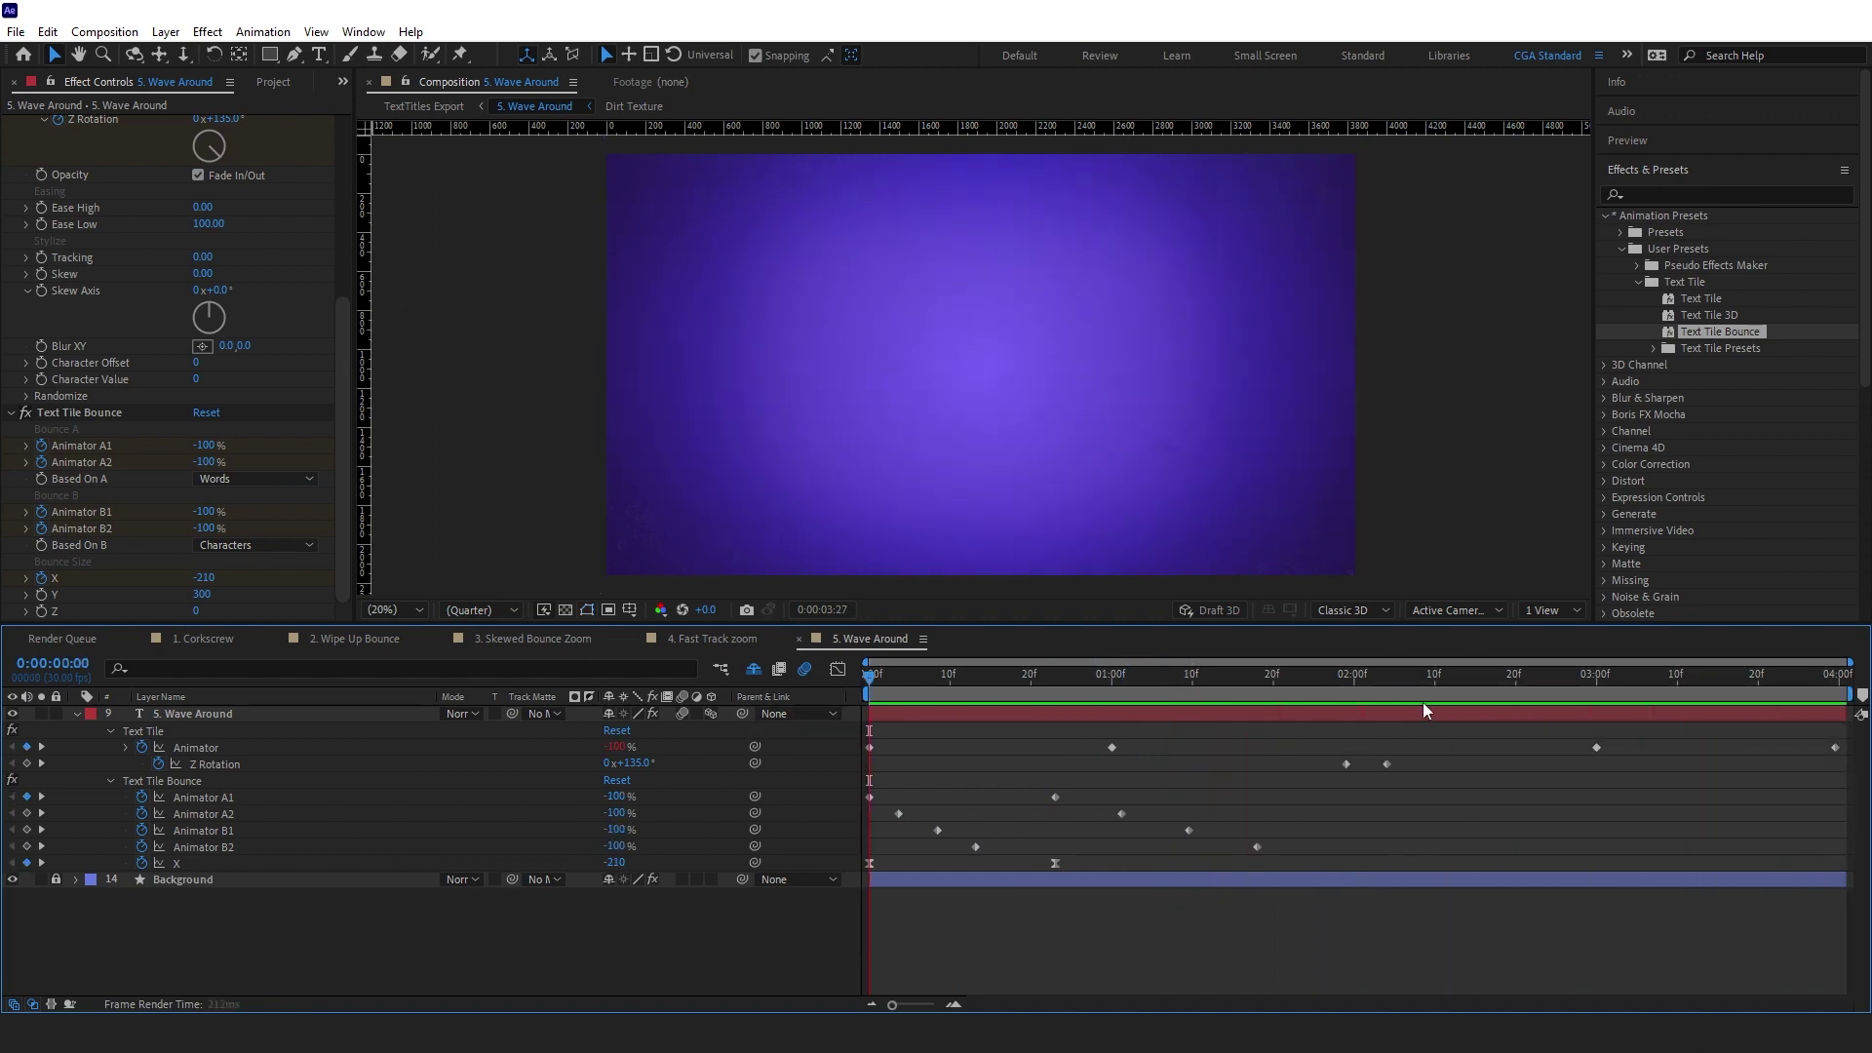
{"action": "left_click", "coordinate": [1440, 679]}
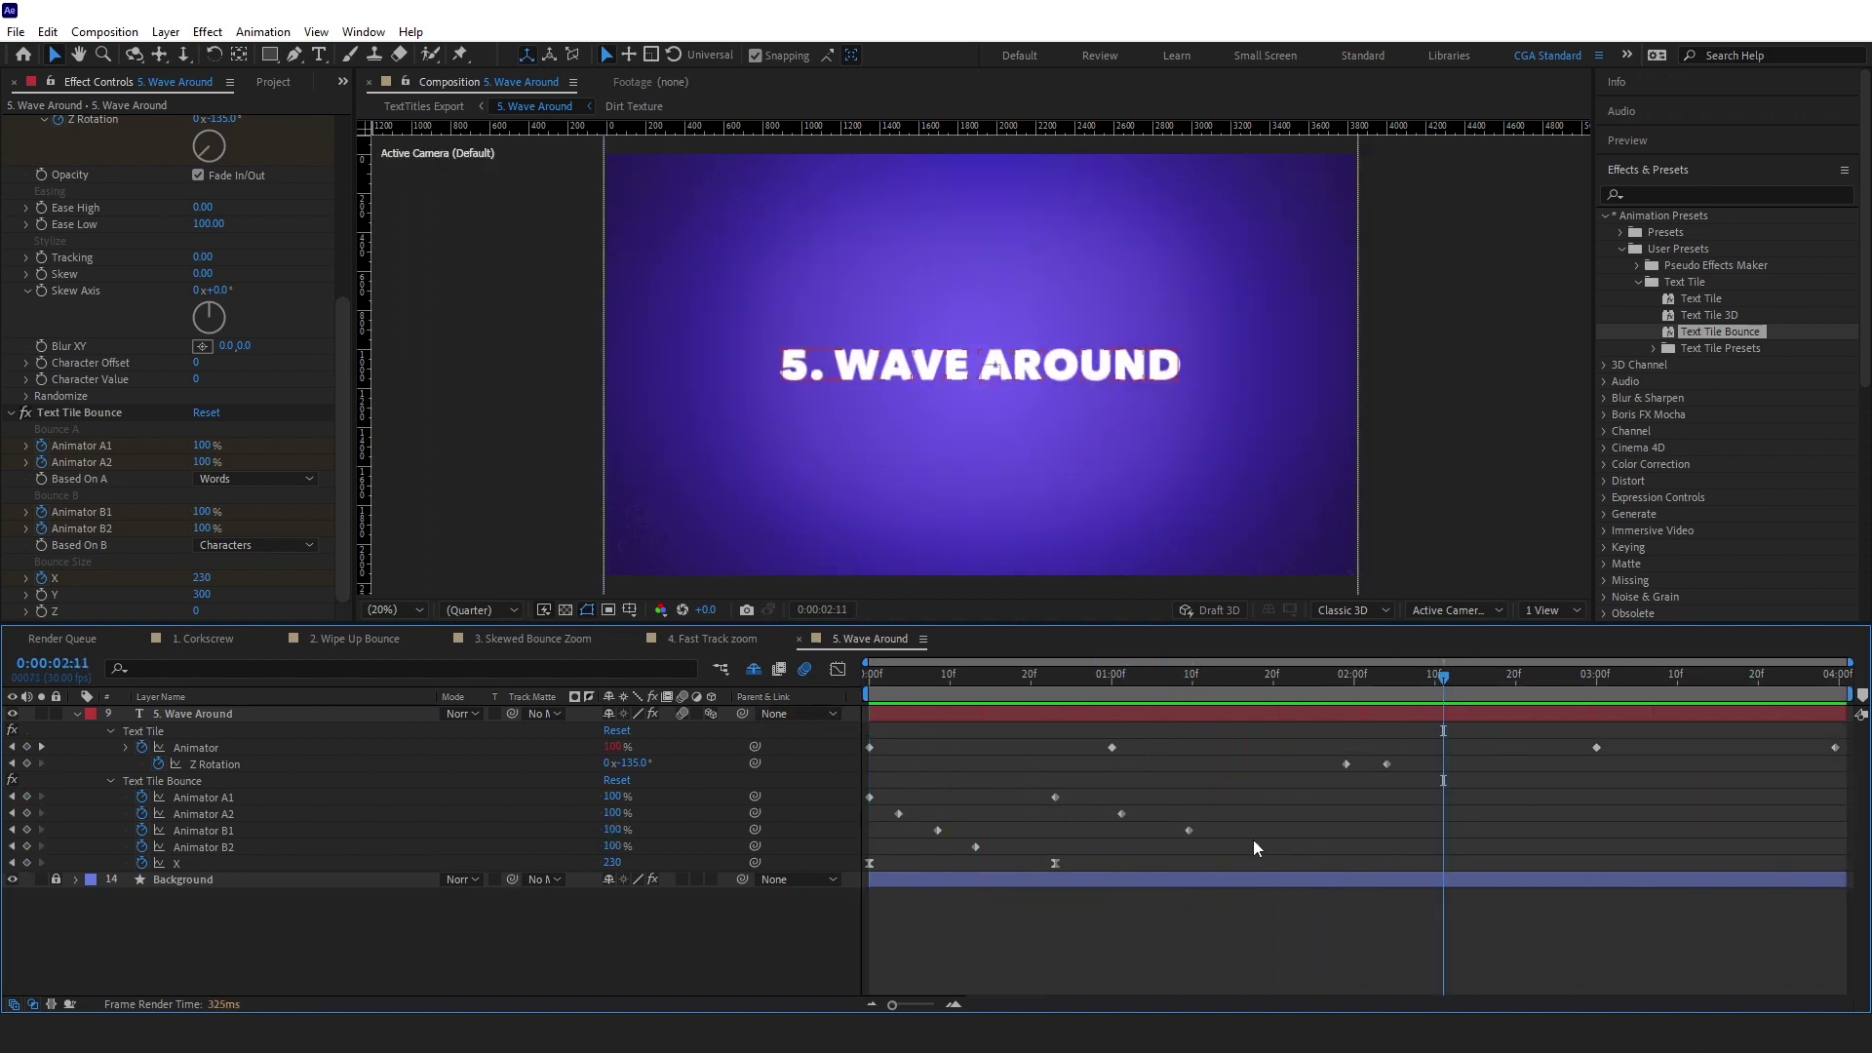
Paste the Text Tile Bounce keyframes at 2:11 and time-reverse them
{"action": "left_click_drag", "start_coordinate": [1289, 793], "coordinate": [844, 864]}
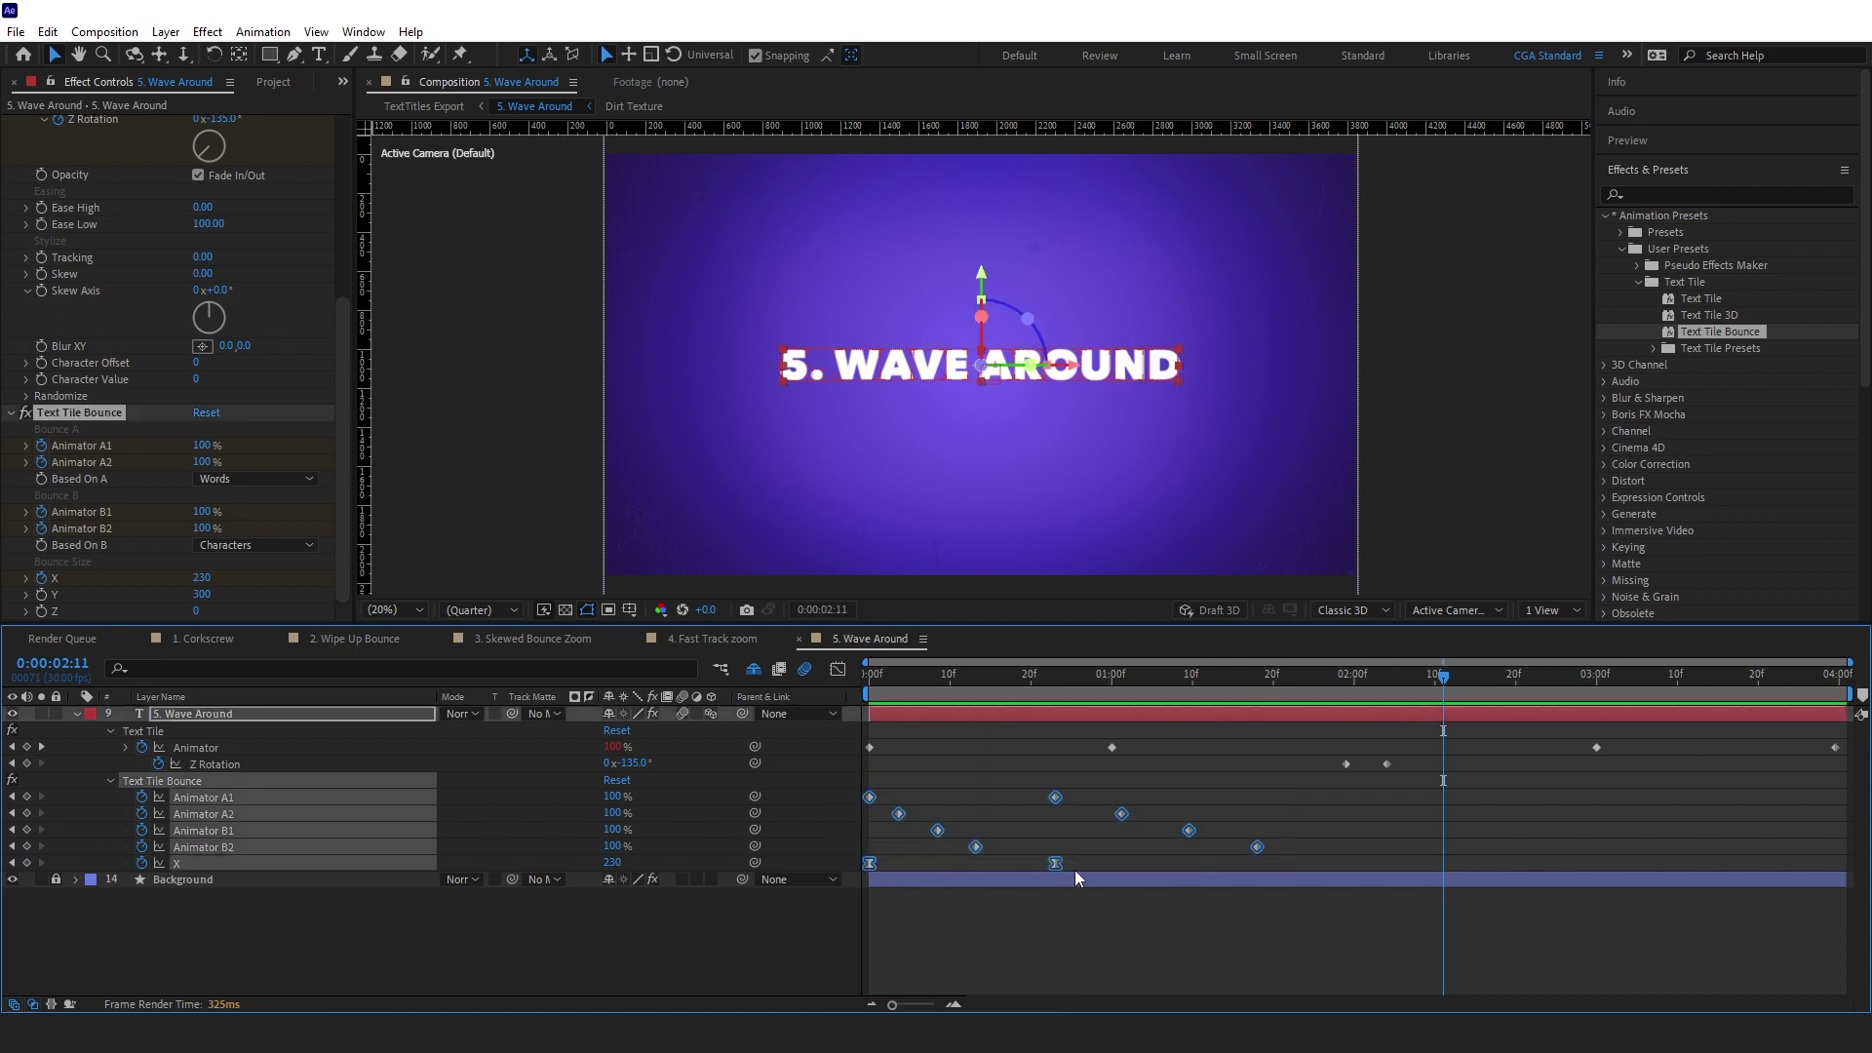
{"action": "key", "text": "ctrl+v"}
{"action": "right_click", "coordinate": [1444, 796]}
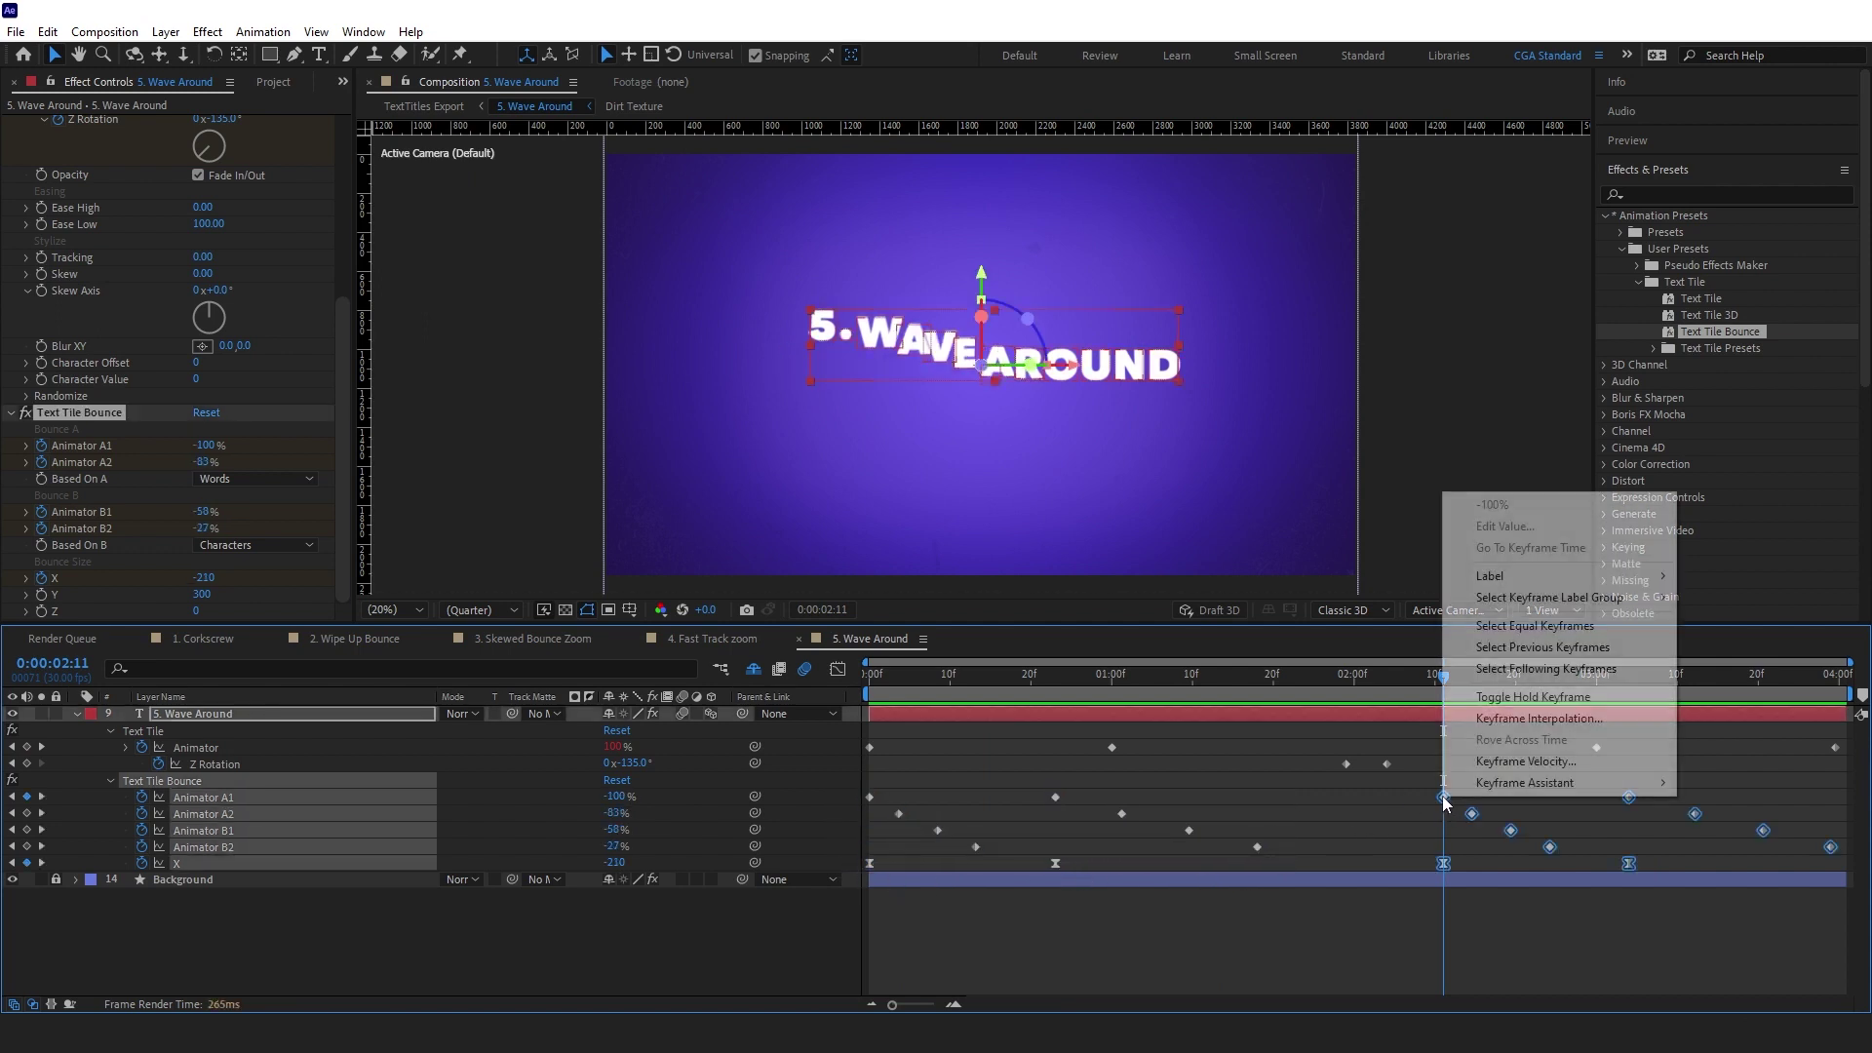
{"action": "mouse_move", "coordinate": [1472, 790]}
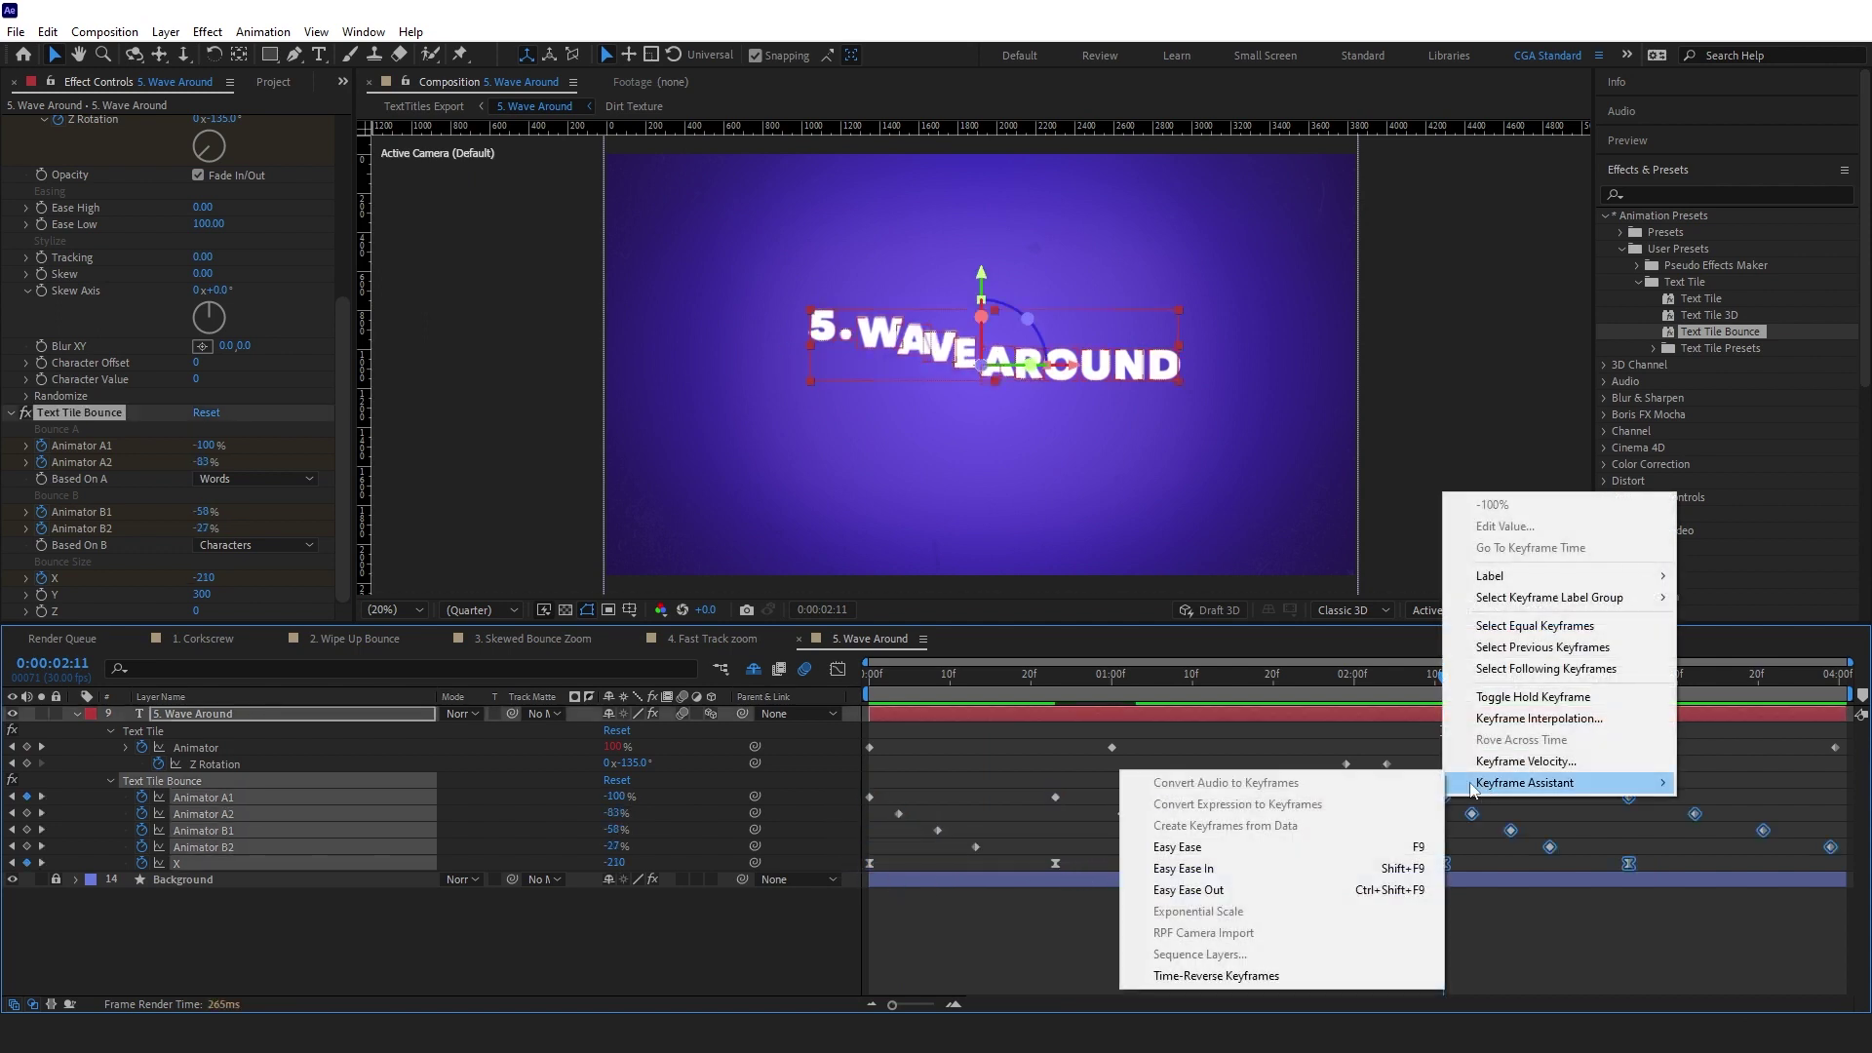
{"action": "left_click", "coordinate": [1191, 975]}
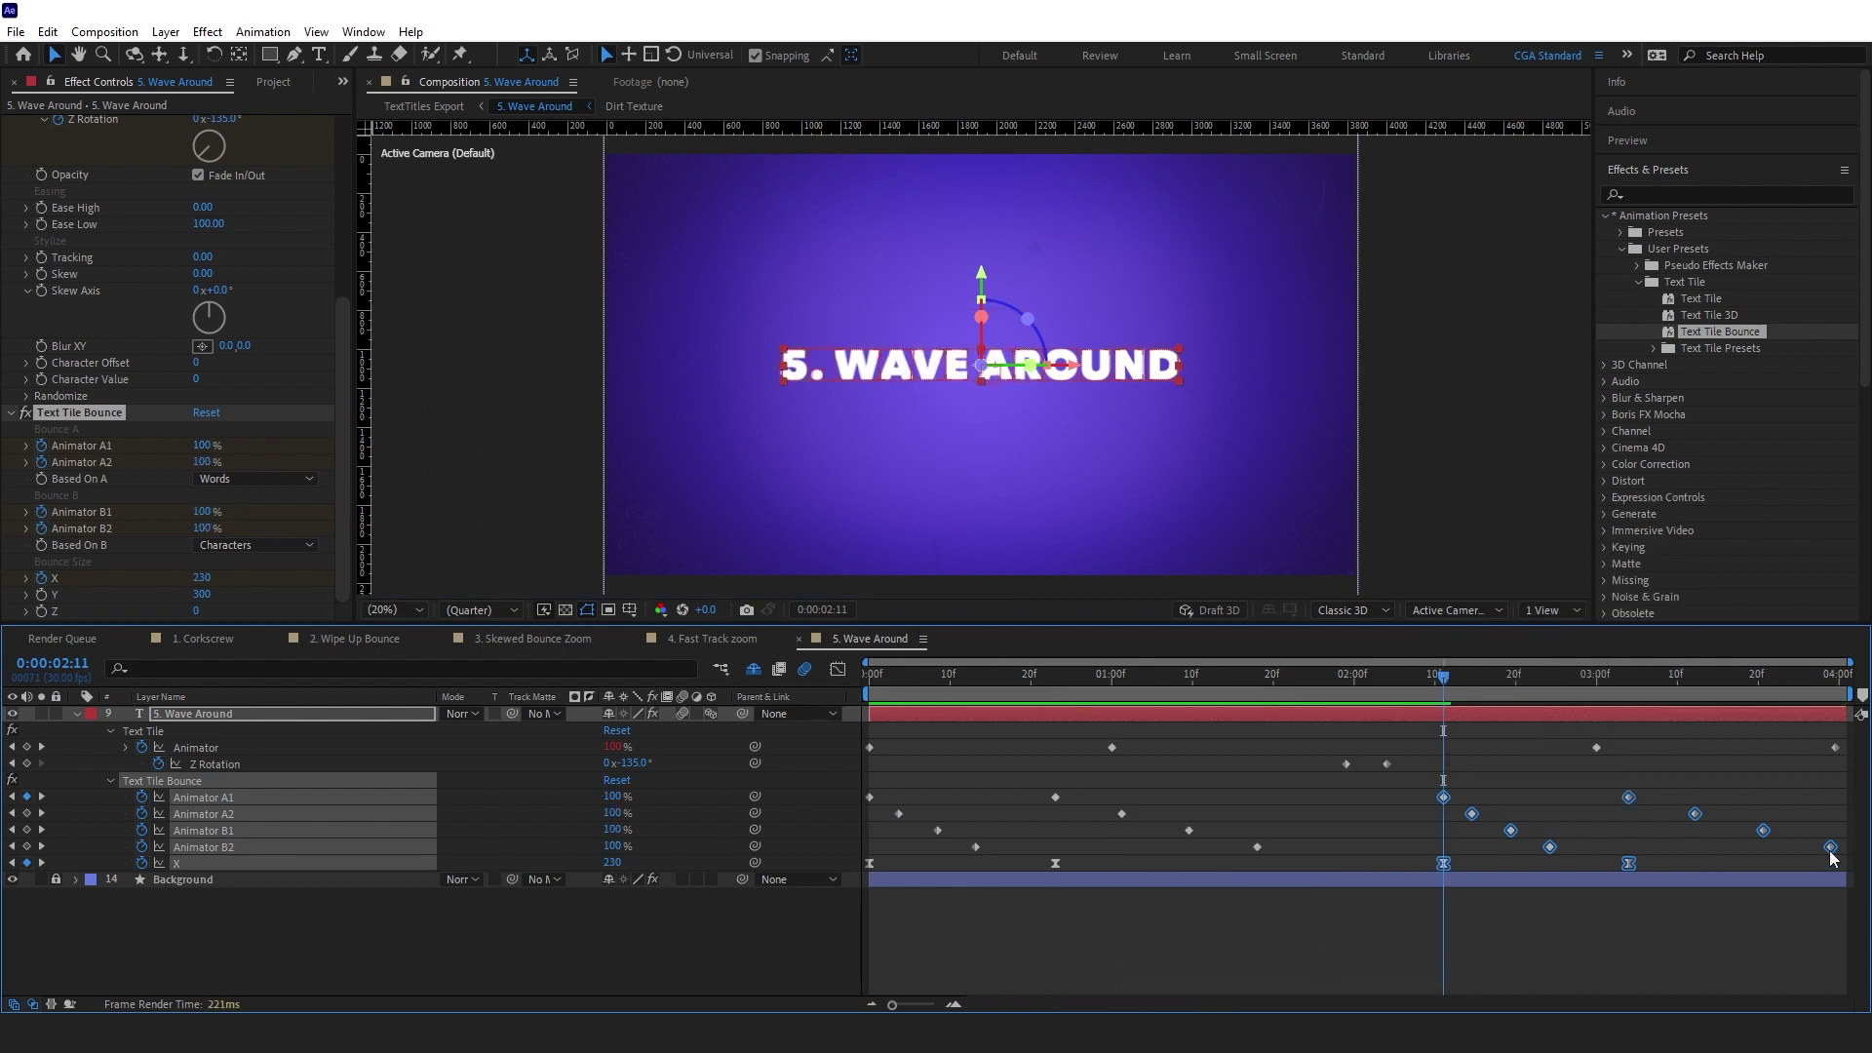
Shift the outgoing X and Animator A1, A2, B1, B2 keyframes later, checking at 3:17
{"action": "left_click", "coordinate": [1658, 867]}
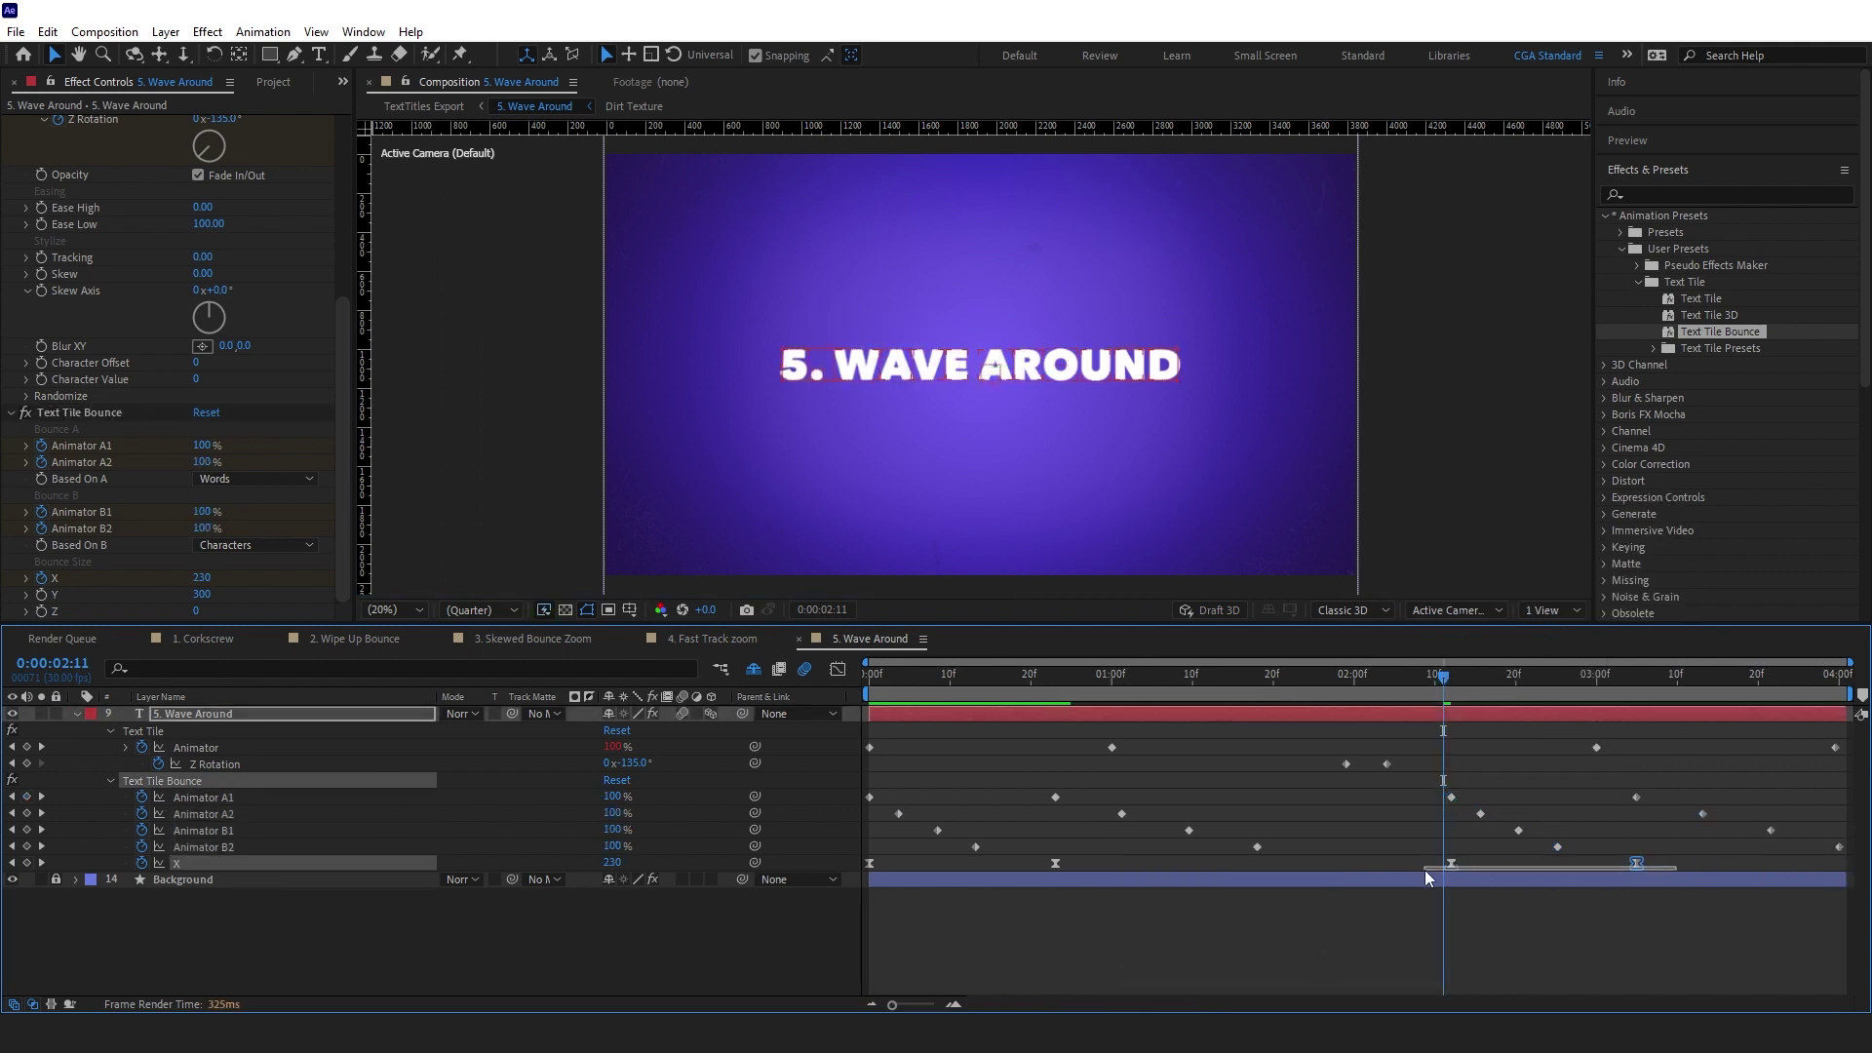
{"action": "left_click_drag", "start_coordinate": [1635, 867], "coordinate": [1835, 869]}
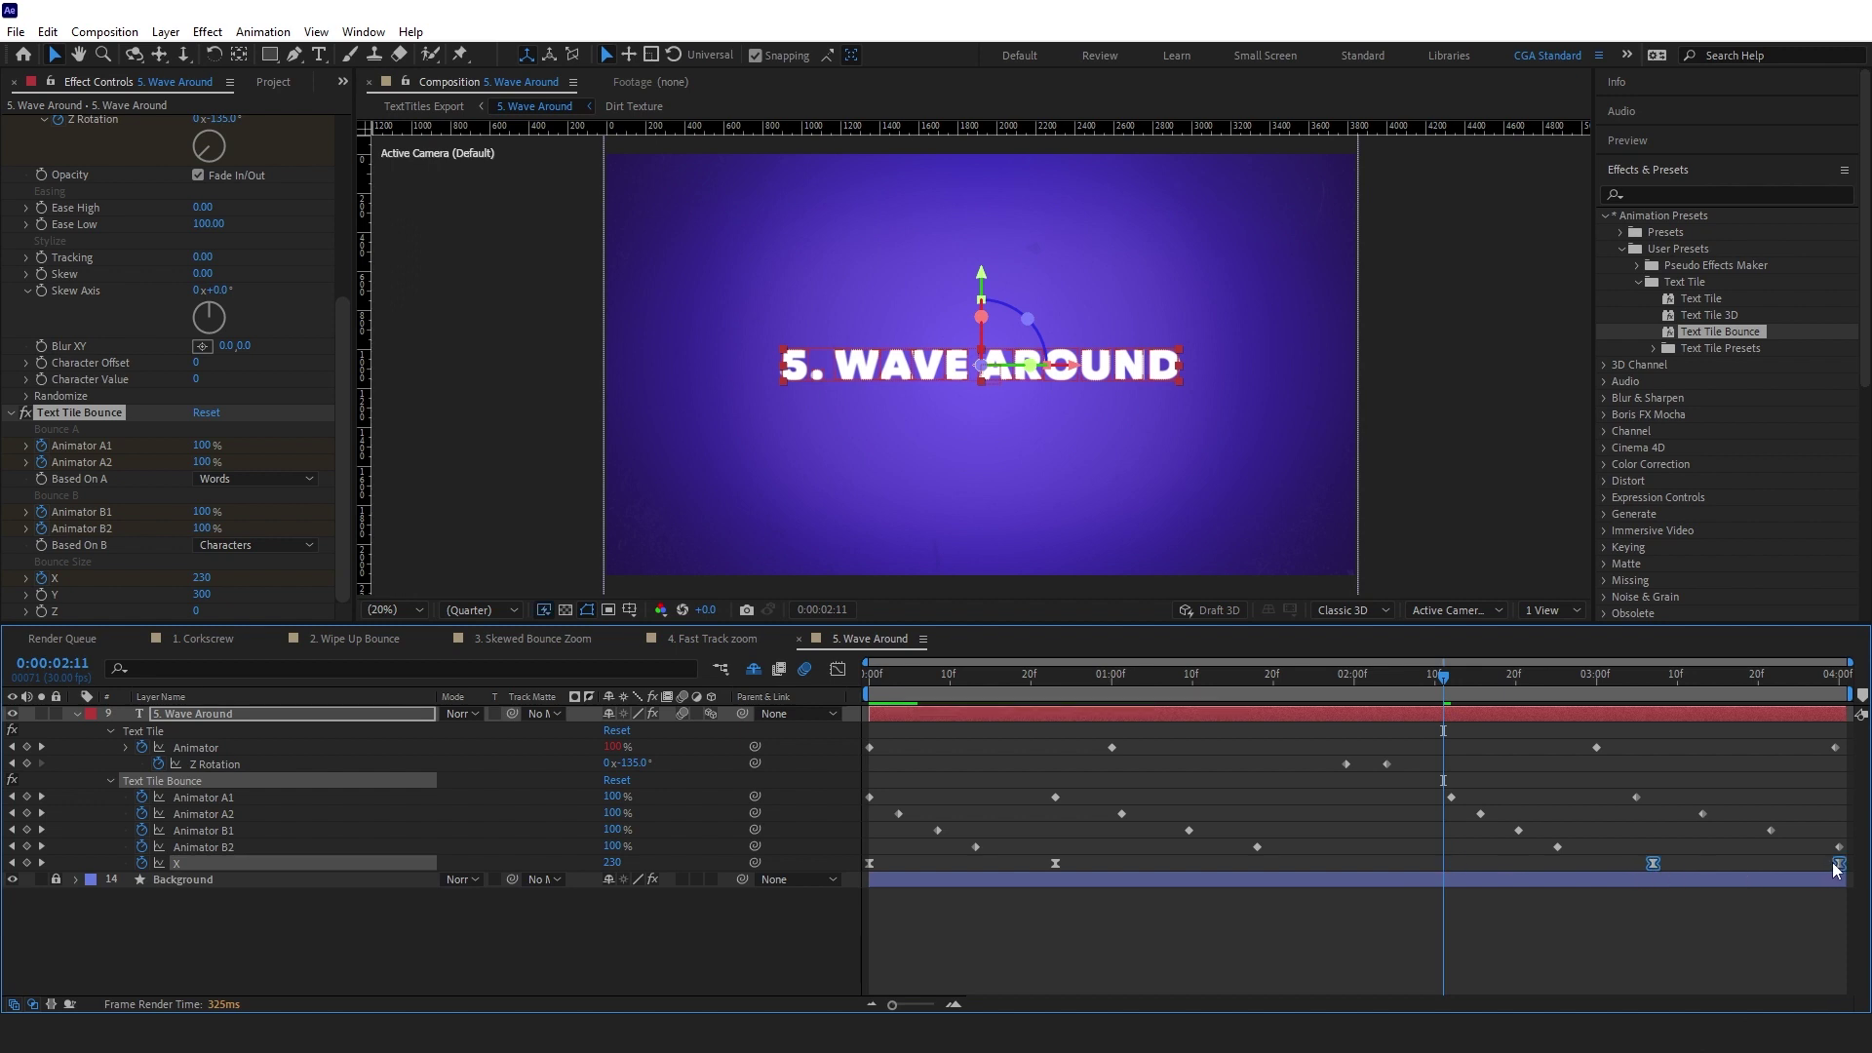
{"action": "left_click", "coordinate": [1478, 862]}
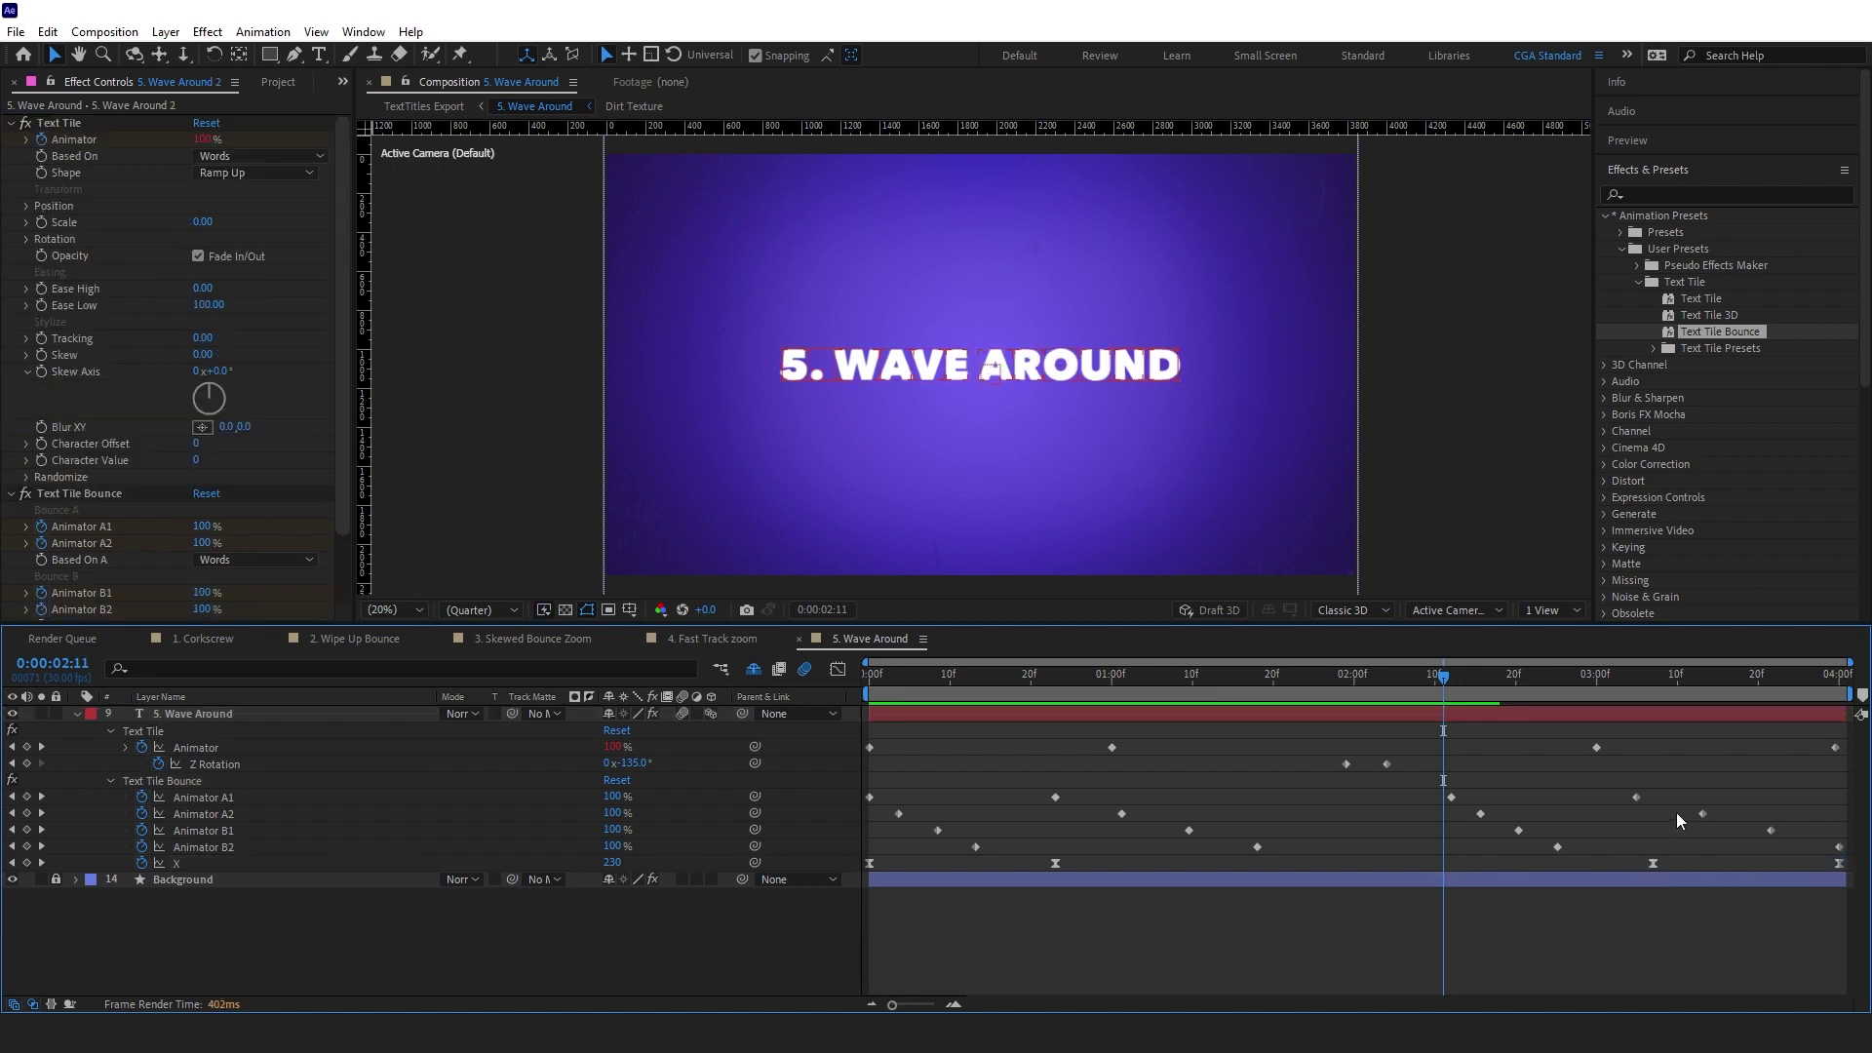
{"action": "mouse_move", "coordinate": [1771, 830]}
{"action": "left_mouse_down"}
{"action": "mouse_move", "coordinate": [1806, 829]}
{"action": "mouse_move", "coordinate": [1765, 814]}
{"action": "left_mouse_up"}
{"action": "left_click_drag", "start_coordinate": [1637, 798], "coordinate": [1660, 798]}
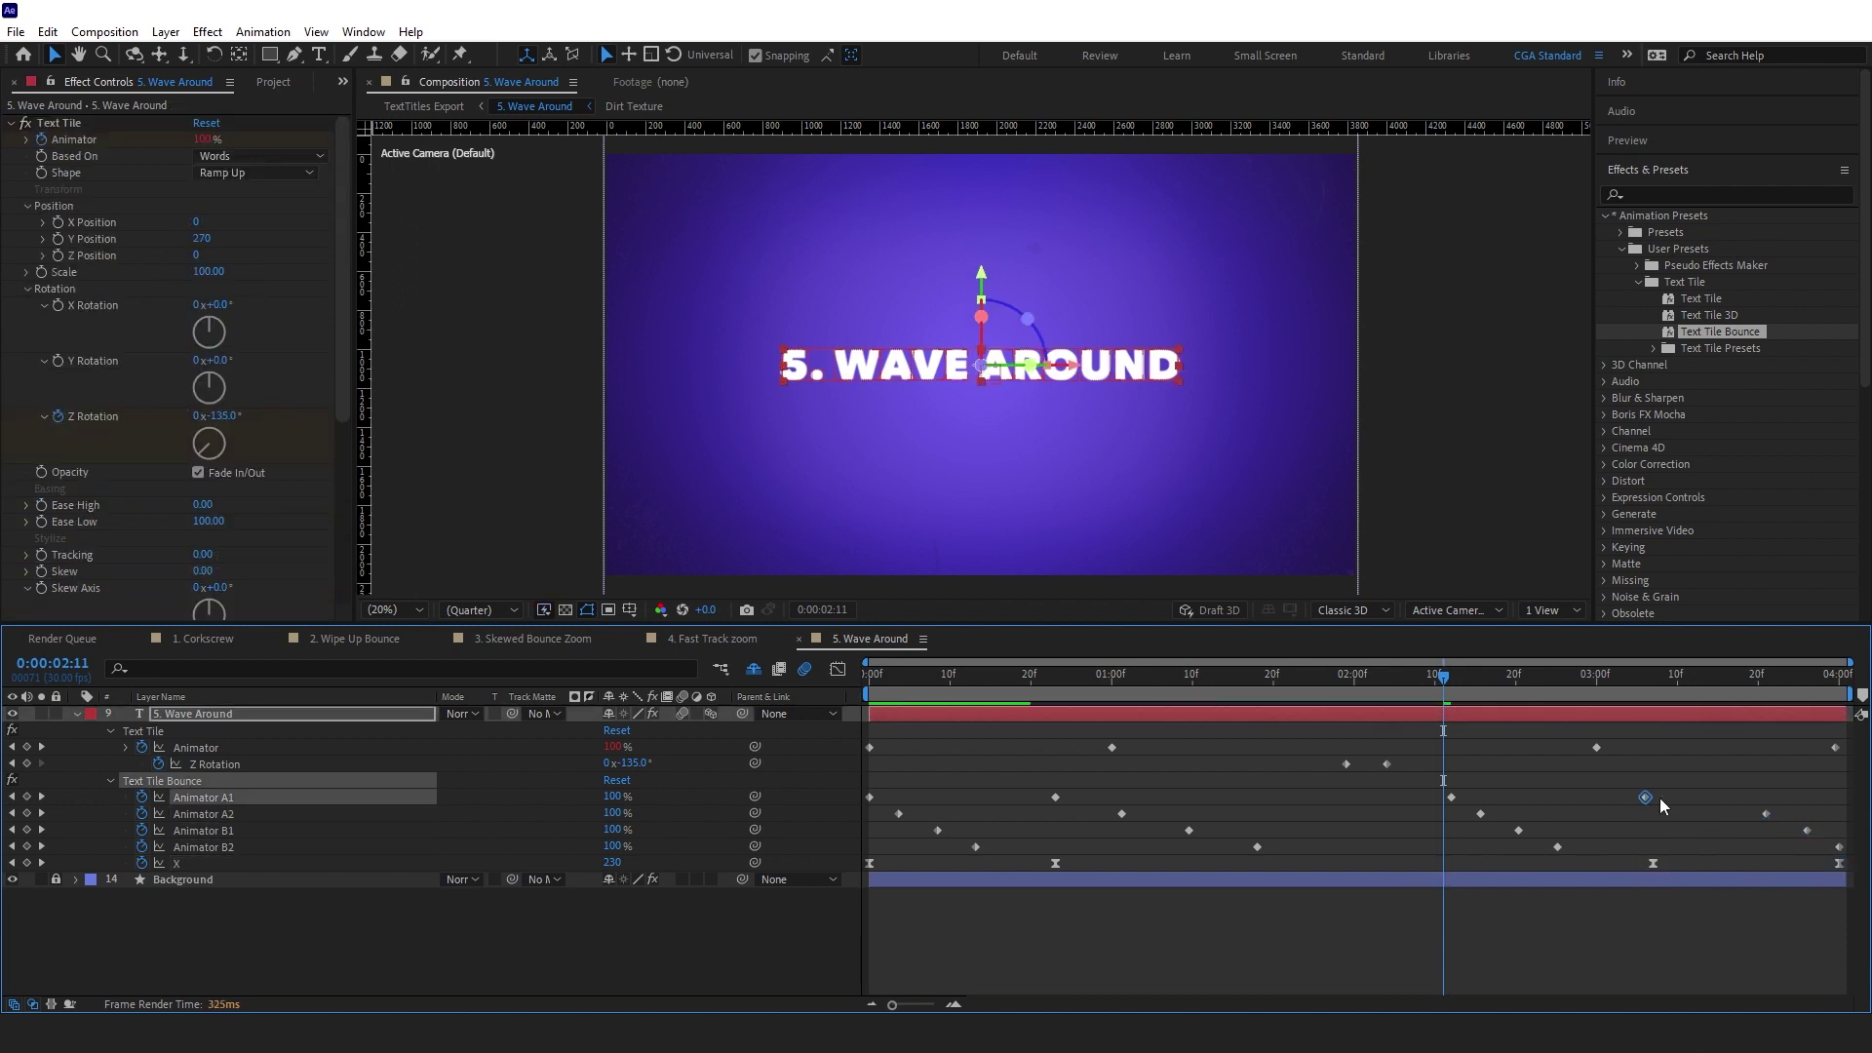
{"action": "left_click_drag", "start_coordinate": [1558, 847], "coordinate": [1613, 847]}
{"action": "left_click_drag", "start_coordinate": [1519, 831], "coordinate": [1572, 830]}
{"action": "left_click_drag", "start_coordinate": [1614, 847], "coordinate": [1540, 814]}
{"action": "left_click_drag", "start_coordinate": [1452, 799], "coordinate": [1476, 799]}
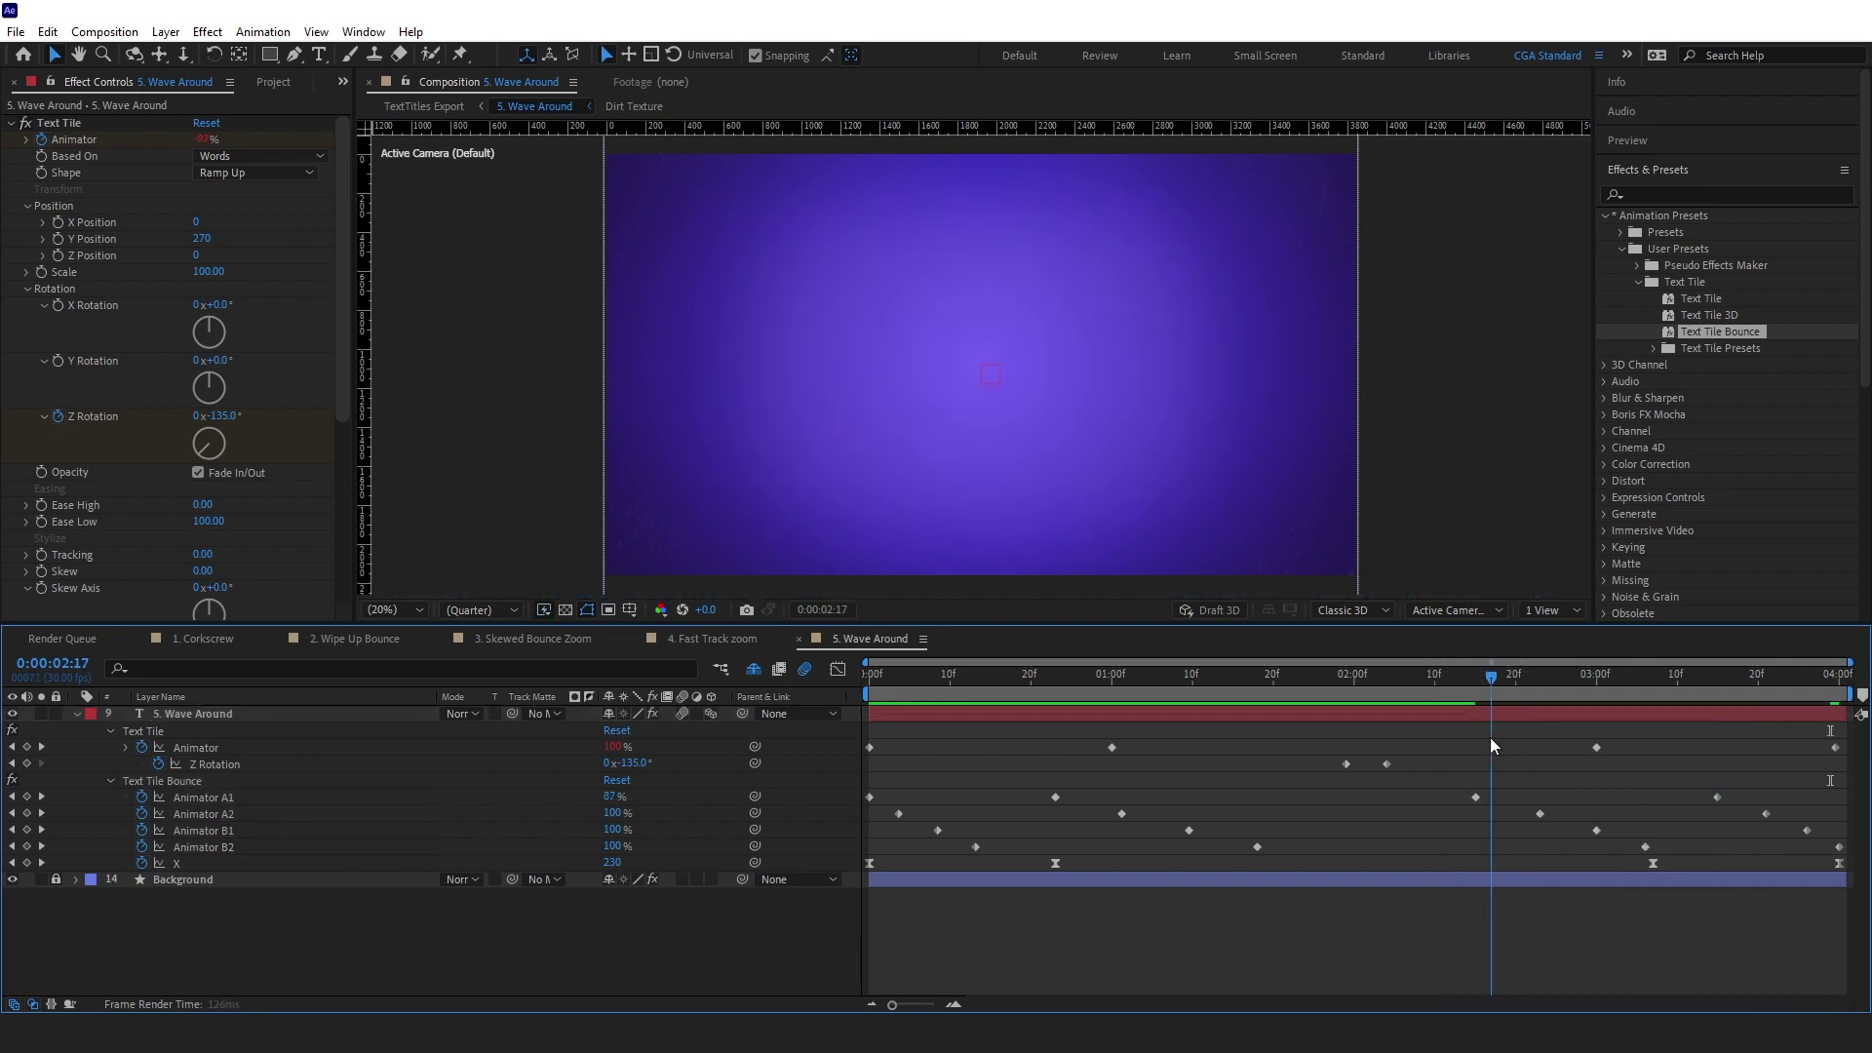
{"action": "left_click_drag", "start_coordinate": [1494, 677], "coordinate": [1733, 683]}
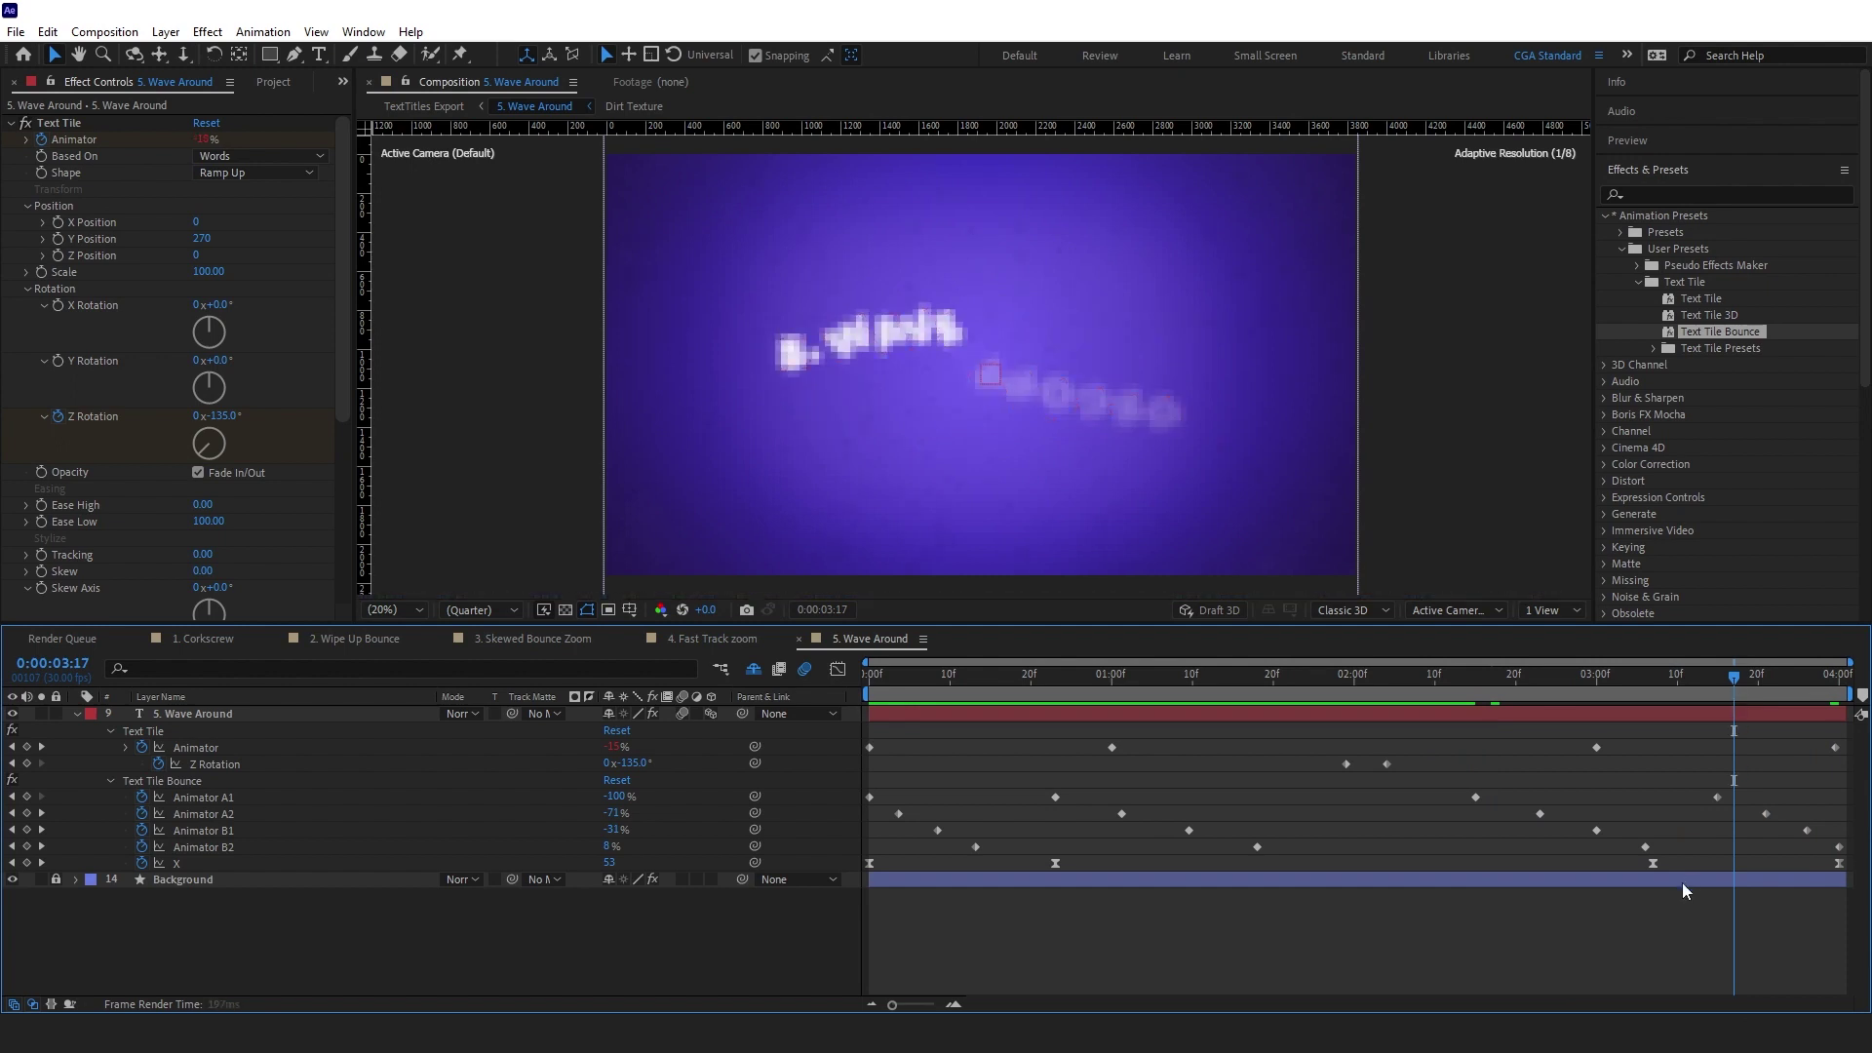
Time-reverse the two outgoing X keyframes and check the exit to the comp's end
{"action": "left_click_drag", "start_coordinate": [1616, 863], "coordinate": [1852, 877]}
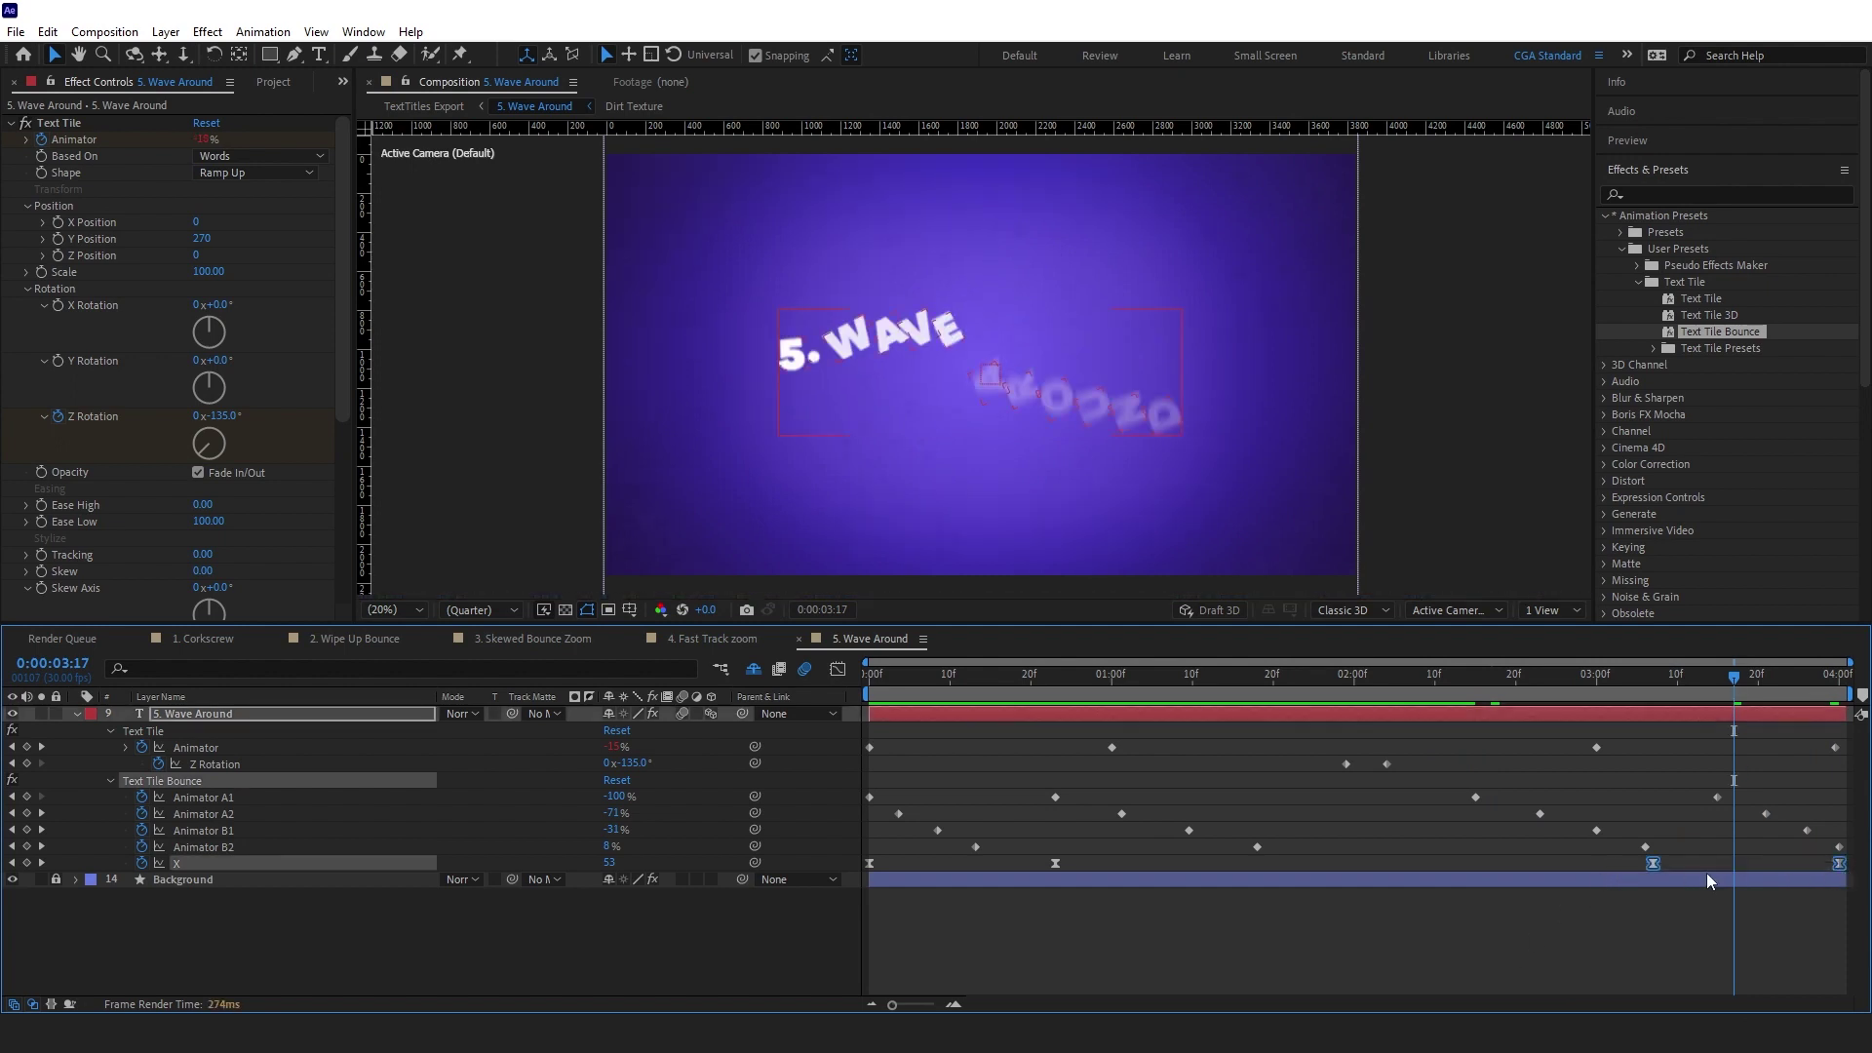
{"action": "right_click", "coordinate": [1653, 863]}
{"action": "mouse_move", "coordinate": [1716, 847]}
{"action": "left_click", "coordinate": [1433, 848]}
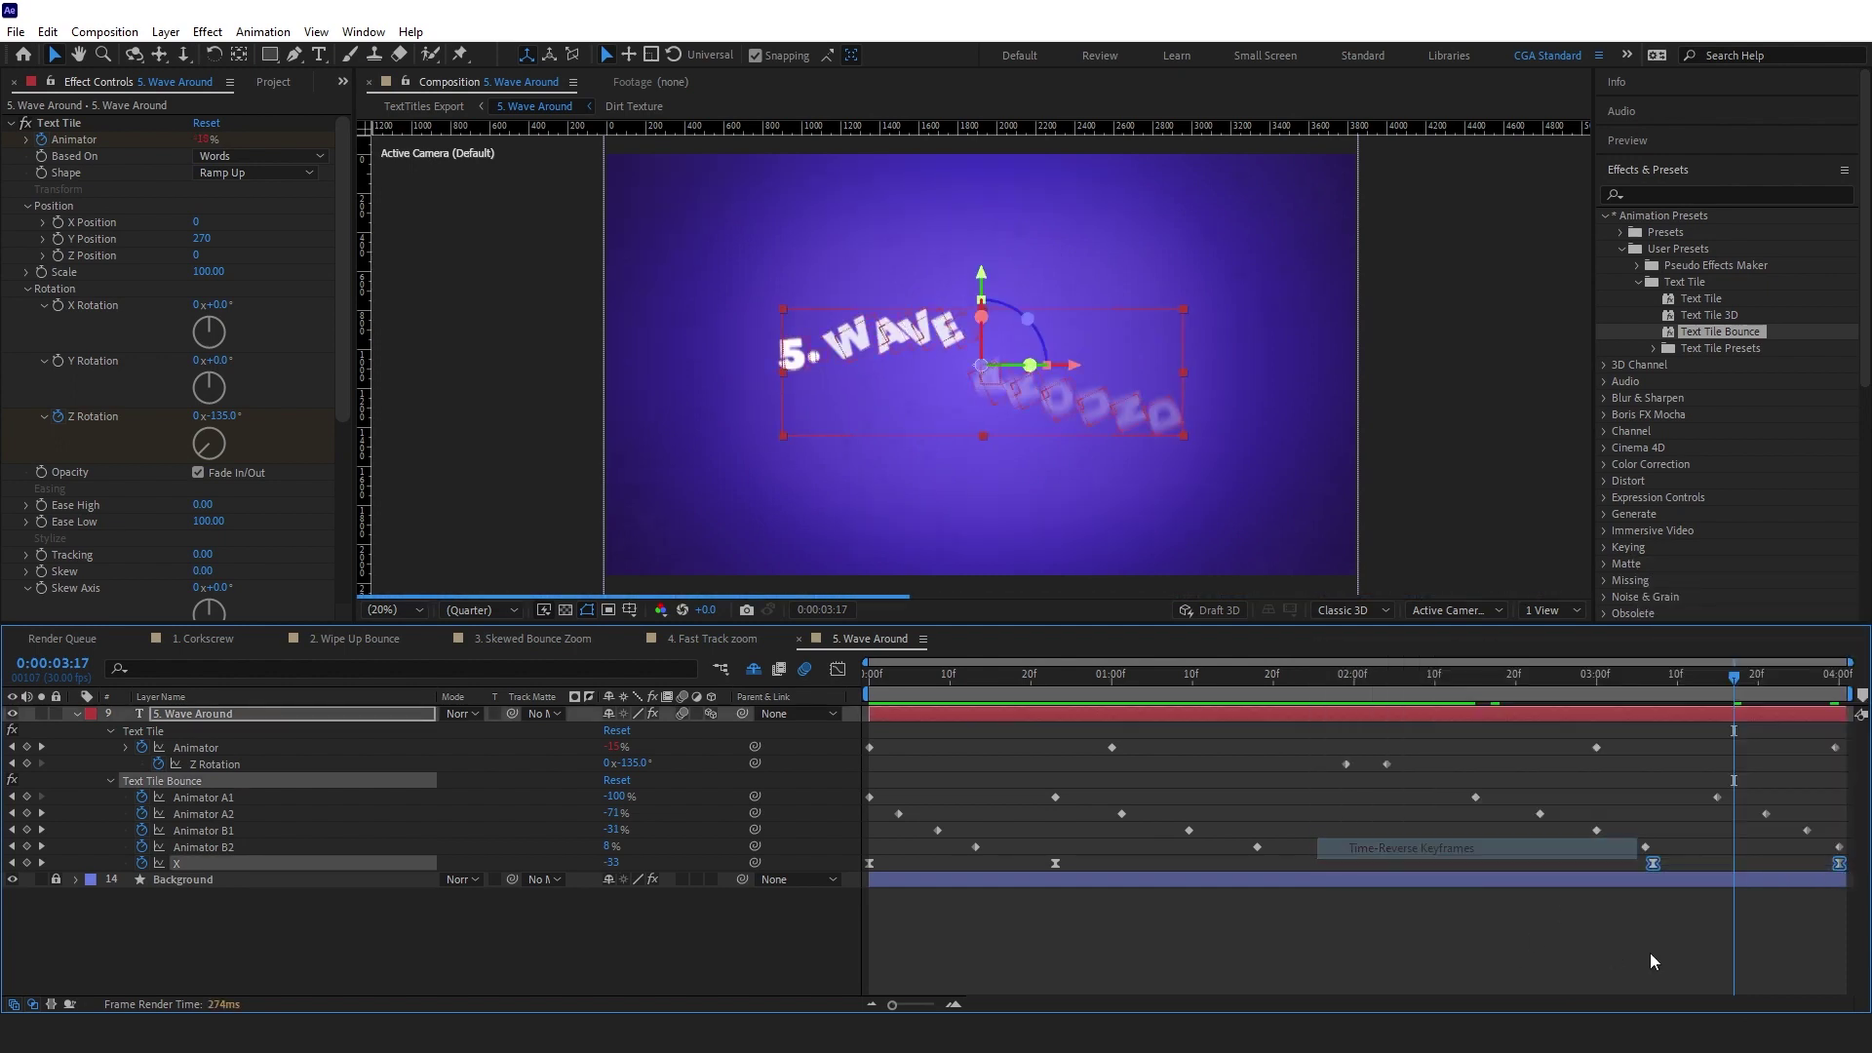
{"action": "left_click", "coordinate": [1652, 683]}
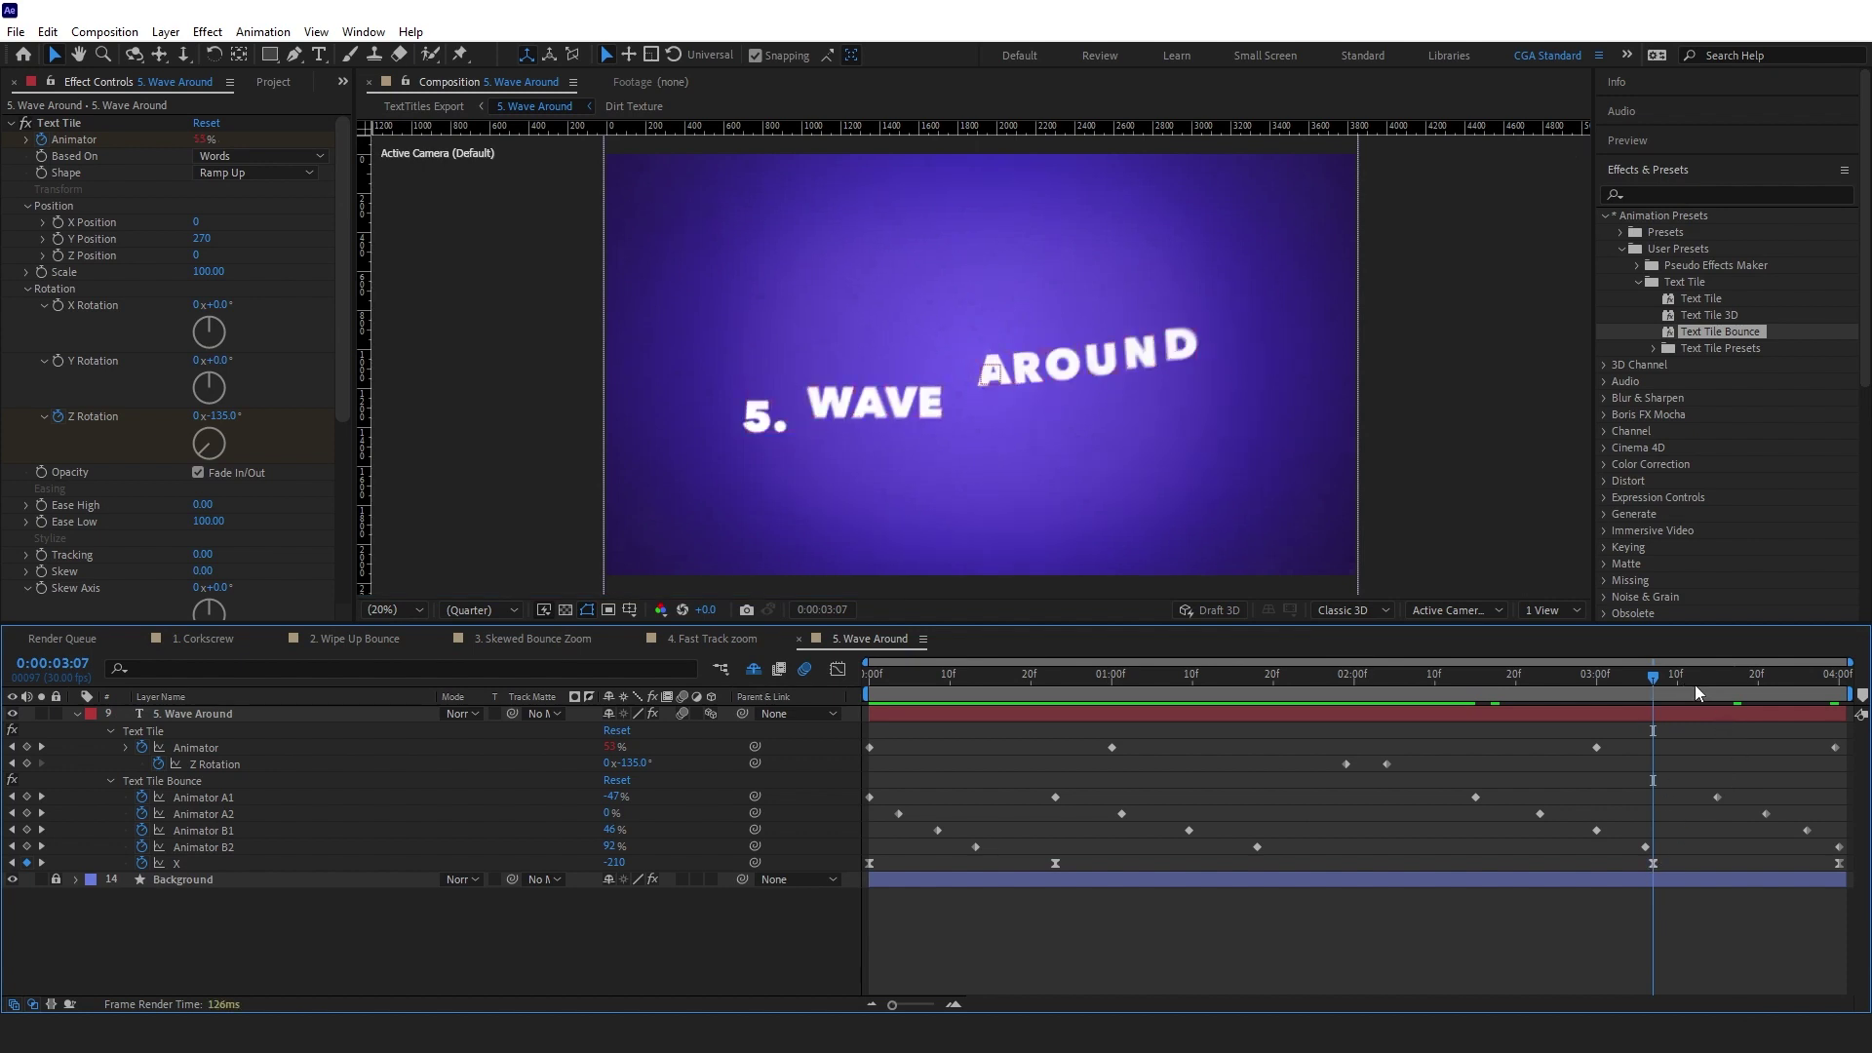
{"action": "left_click_drag", "start_coordinate": [1695, 685], "coordinate": [1839, 678]}
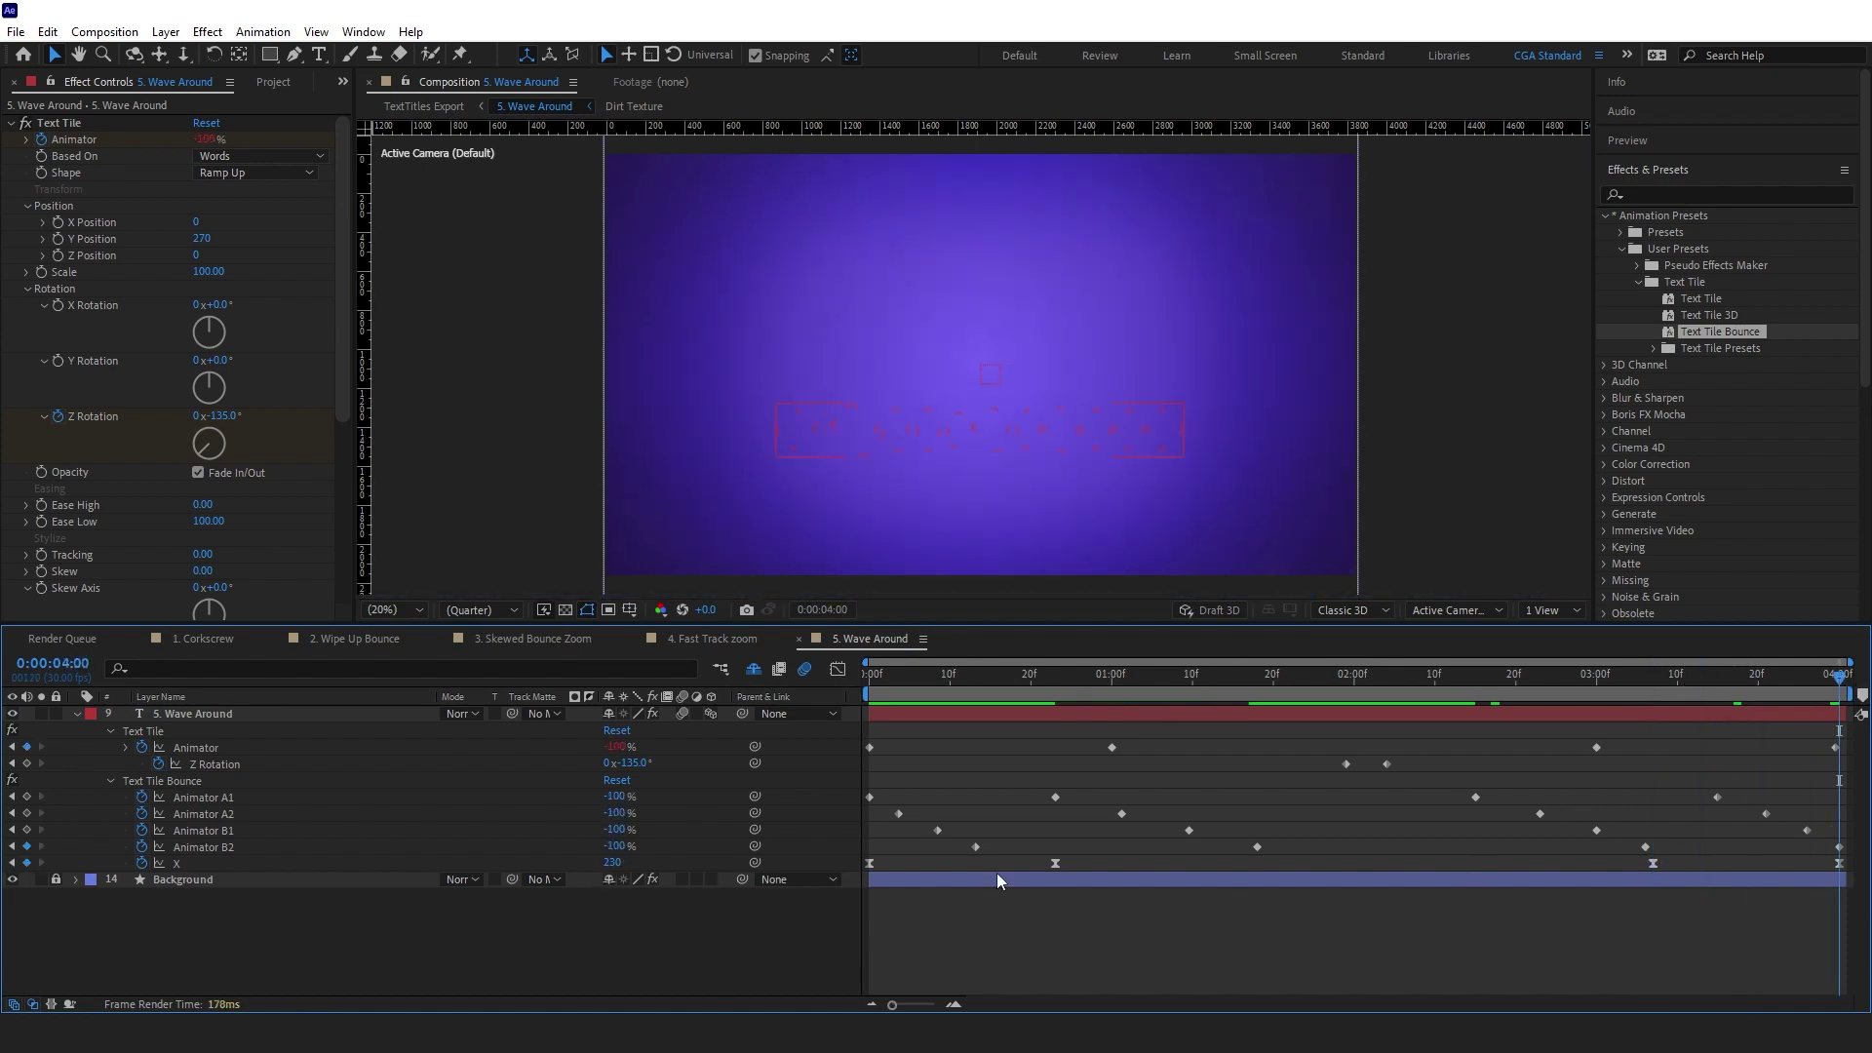
Copy the X keyframe near frame 23 and paste it at 1:29
{"action": "left_click", "coordinate": [1071, 682]}
{"action": "left_click", "coordinate": [1055, 862]}
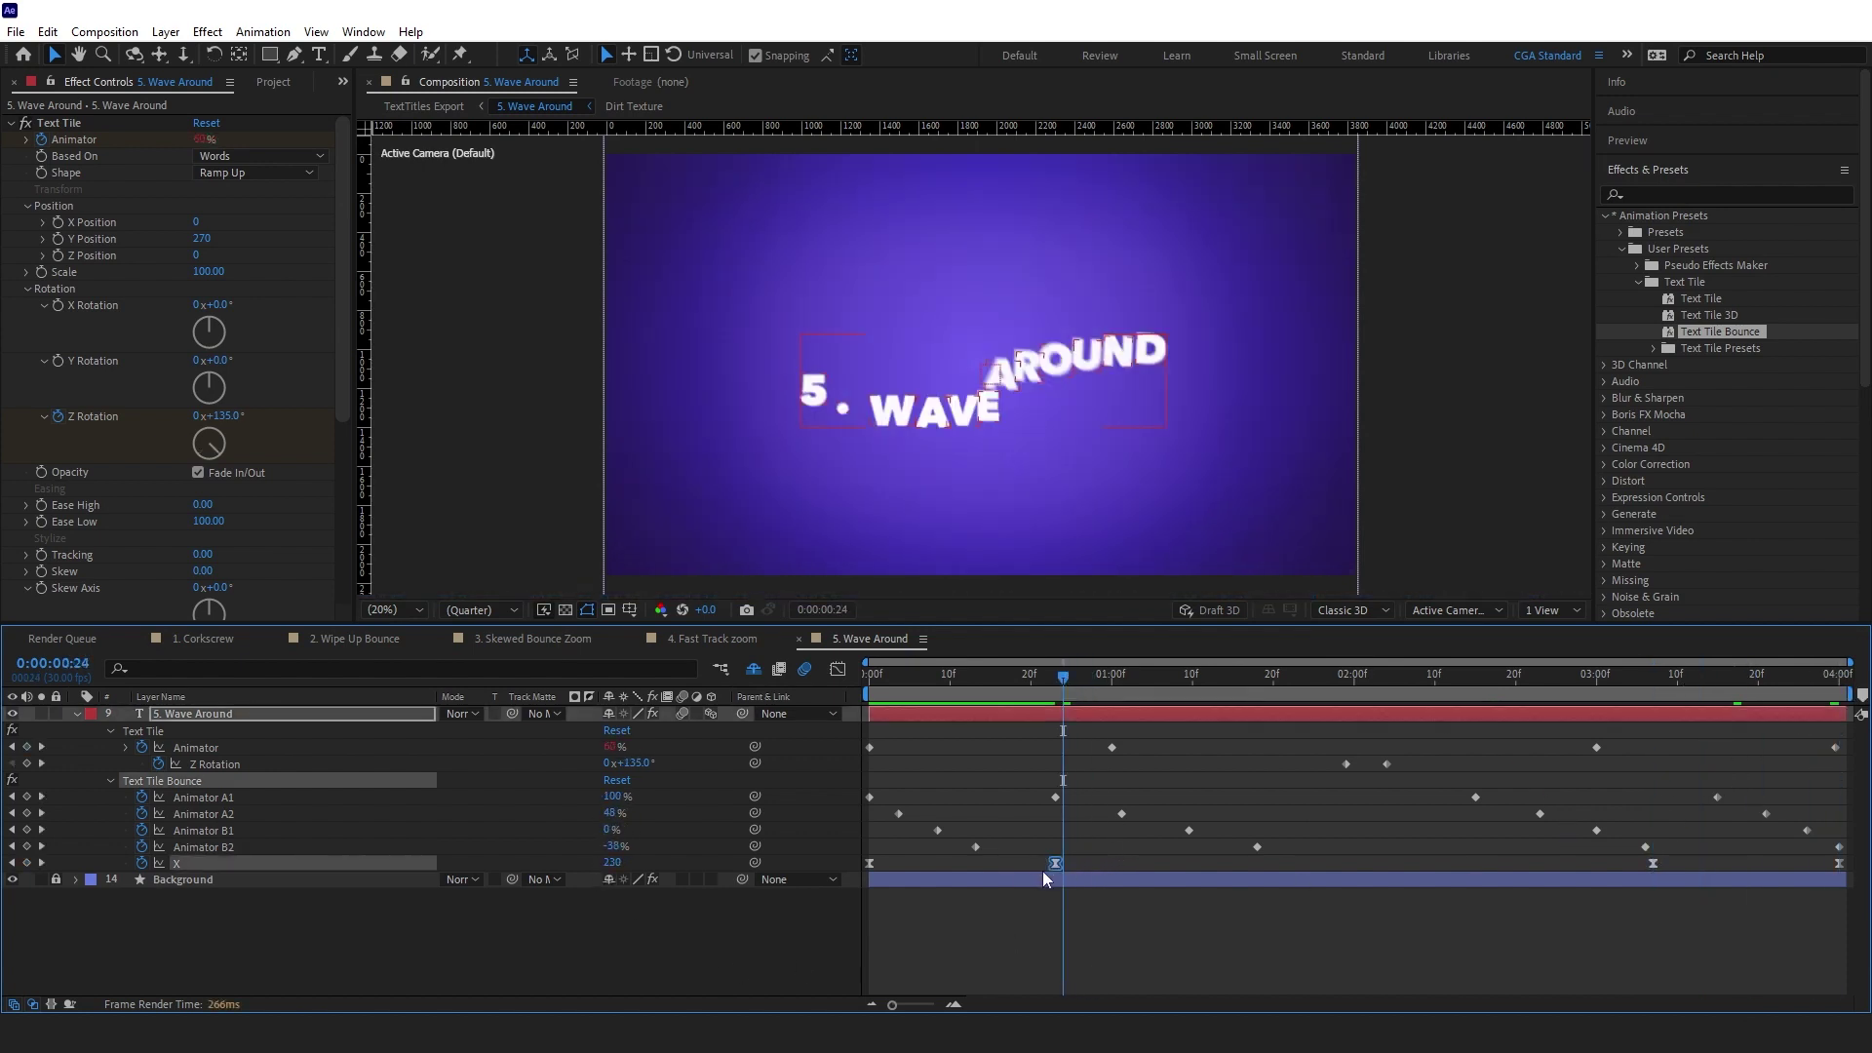
{"action": "left_click_drag", "start_coordinate": [1070, 693], "coordinate": [1246, 687]}
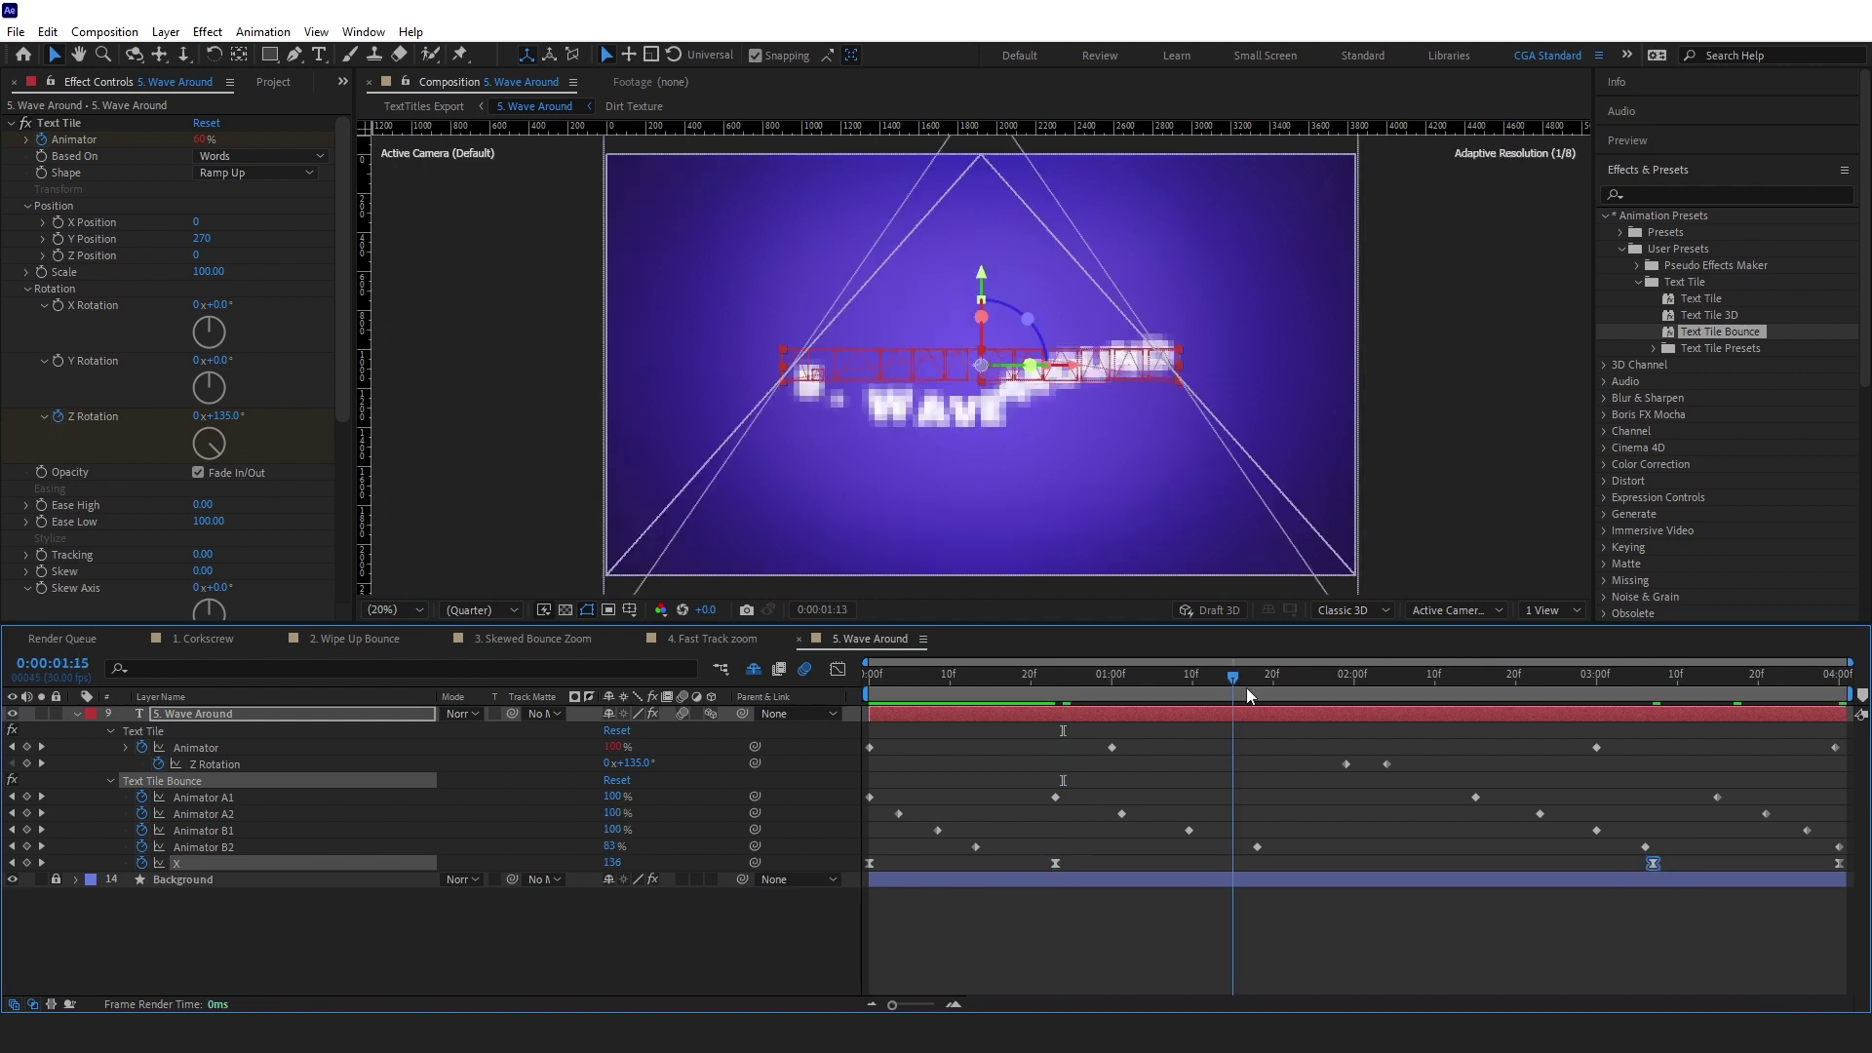
{"action": "left_click_drag", "start_coordinate": [1424, 681], "coordinate": [1342, 706]}
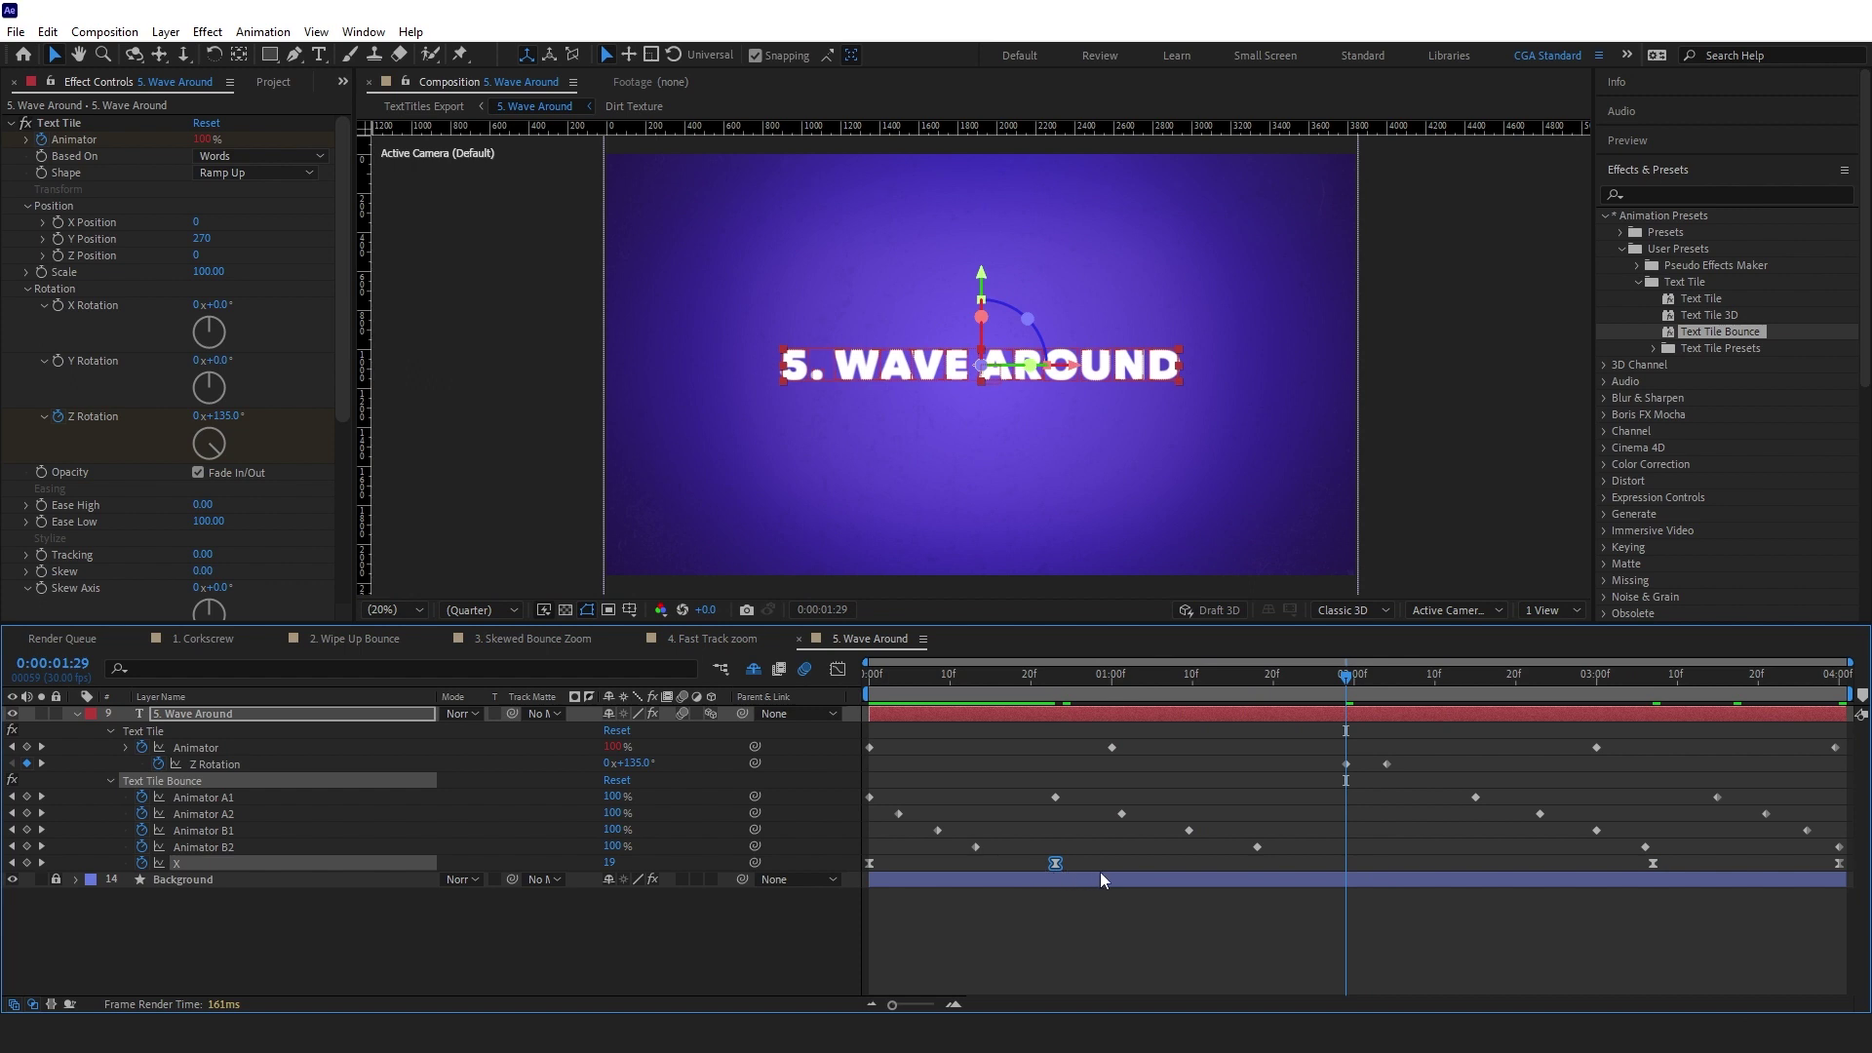
{"action": "key", "text": "ctrl+v"}
Paste the X keyframe from near 2:23 at 2:04 and change the new keys' interpolation
{"action": "left_click_drag", "start_coordinate": [1378, 686], "coordinate": [1384, 684]}
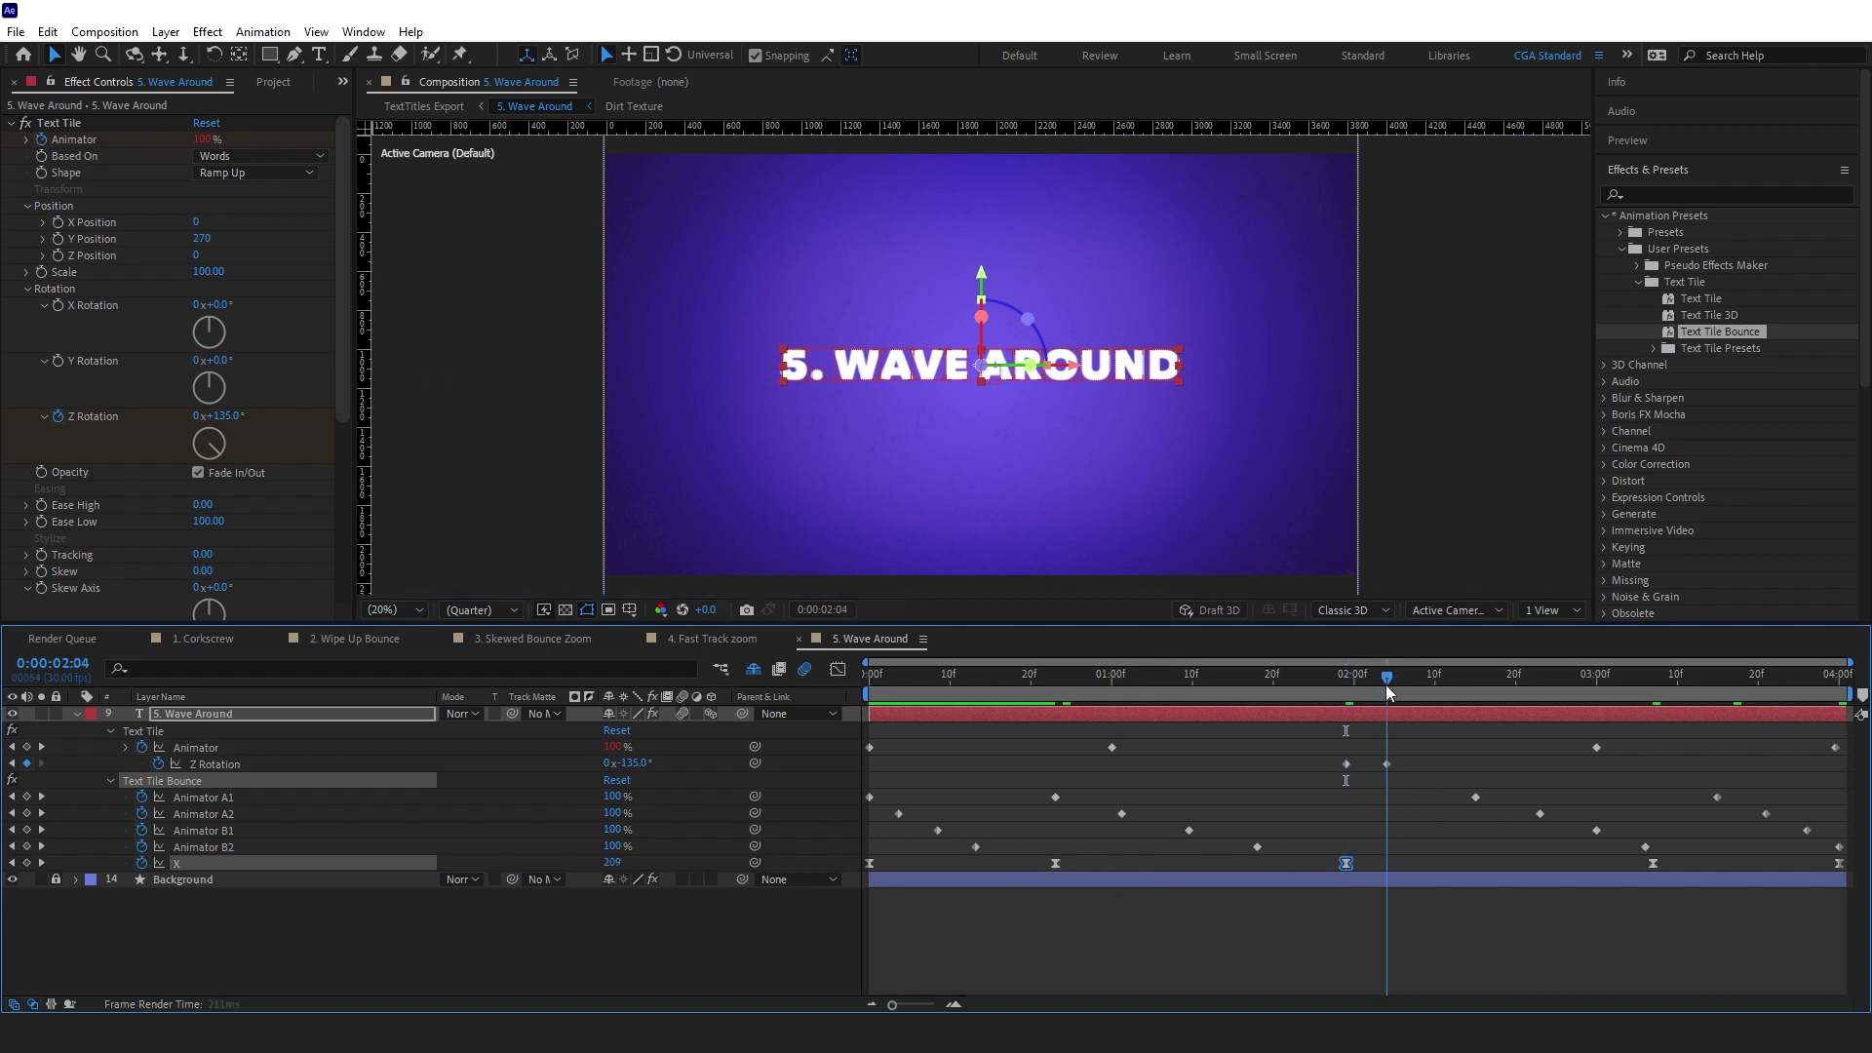
{"action": "left_click", "coordinate": [1651, 863]}
{"action": "key", "text": "ctrl+c"}
{"action": "key", "text": "ctrl+v"}
{"action": "right_click", "coordinate": [1347, 871]}
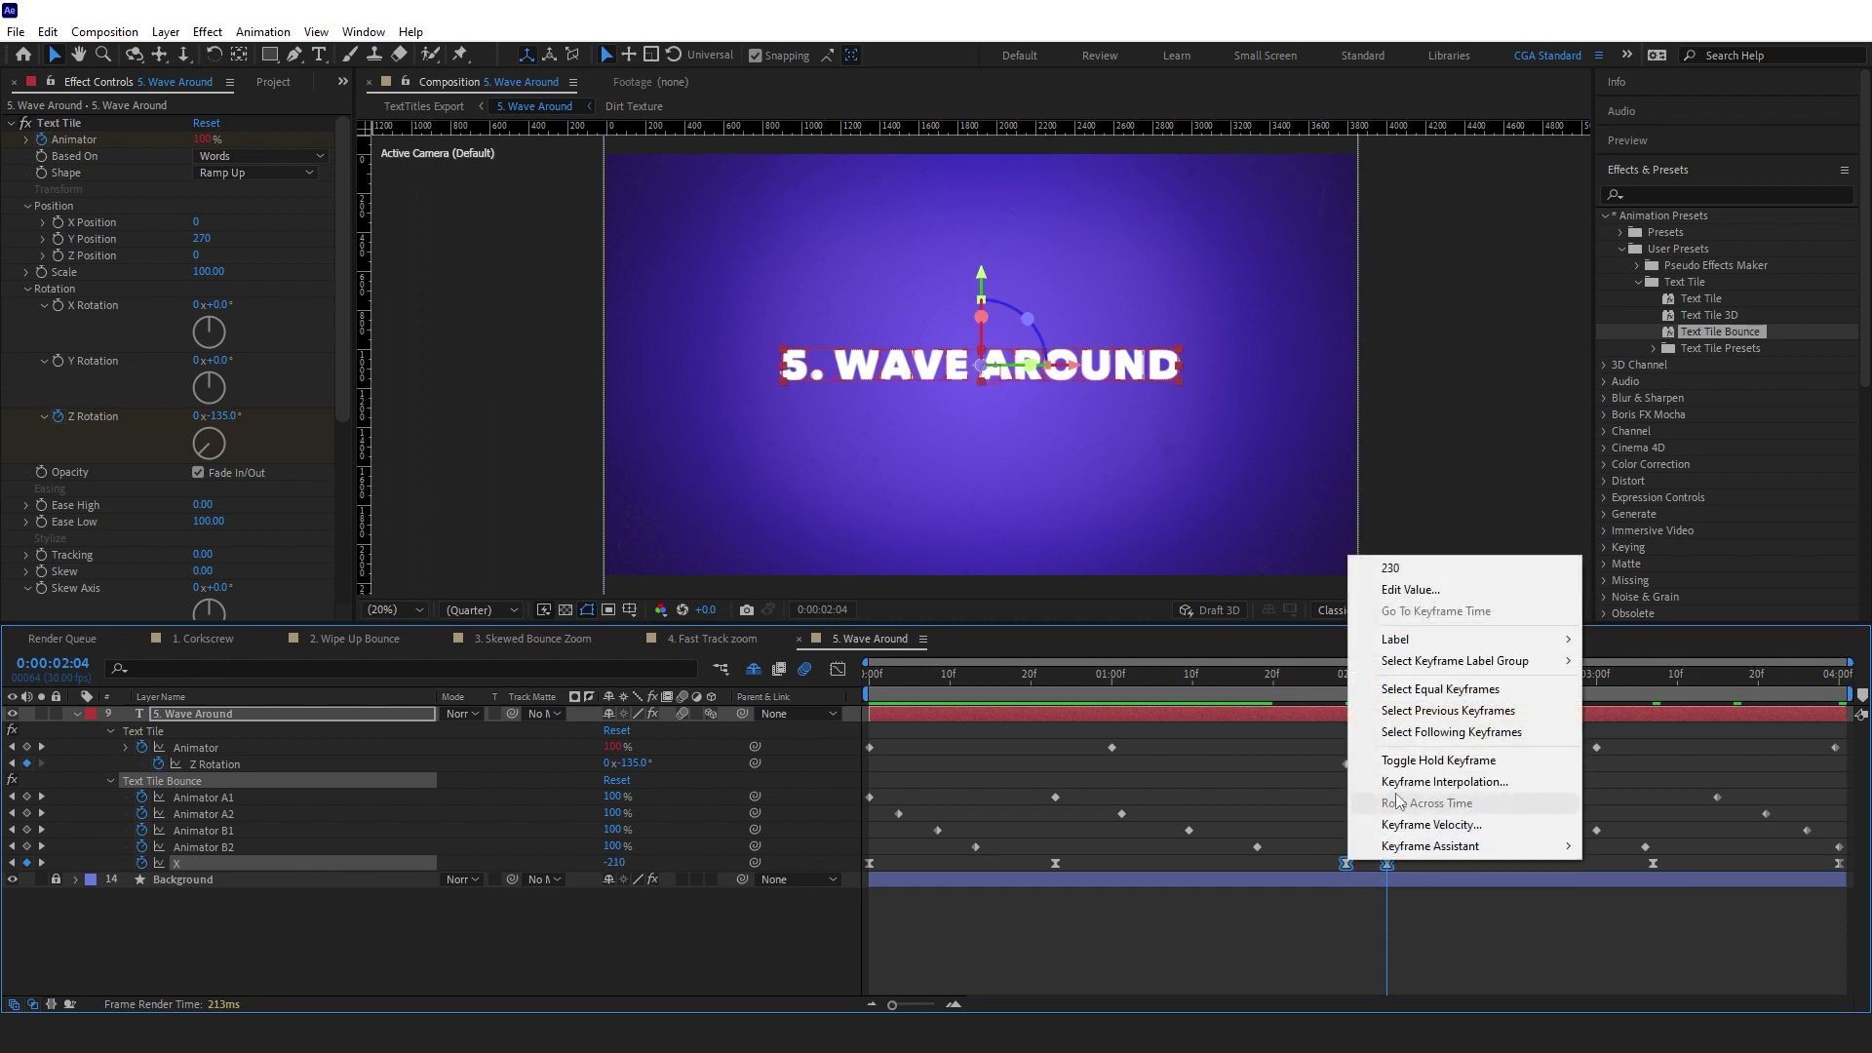
{"action": "left_click", "coordinate": [1413, 760]}
Make both Z Rotation keyframes hold keyframes, then review and nudge the Animator B1 exit keyframe
{"action": "left_click_drag", "start_coordinate": [1421, 757], "coordinate": [1266, 770]}
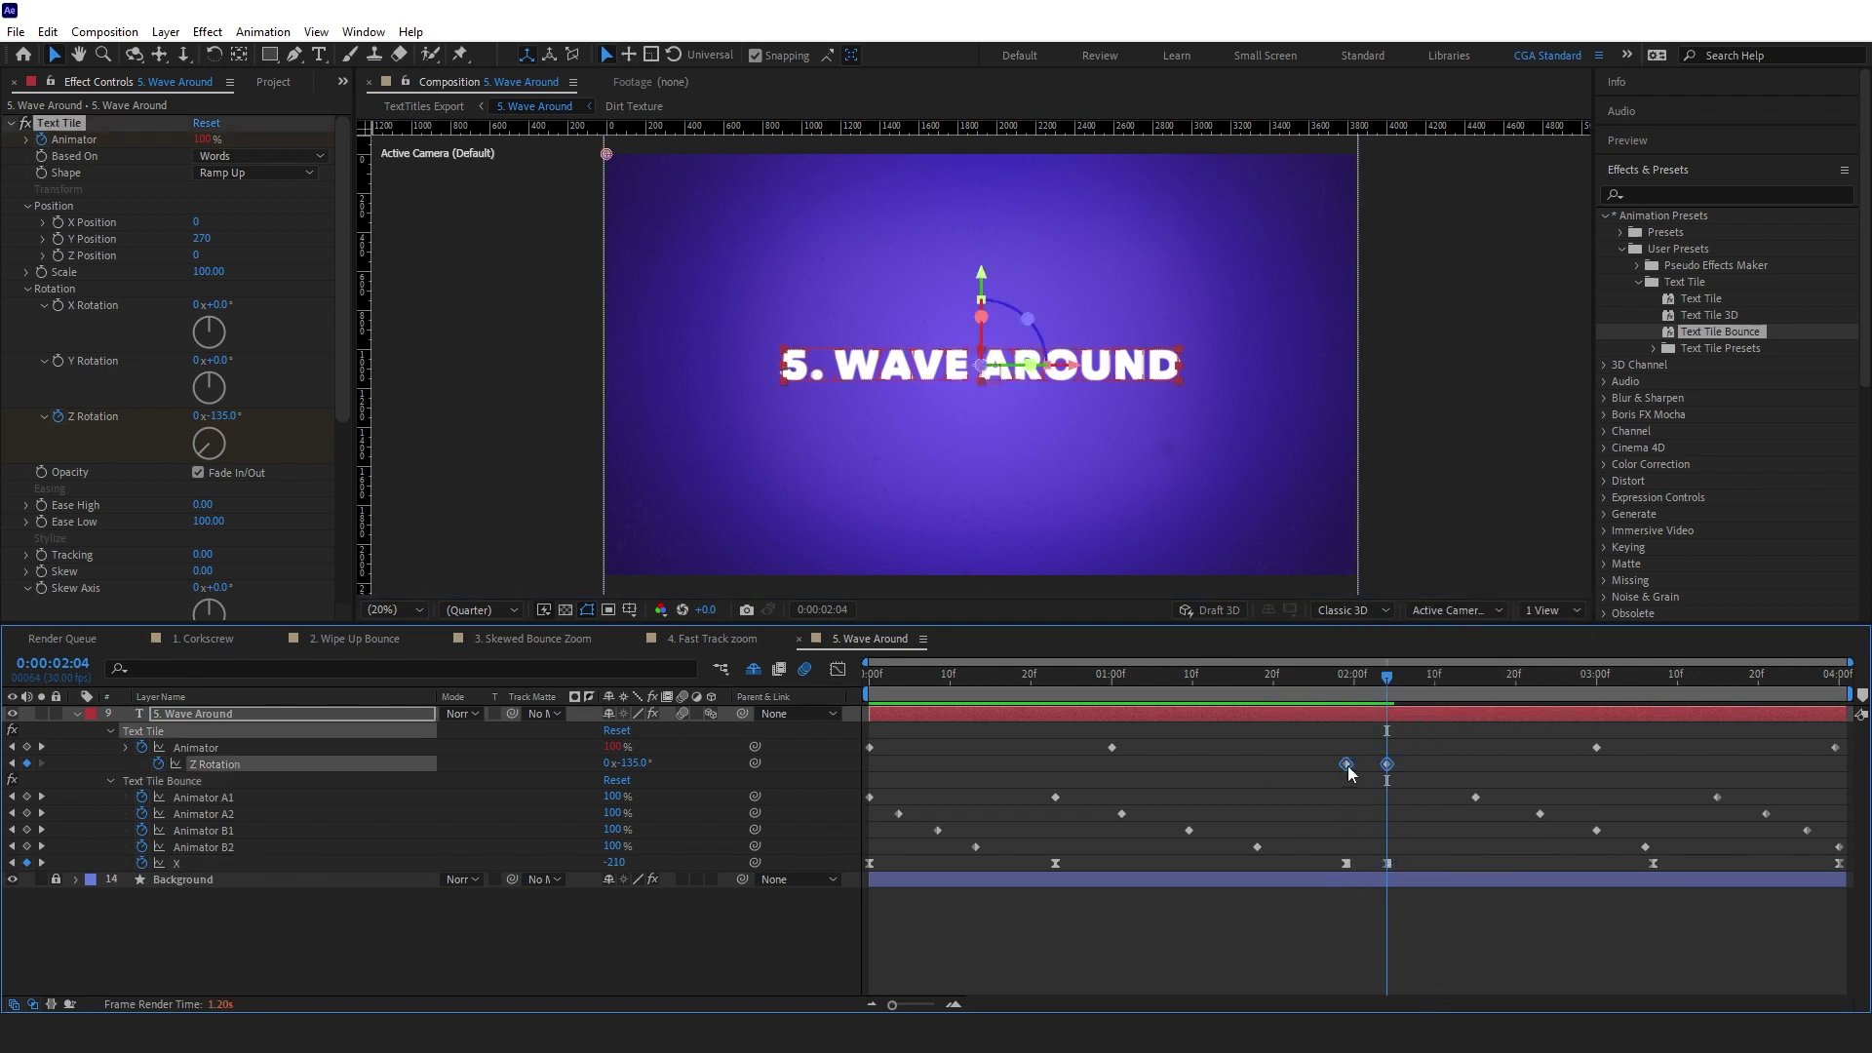
{"action": "right_click", "coordinate": [1346, 763]}
{"action": "left_click", "coordinate": [1413, 676]}
{"action": "key", "text": "Home"}
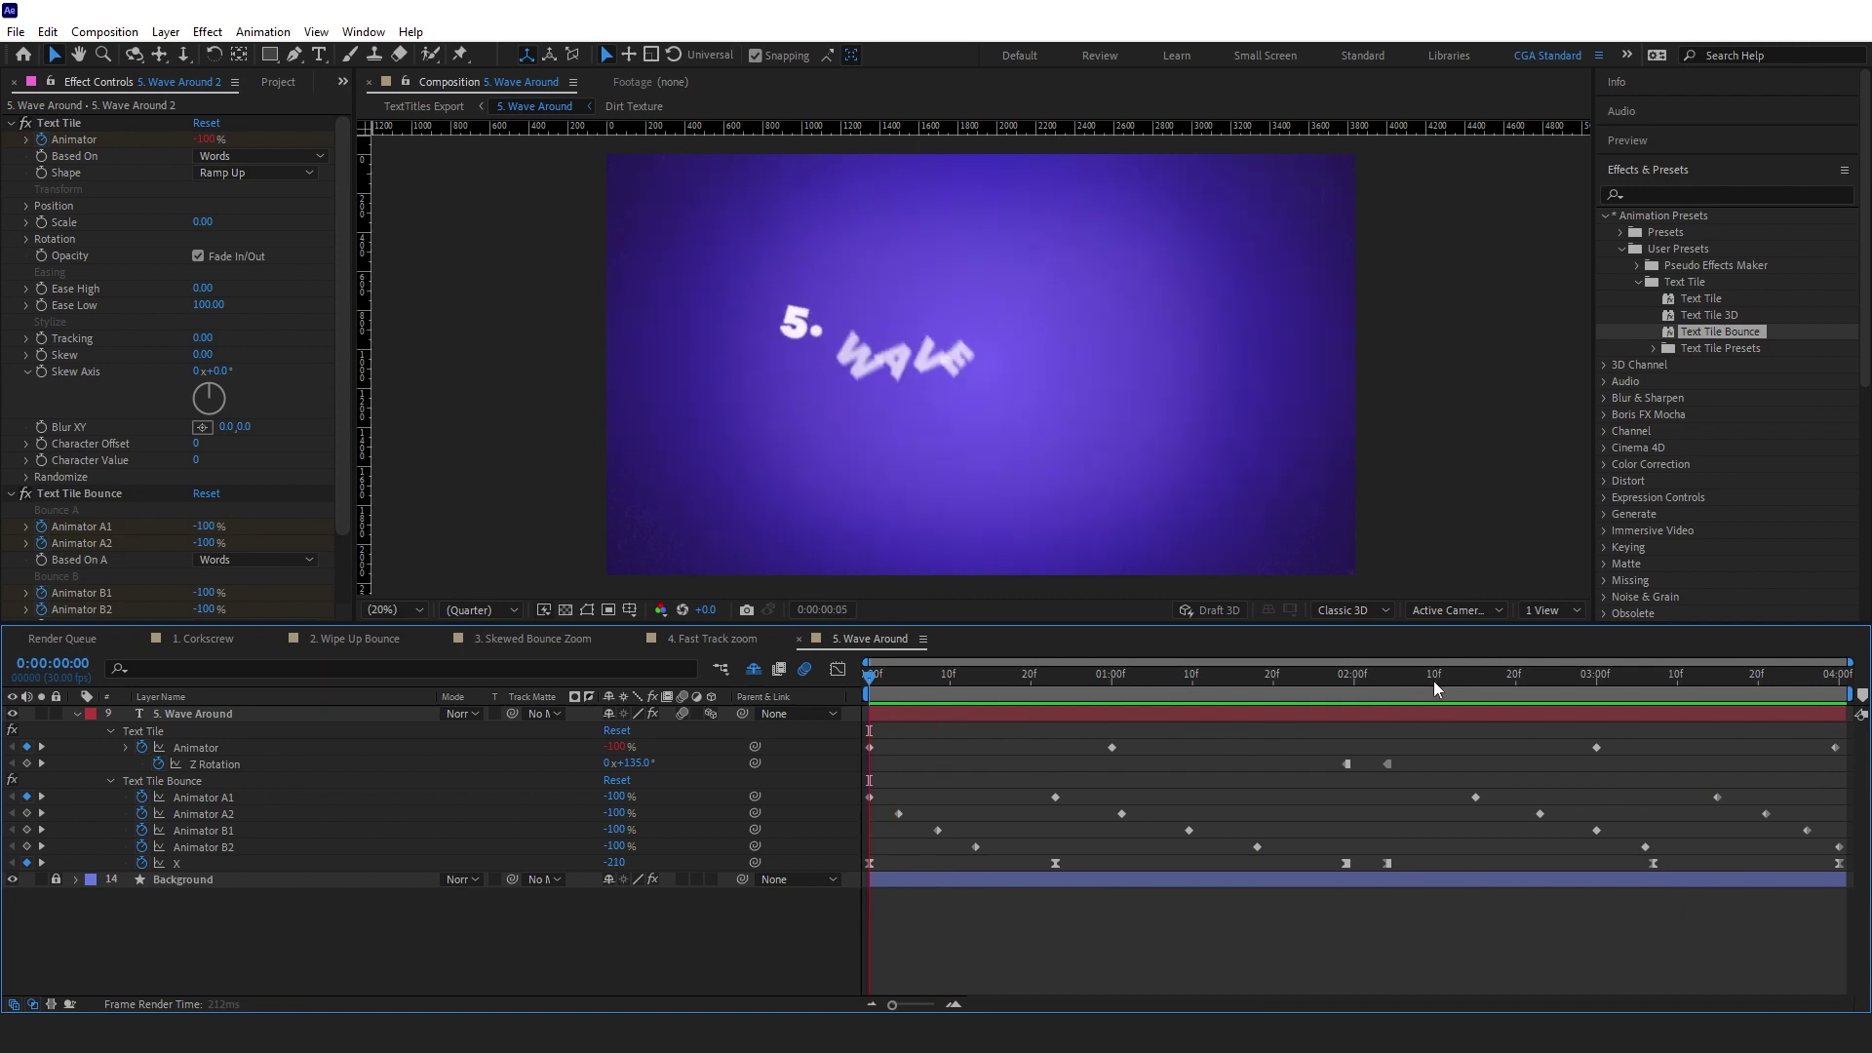
{"action": "left_click_drag", "start_coordinate": [1434, 682], "coordinate": [1637, 688]}
{"action": "mouse_move", "coordinate": [1595, 831]}
{"action": "left_mouse_down"}
{"action": "mouse_move", "coordinate": [1621, 846]}
{"action": "mouse_move", "coordinate": [1603, 864]}
{"action": "left_mouse_up"}
{"action": "left_click", "coordinate": [1645, 846]}
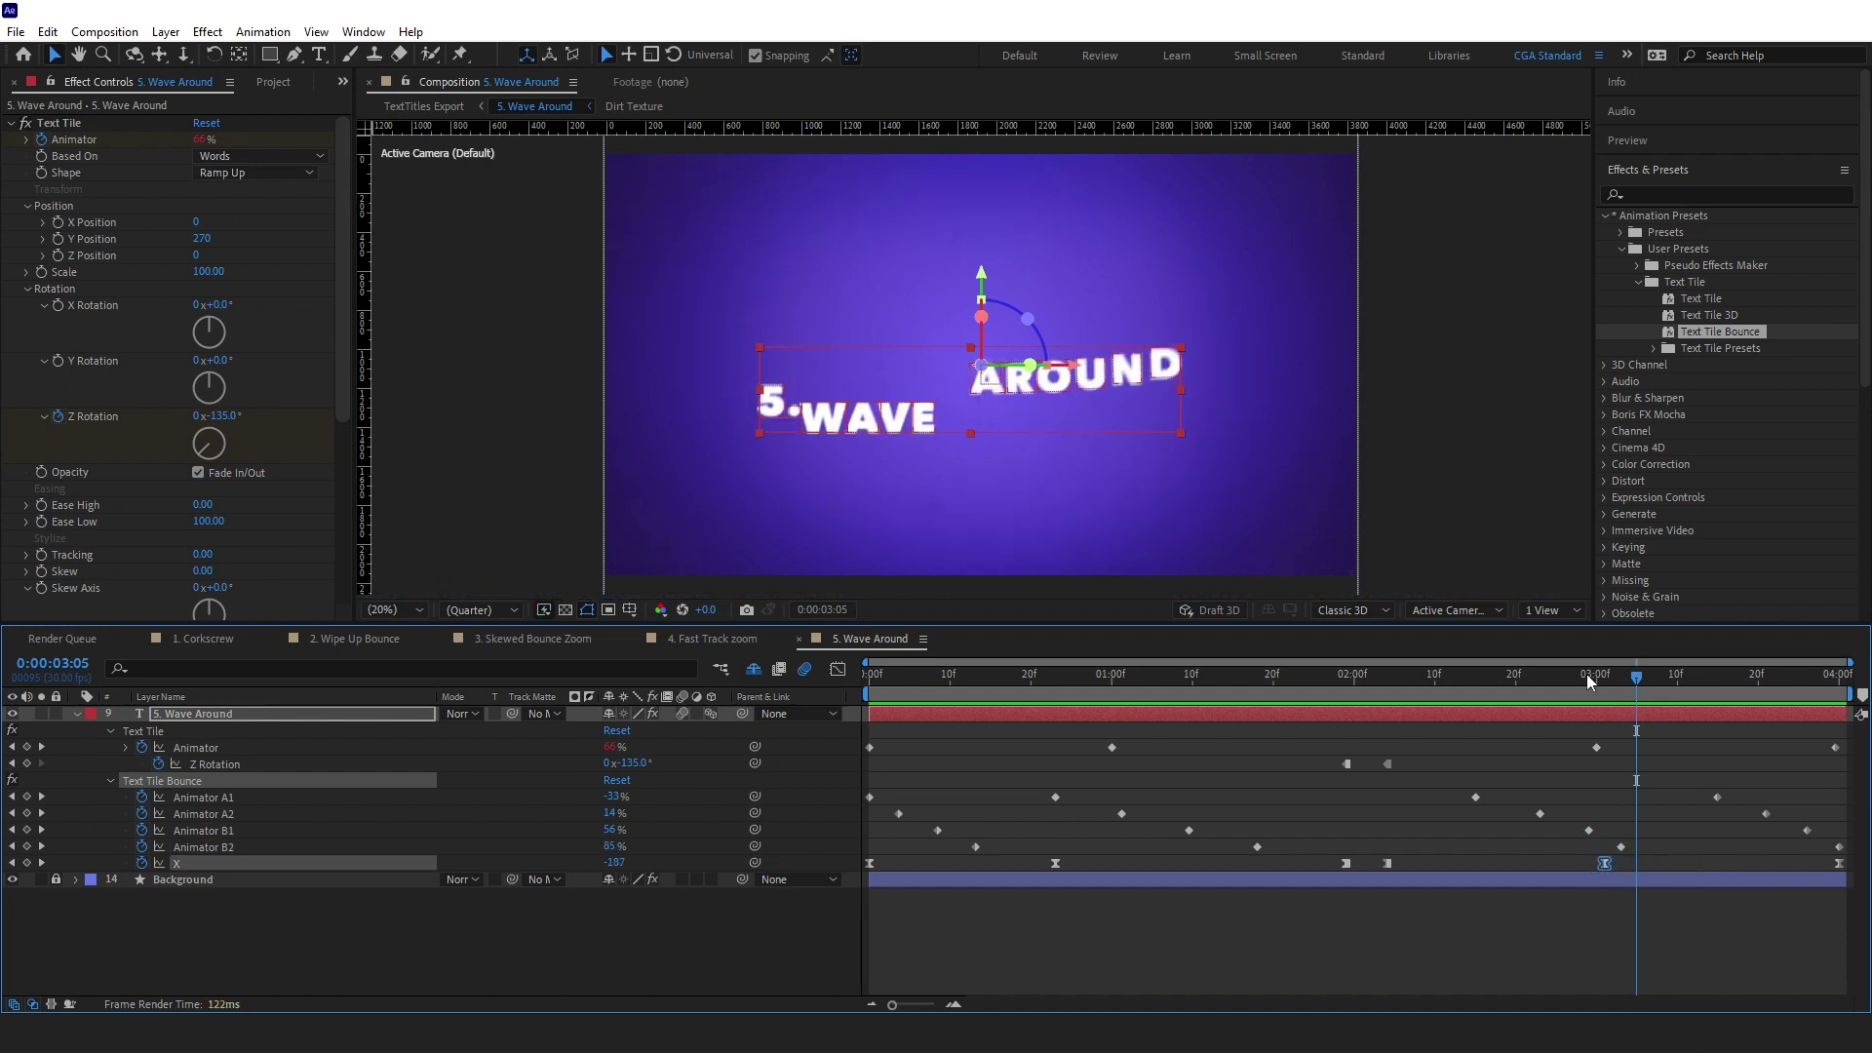
{"action": "left_click_drag", "start_coordinate": [1588, 674], "coordinate": [1425, 694]}
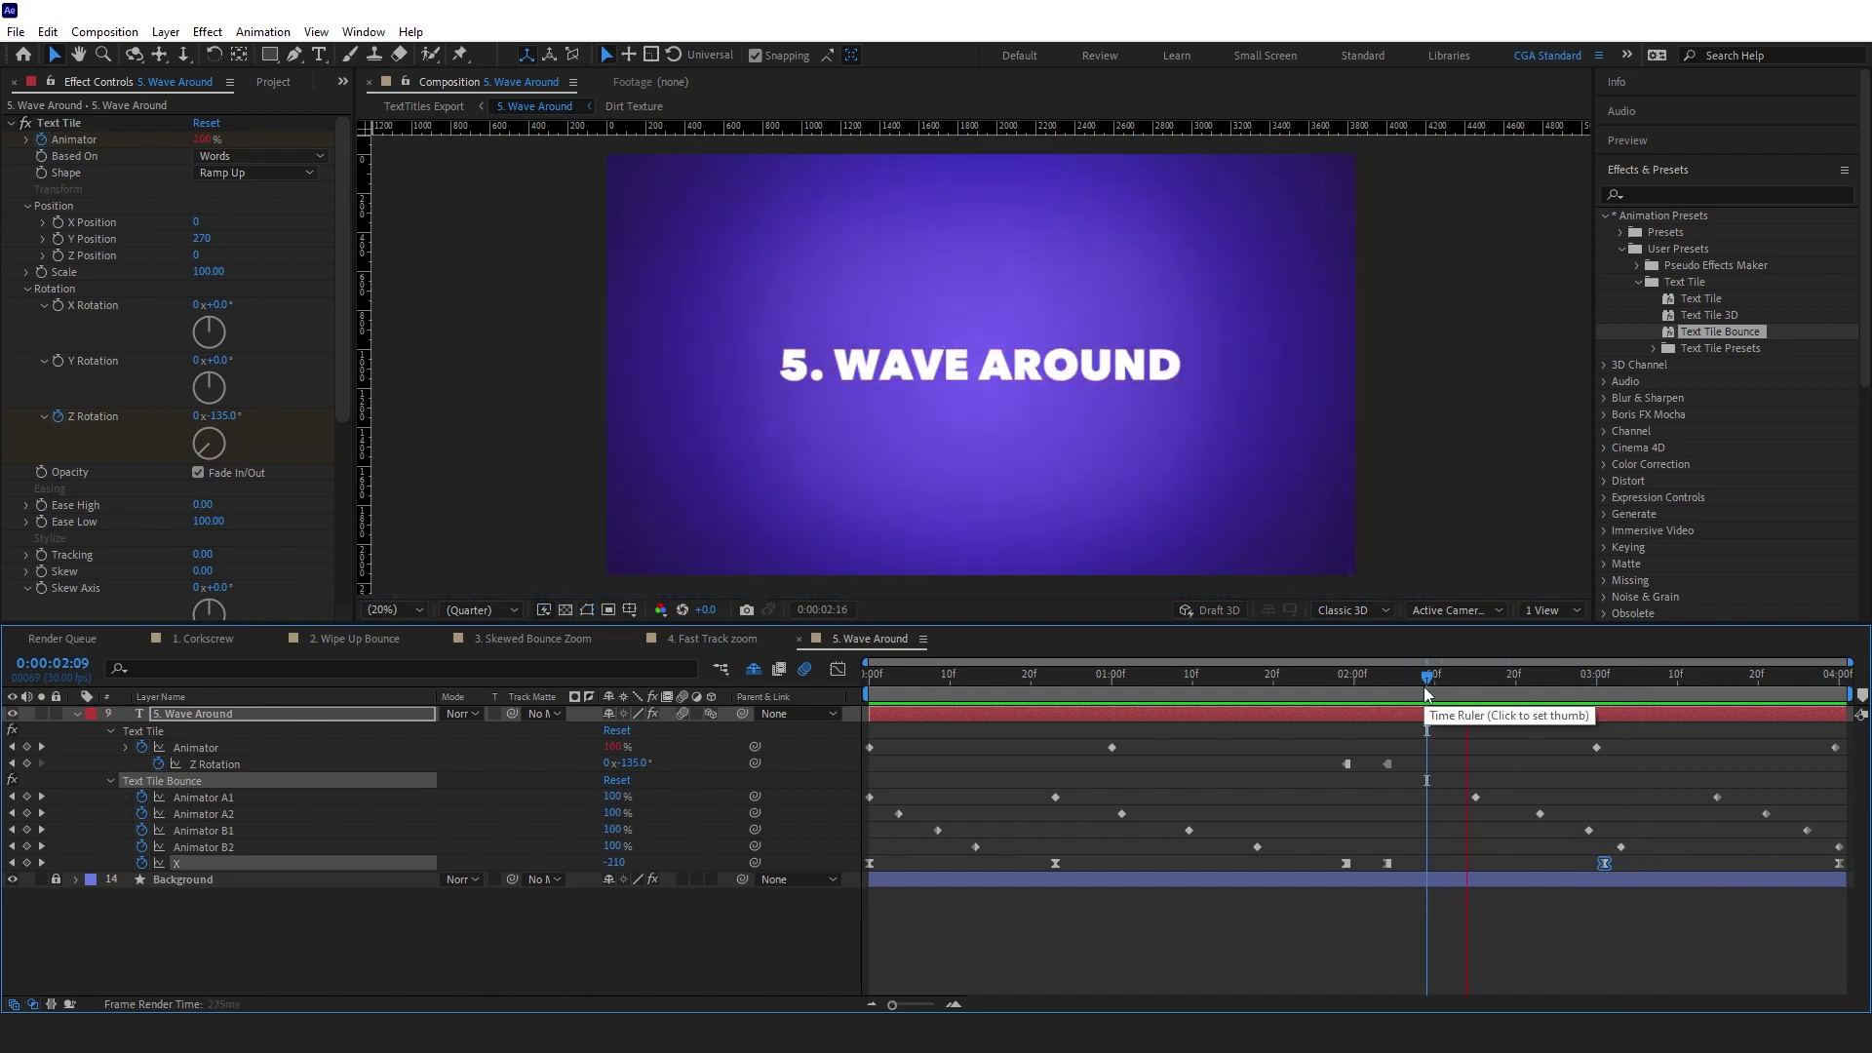